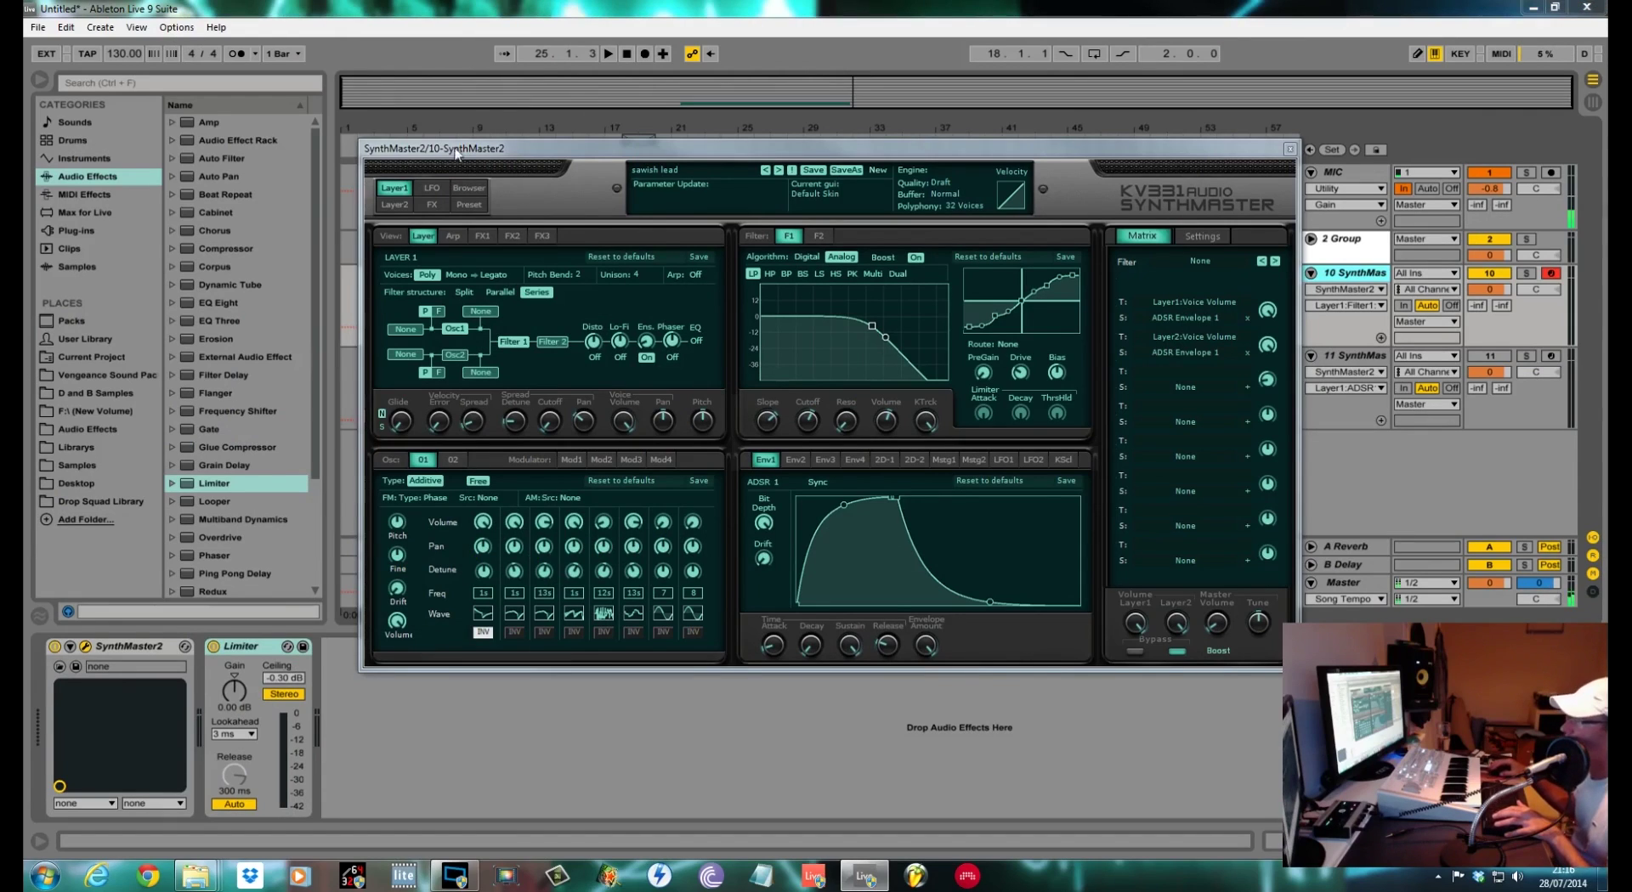
- Reposition the synth window and compare oscillator 1 and 2 settings, ending on oscillator 1
{"action": "left_click_drag", "start_coordinate": [520, 153], "coordinate": [510, 133]}
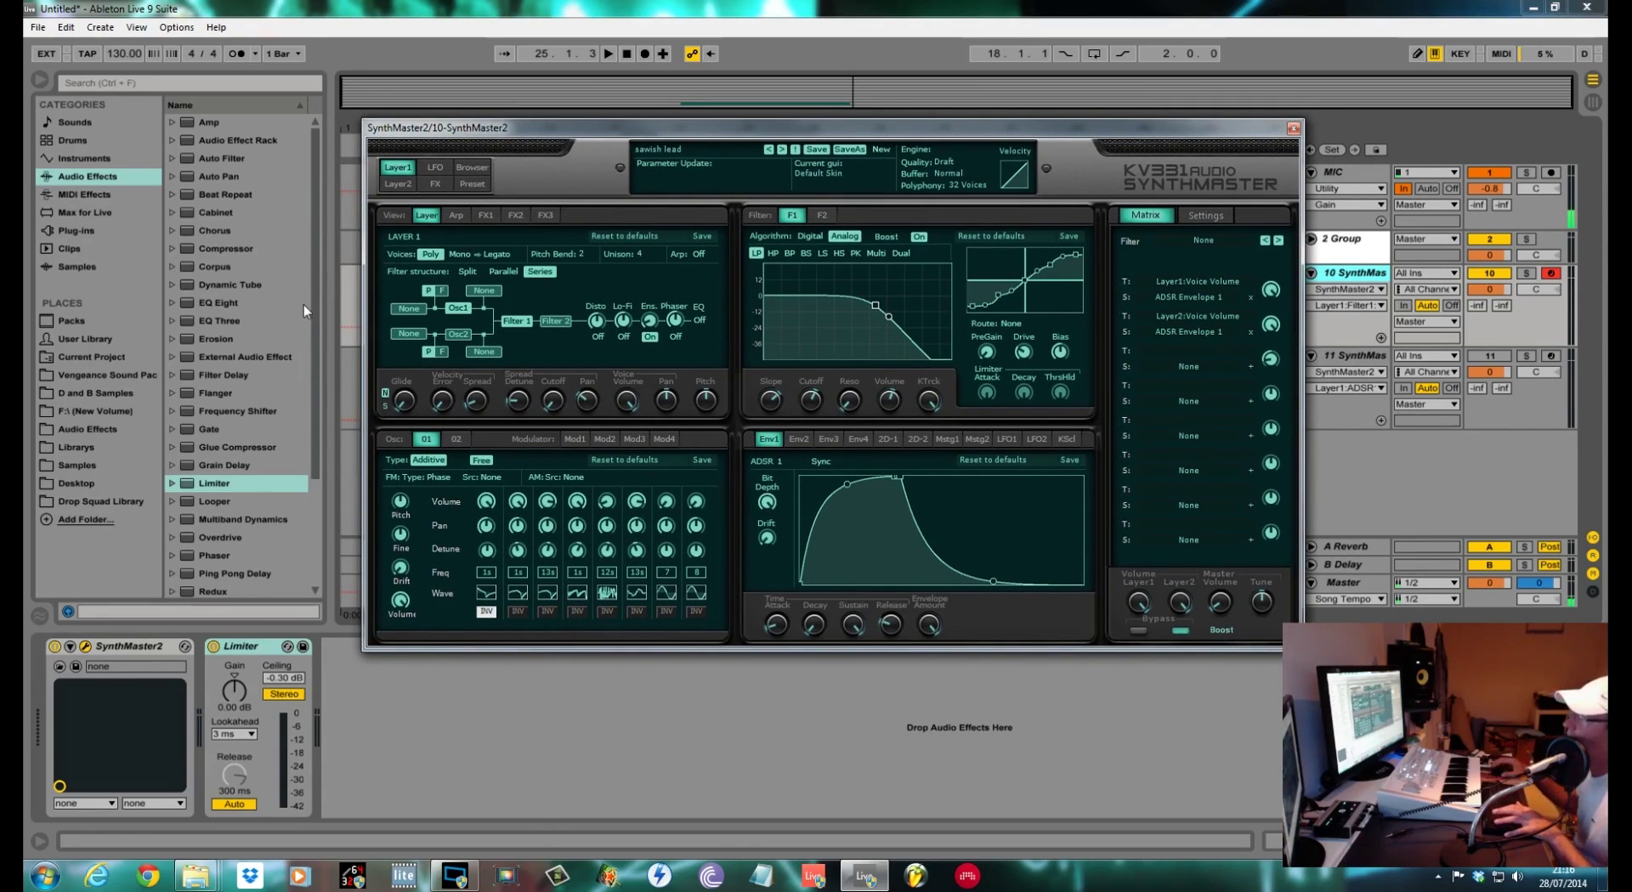
{"action": "left_click_drag", "start_coordinate": [625, 127], "coordinate": [625, 138]}
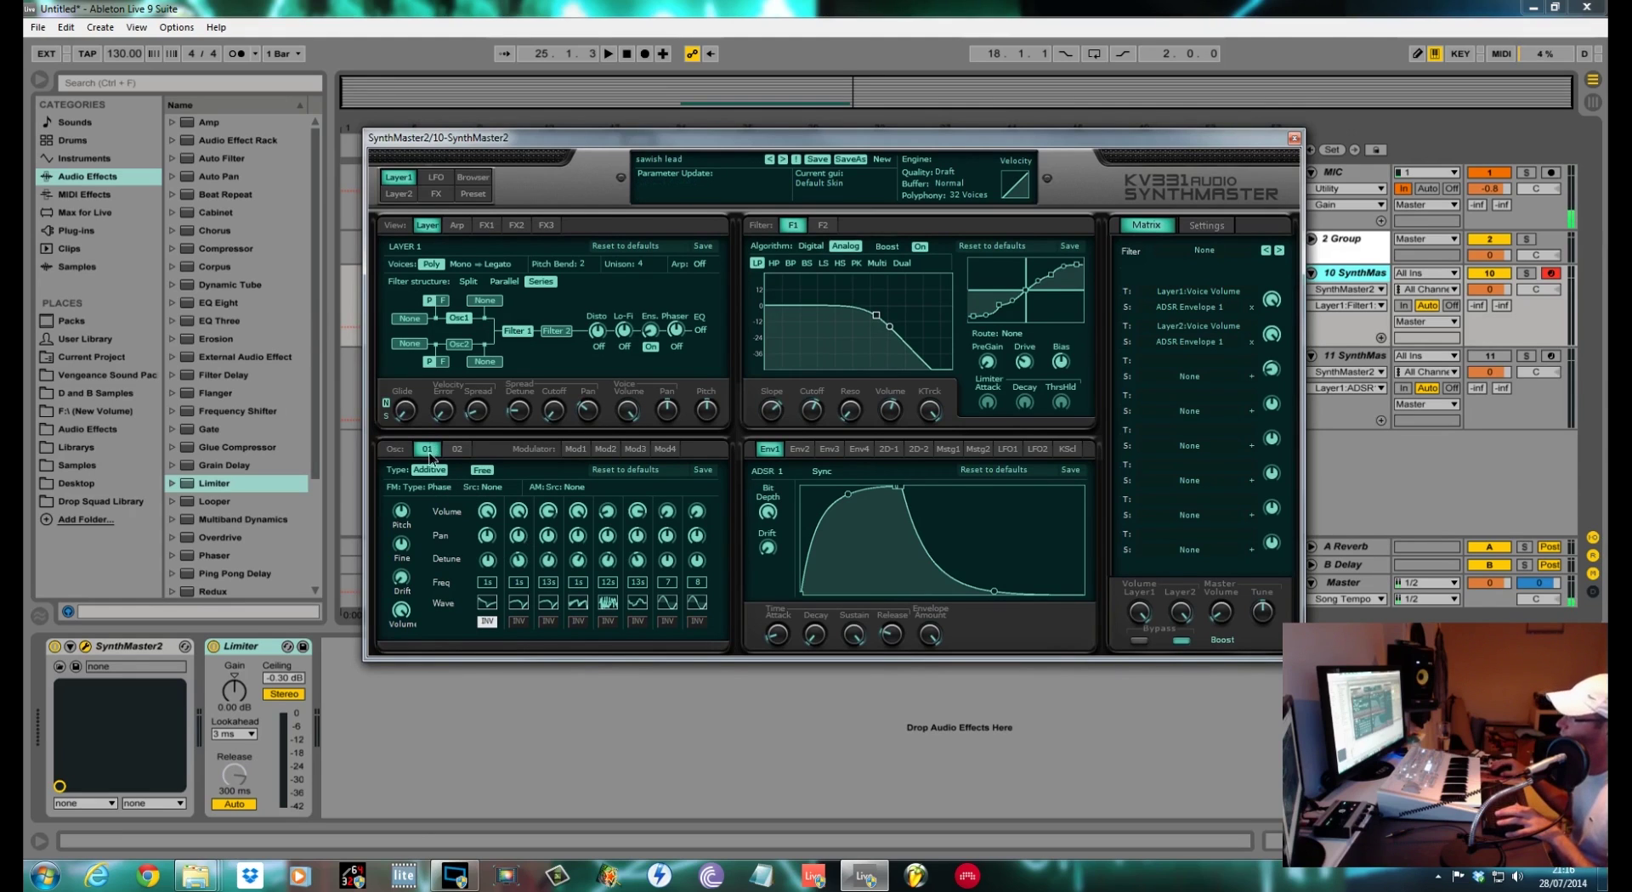
{"action": "left_click", "coordinate": [455, 449]}
{"action": "left_click", "coordinate": [438, 450]}
{"action": "left_click", "coordinate": [455, 450]}
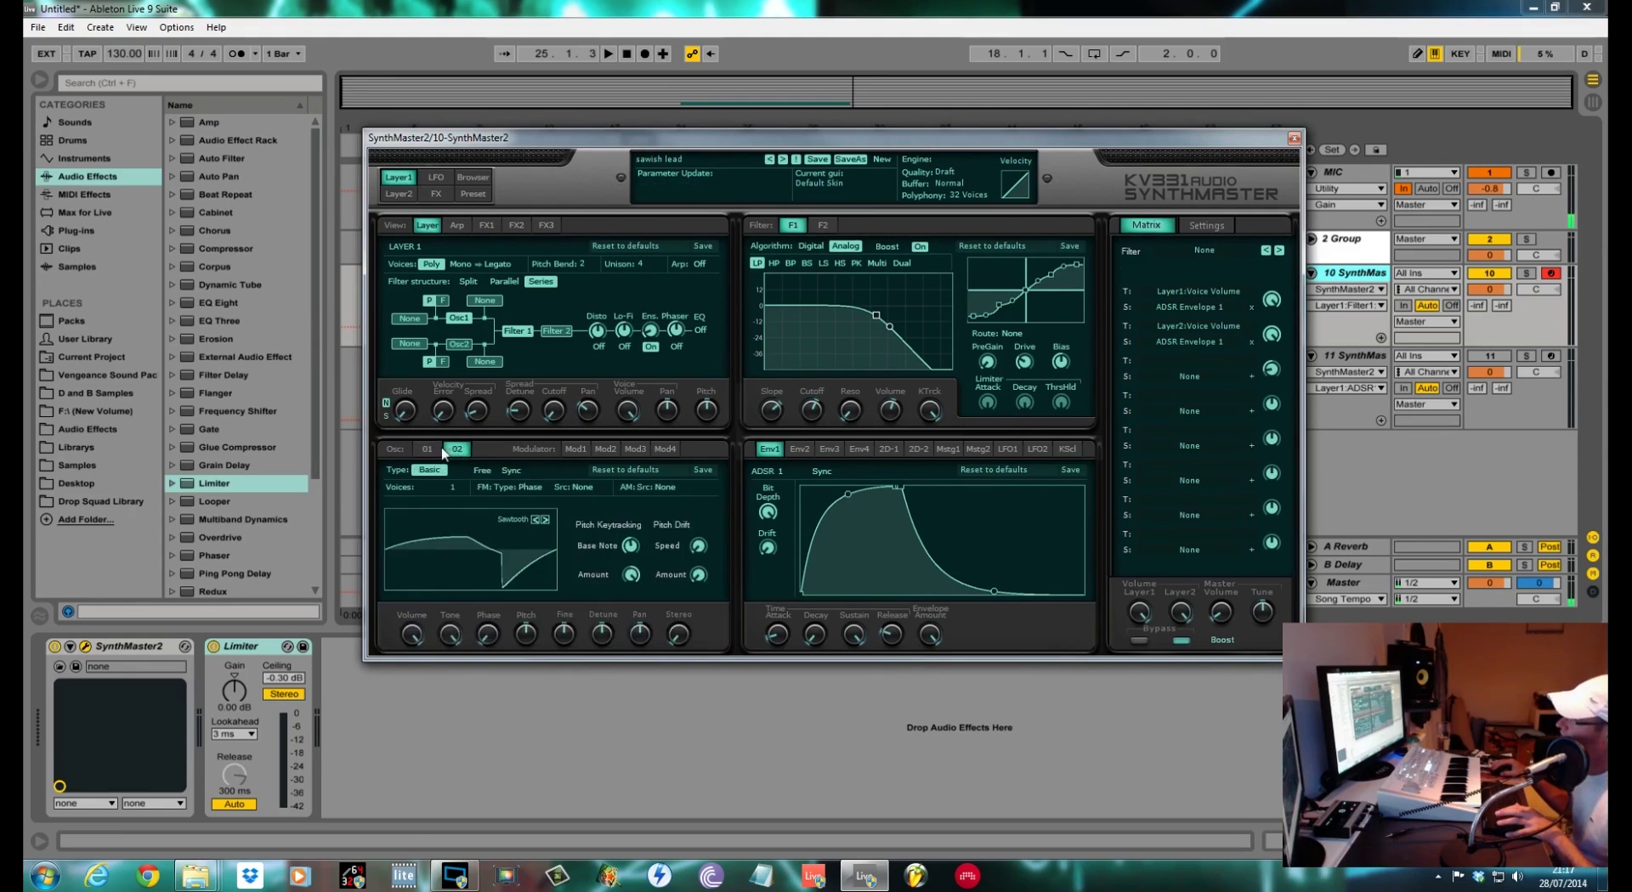
{"action": "left_click", "coordinate": [437, 450]}
{"action": "left_click", "coordinate": [456, 452]}
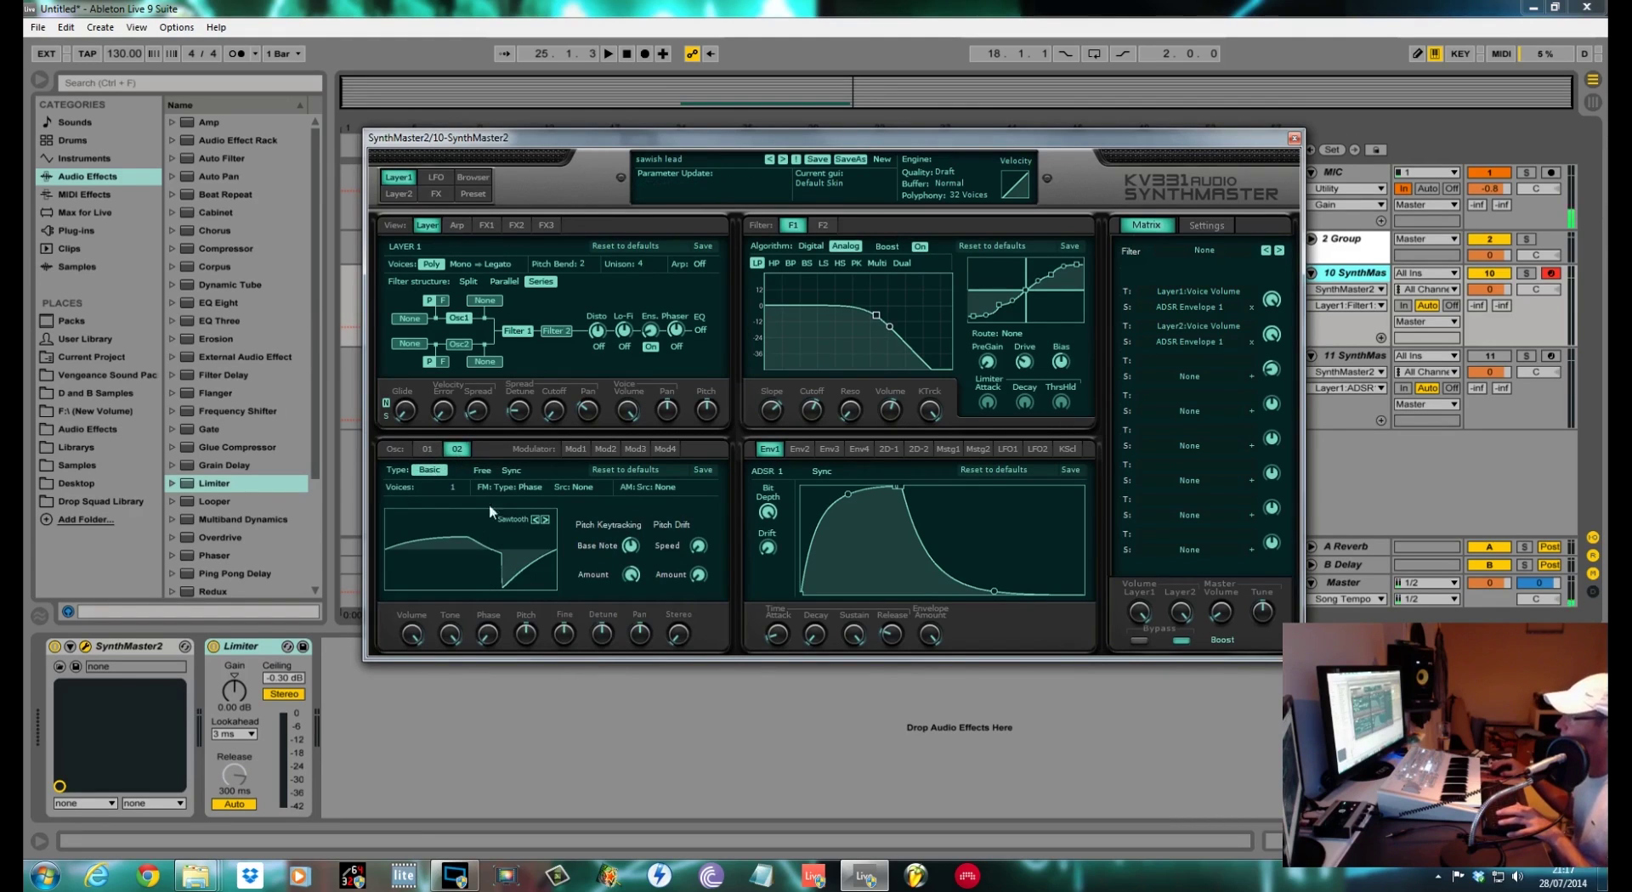
{"action": "left_click", "coordinate": [425, 451]}
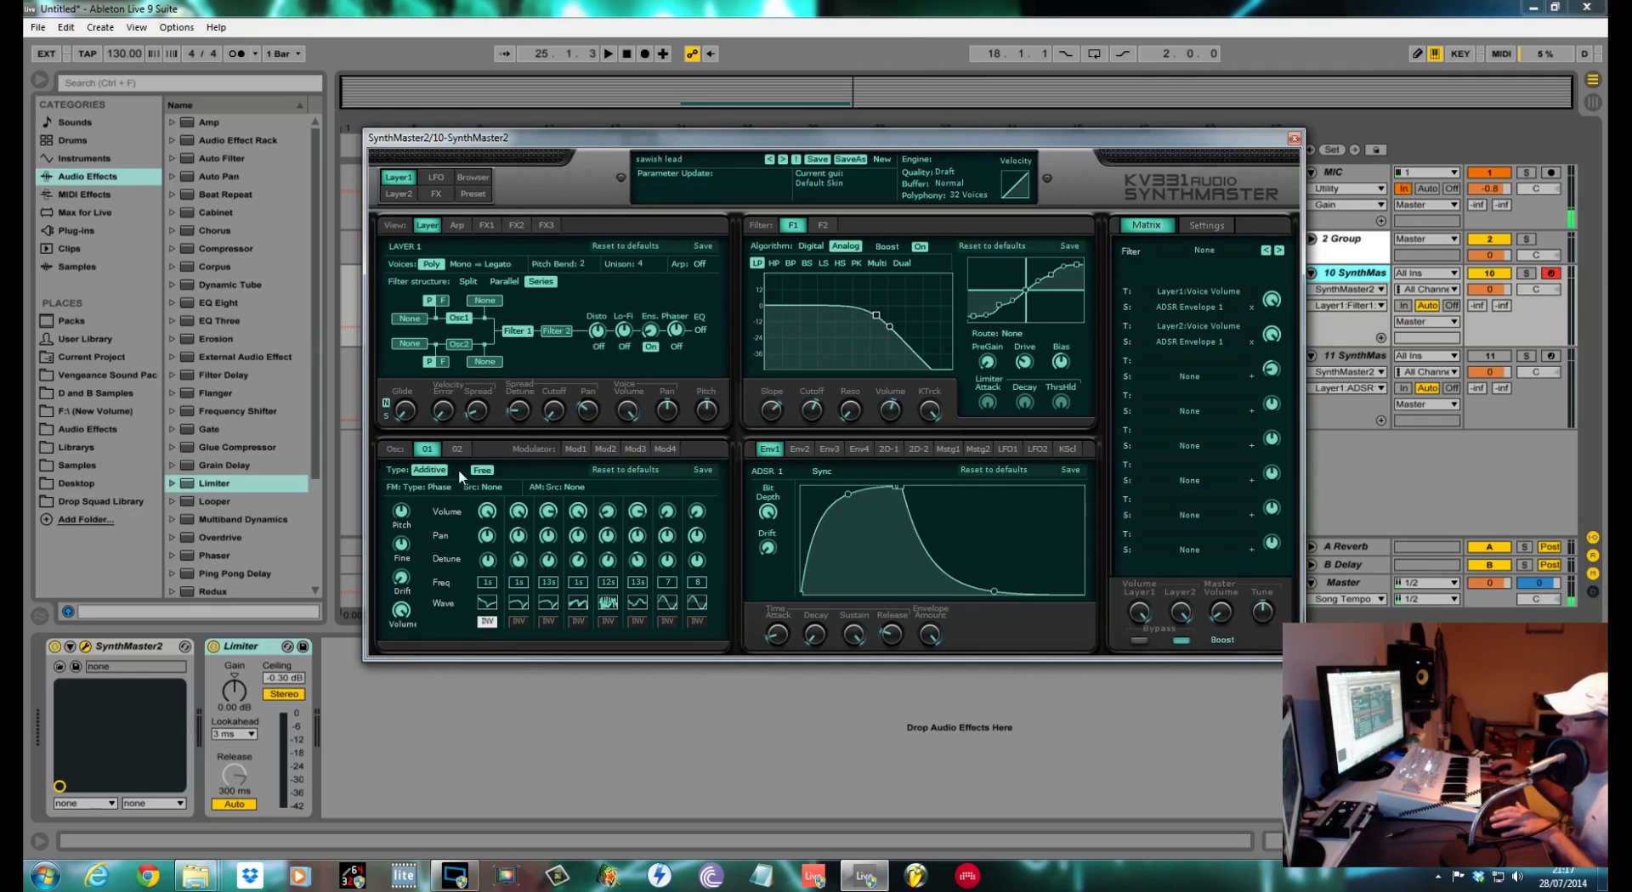
- Try Vector and Basic types for oscillator 1, then set it back to Additive
{"action": "left_click", "coordinate": [432, 470]}
{"action": "left_click", "coordinate": [474, 532]}
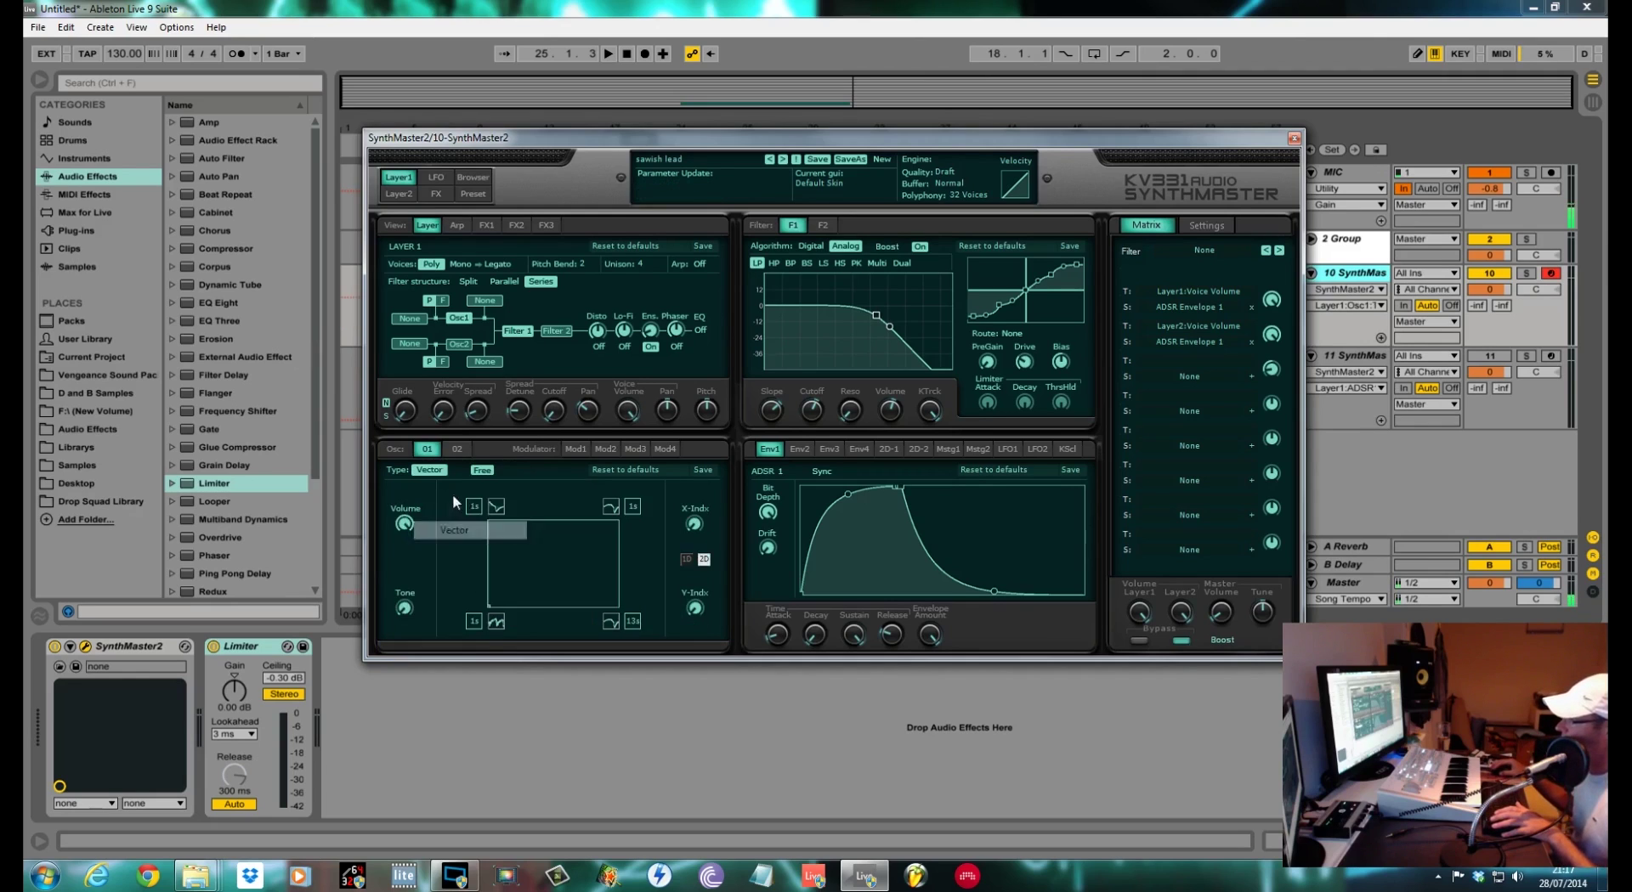
{"action": "left_click", "coordinate": [440, 472]}
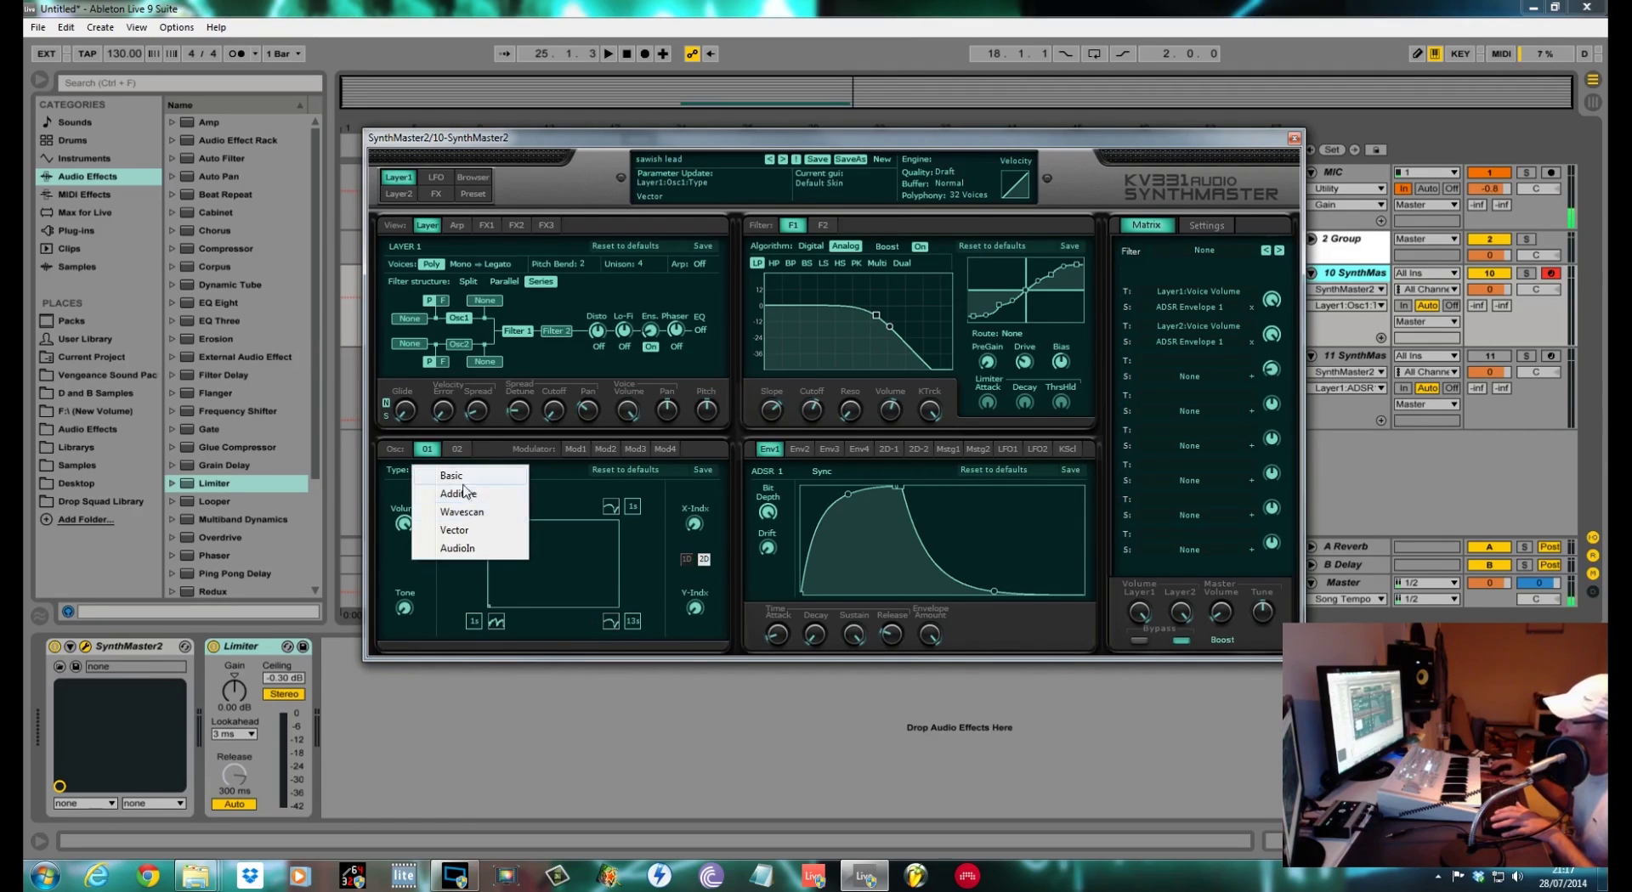
{"action": "left_click", "coordinate": [461, 475]}
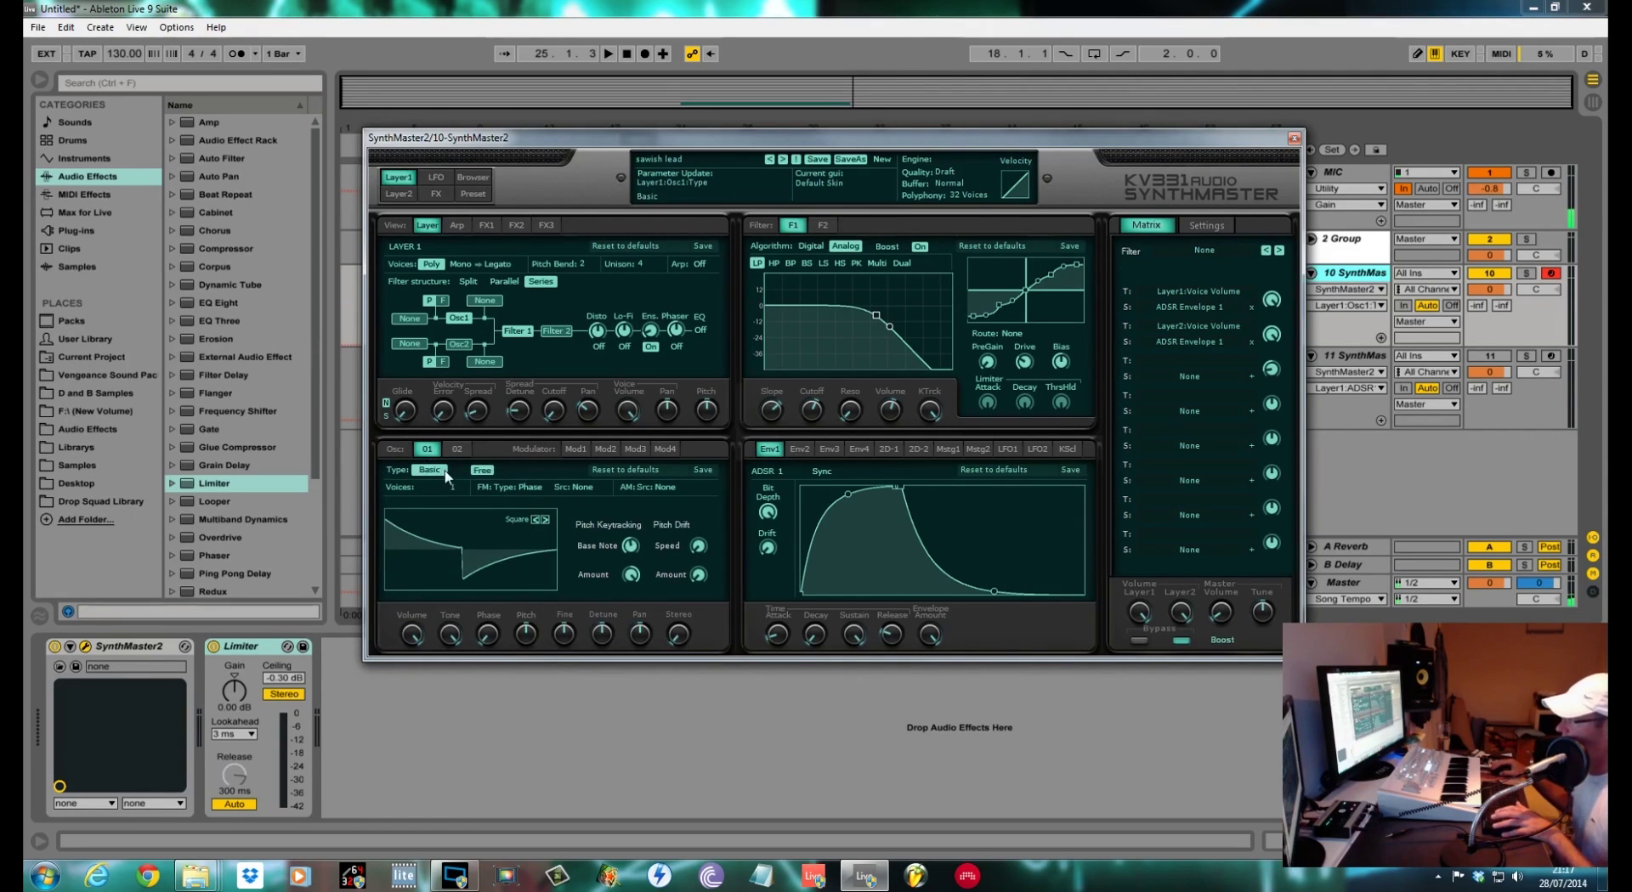
{"action": "left_click", "coordinate": [433, 473]}
{"action": "left_click", "coordinate": [456, 493]}
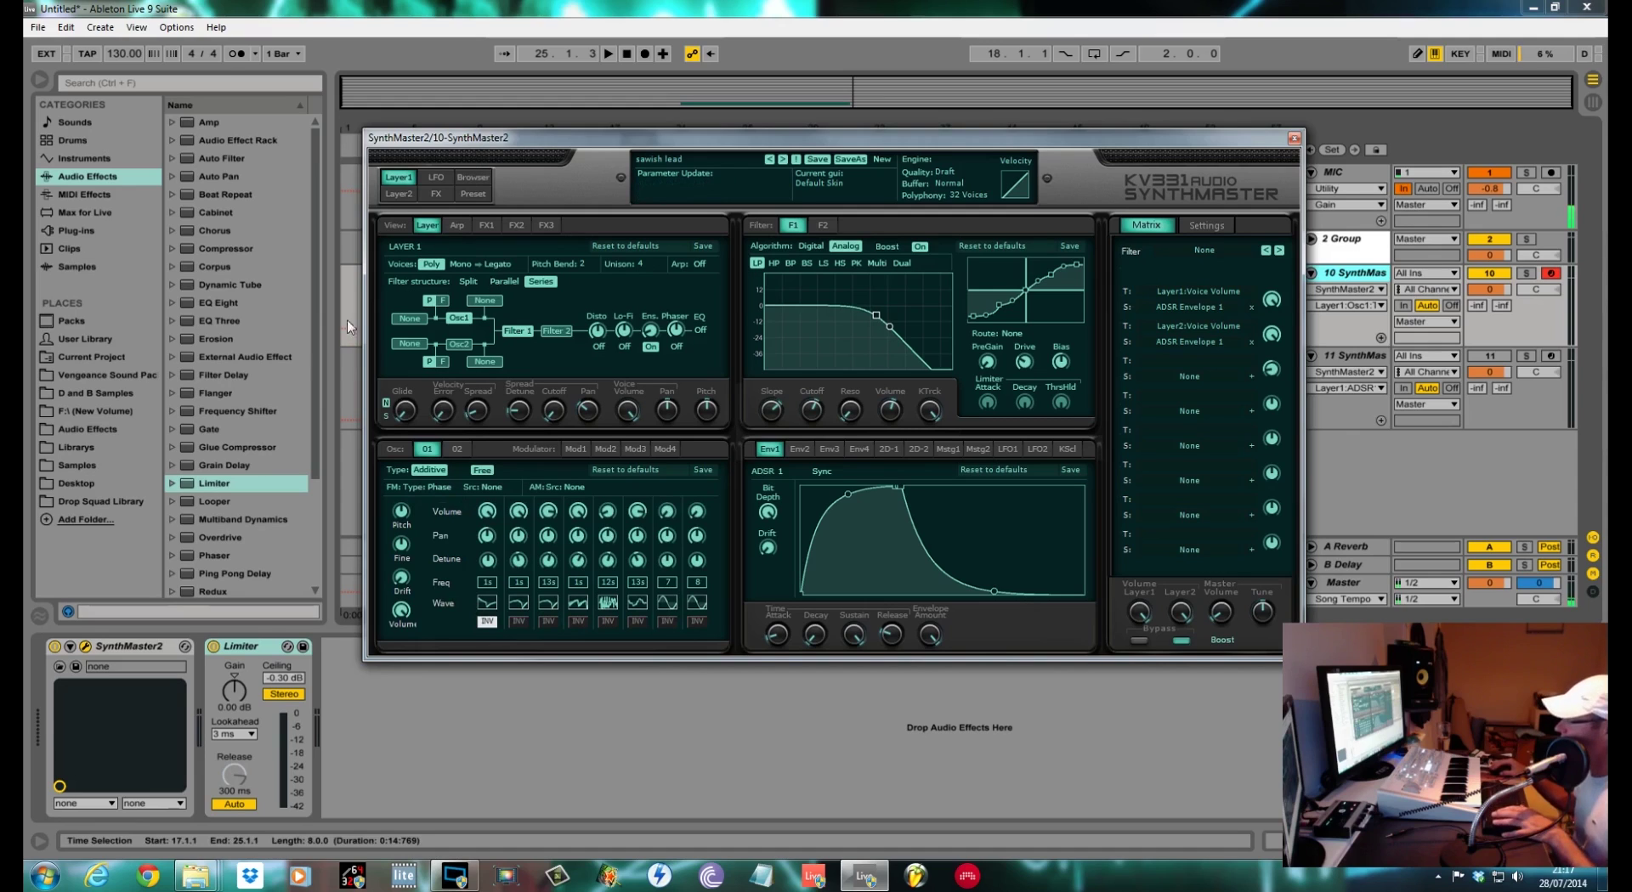
- Audition the patch and widen the layer pan spread to +40.5, keeping oscillator 1 Additive
{"action": "key", "text": "space"}
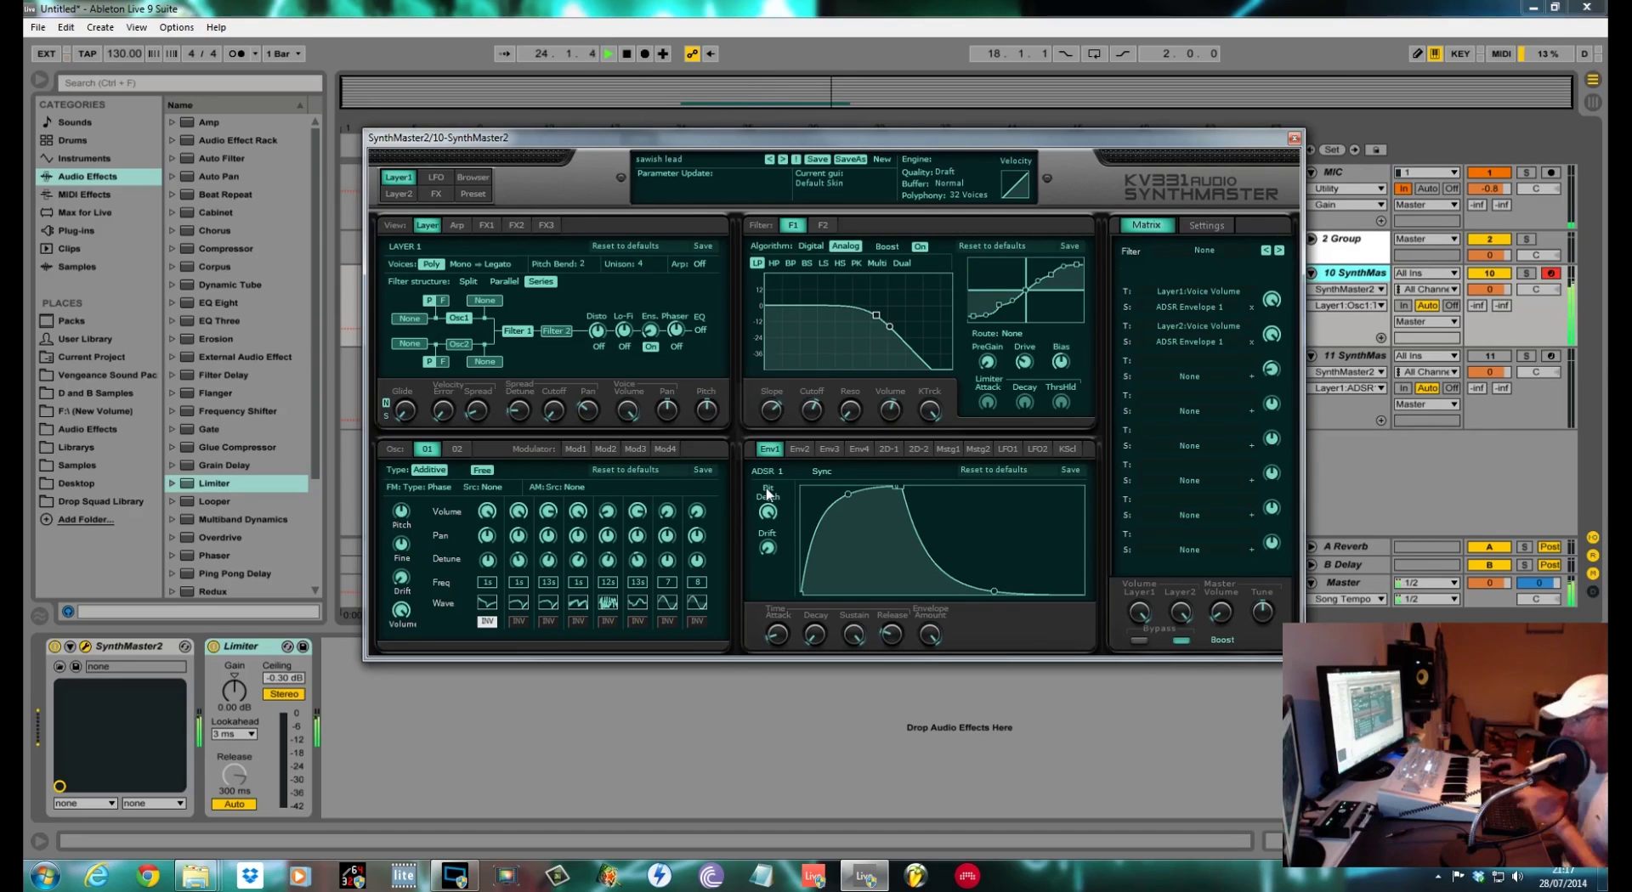
{"action": "key", "text": "space"}
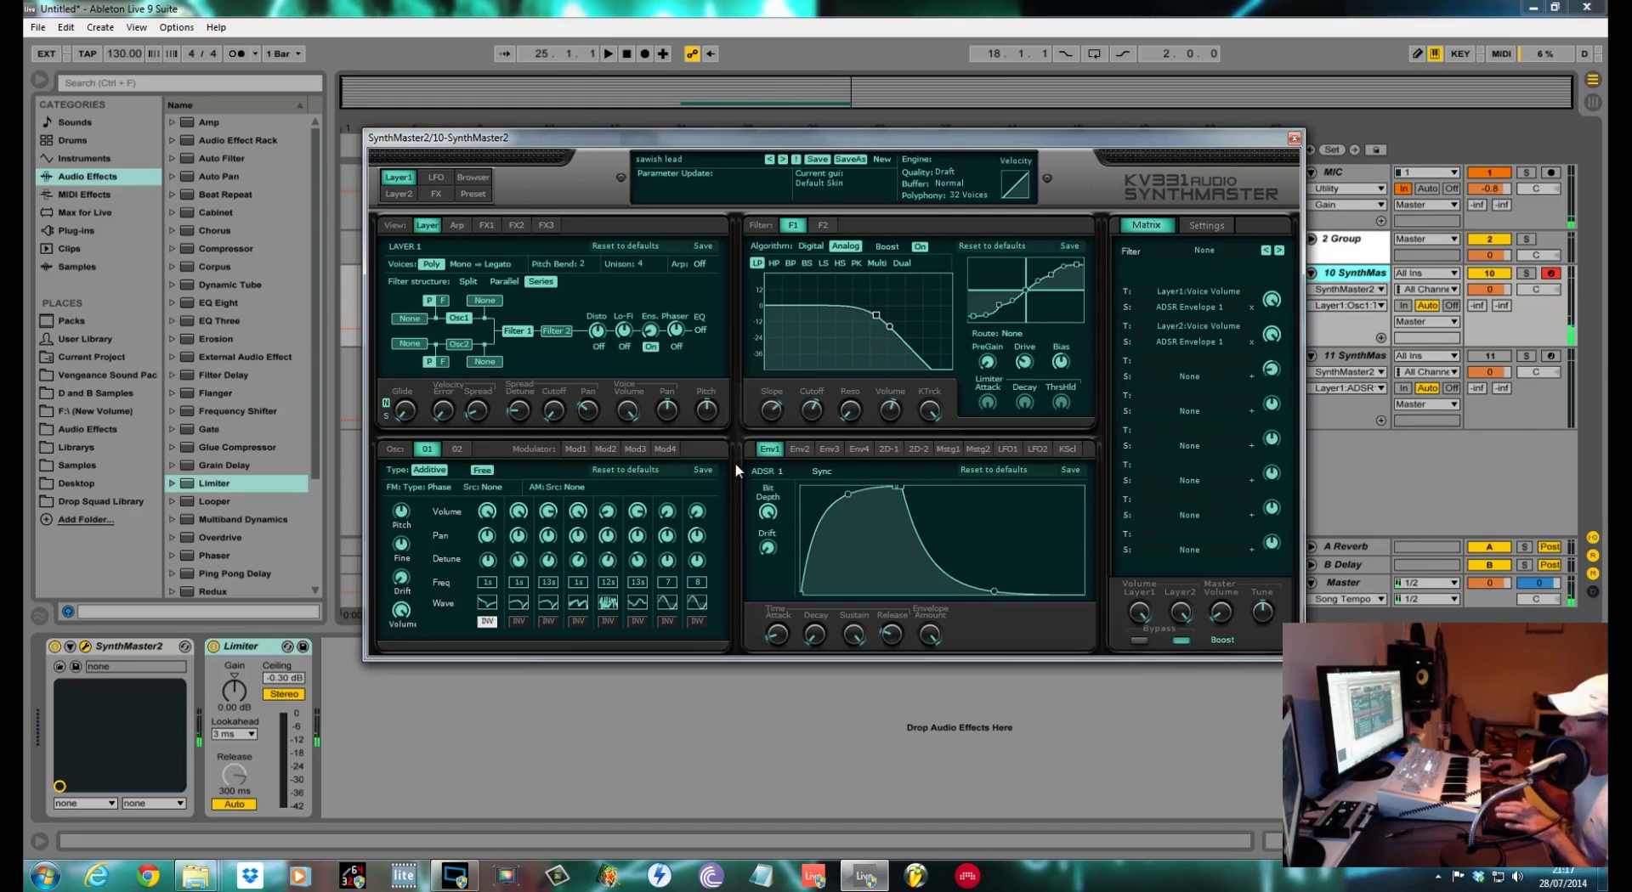
{"action": "left_click_drag", "start_coordinate": [587, 410], "coordinate": [579, 415]}
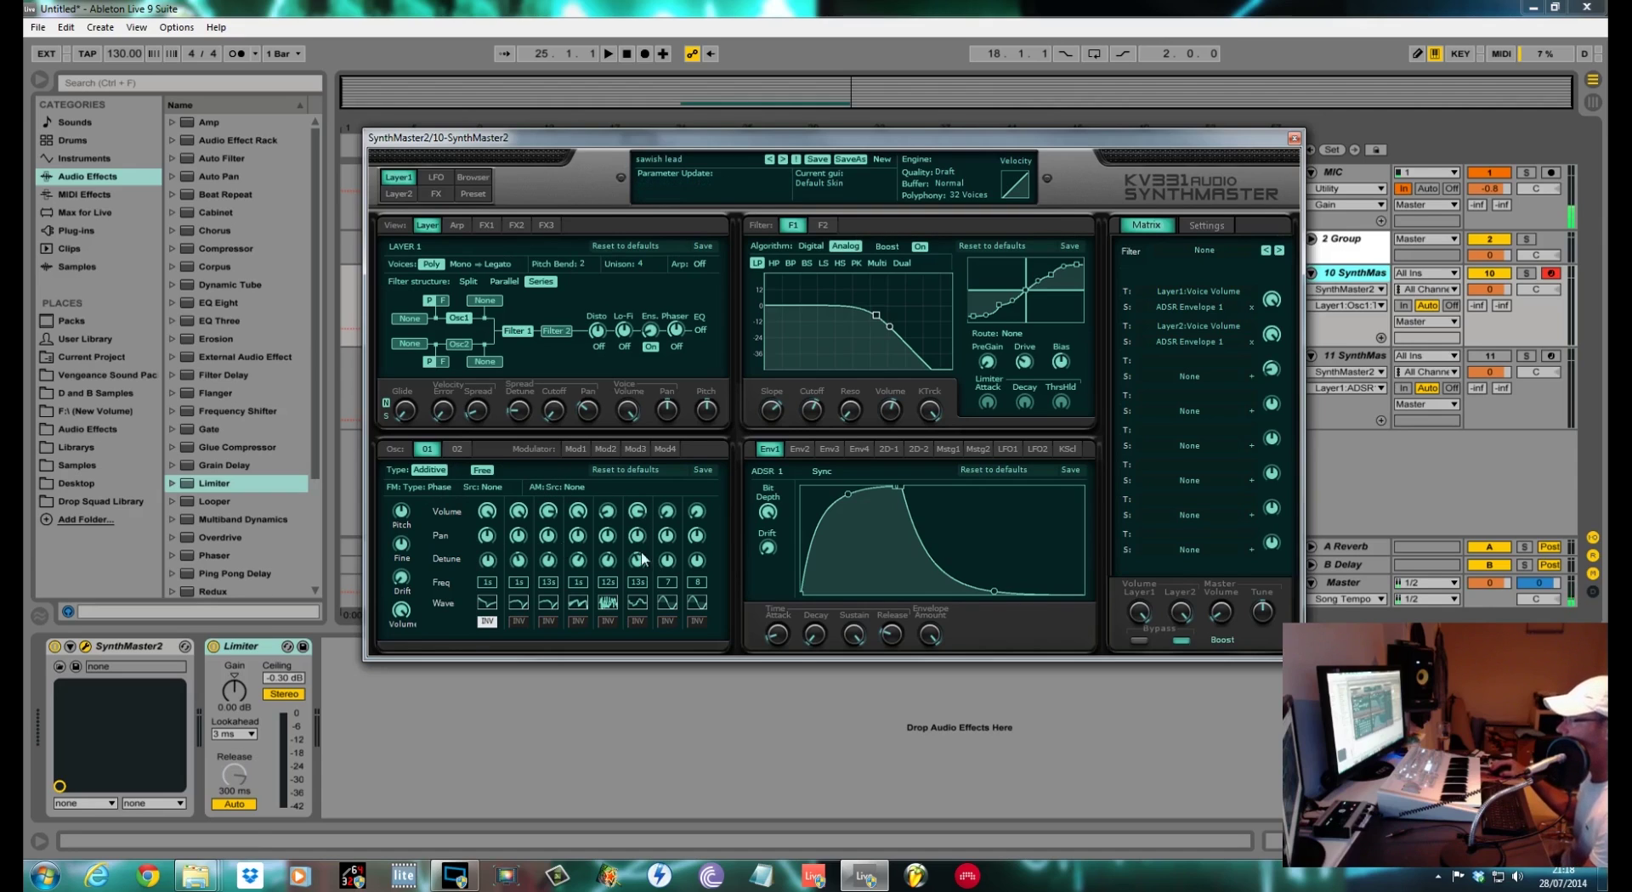
{"action": "left_click", "coordinate": [414, 473]}
{"action": "left_click", "coordinate": [403, 455]}
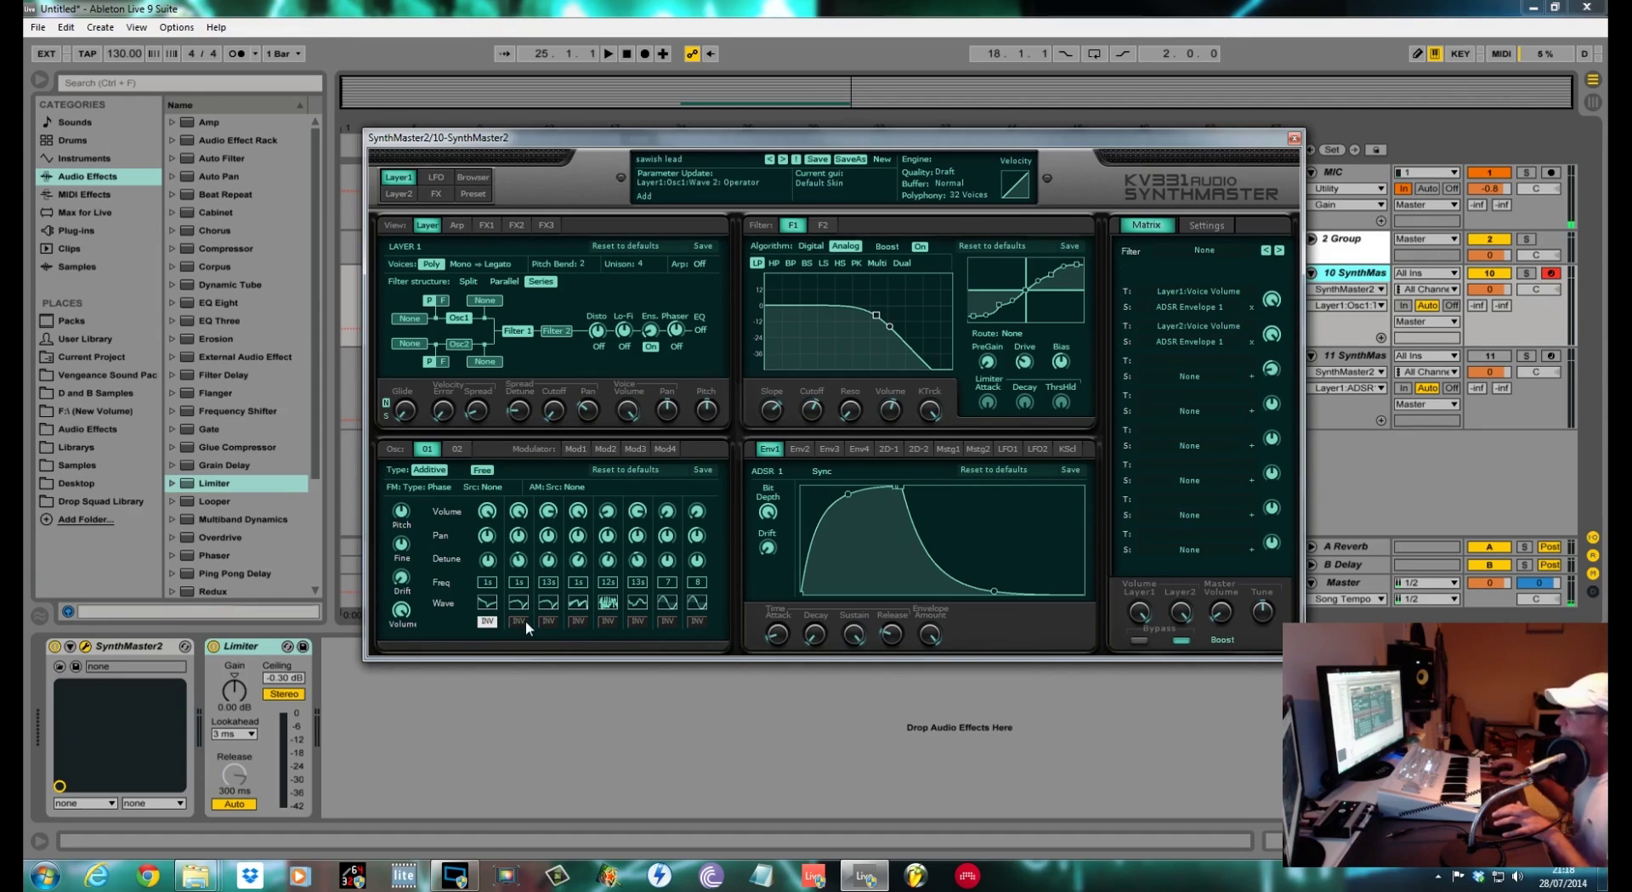
- Reset to a blank preset and make oscillator 1 Additive
{"action": "left_click", "coordinate": [890, 154]}
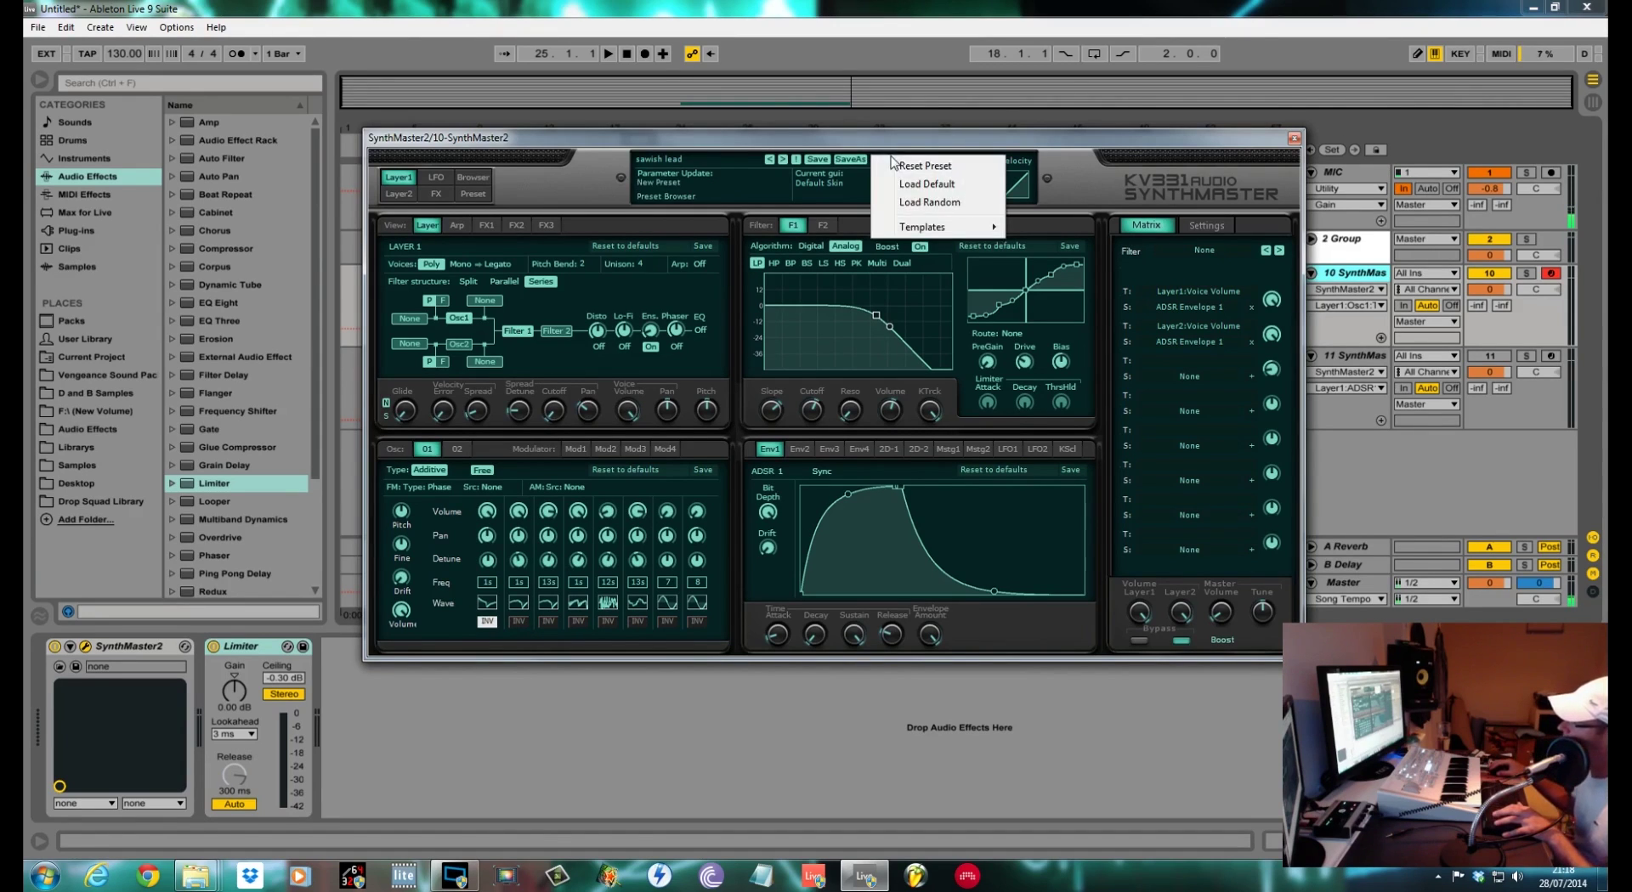
{"action": "left_click", "coordinate": [914, 166]}
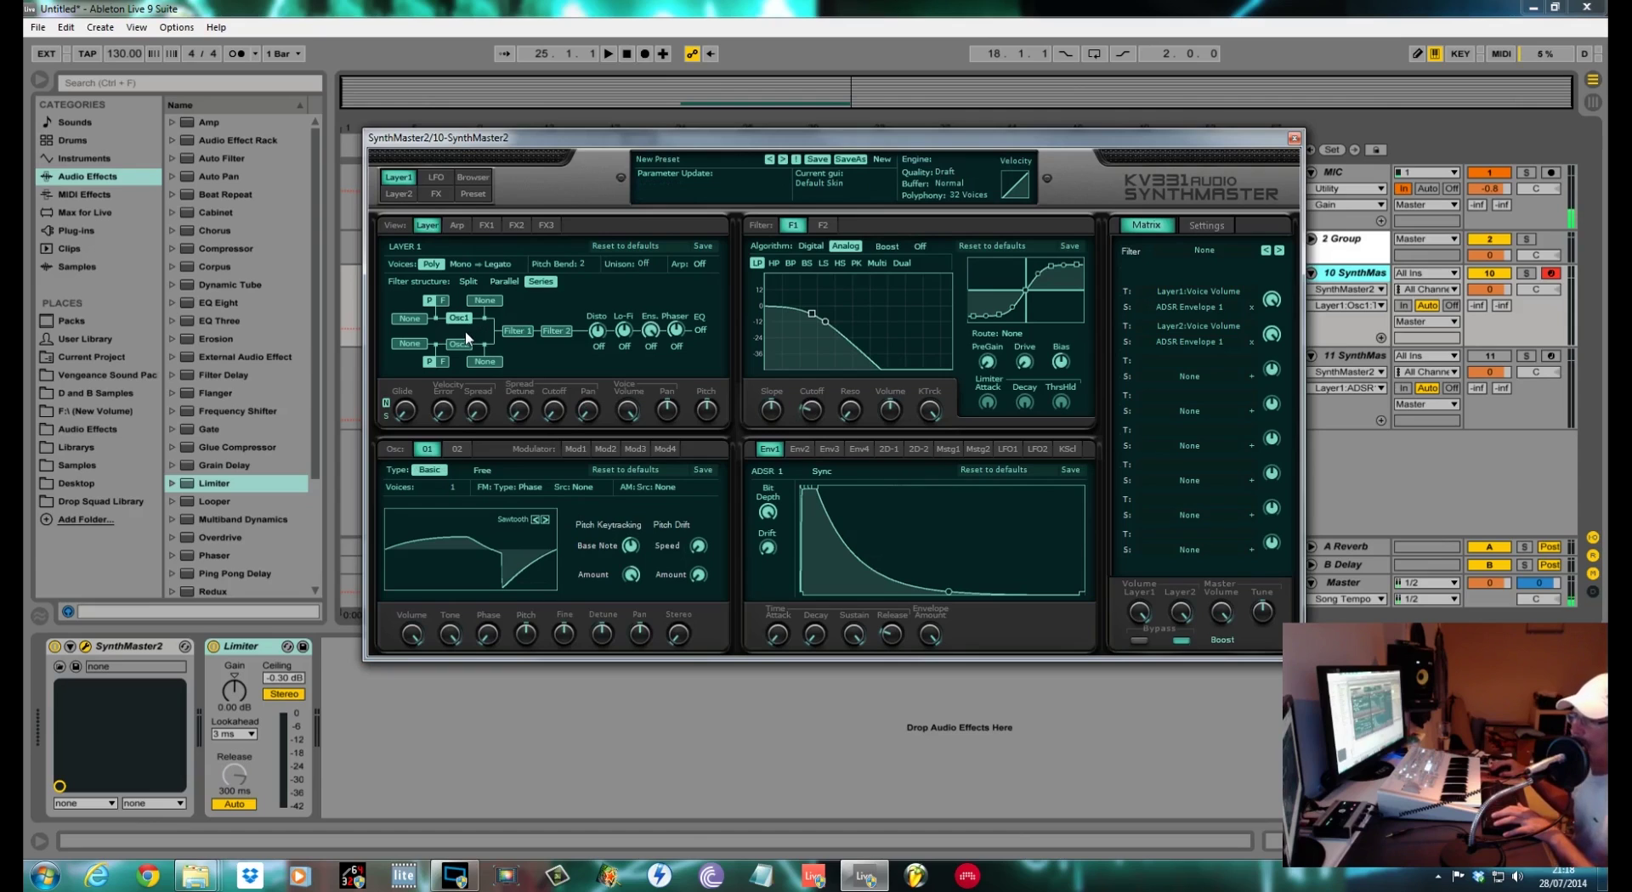
{"action": "left_click", "coordinate": [453, 470]}
{"action": "left_click", "coordinate": [462, 497]}
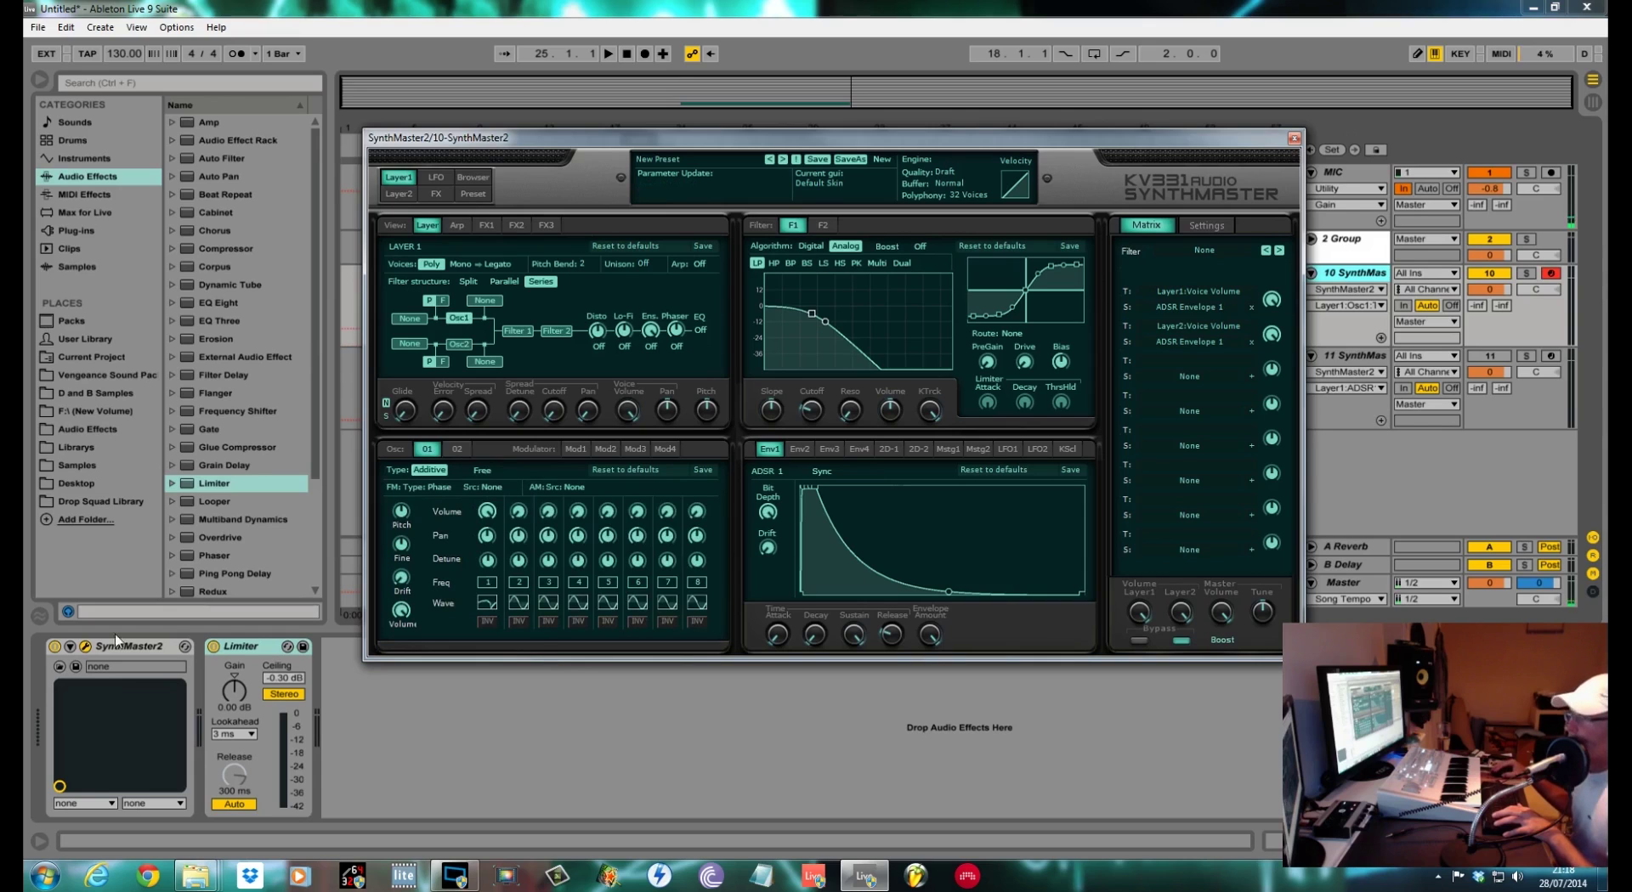
- Set partial 1 to a square wave and partials 2 and 3 to sawtooth waves
{"action": "left_click", "coordinate": [488, 605]}
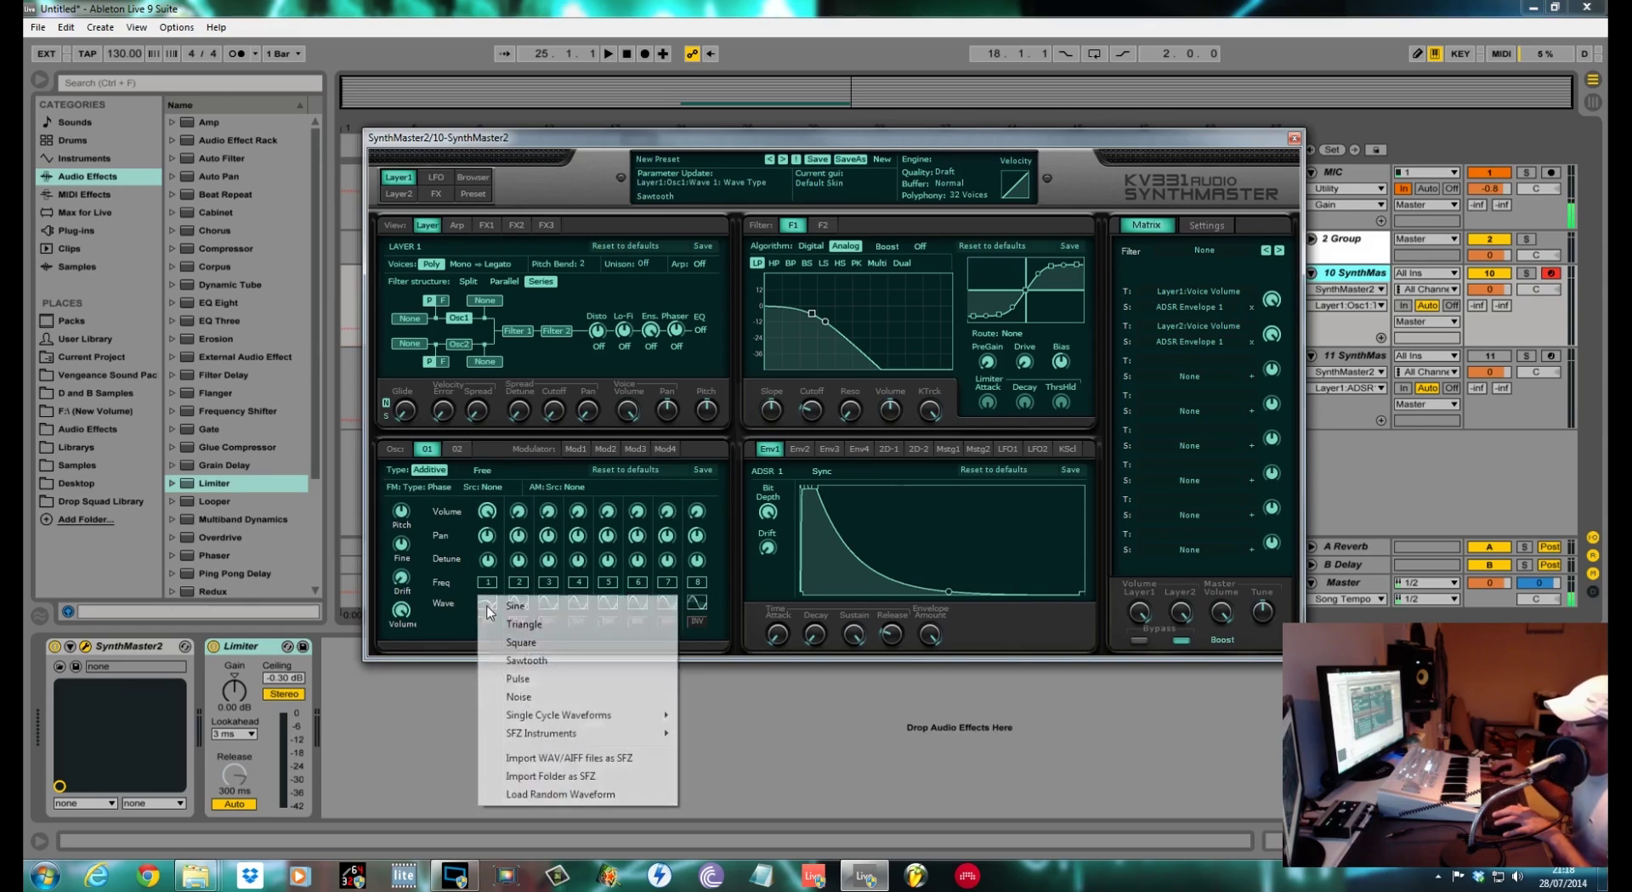
{"action": "left_click", "coordinate": [517, 642]}
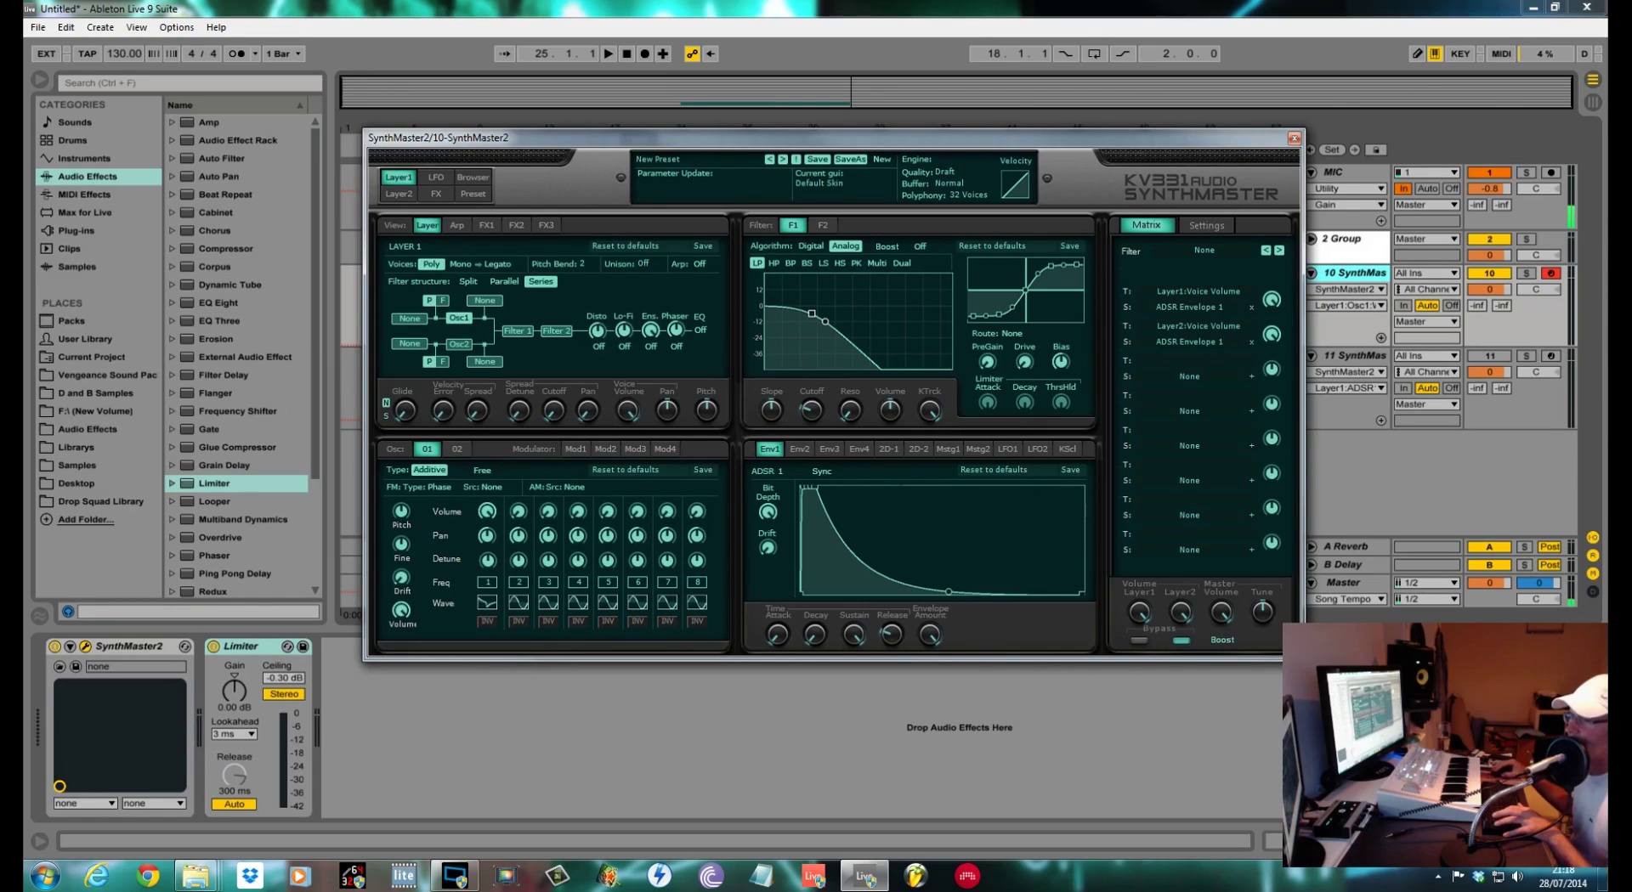
{"action": "left_click", "coordinate": [518, 606]}
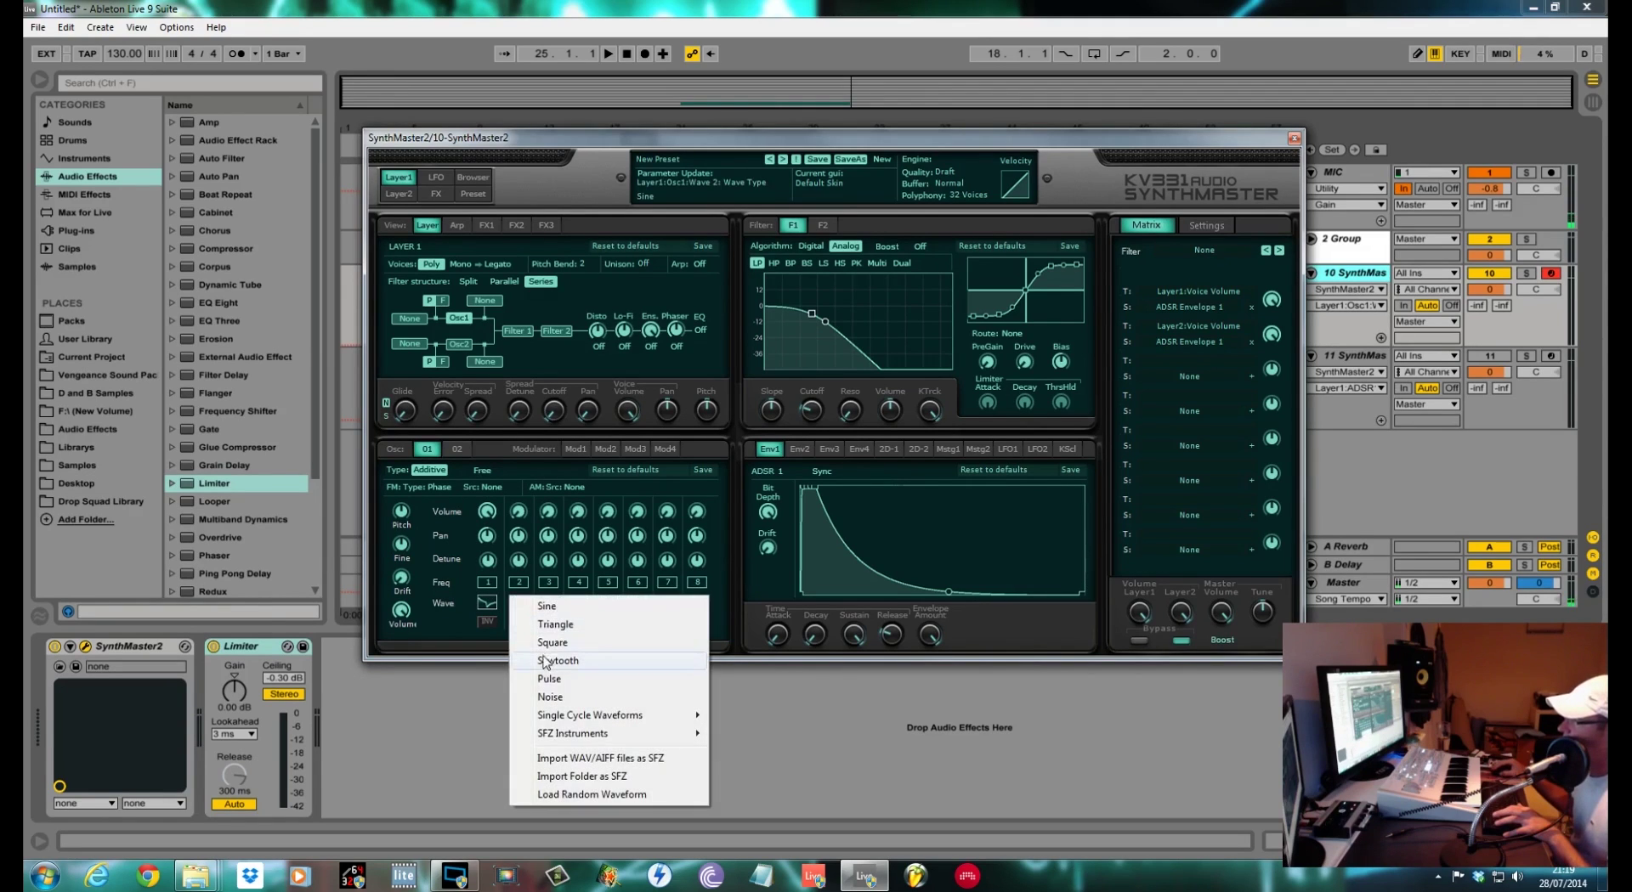
{"action": "left_click", "coordinate": [548, 662]}
{"action": "left_click", "coordinate": [548, 603]}
{"action": "left_click", "coordinate": [572, 662]}
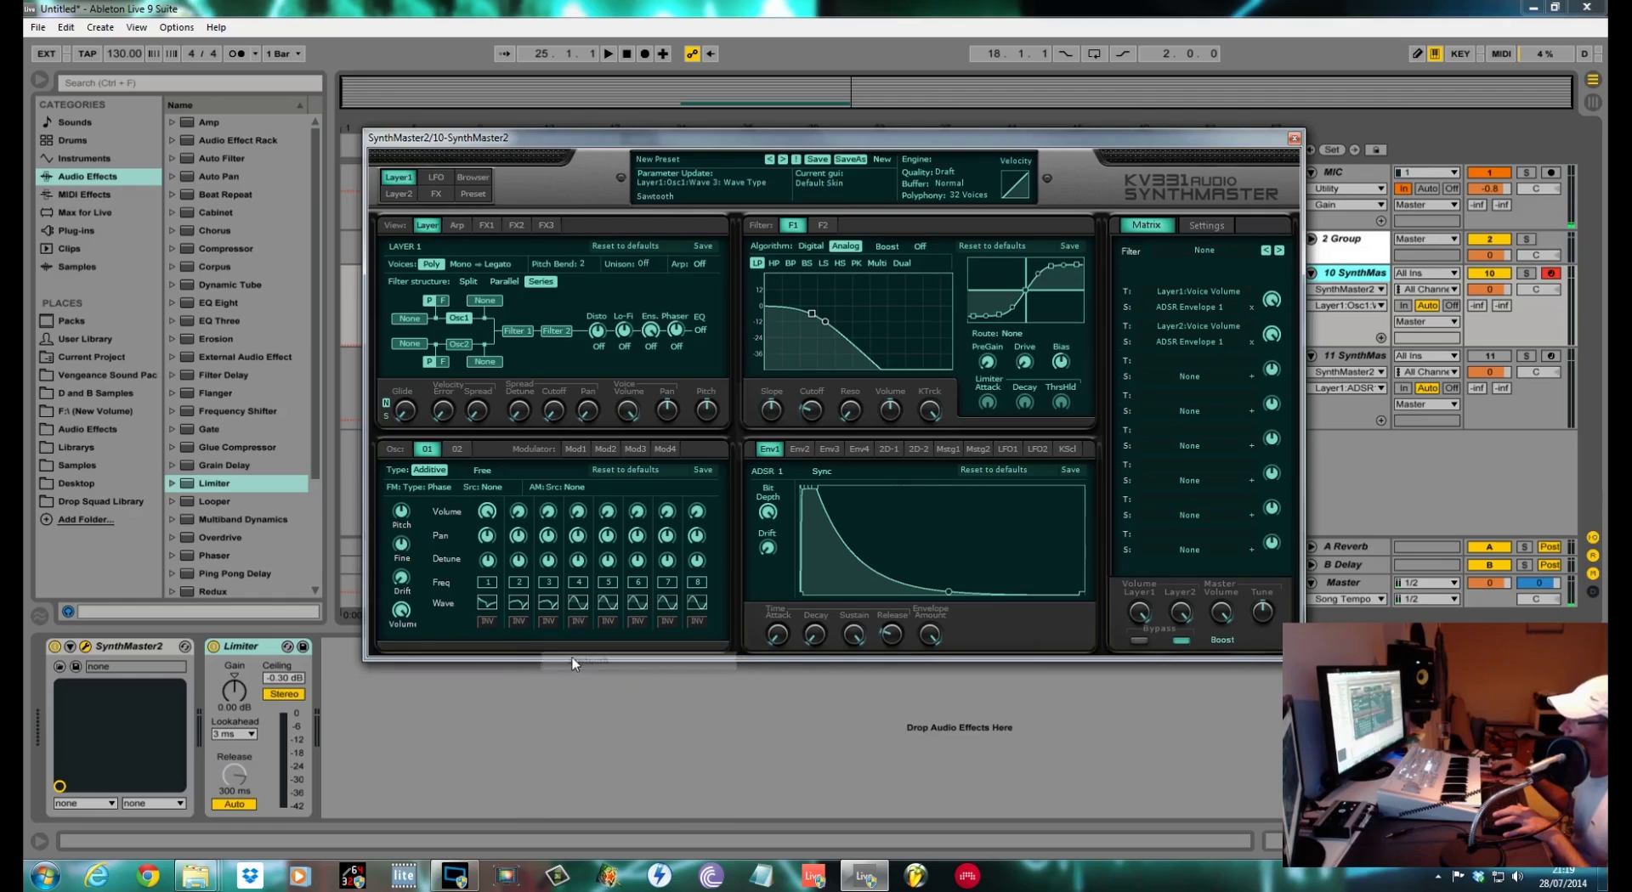
- Give partial 4 the 'Fr4 - Rhodes Polaris 1' waveform and partial 5 a noise wave
{"action": "left_click", "coordinate": [577, 602]}
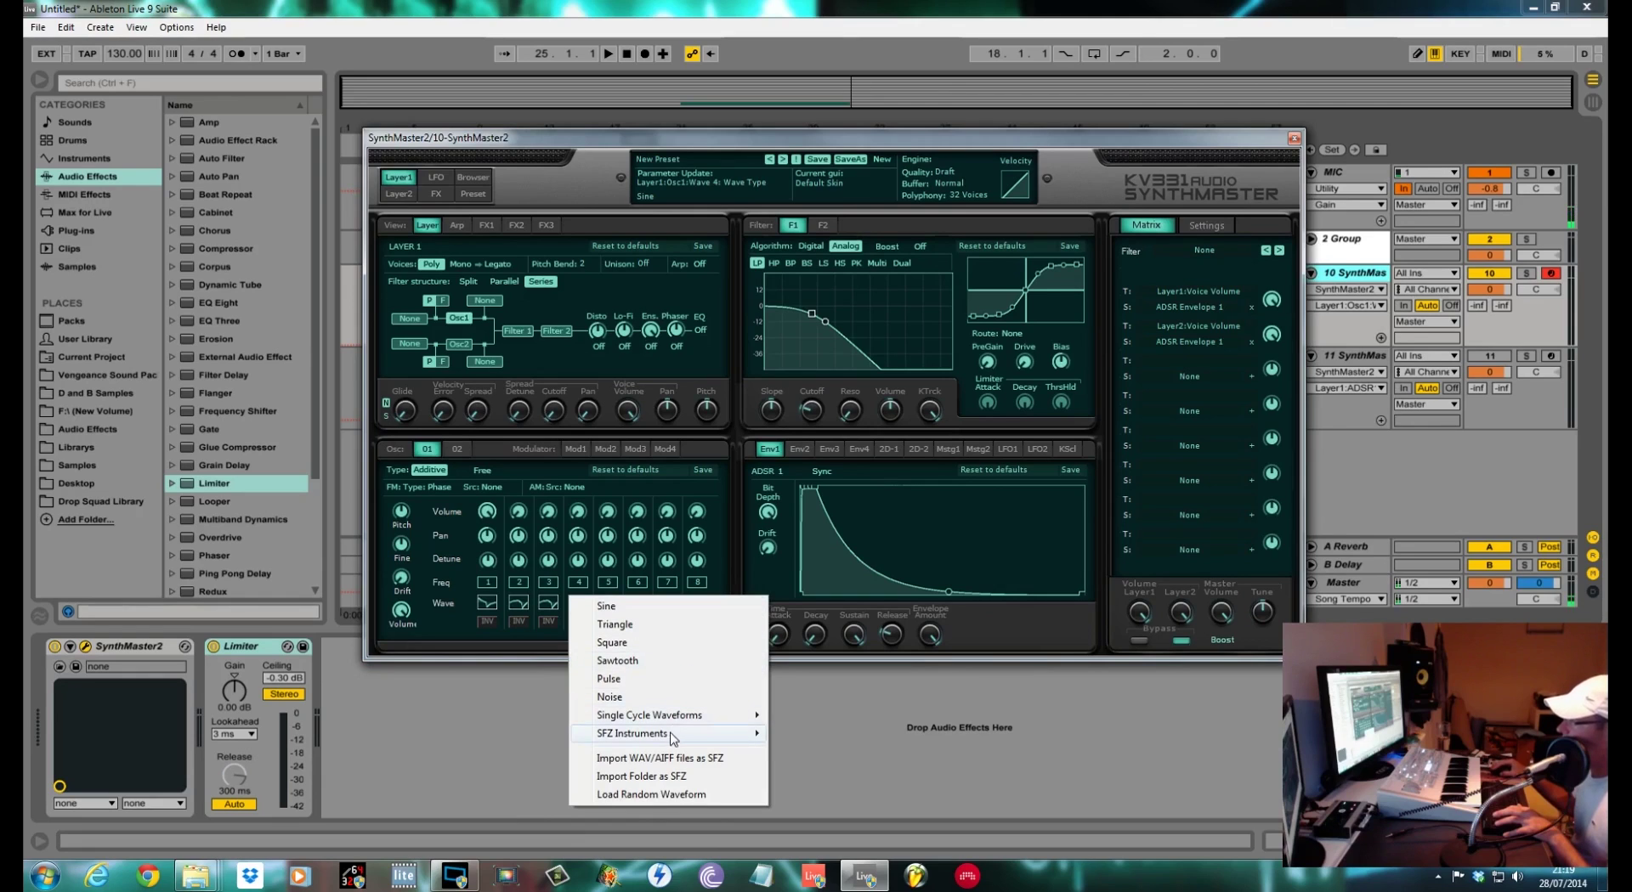
{"action": "mouse_move", "coordinate": [671, 735]}
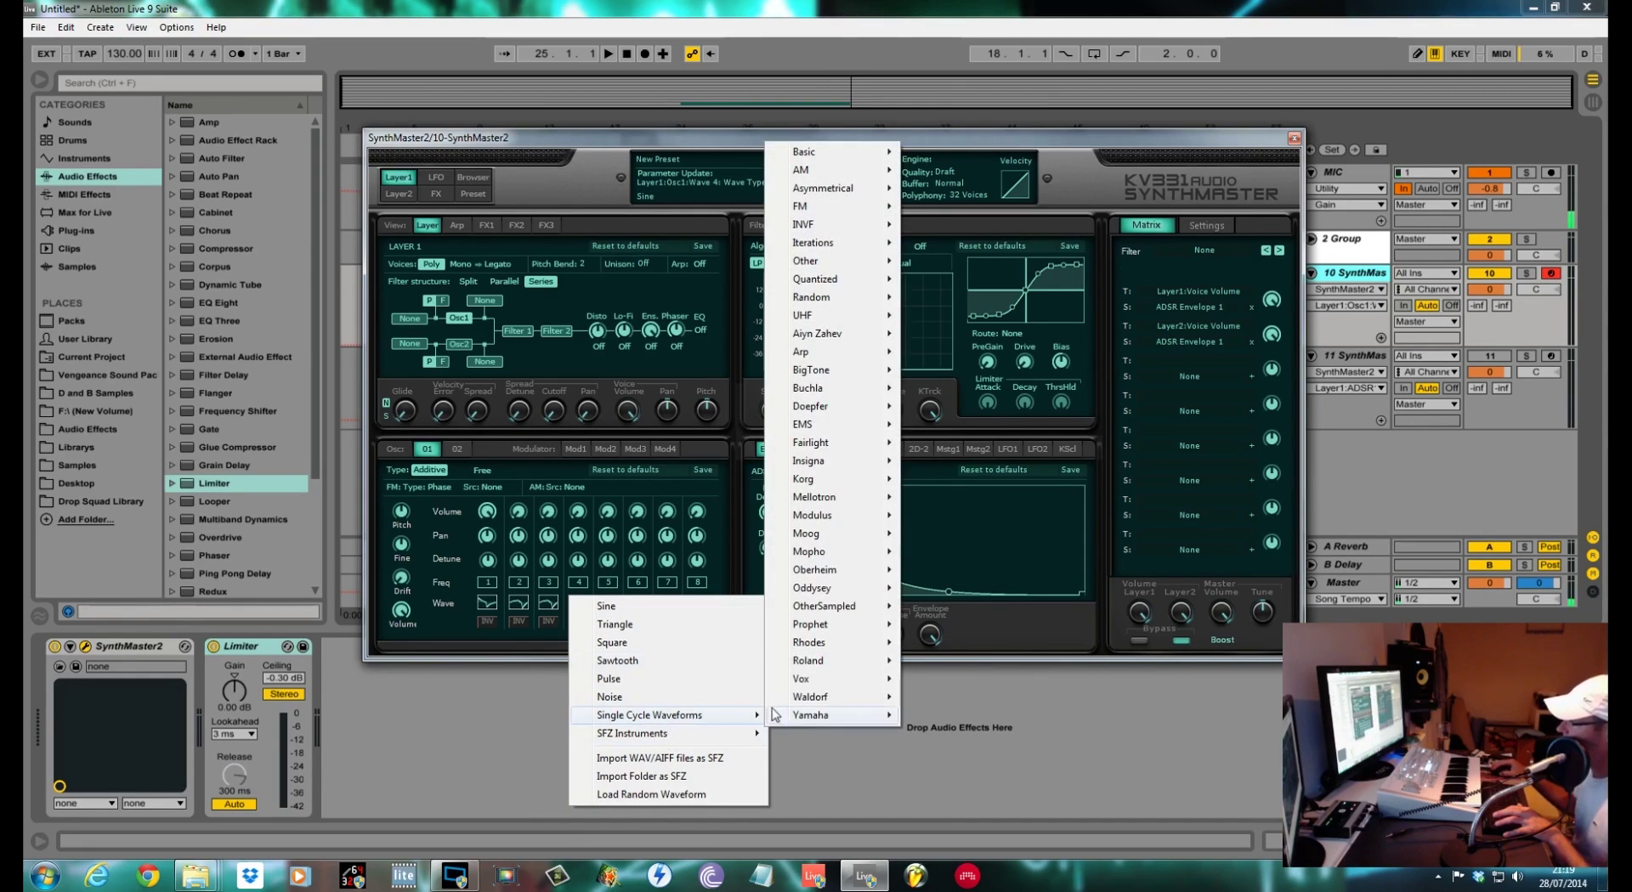
{"action": "mouse_move", "coordinate": [835, 647]}
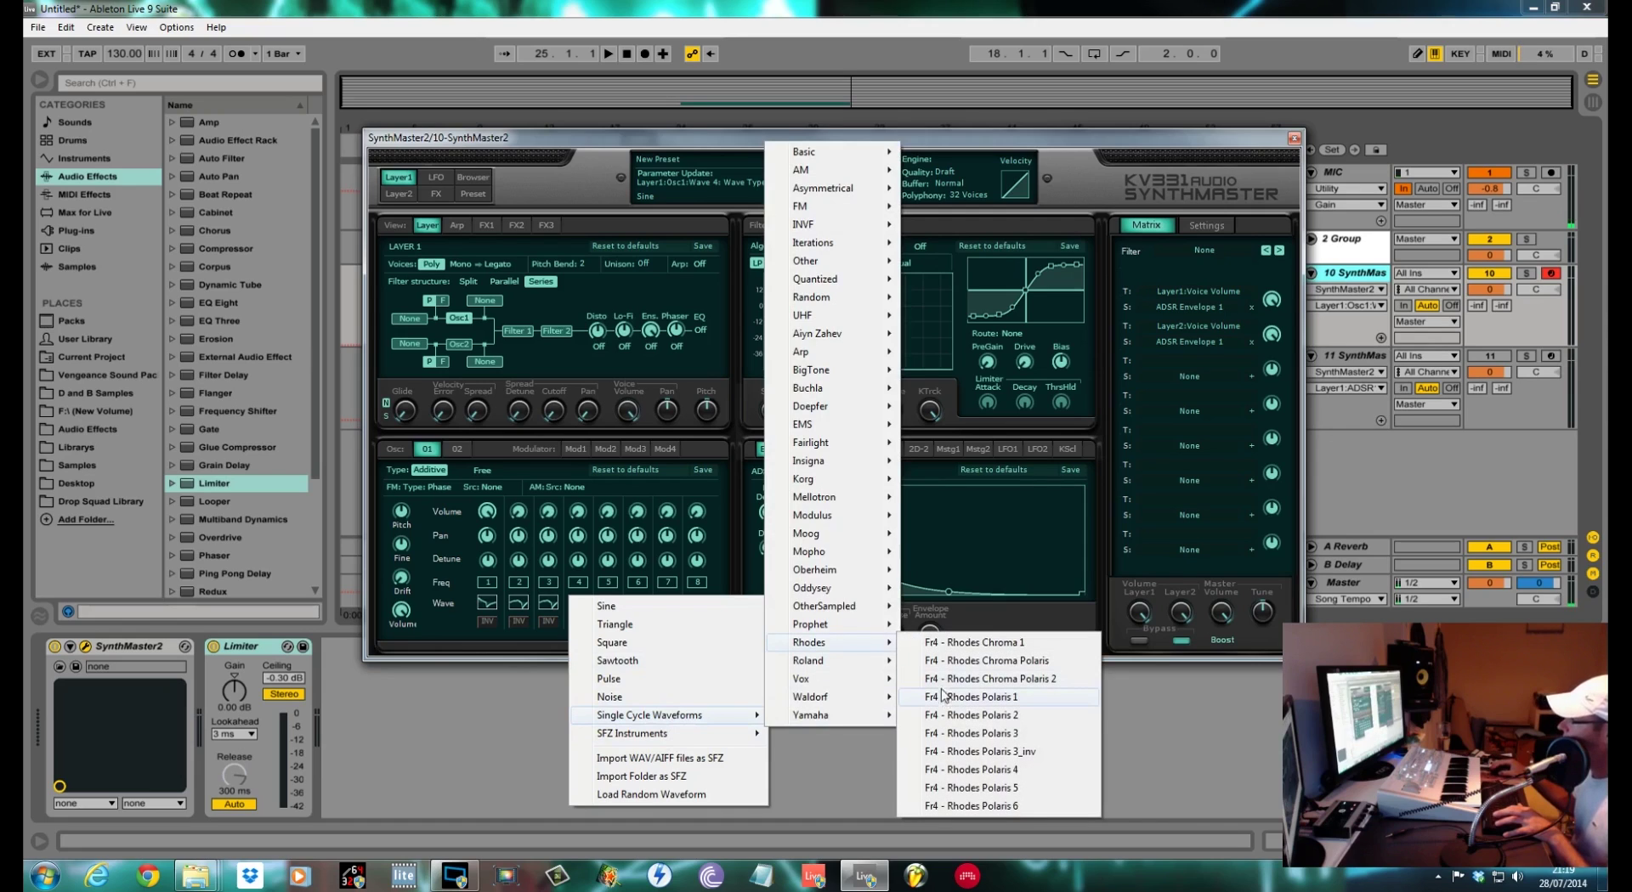
{"action": "left_click", "coordinate": [978, 697]}
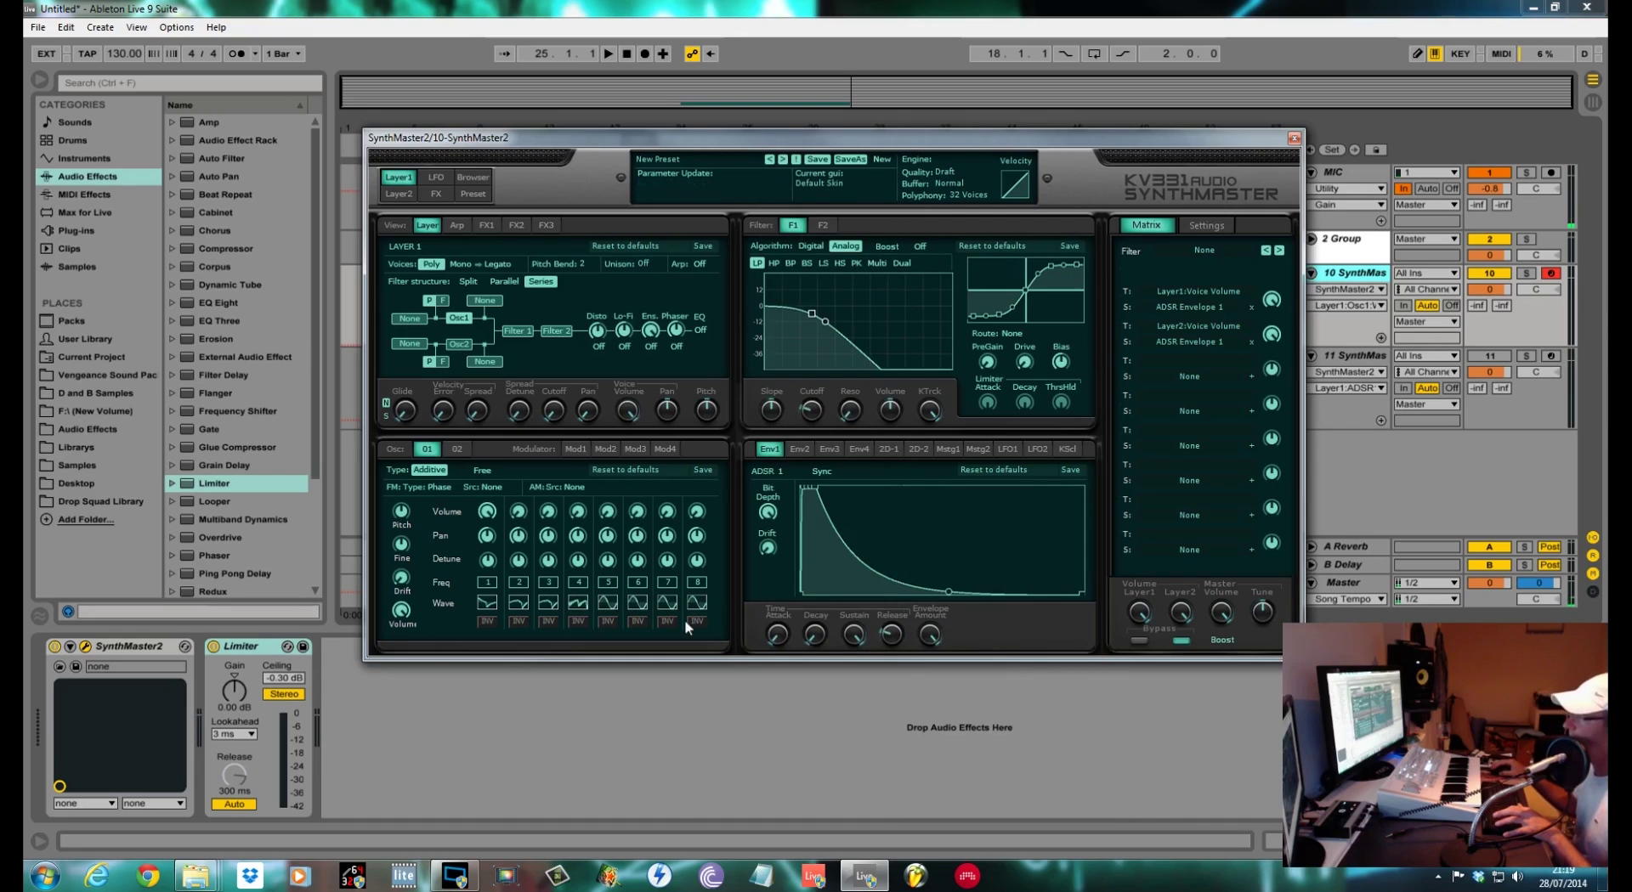
{"action": "left_click", "coordinate": [600, 599]}
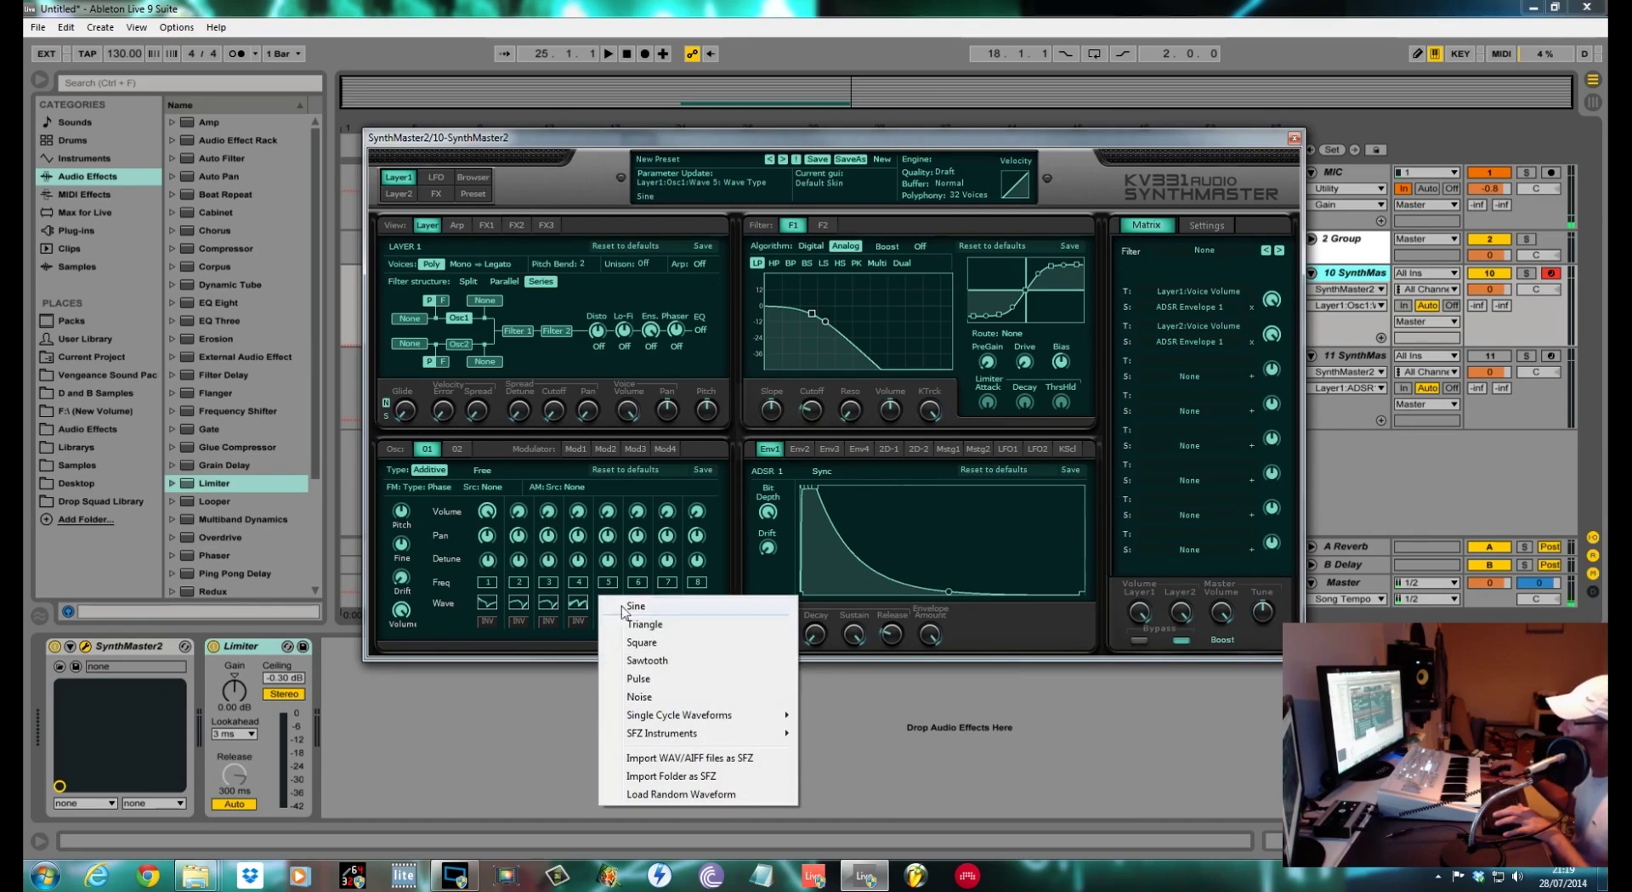
{"action": "left_click", "coordinate": [649, 697]}
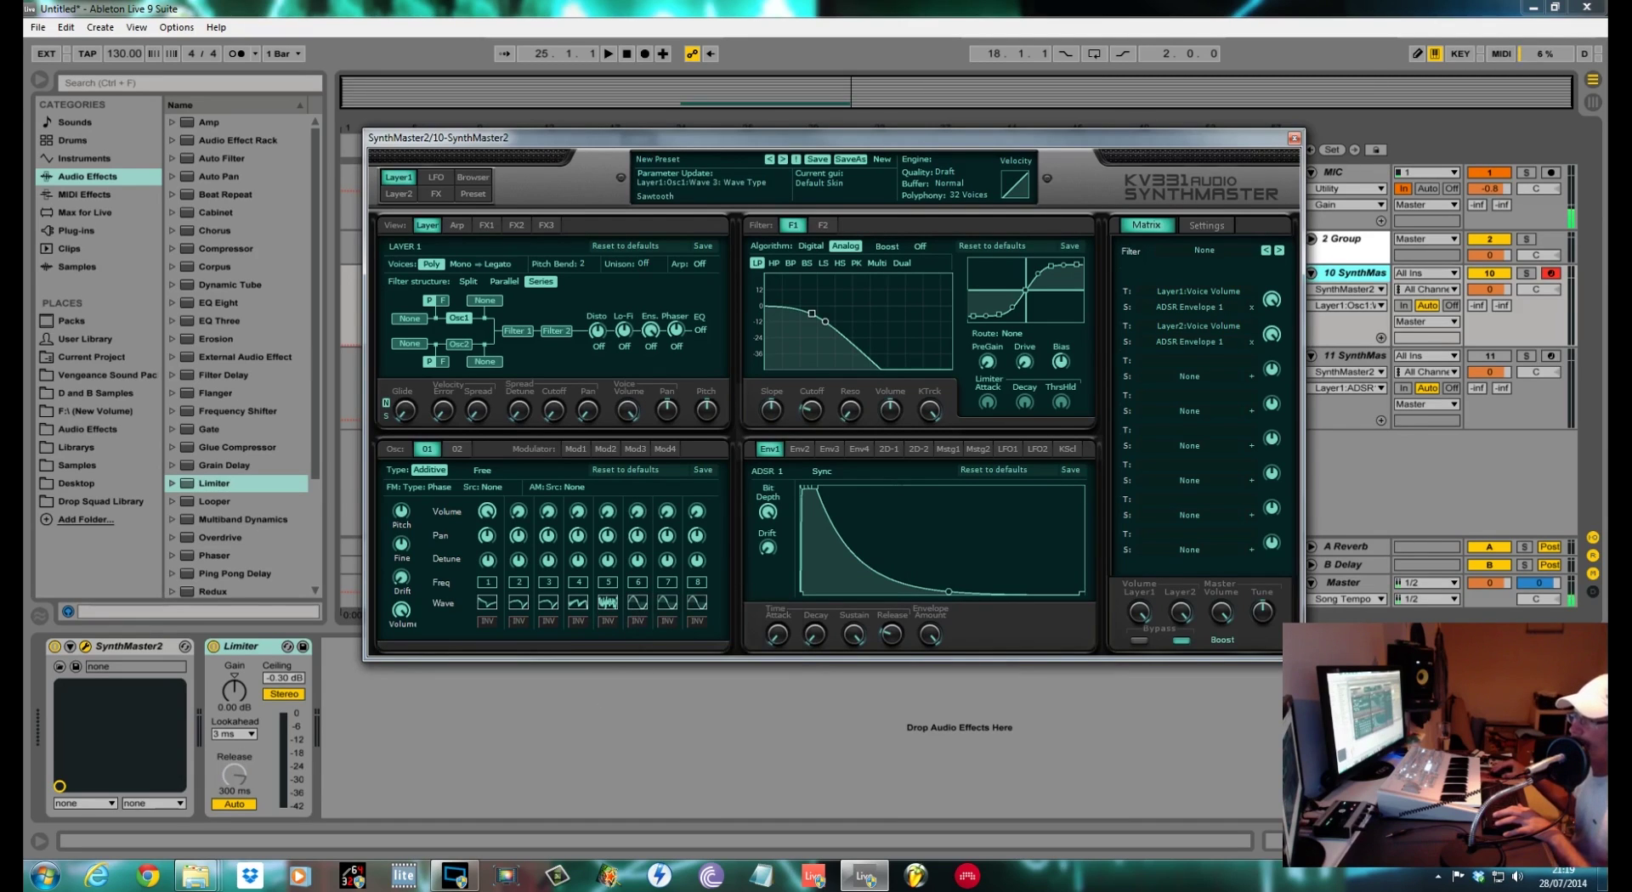
- Give partial 6 the 'Fr4 - Rhodes Polaris 6' single-cycle waveform and play it
{"action": "left_click", "coordinate": [637, 603]}
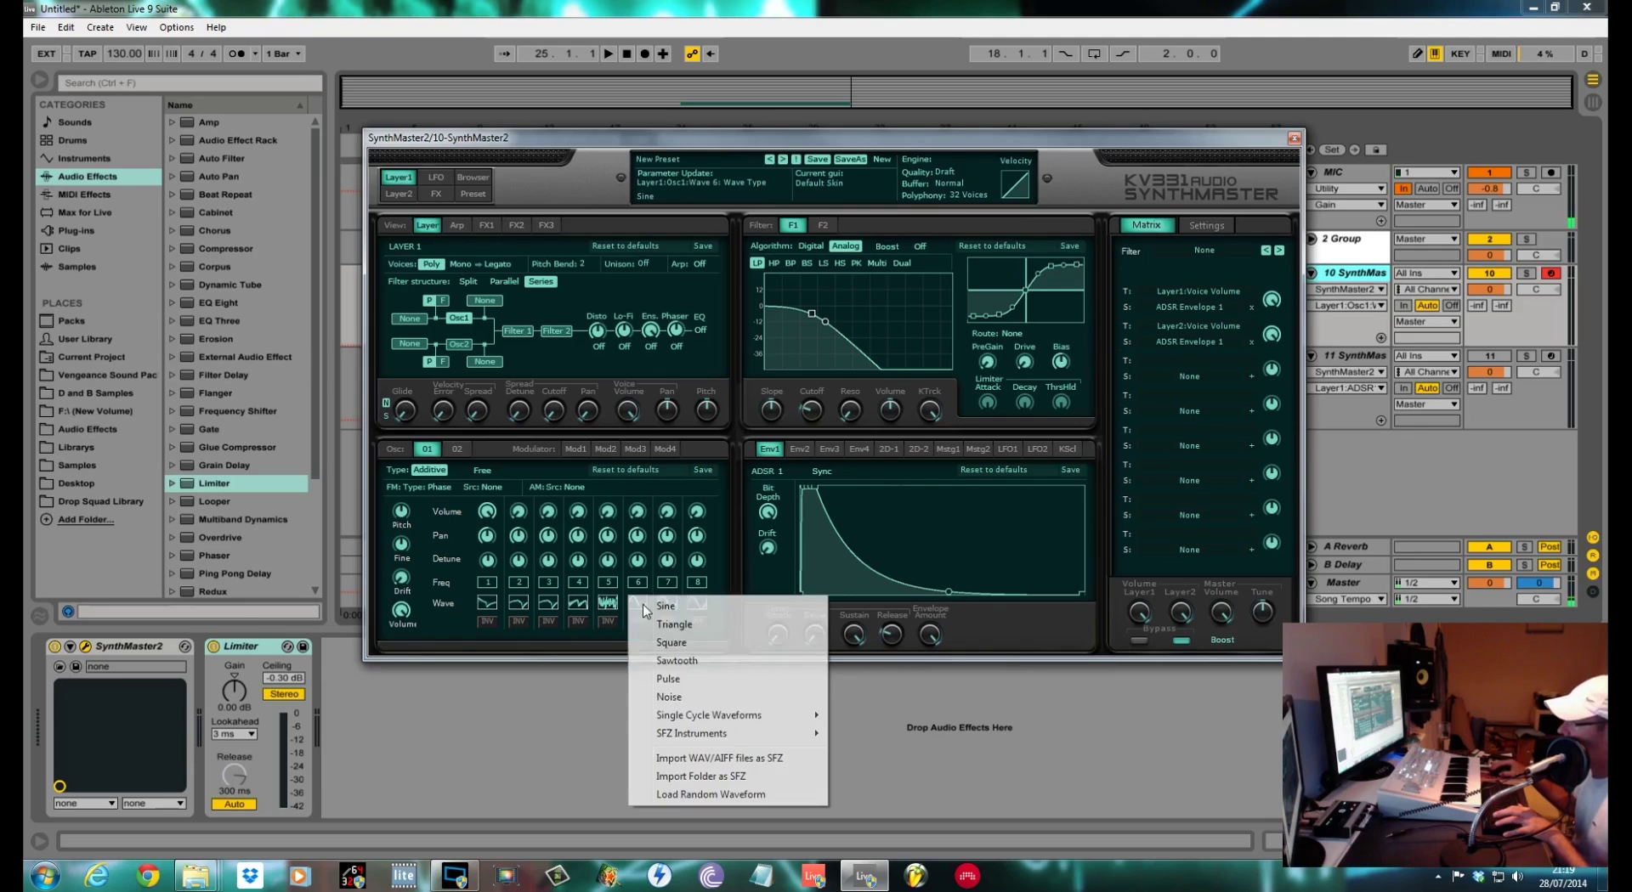
{"action": "mouse_move", "coordinate": [739, 715]}
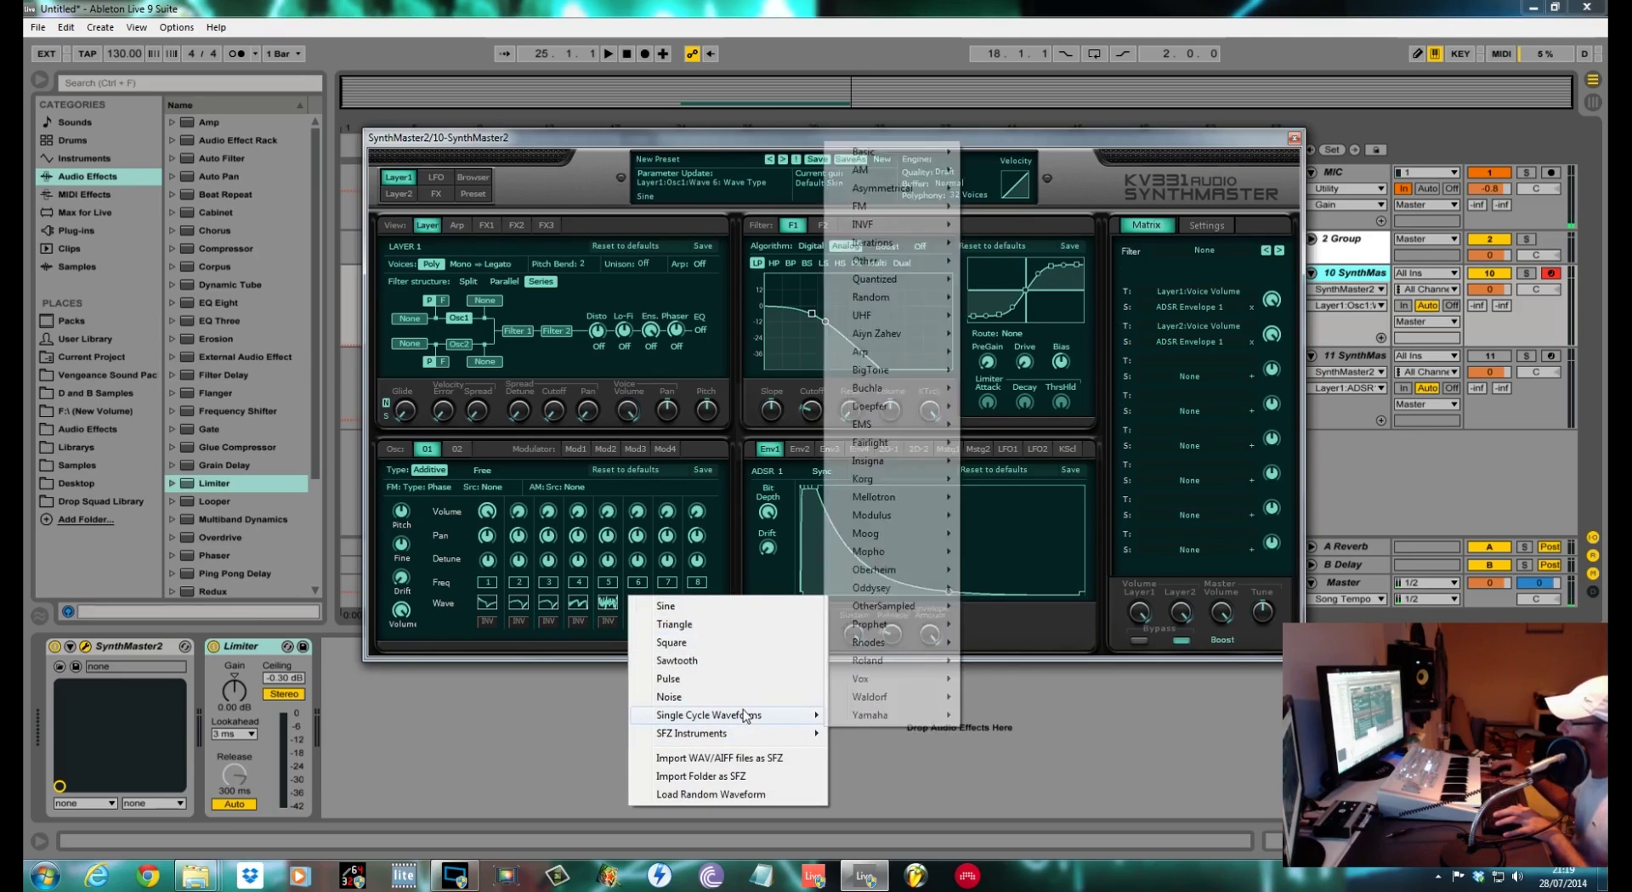
{"action": "mouse_move", "coordinate": [911, 648]}
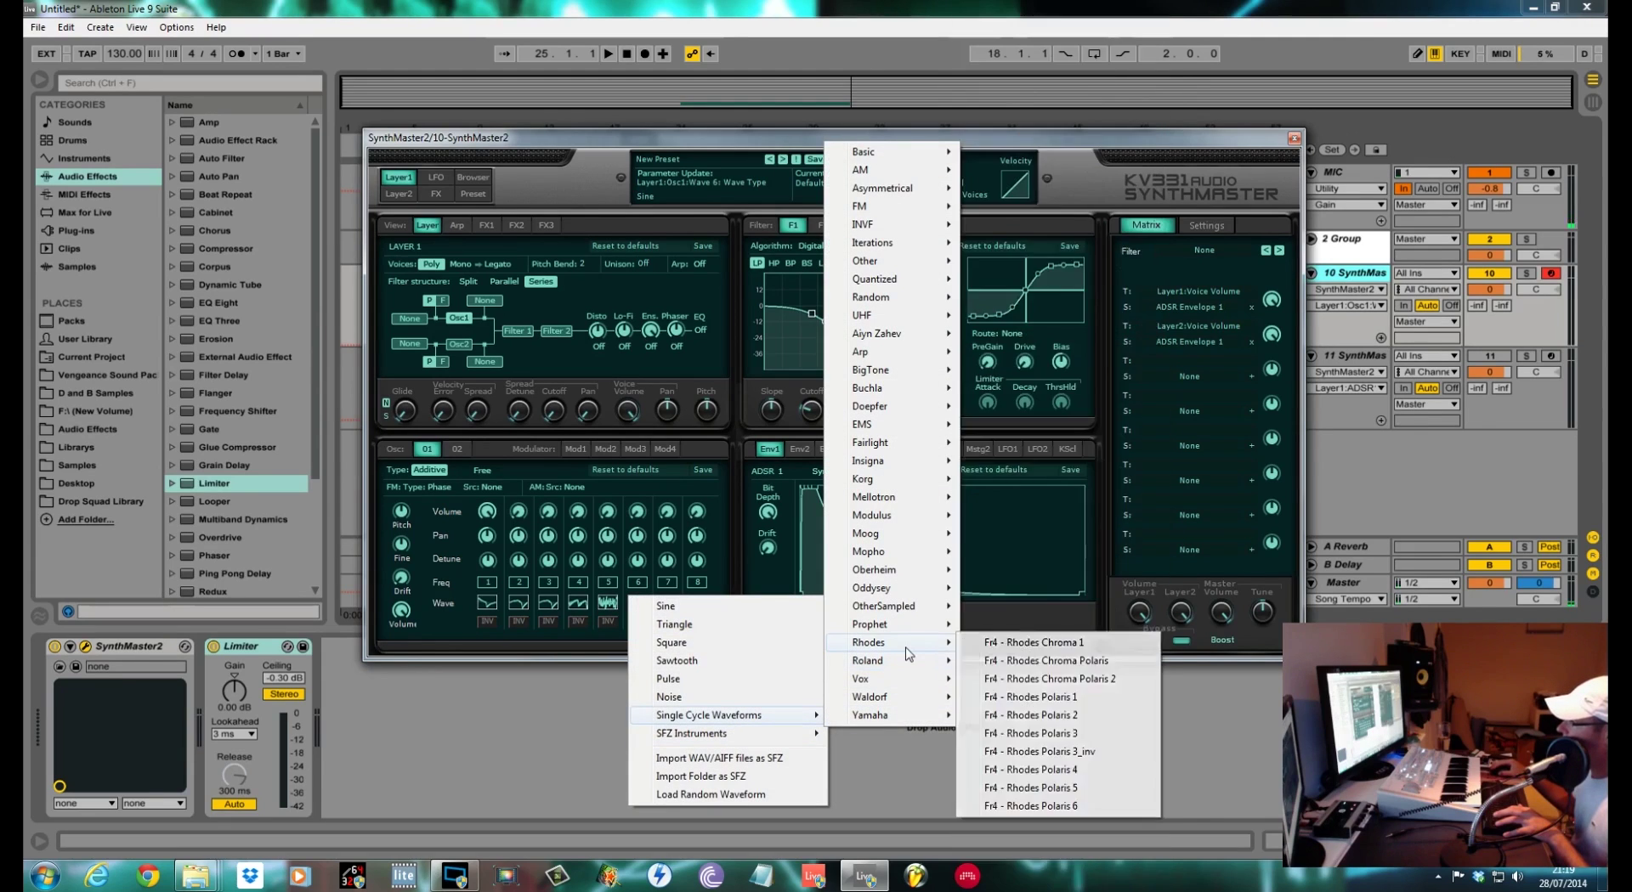
{"action": "left_click", "coordinate": [1033, 806]}
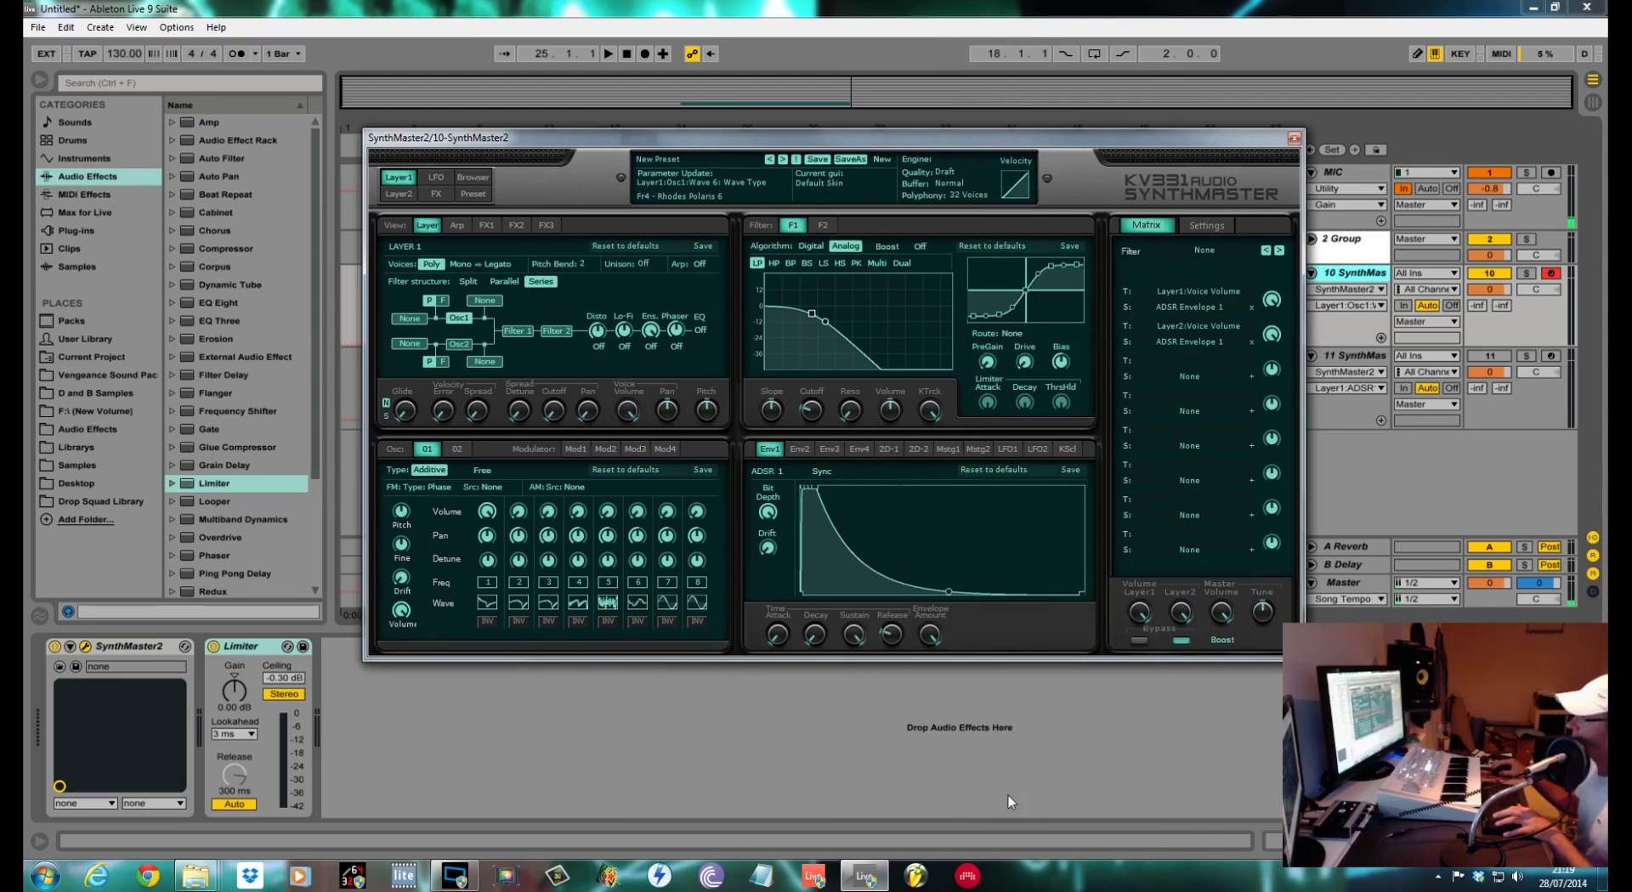
{"action": "key", "text": "space"}
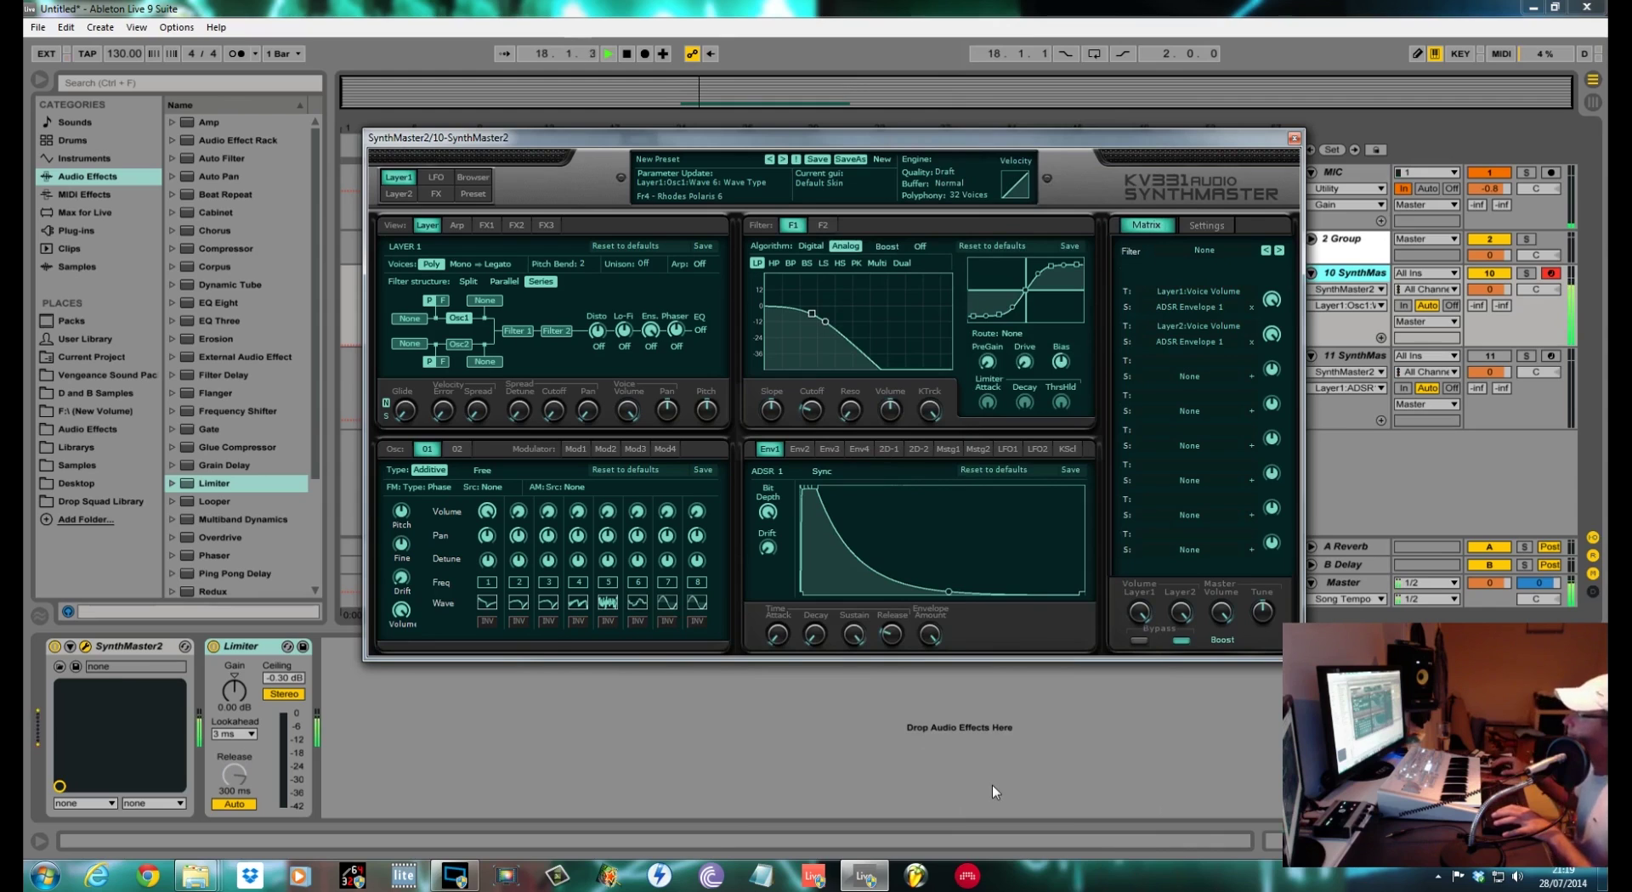
- Stop playback and tune partials 1 and 2 to 1 semitone each
{"action": "key", "text": "space"}
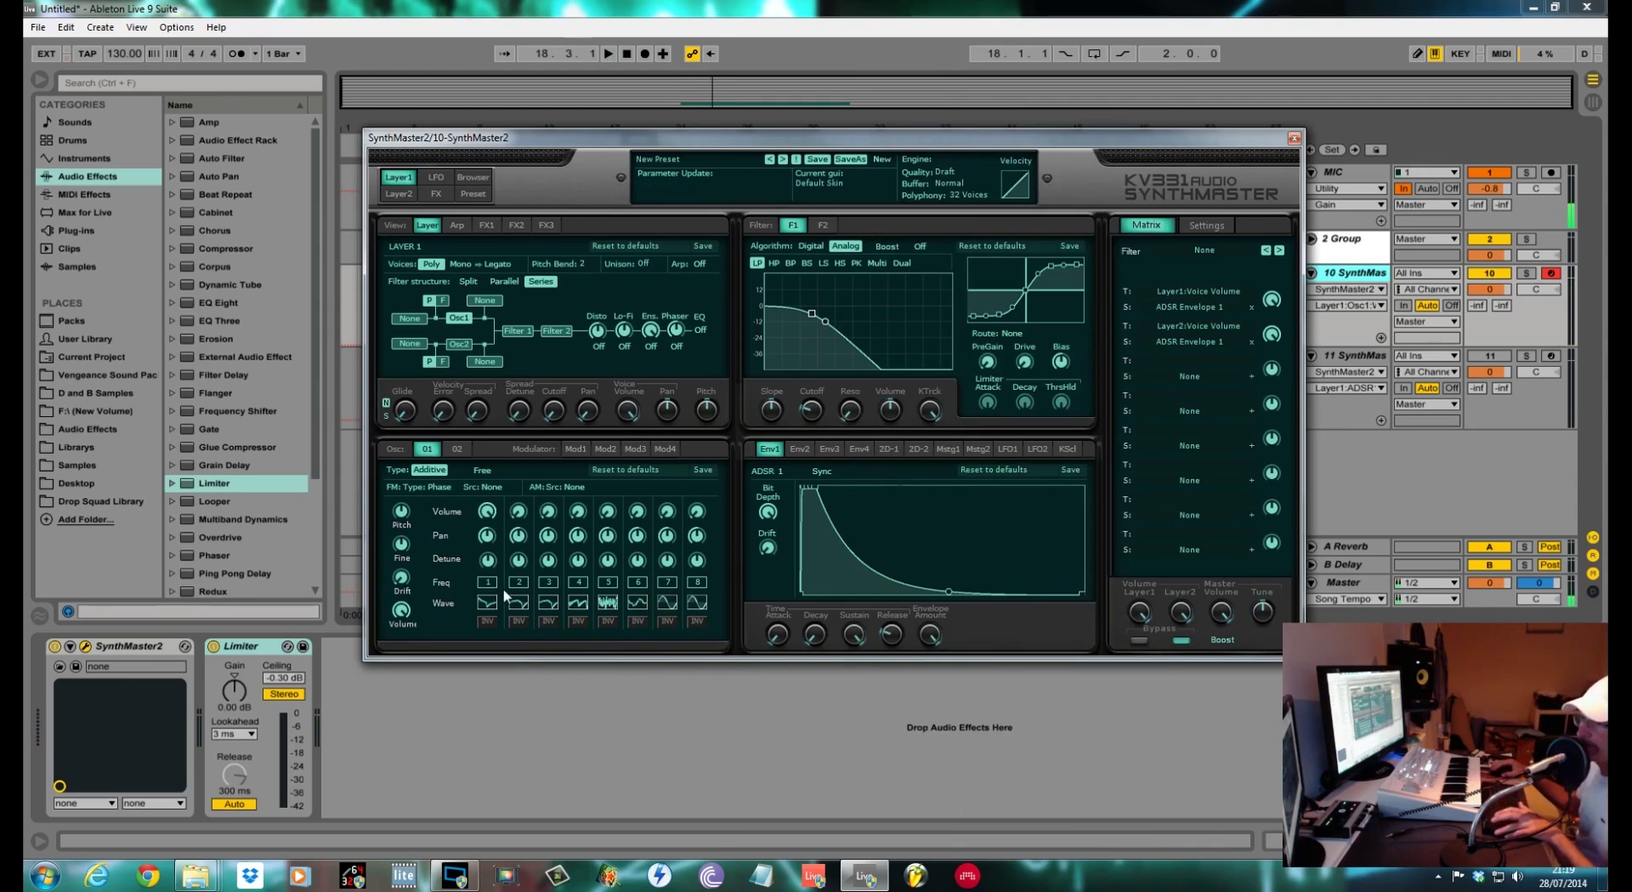
{"action": "right_click", "coordinate": [496, 586]}
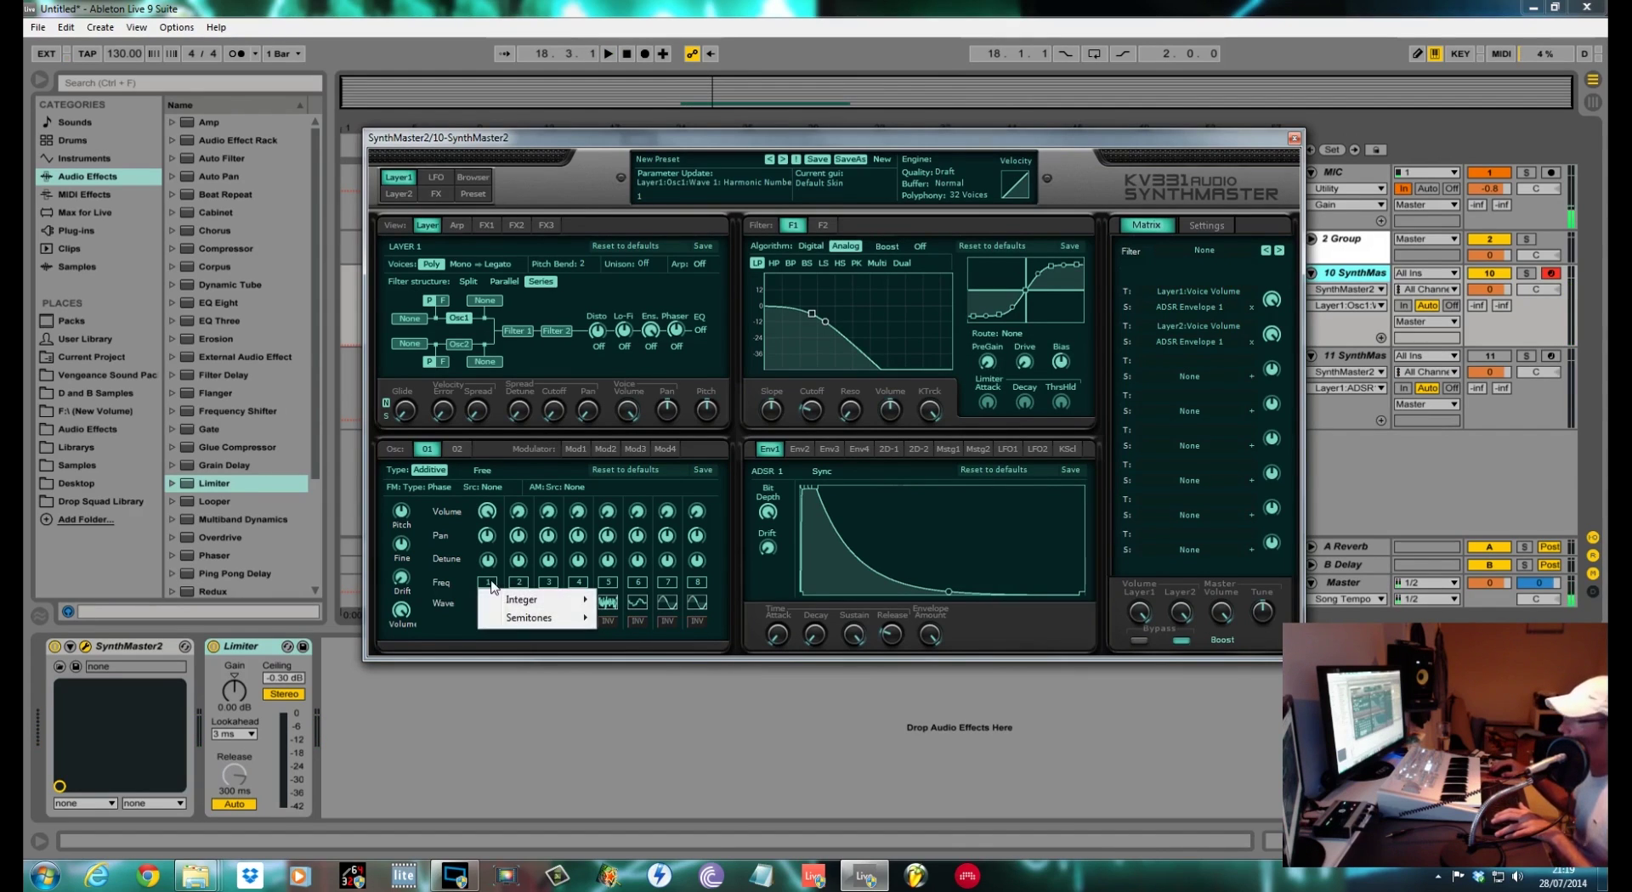
{"action": "mouse_move", "coordinate": [520, 619]}
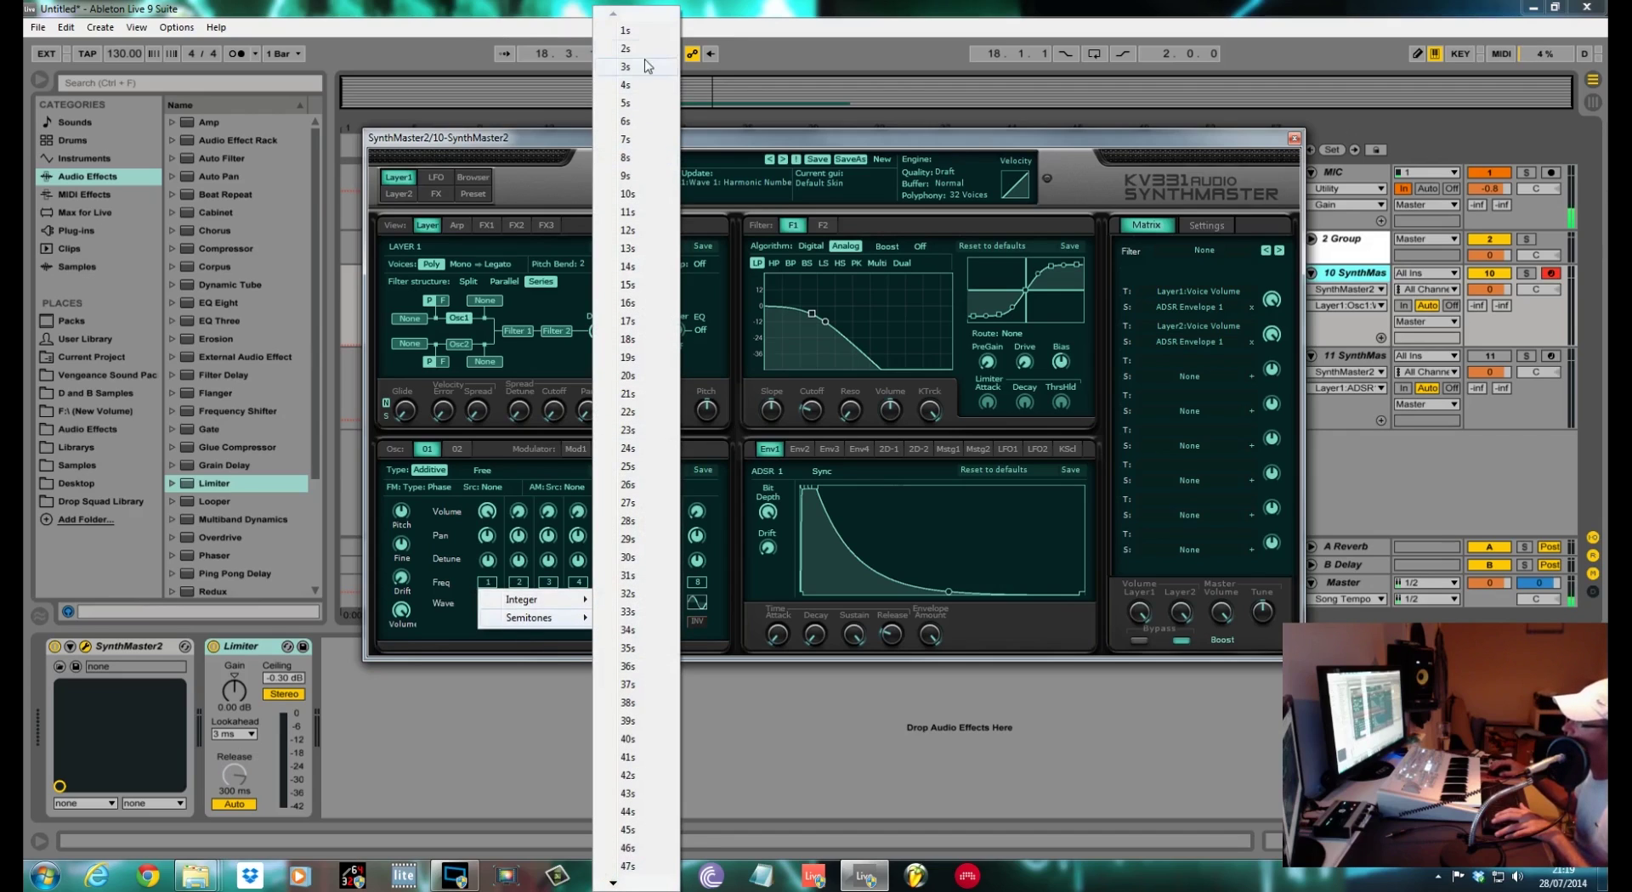
{"action": "left_click", "coordinate": [634, 31]}
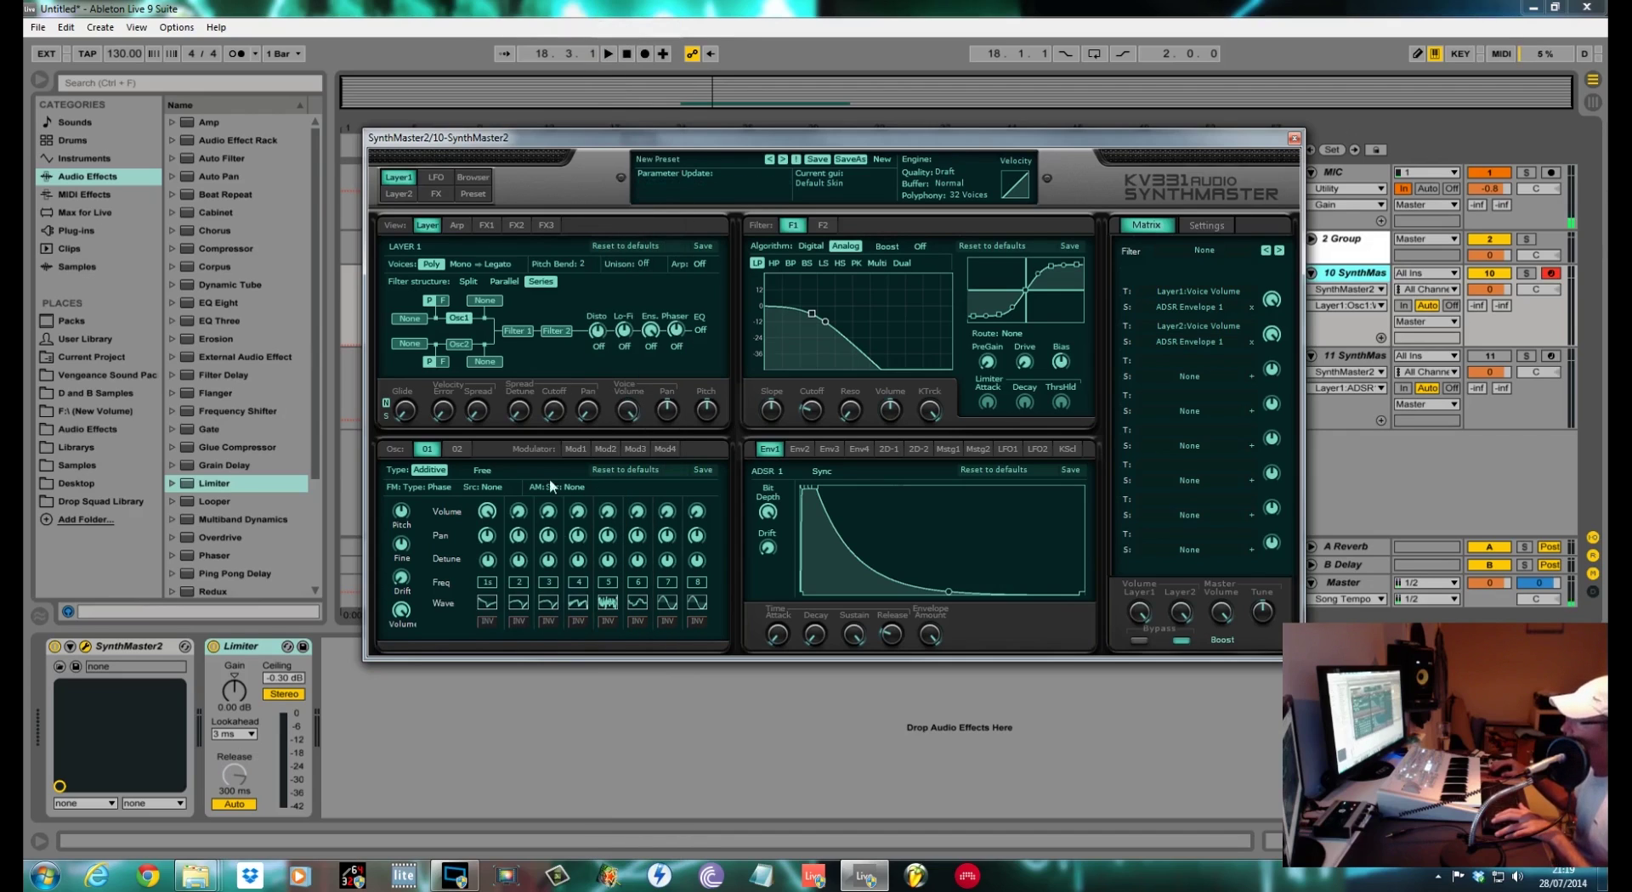
{"action": "right_click", "coordinate": [519, 585]}
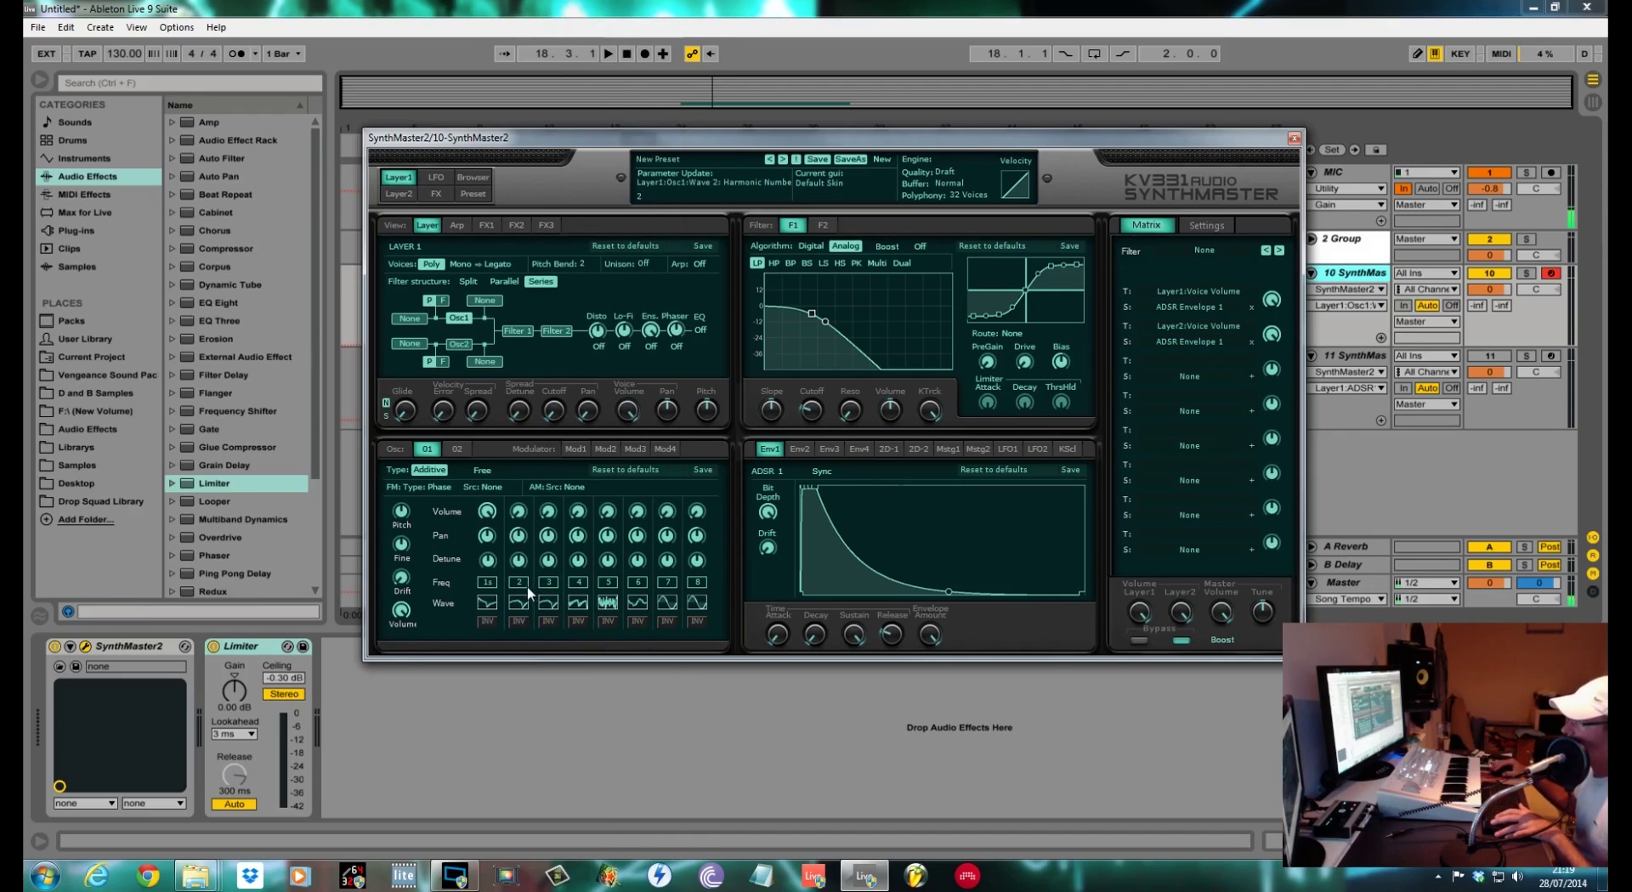
{"action": "mouse_move", "coordinate": [561, 617]}
{"action": "left_click", "coordinate": [686, 32]}
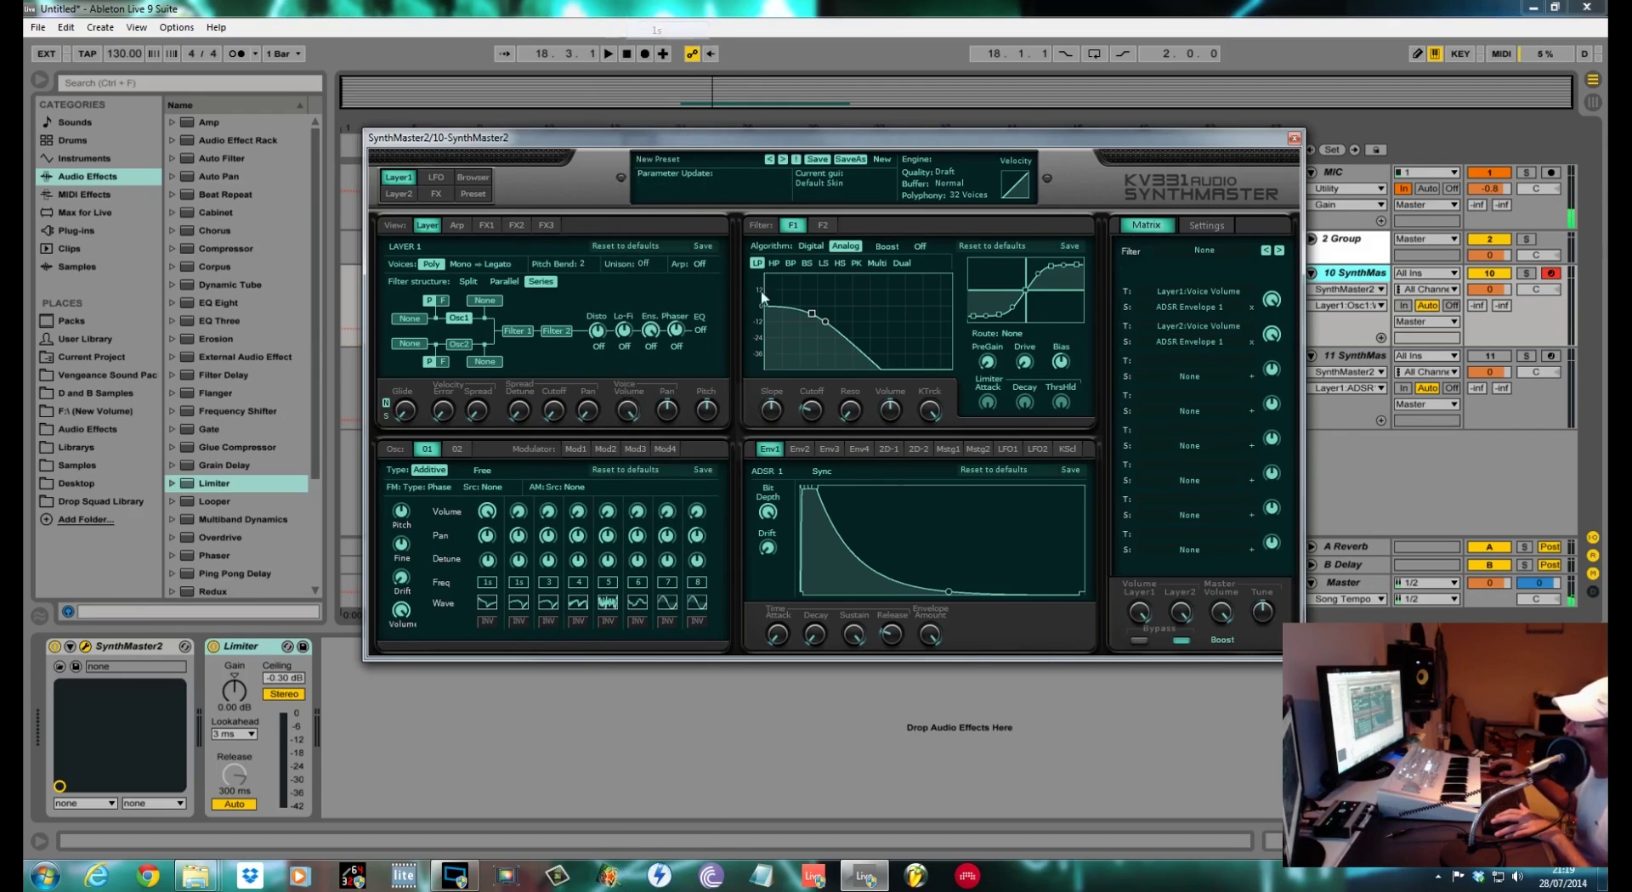
- Tune partial 3 to 13 semitones and partial 4 to 1 semitone
{"action": "right_click", "coordinate": [549, 583]}
{"action": "mouse_move", "coordinate": [611, 619]}
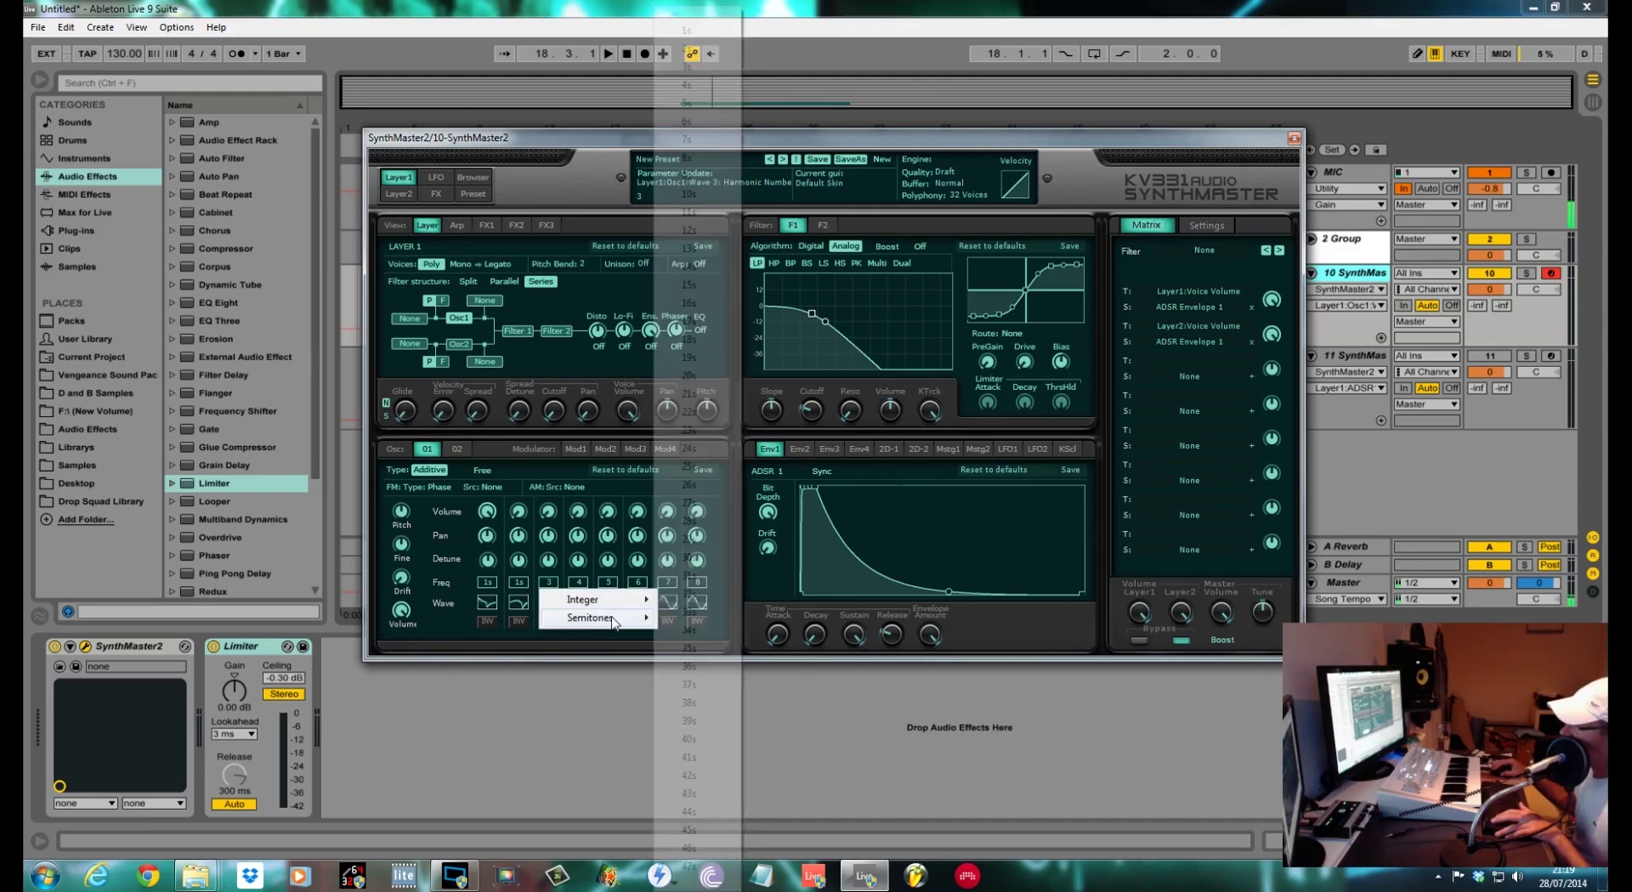
{"action": "left_click", "coordinate": [713, 249]}
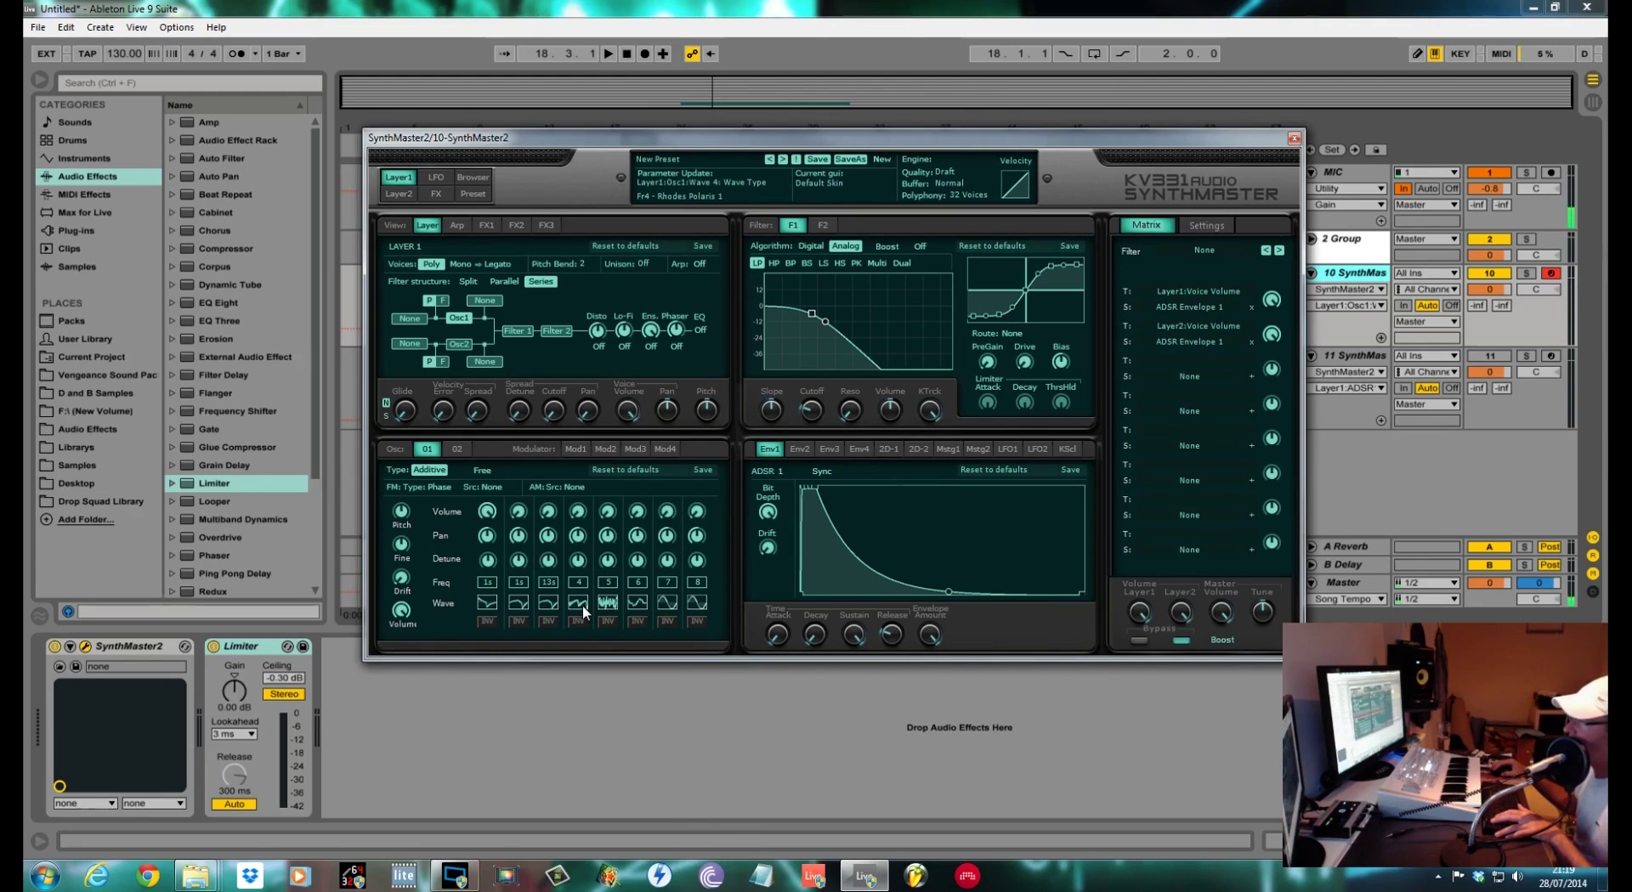
{"action": "left_click", "coordinate": [578, 583]}
{"action": "mouse_move", "coordinate": [619, 618]}
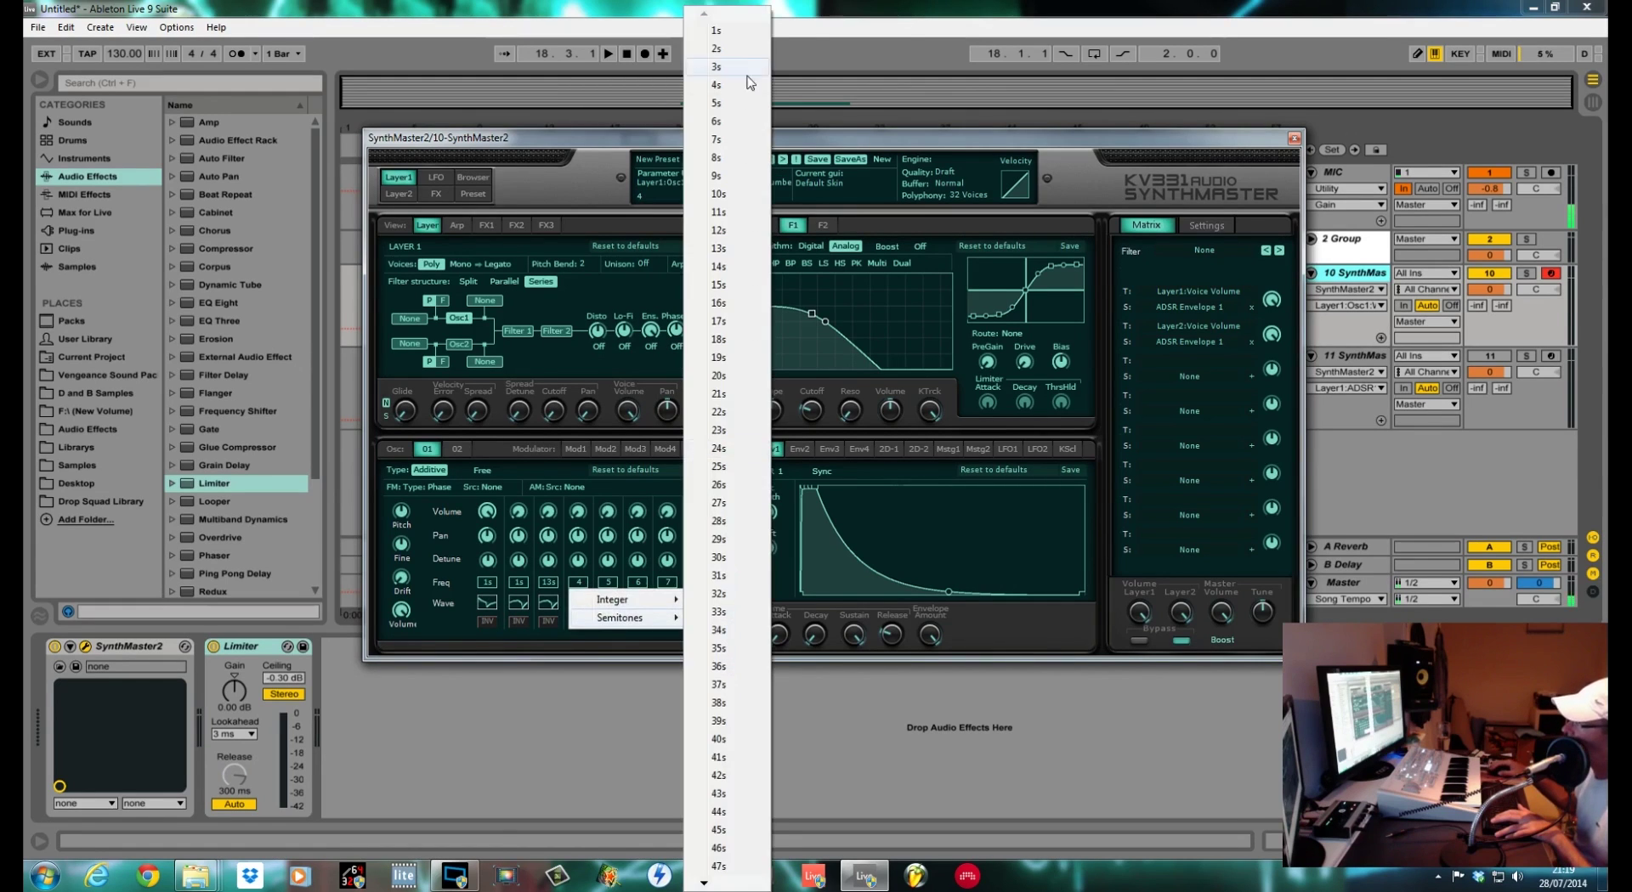
{"action": "left_click", "coordinate": [738, 39]}
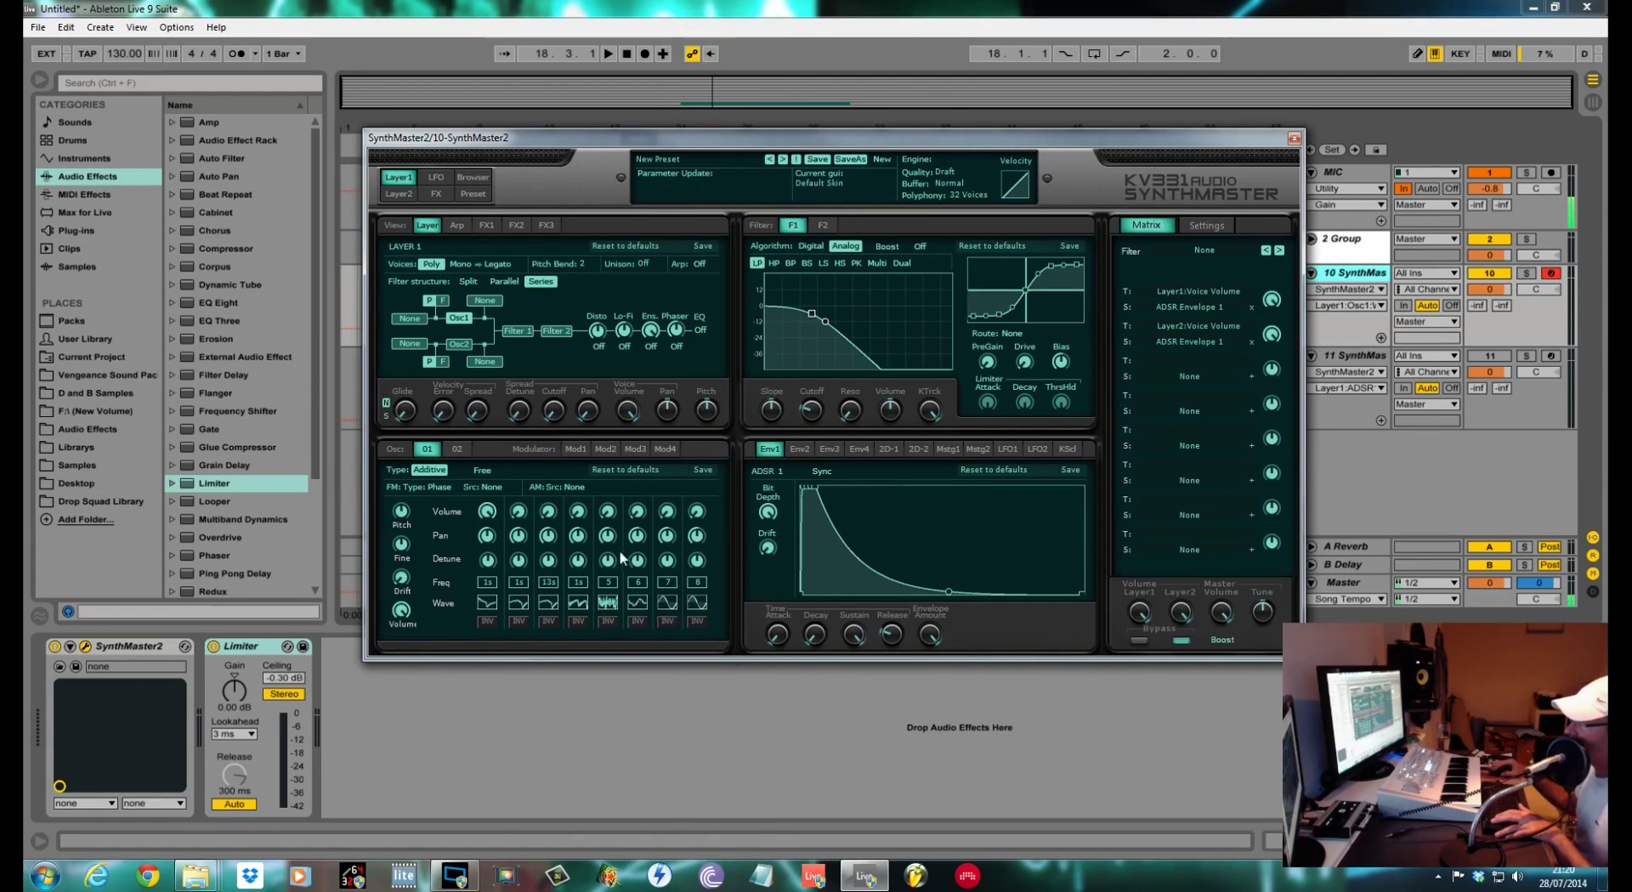
- Tune partial 5 to 1 semitone and partial 6 to 13 semitones, then audition
{"action": "left_click", "coordinate": [605, 581]}
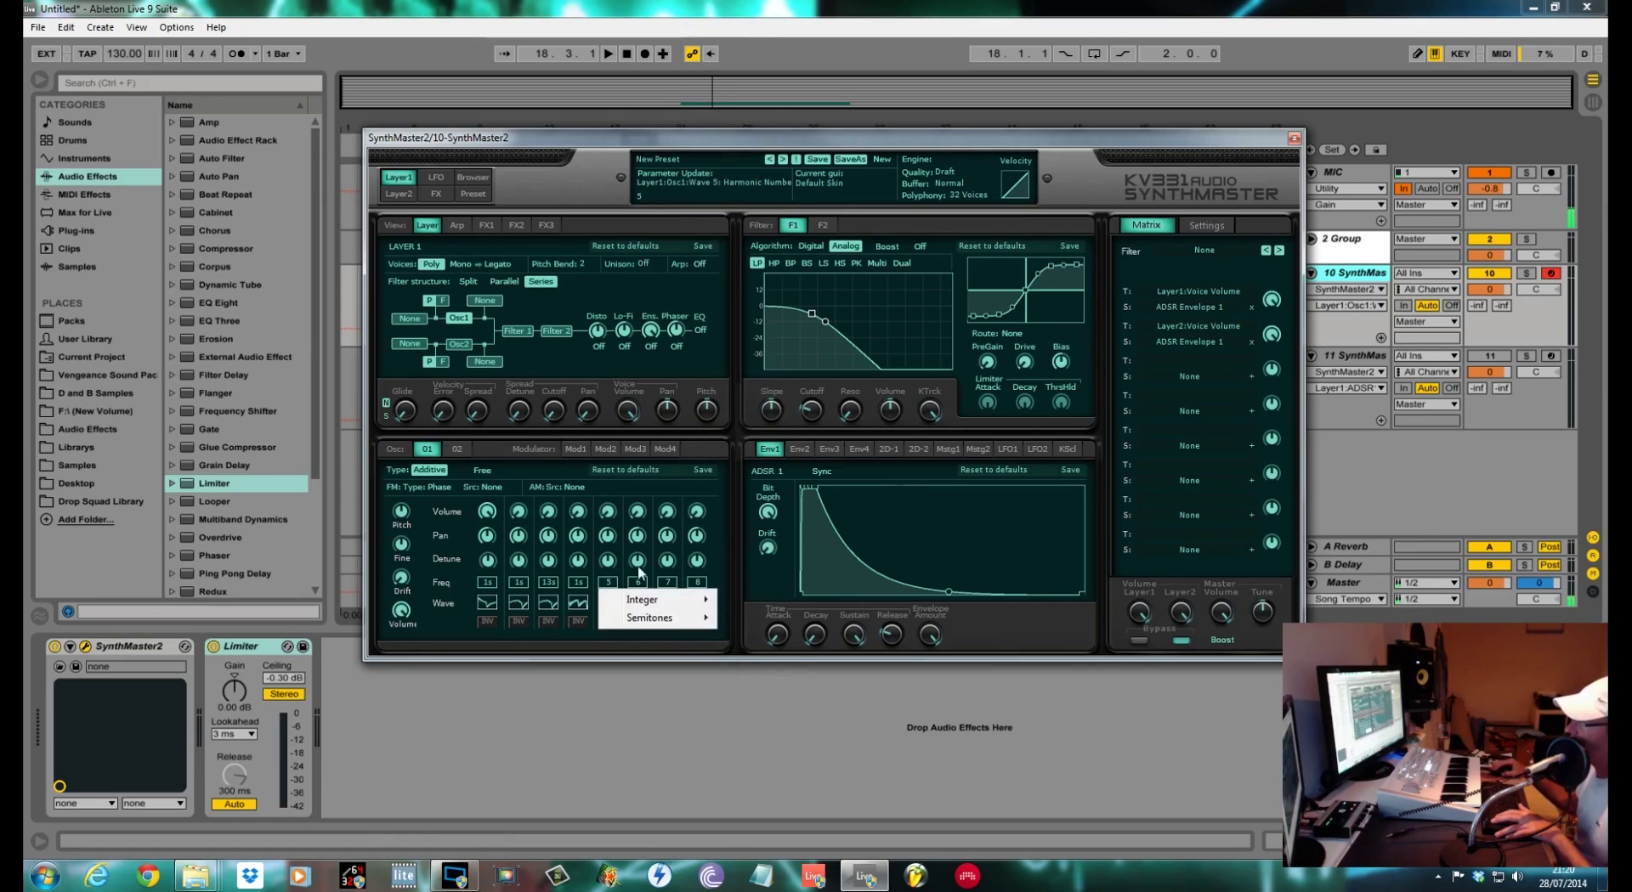
{"action": "mouse_move", "coordinate": [669, 621]}
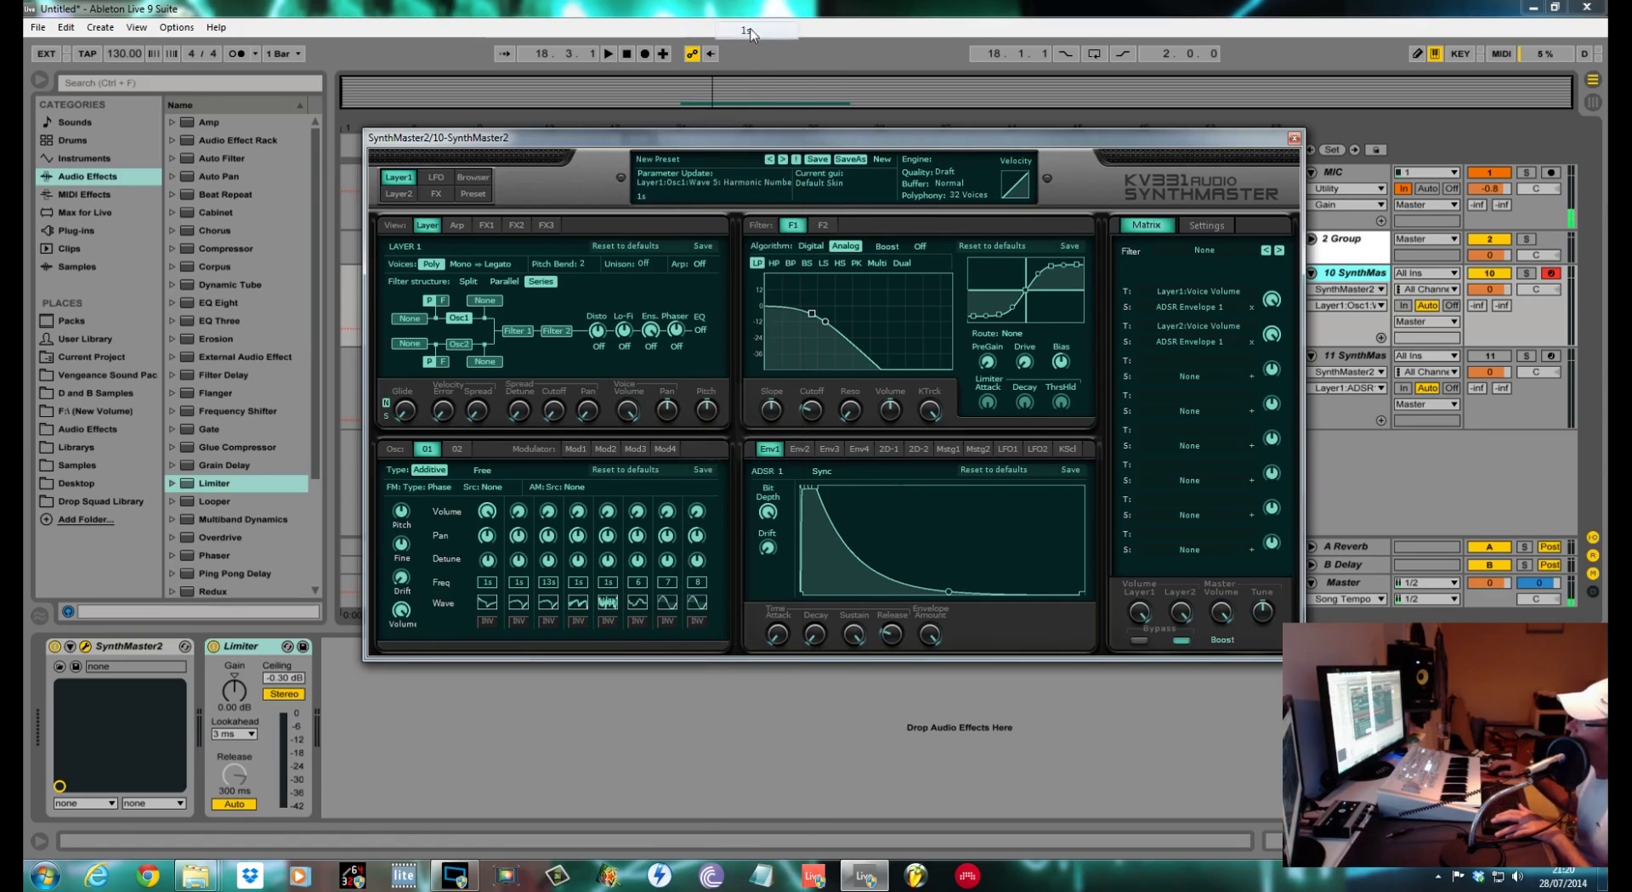
{"action": "left_click", "coordinate": [756, 45]}
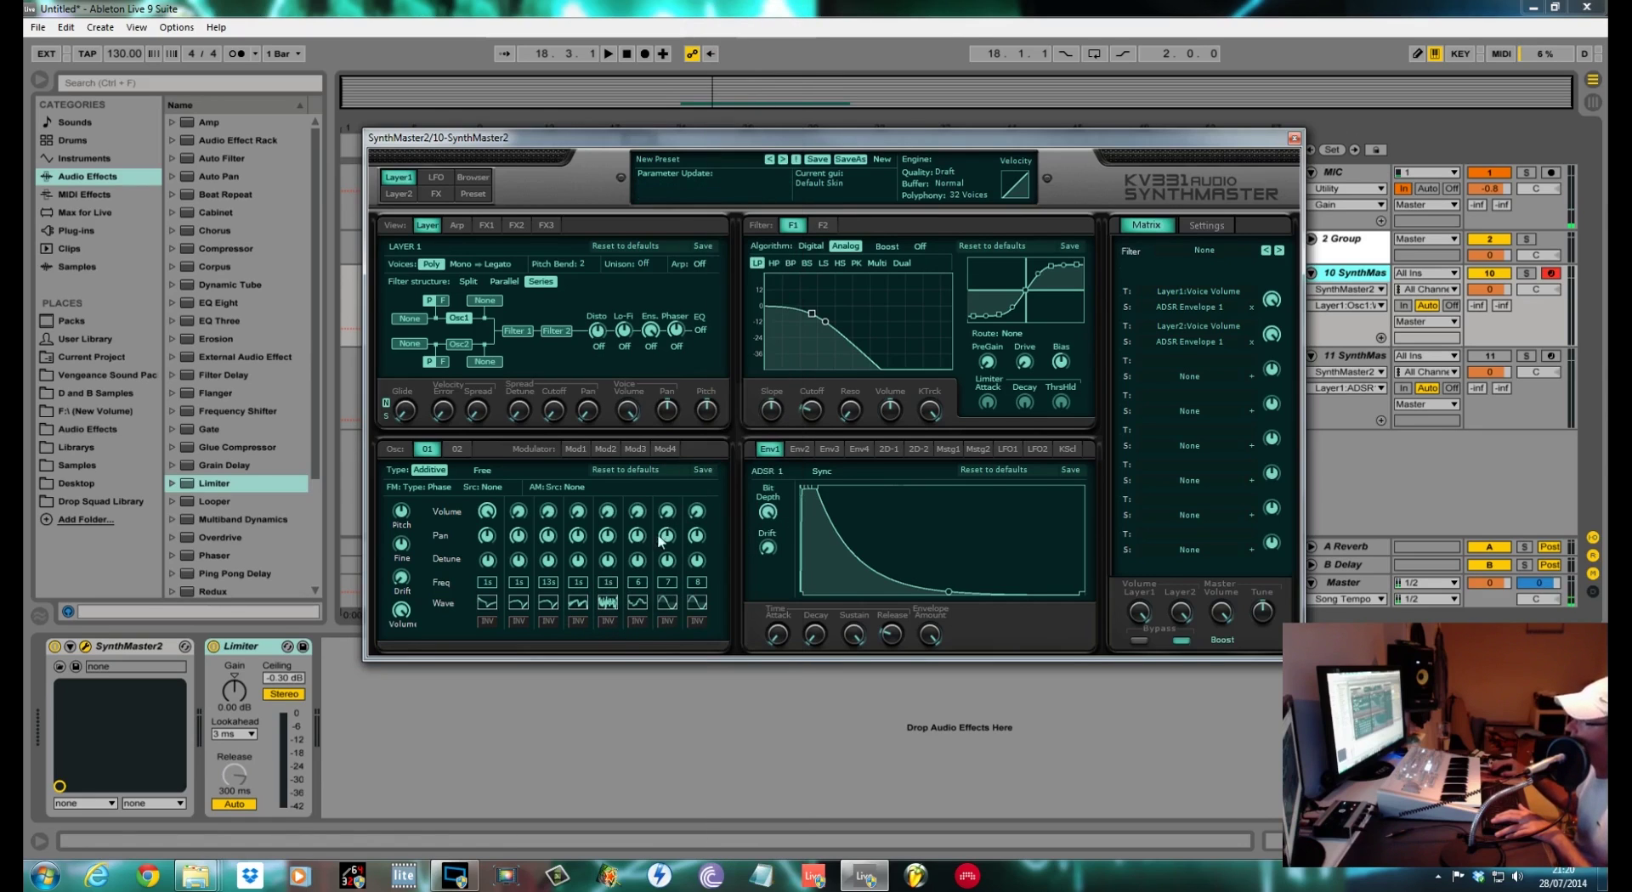
{"action": "right_click", "coordinate": [629, 589]}
{"action": "mouse_move", "coordinate": [680, 618]}
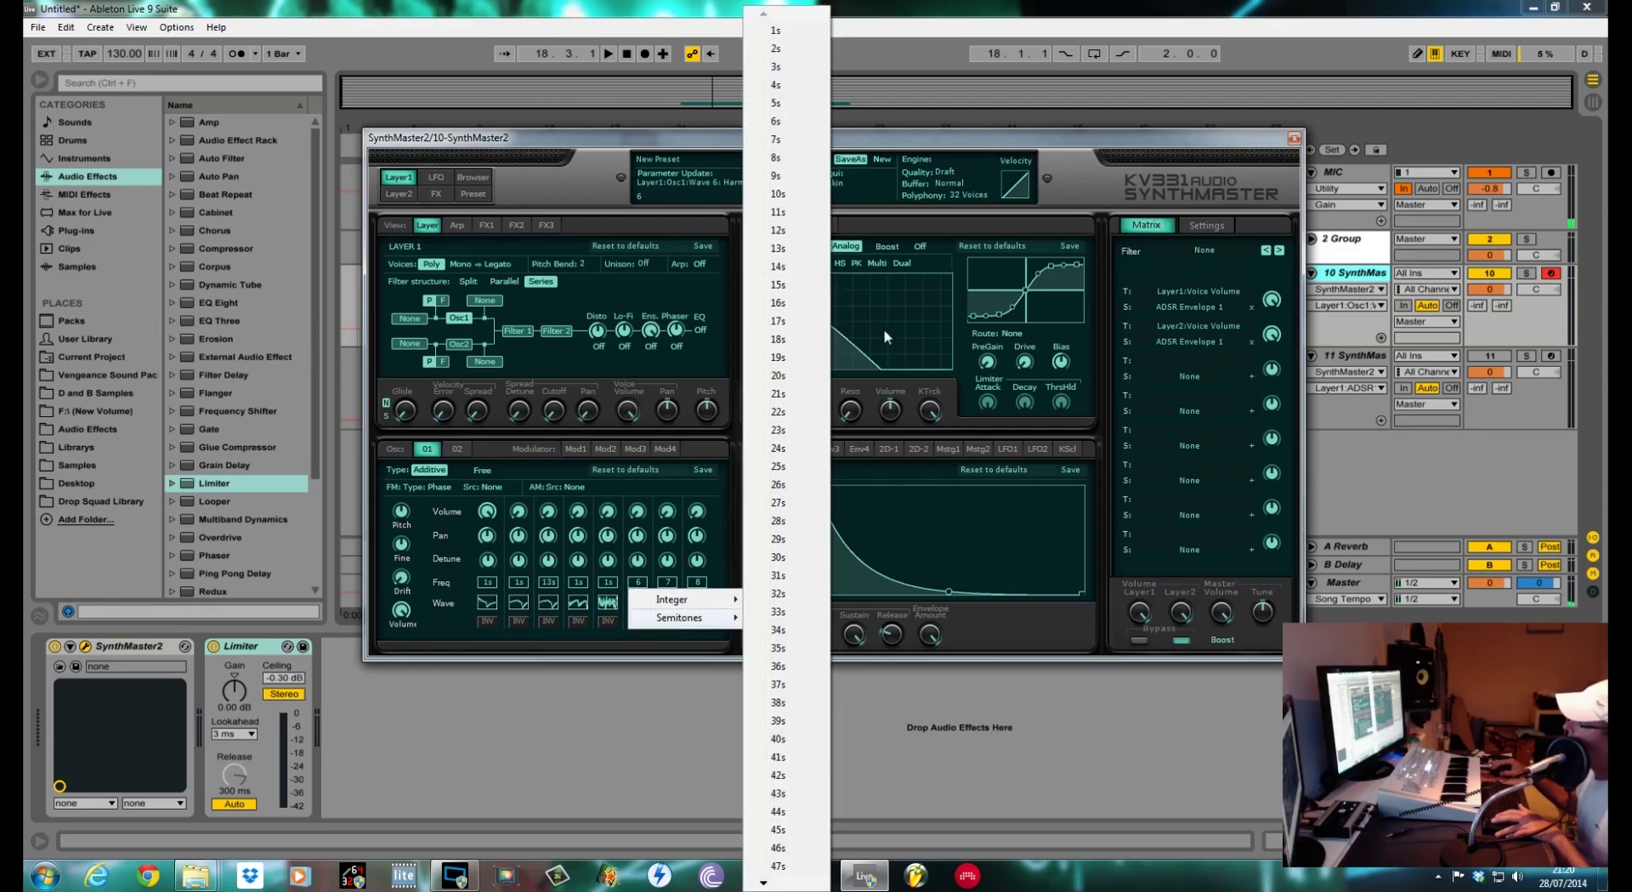
{"action": "left_click", "coordinate": [797, 250]}
{"action": "key", "text": "space"}
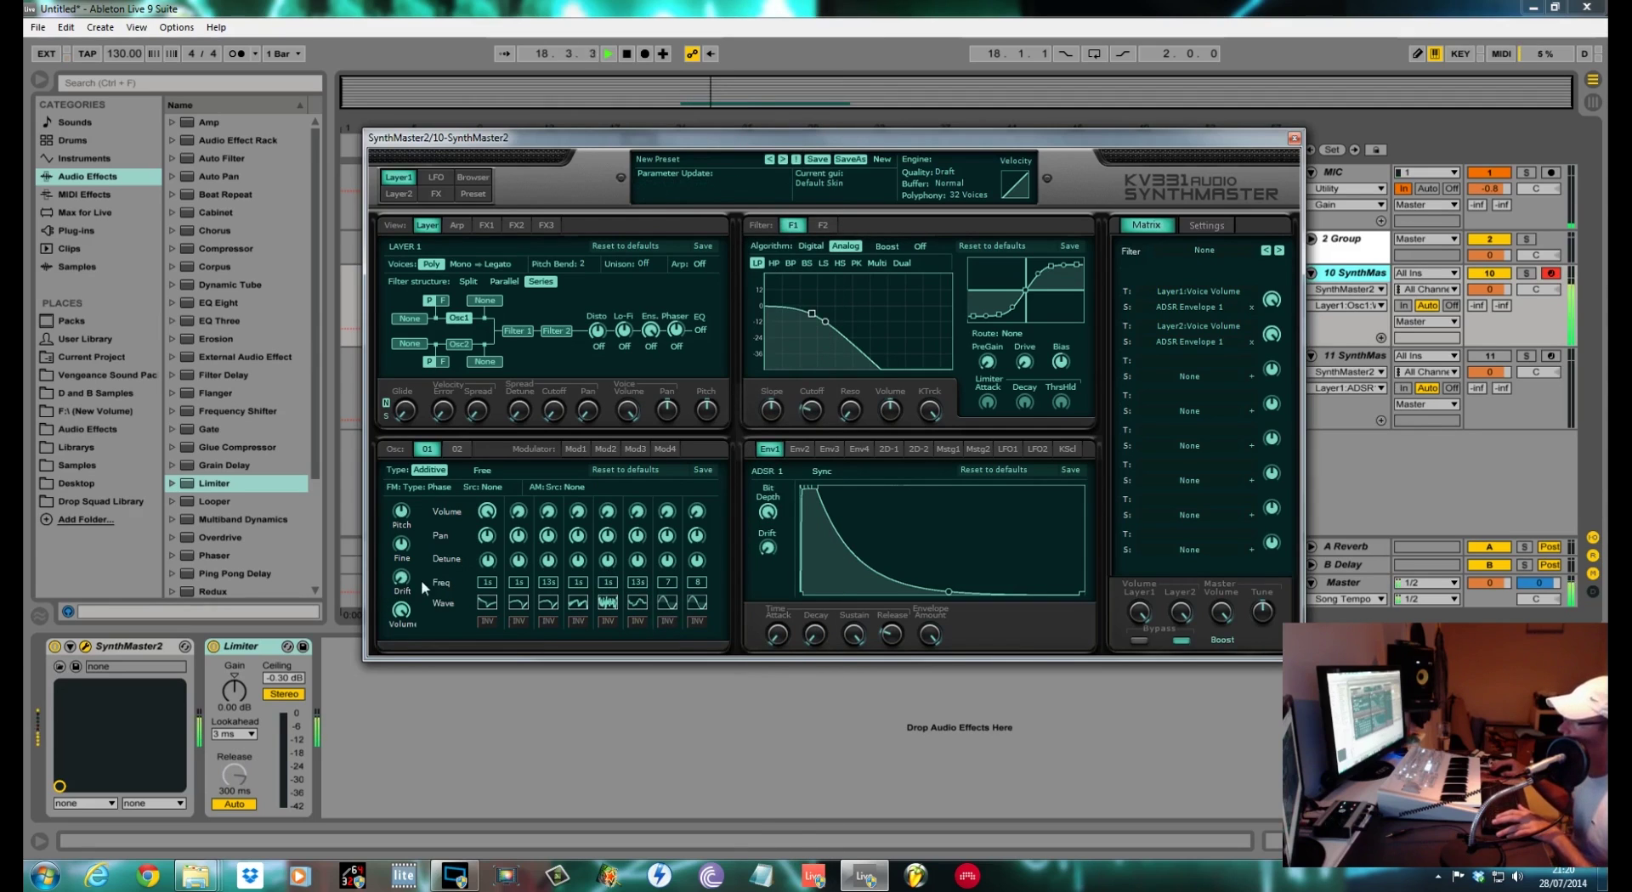
{"action": "left_click", "coordinate": [485, 602]}
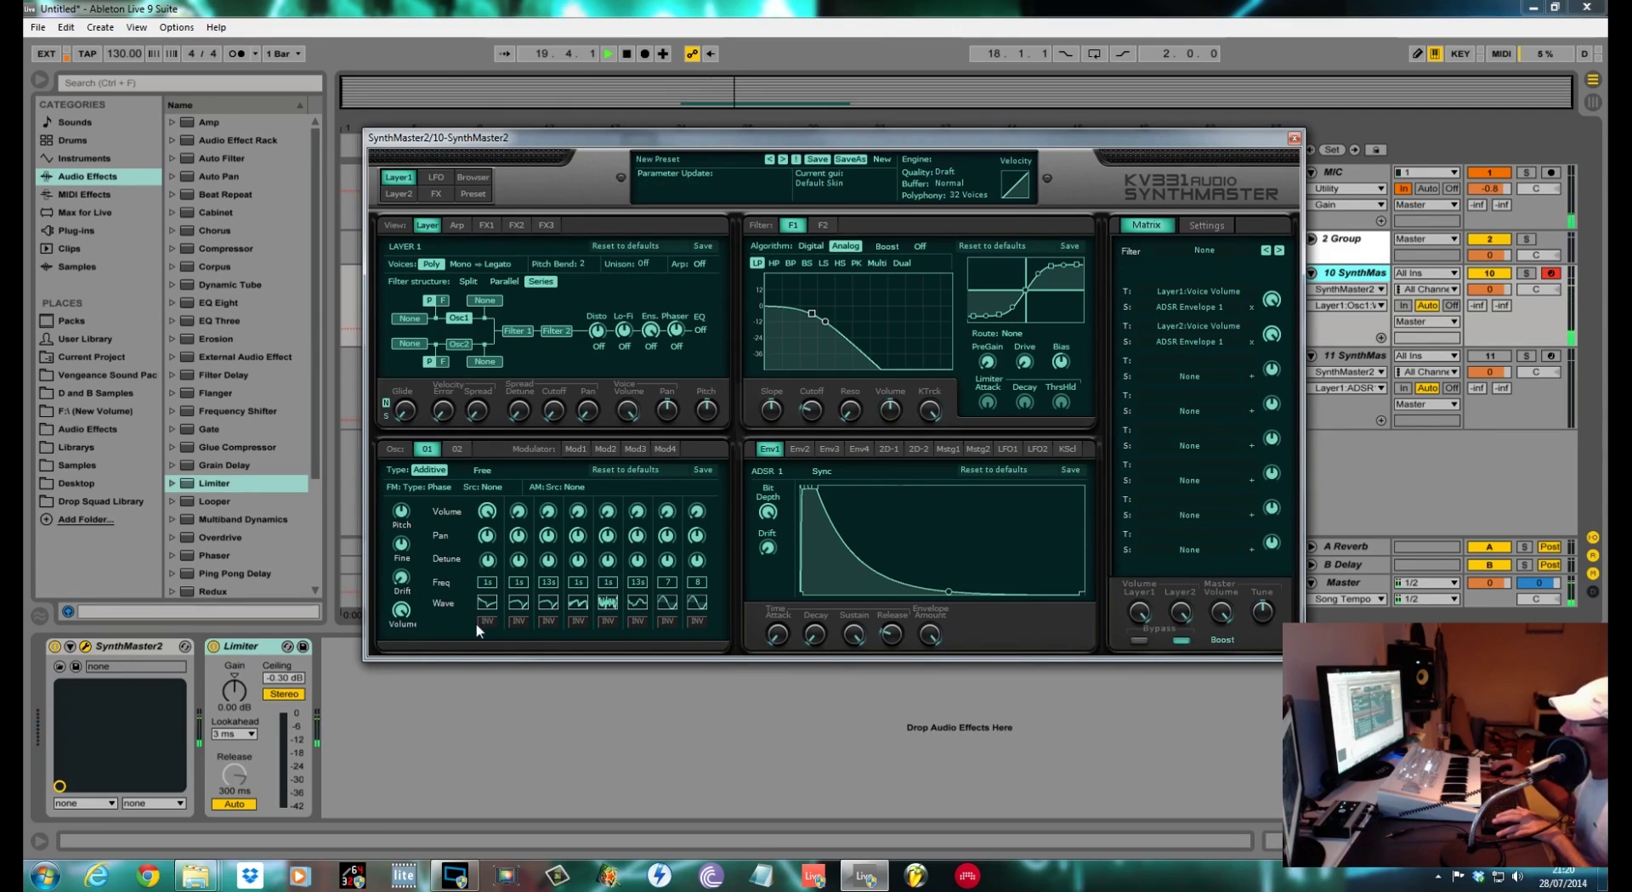
- Invert partial 1's waveform and adjust partial 2's volume
{"action": "left_click", "coordinate": [487, 622]}
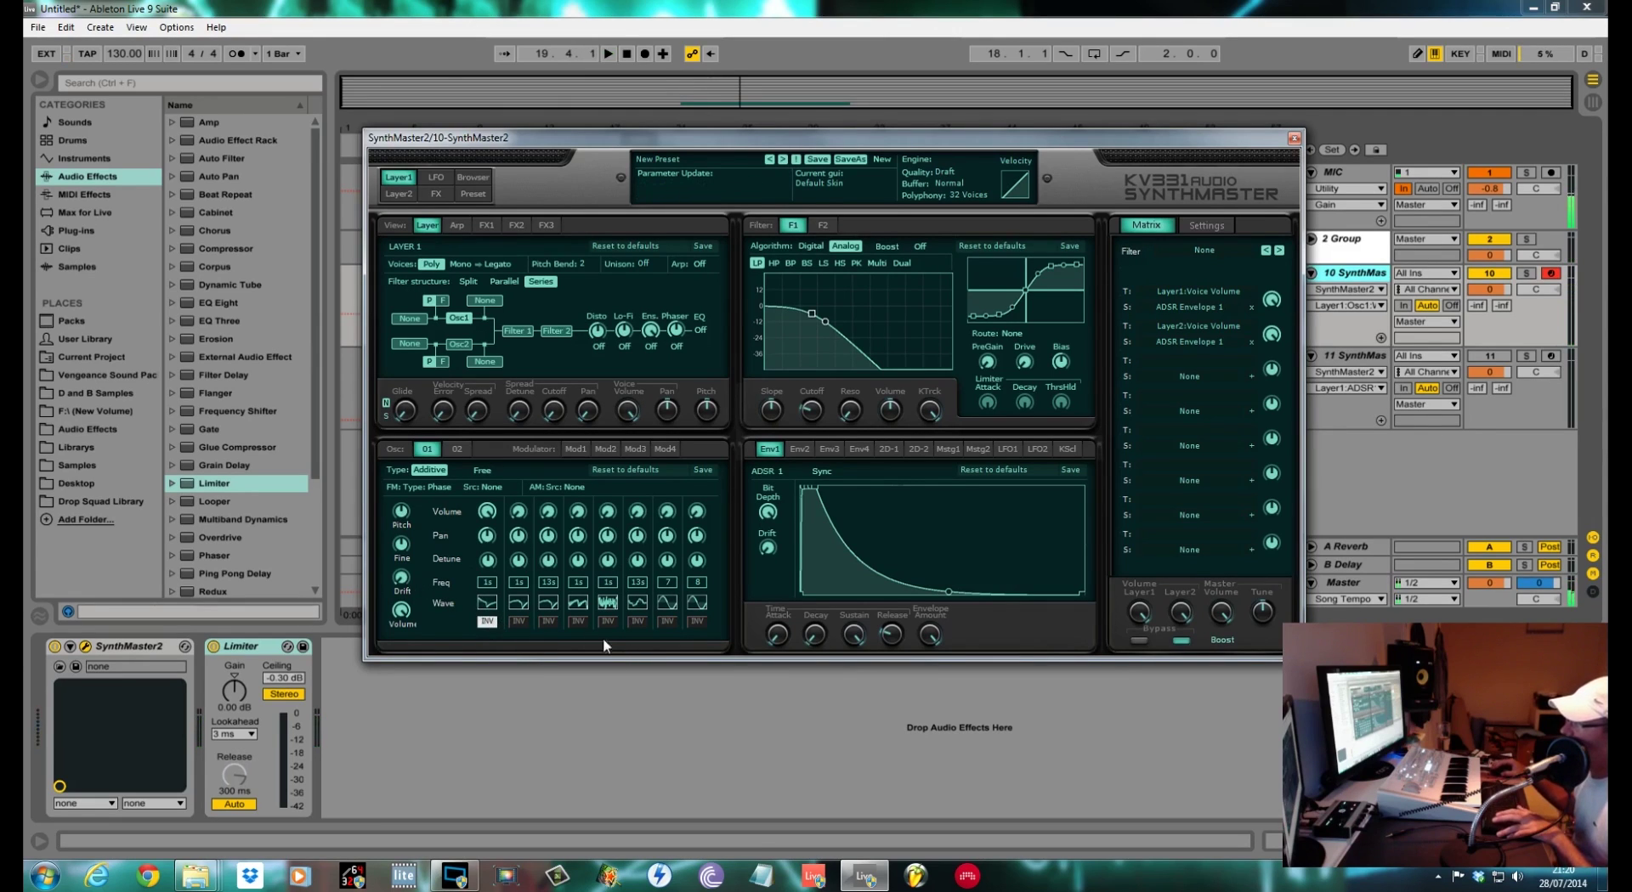
{"action": "mouse_move", "coordinate": [492, 541]}
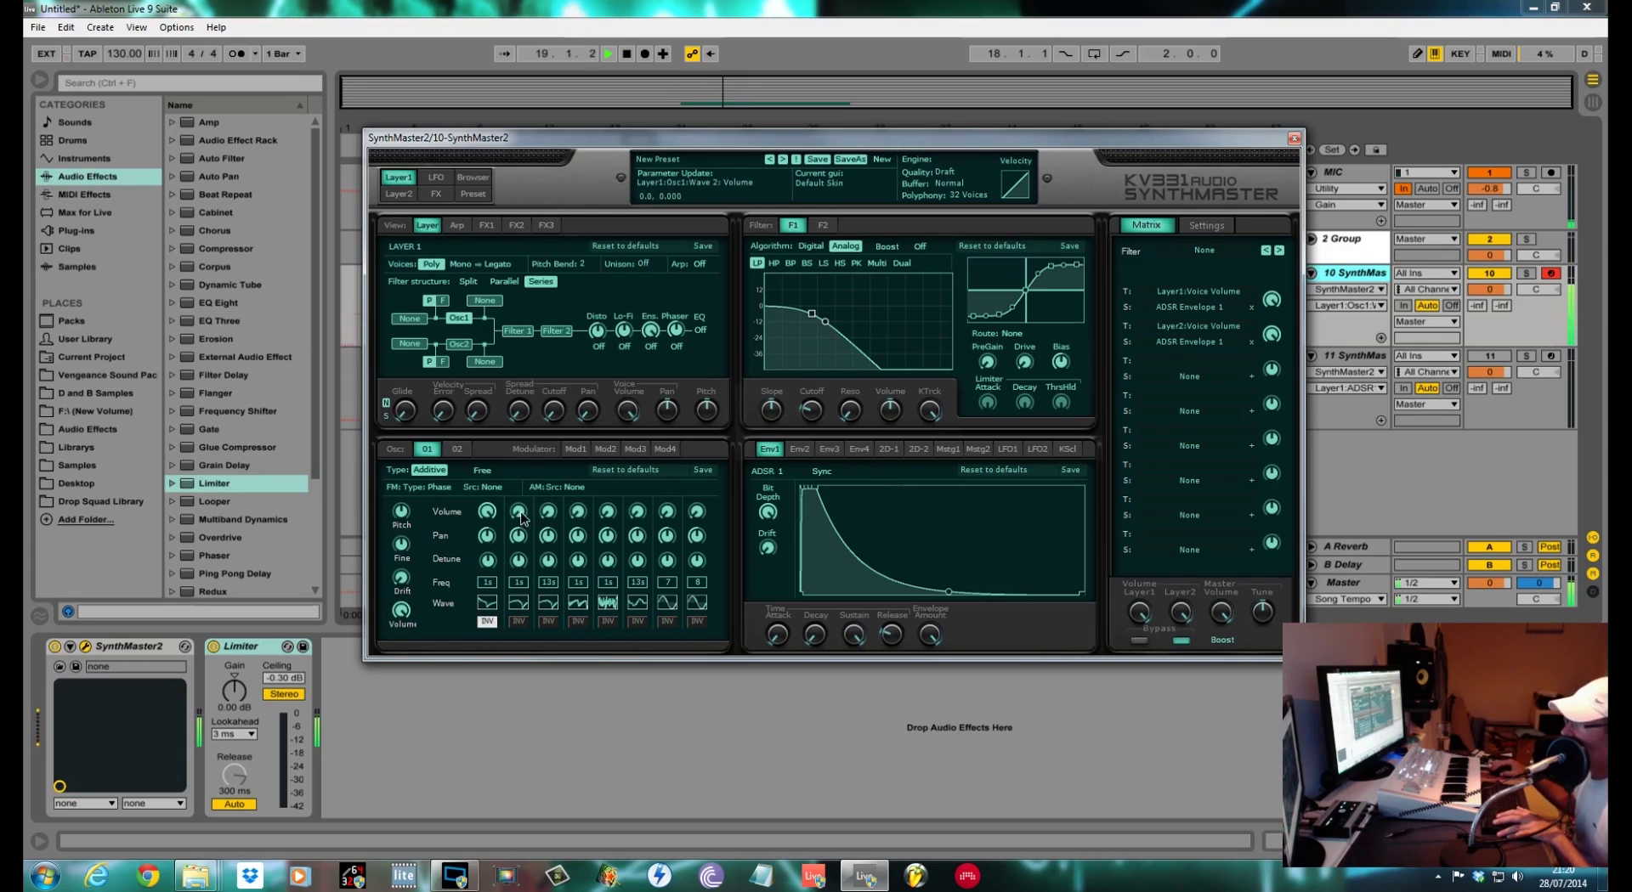
{"action": "left_click_drag", "start_coordinate": [520, 514], "coordinate": [534, 333]}
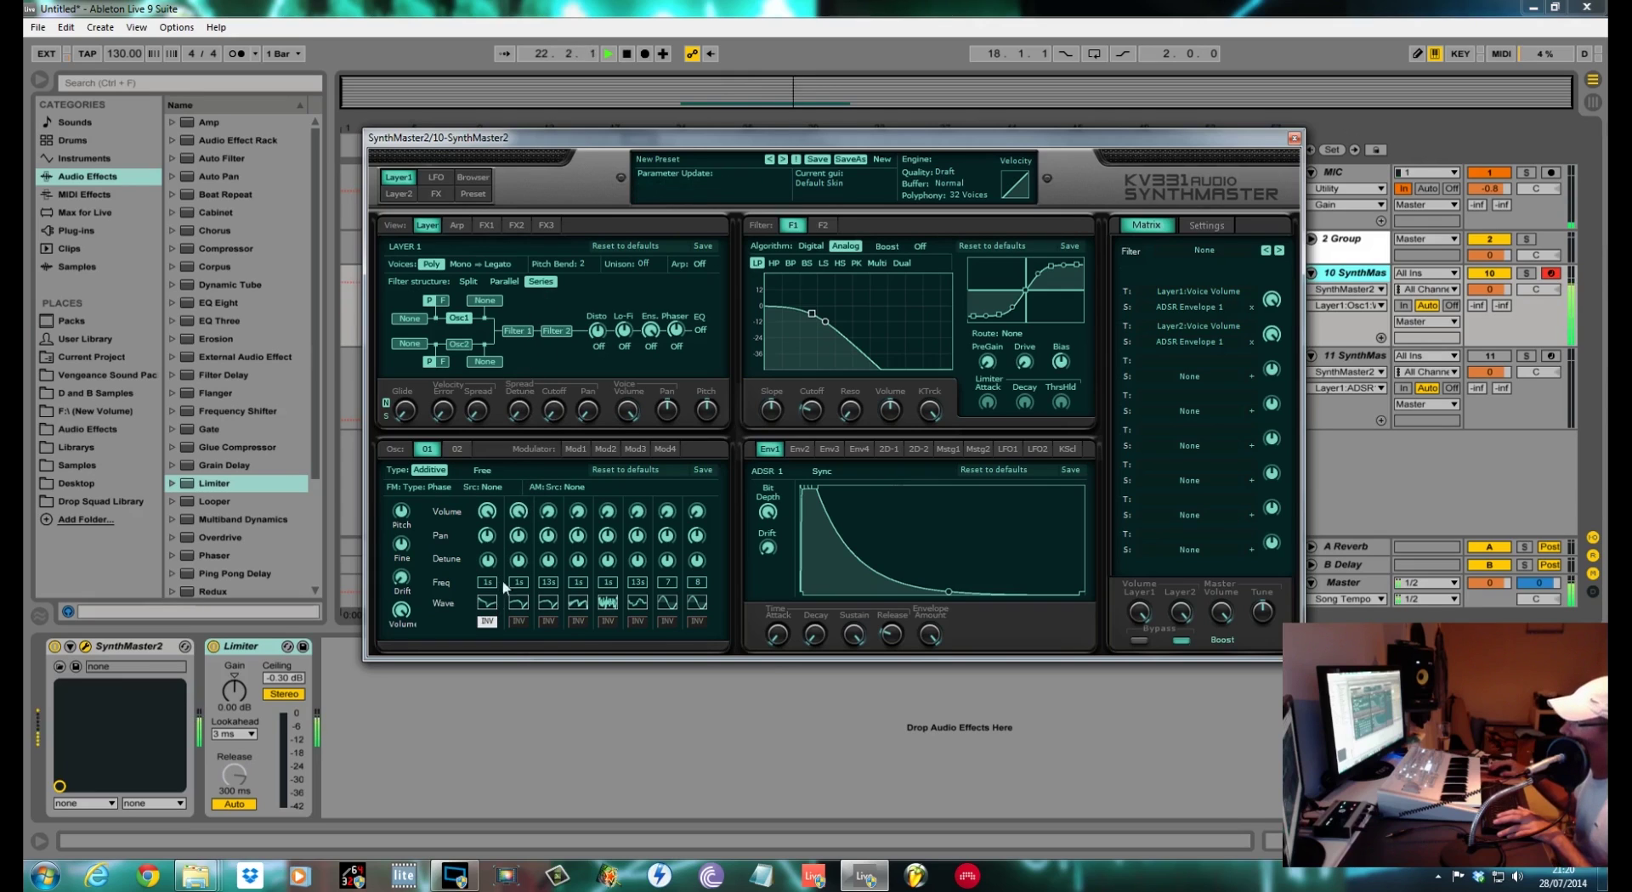
{"action": "left_click", "coordinate": [520, 562]}
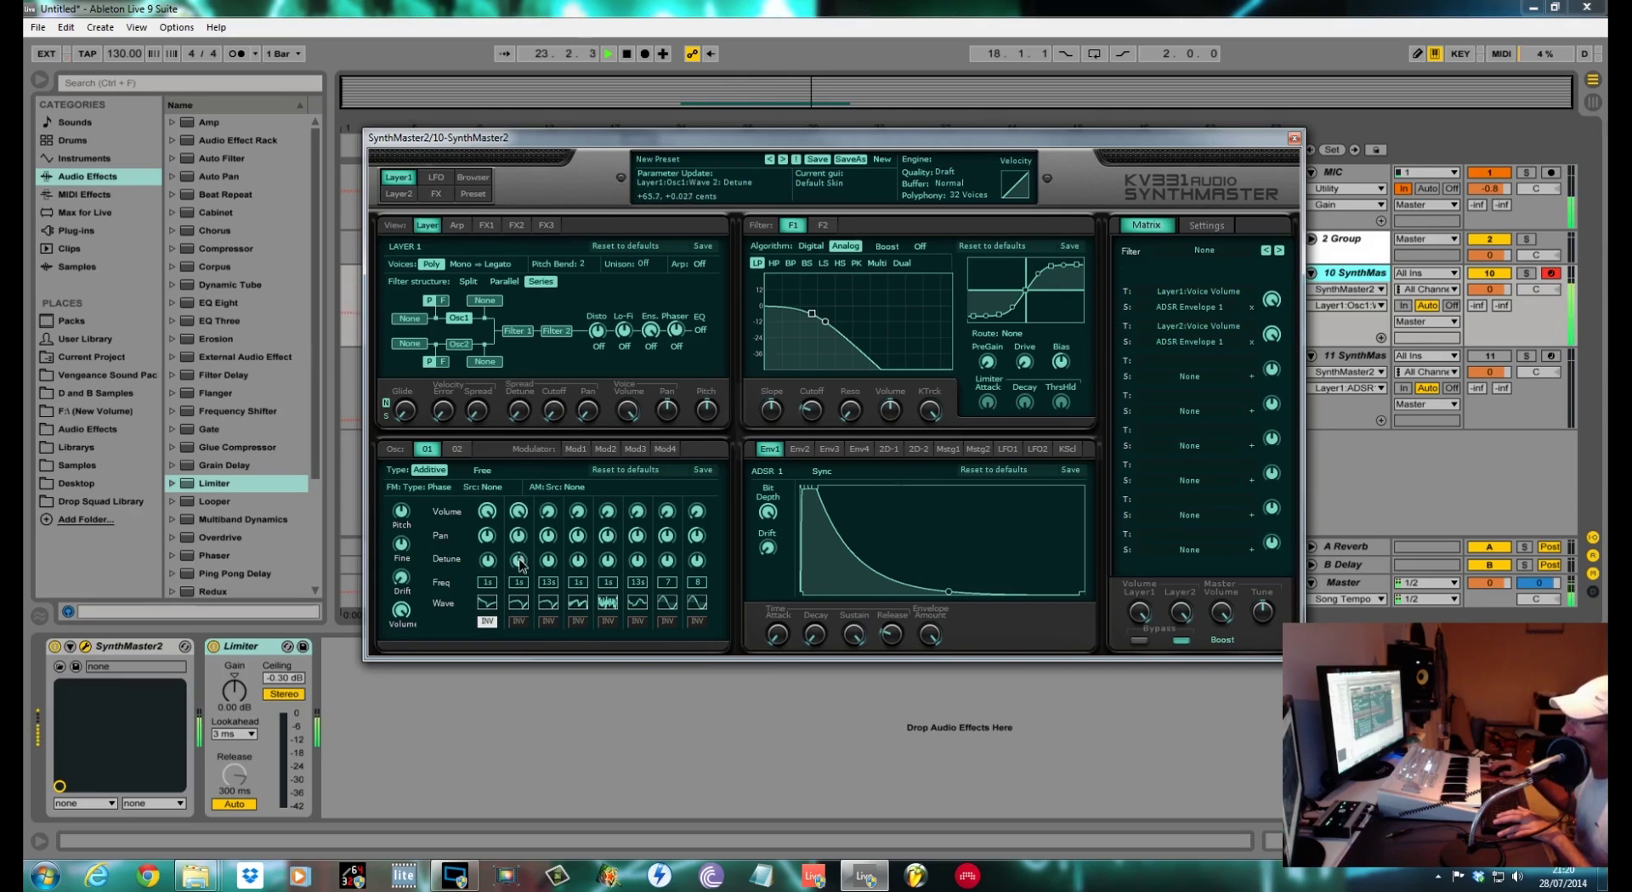
- Raise partial 3's volume to about +105, detune it slightly up, and detune partial 4 slightly down
{"action": "left_click", "coordinate": [550, 515]}
{"action": "left_click_drag", "start_coordinate": [550, 520], "coordinate": [557, 340]}
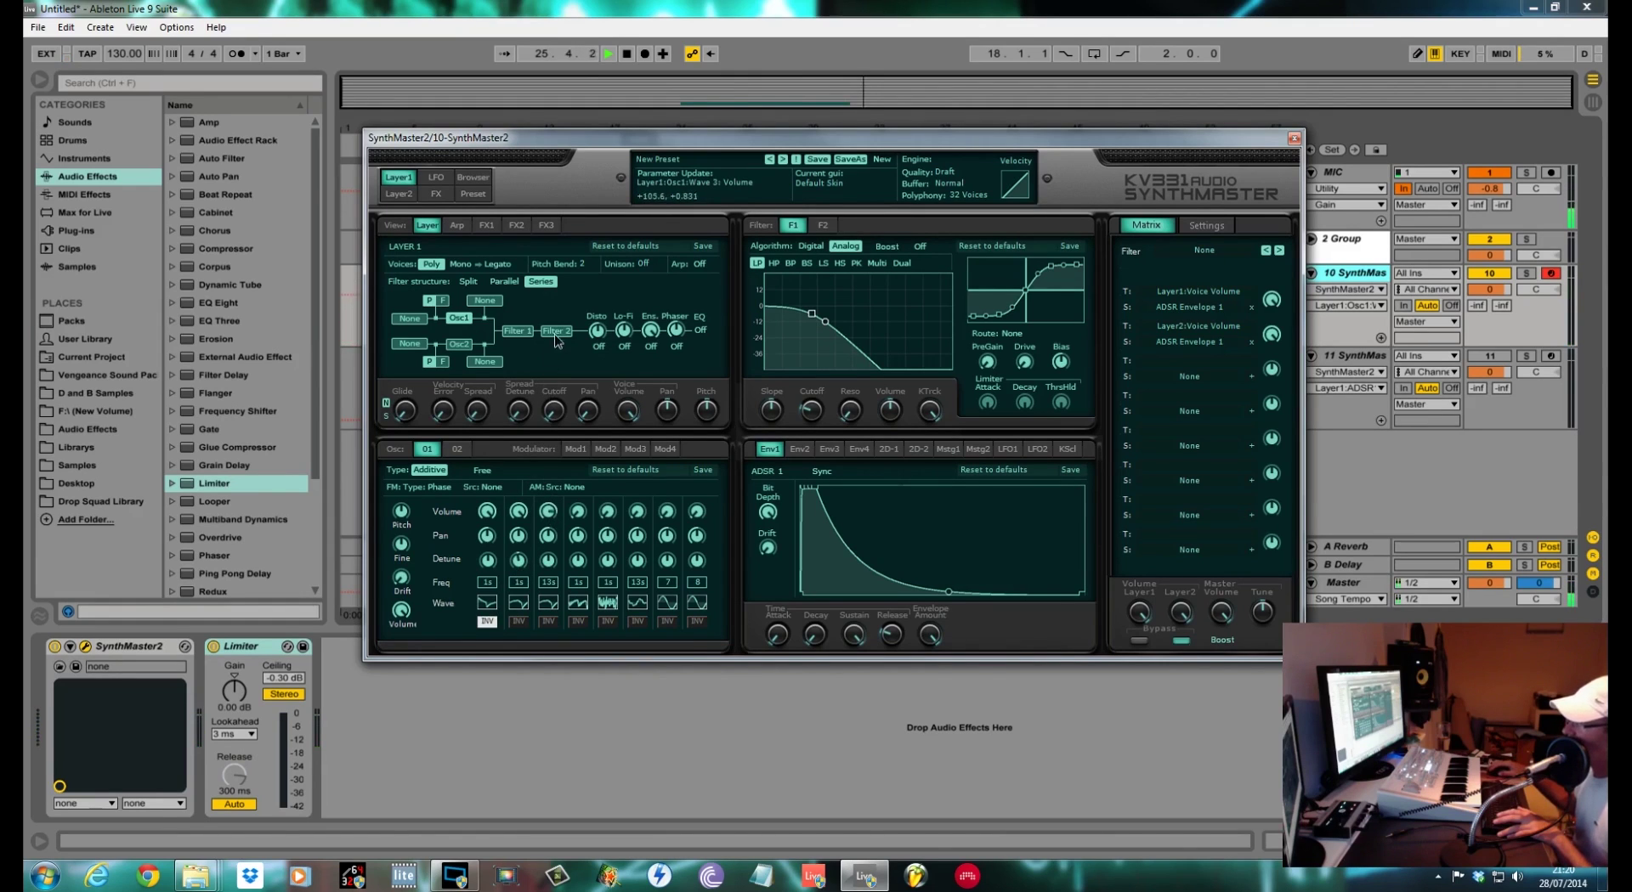
{"action": "left_click", "coordinate": [549, 564]}
{"action": "left_click_drag", "start_coordinate": [550, 569], "coordinate": [552, 559]}
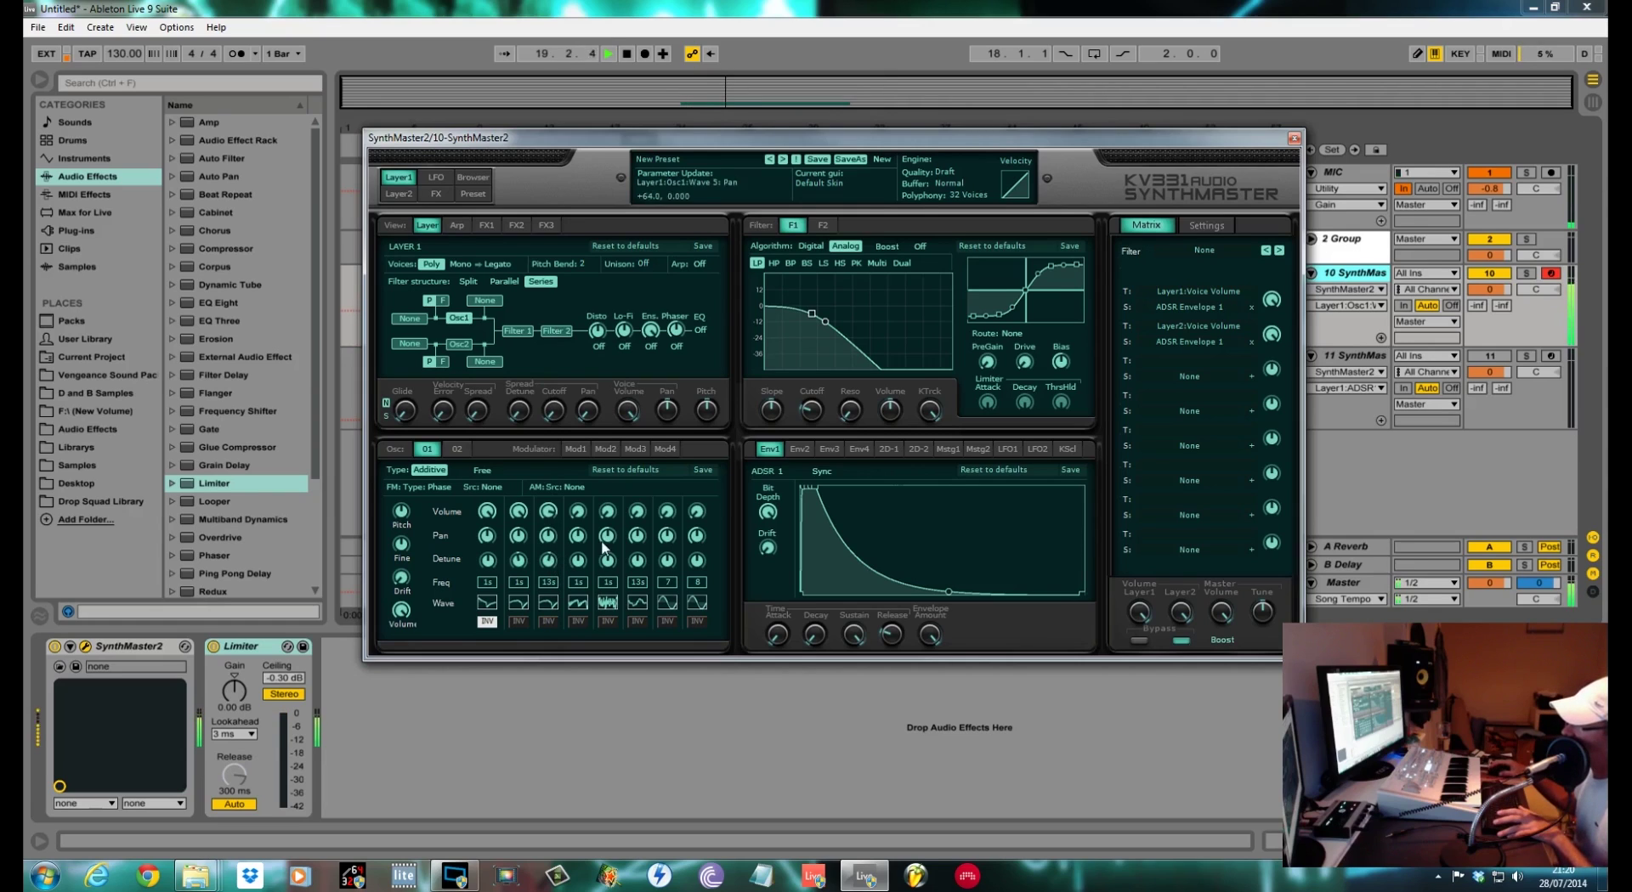
{"action": "left_click", "coordinate": [581, 512]}
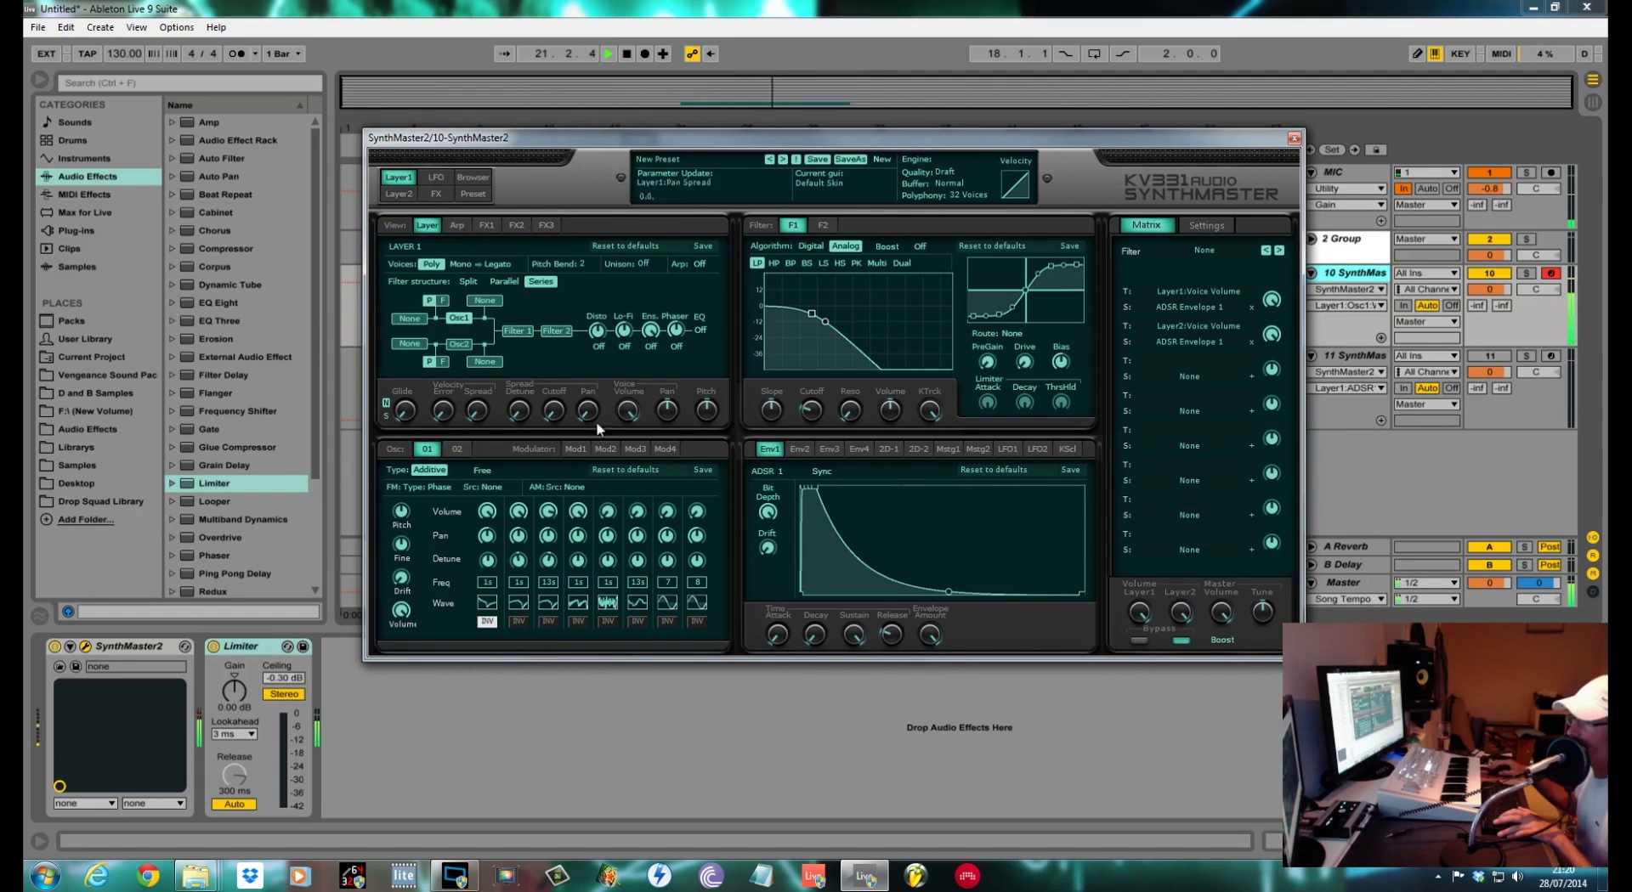
{"action": "left_click_drag", "start_coordinate": [587, 568], "coordinate": [581, 565]}
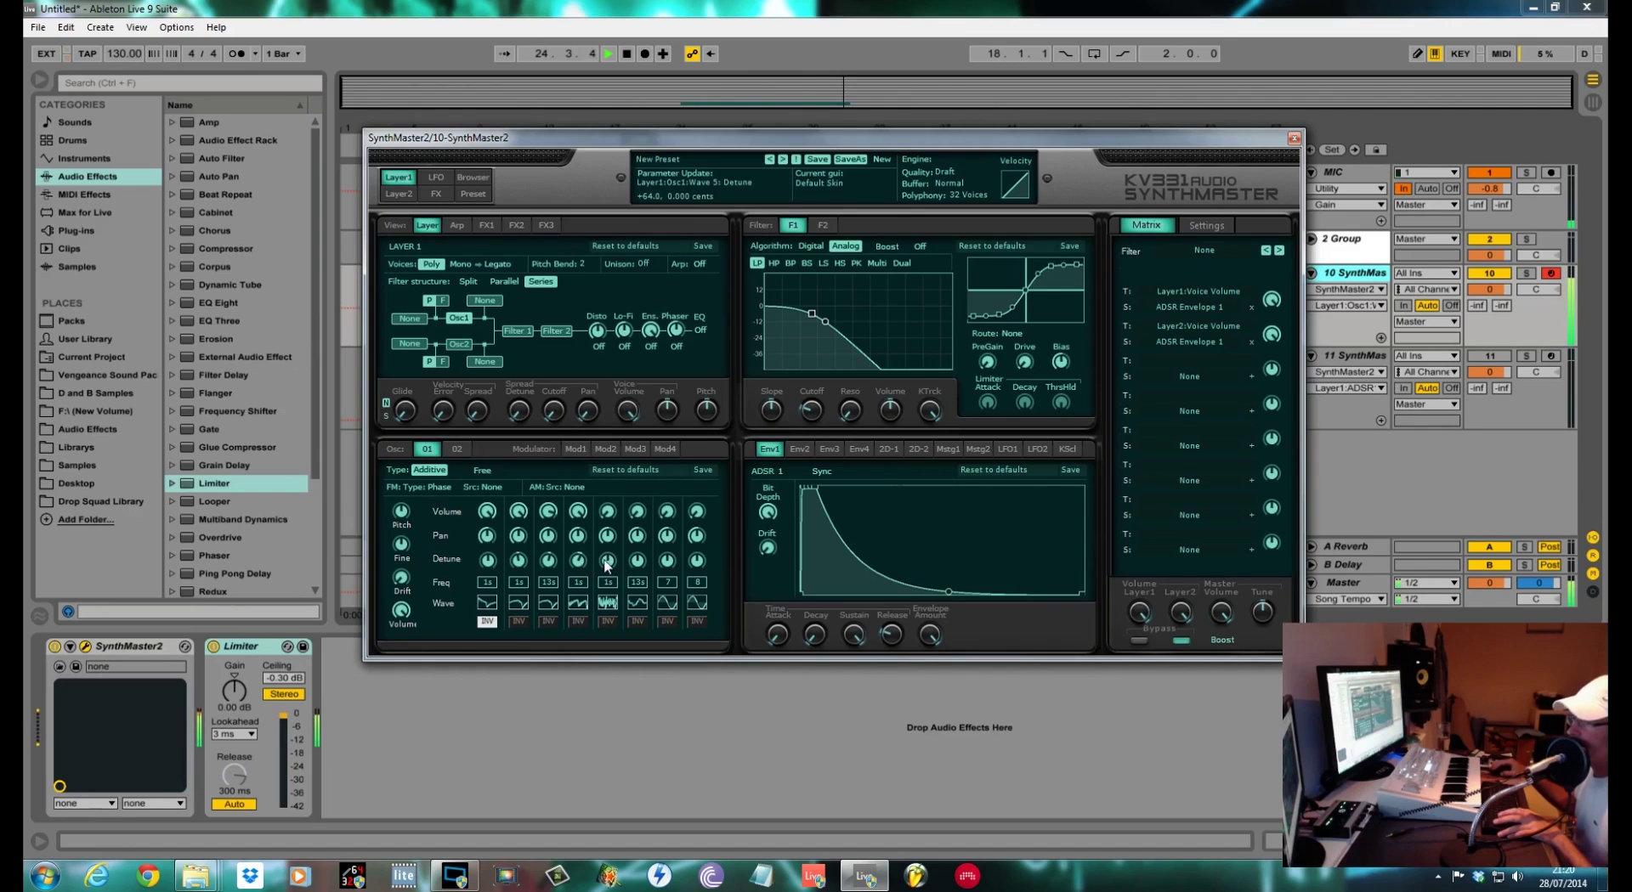
- Adjust partial 5's volume, raise partial 6 to about +89 and detune it to about -0.049 cents
{"action": "key", "text": "space"}
{"action": "left_click_drag", "start_coordinate": [610, 525], "coordinate": [611, 500]}
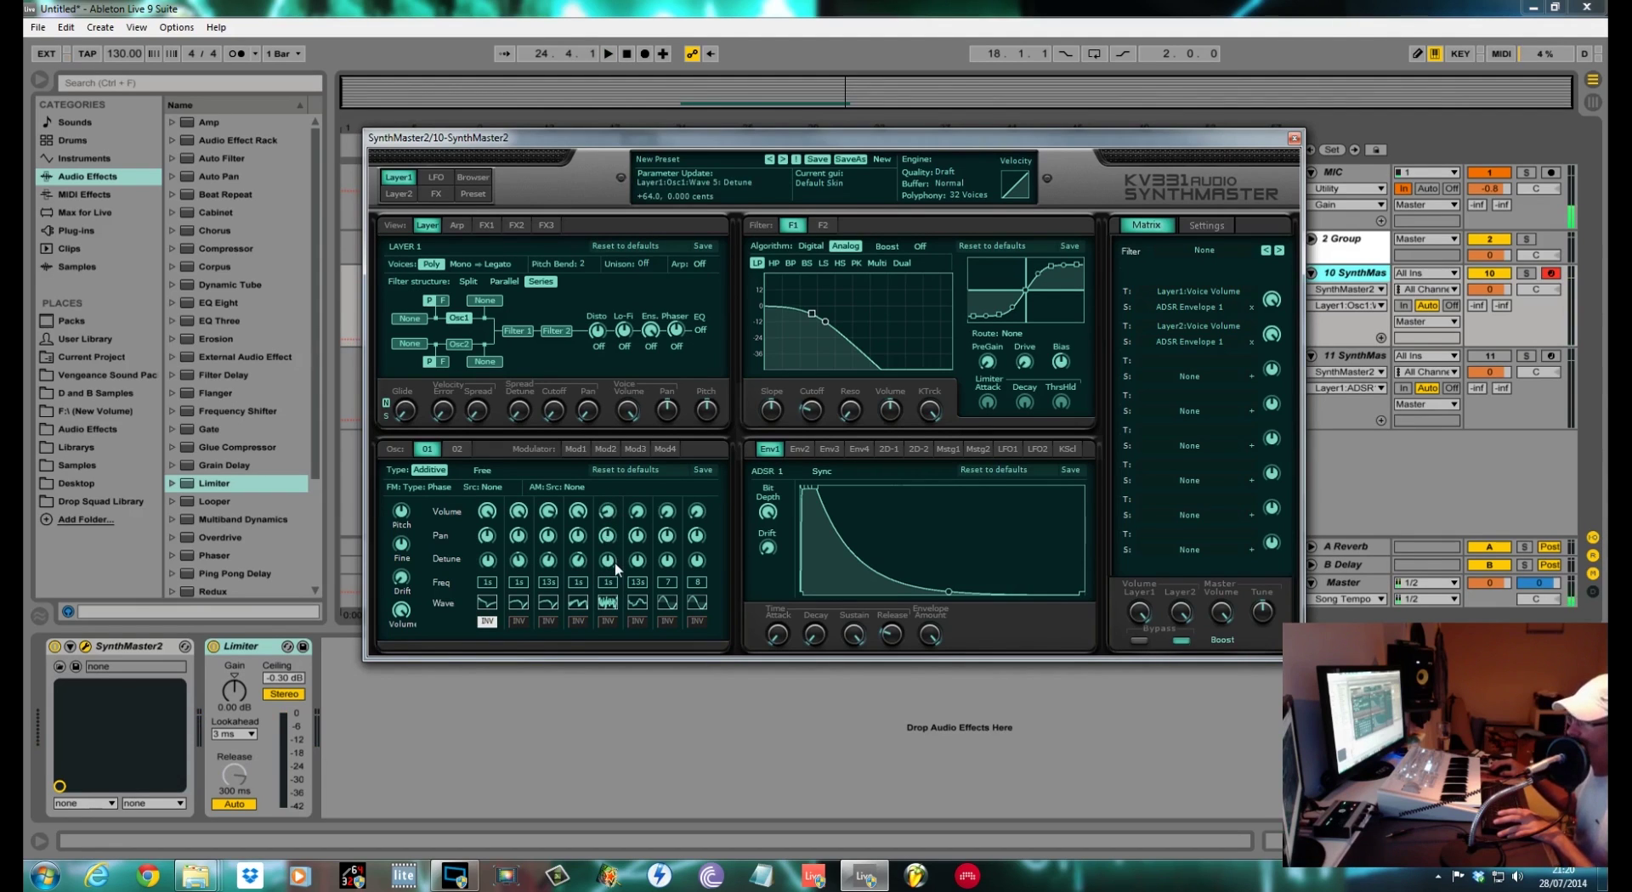
{"action": "key", "text": "space"}
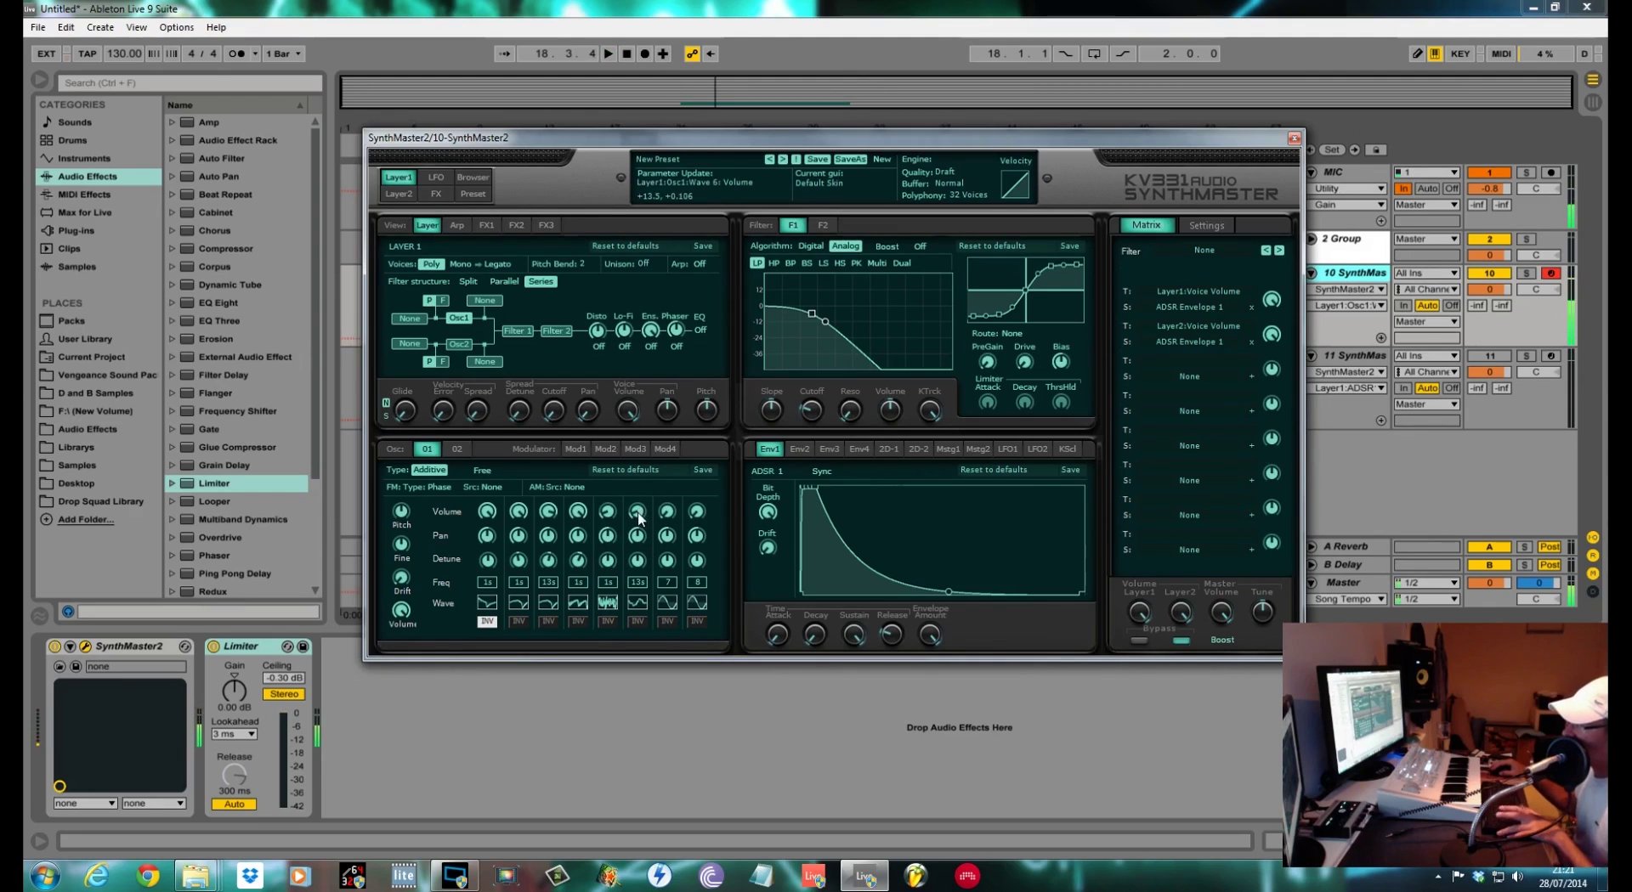
{"action": "left_click_drag", "start_coordinate": [640, 519], "coordinate": [642, 392]}
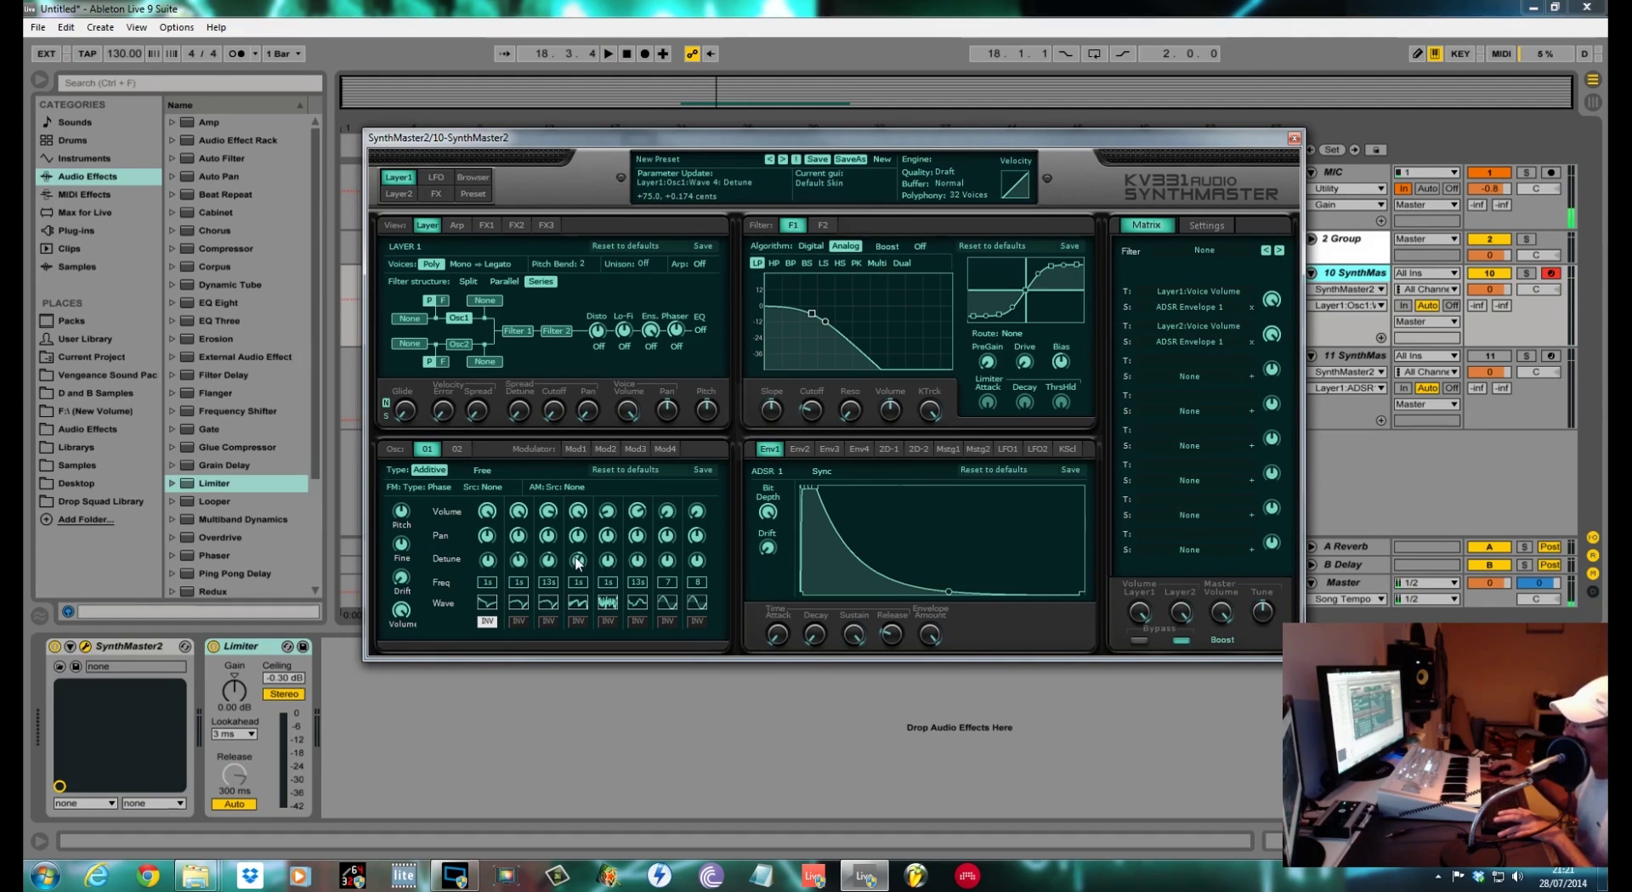
{"action": "left_click_drag", "start_coordinate": [637, 562], "coordinate": [641, 575]}
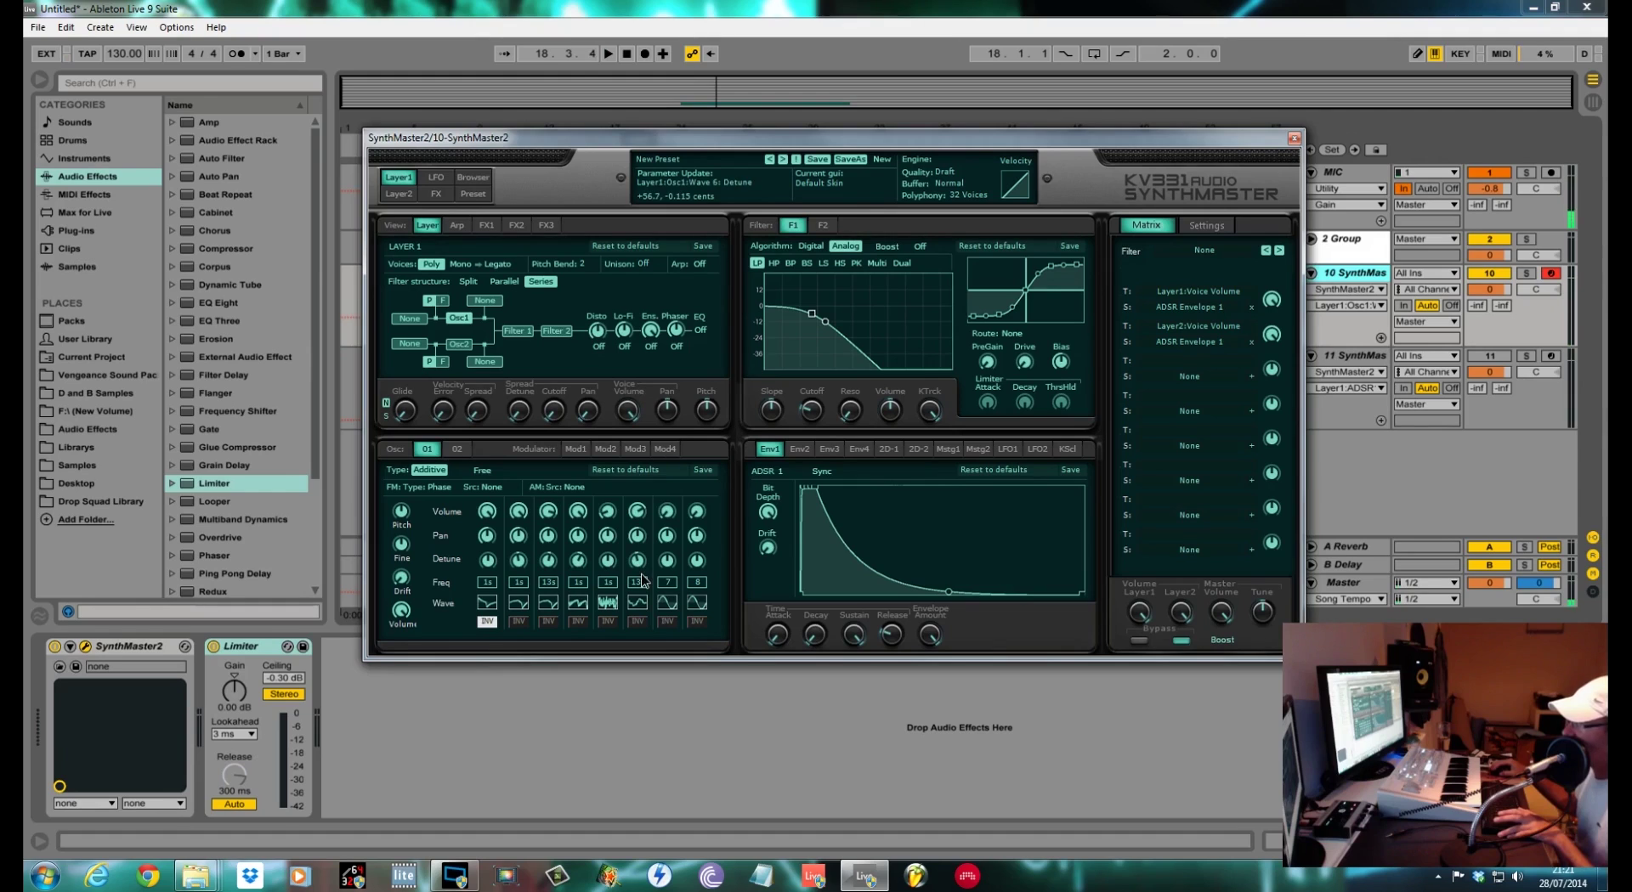
{"action": "key", "text": "space"}
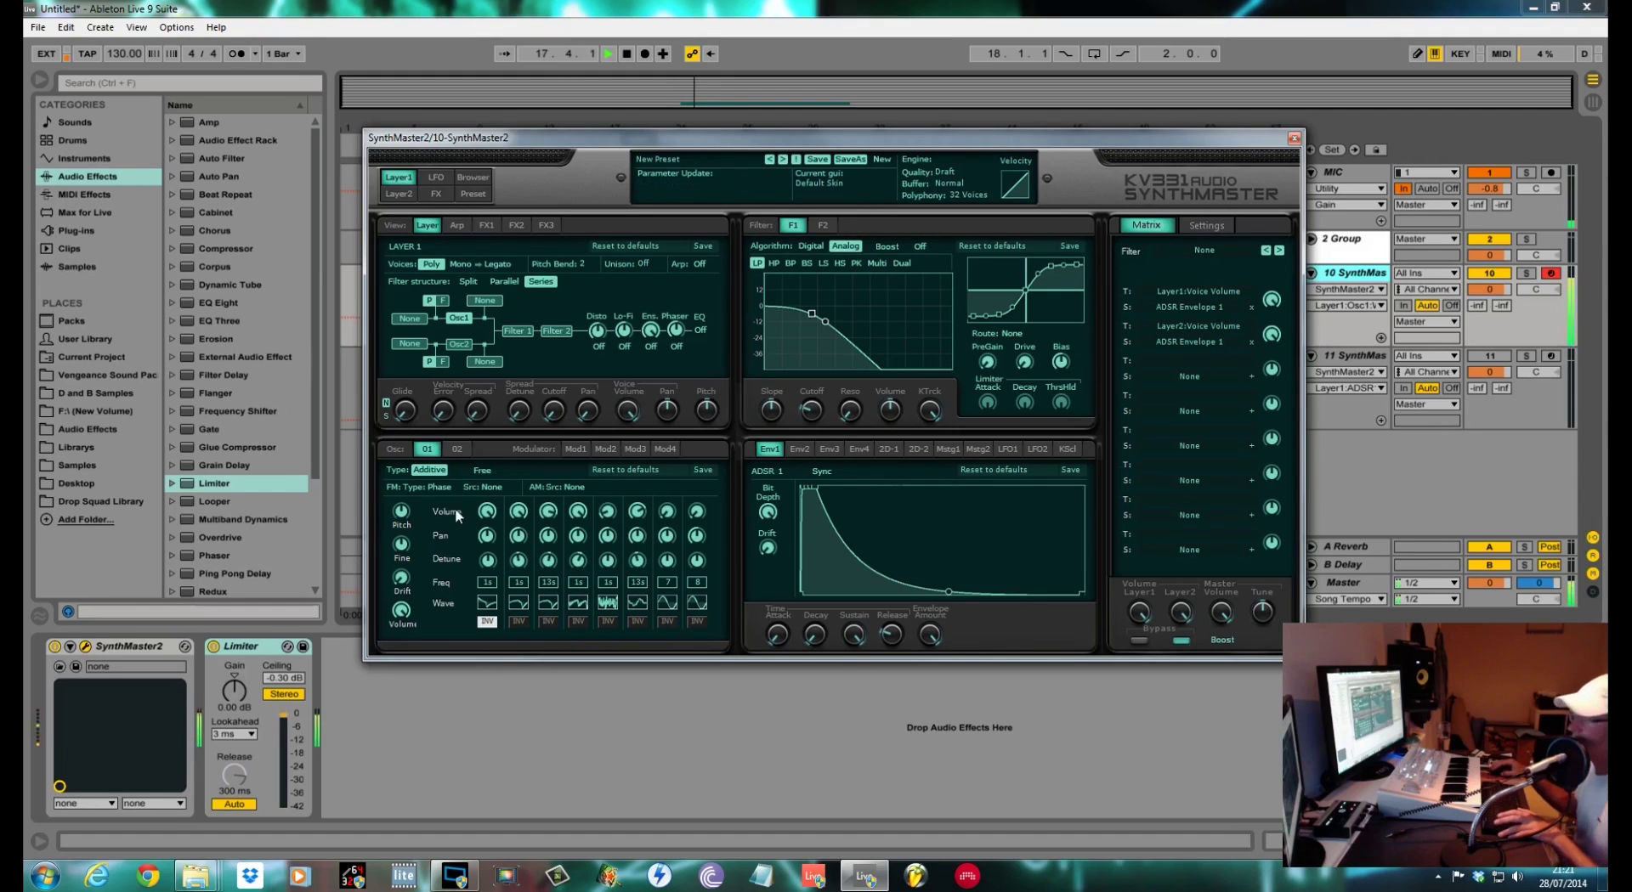
- Set oscillator 1 to Free, raise Filter 1 cutoff to +70.0 (about 662 Hz), and enable Boost
{"action": "left_click", "coordinate": [482, 471]}
{"action": "key", "text": "space"}
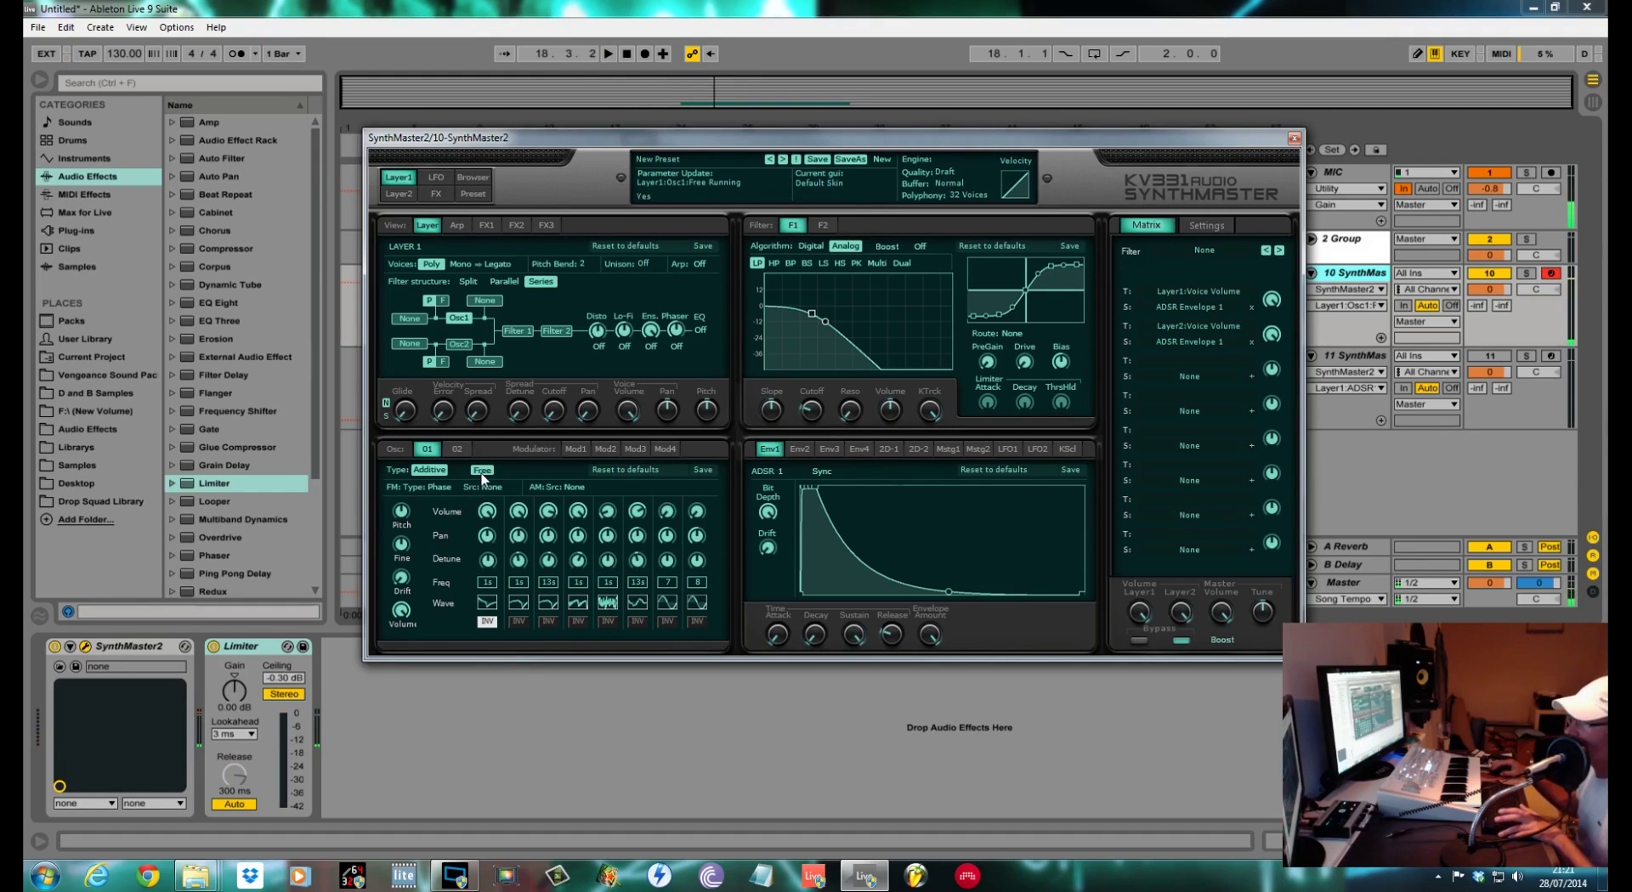
{"action": "key", "text": "space"}
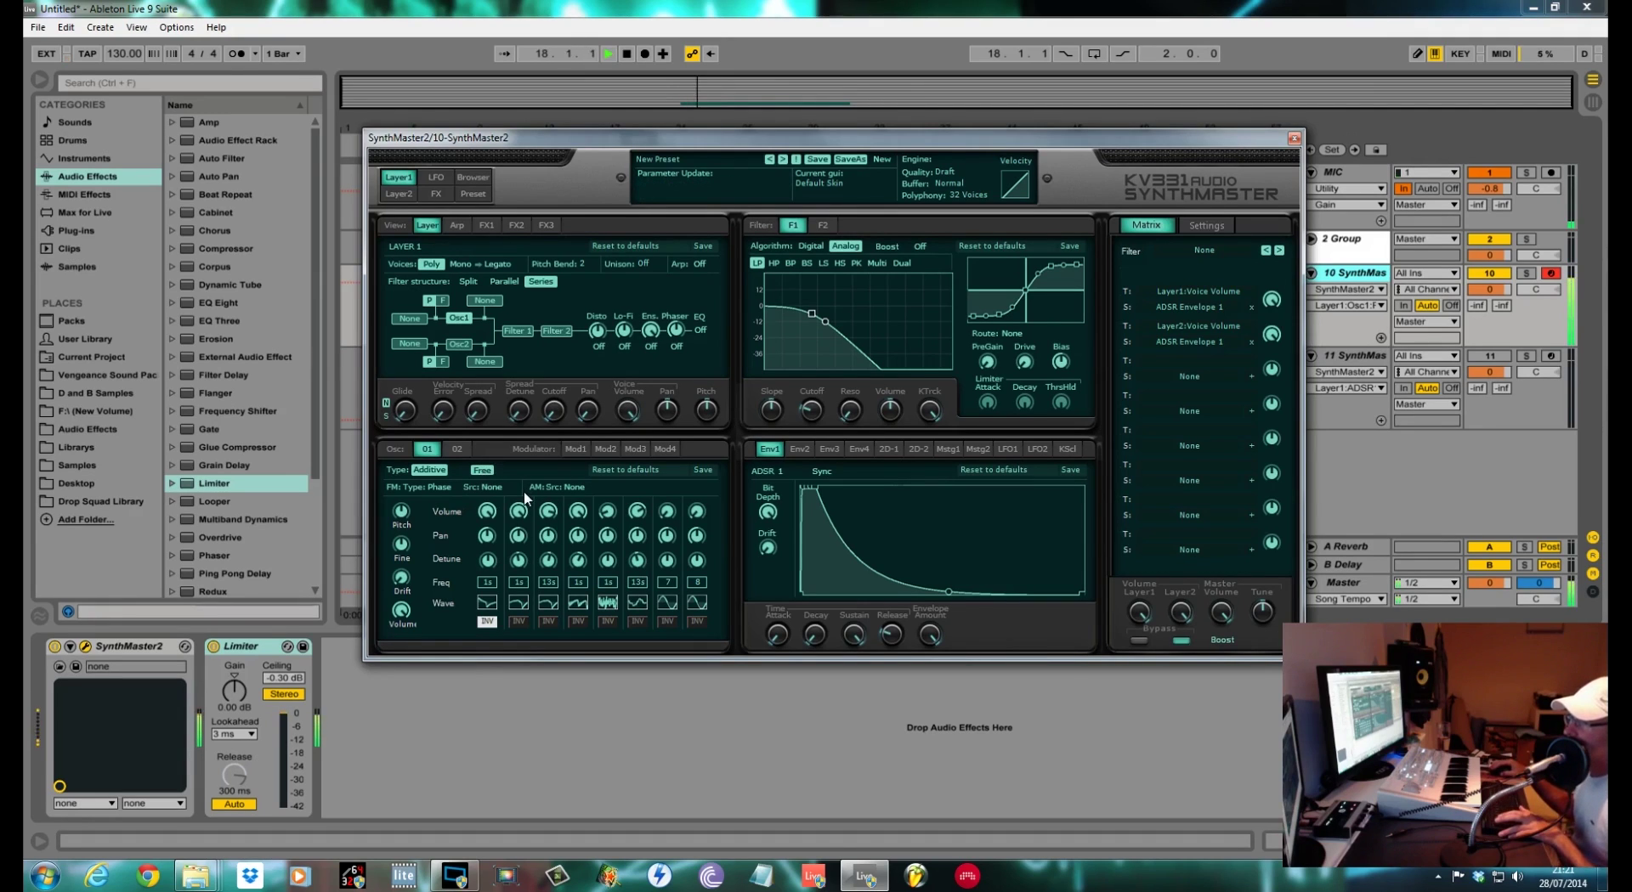
{"action": "mouse_move", "coordinate": [615, 412]}
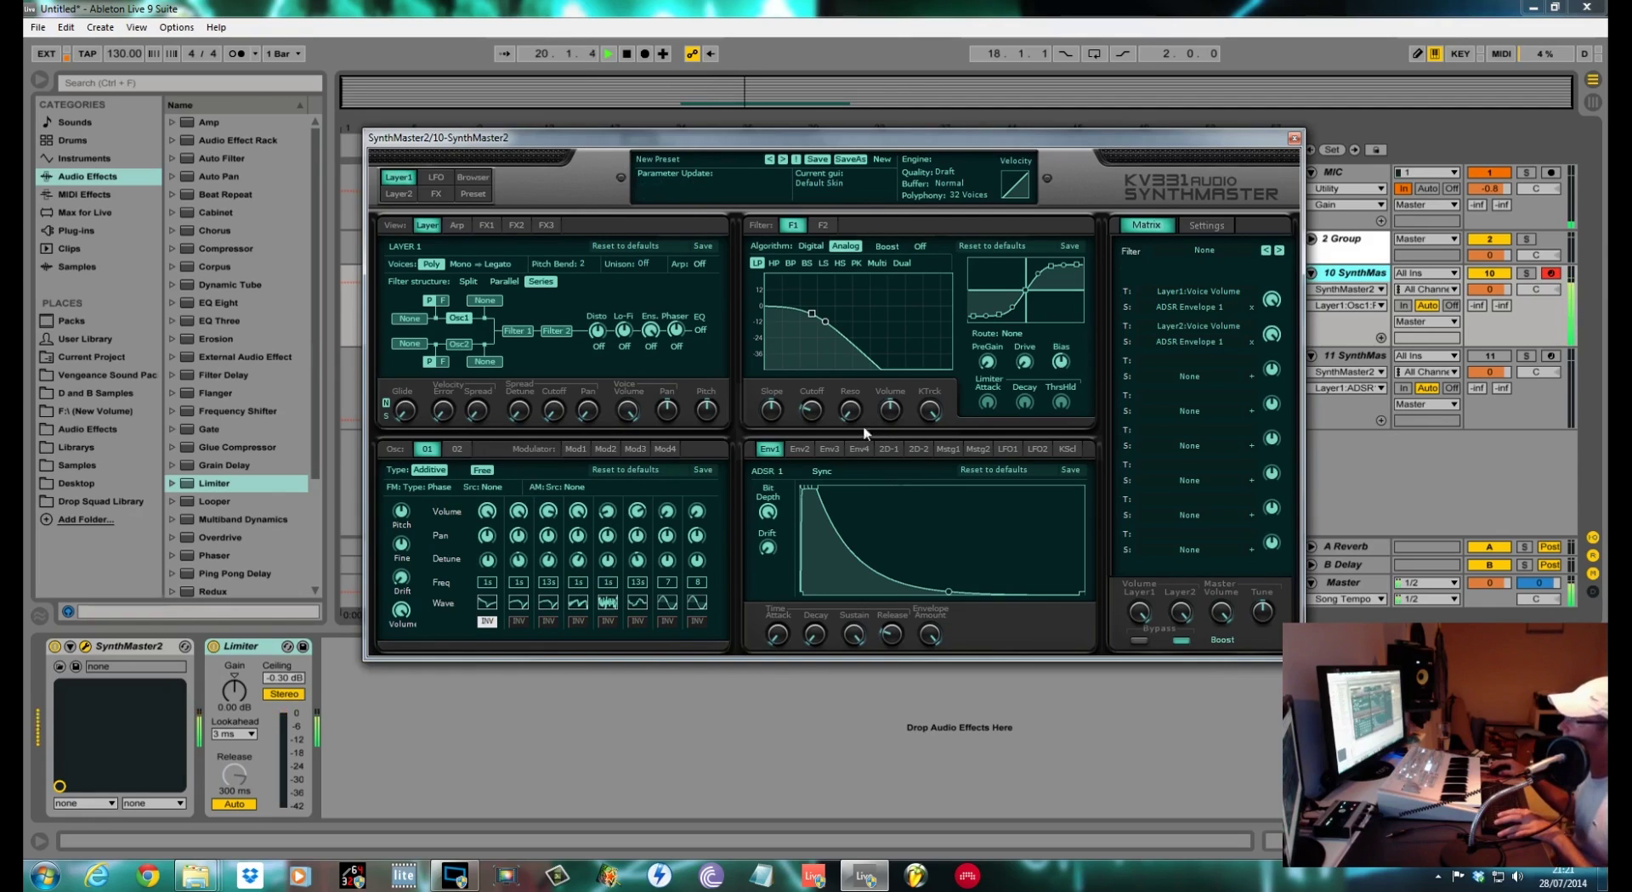
{"action": "left_click_drag", "start_coordinate": [811, 415], "coordinate": [817, 349]}
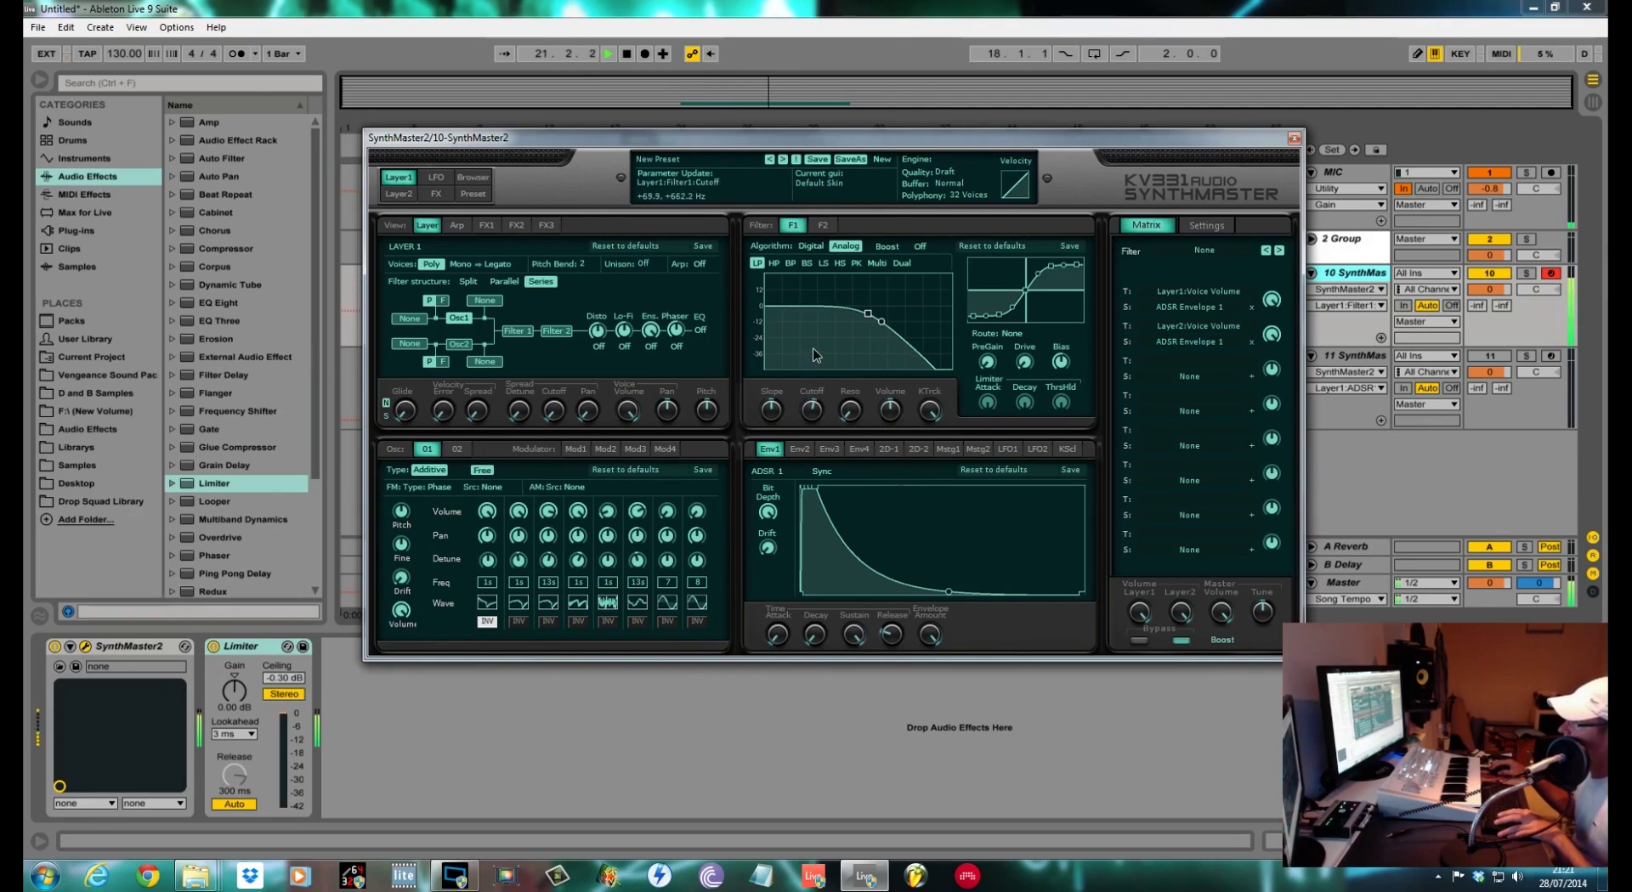
{"action": "left_click", "coordinate": [402, 181]}
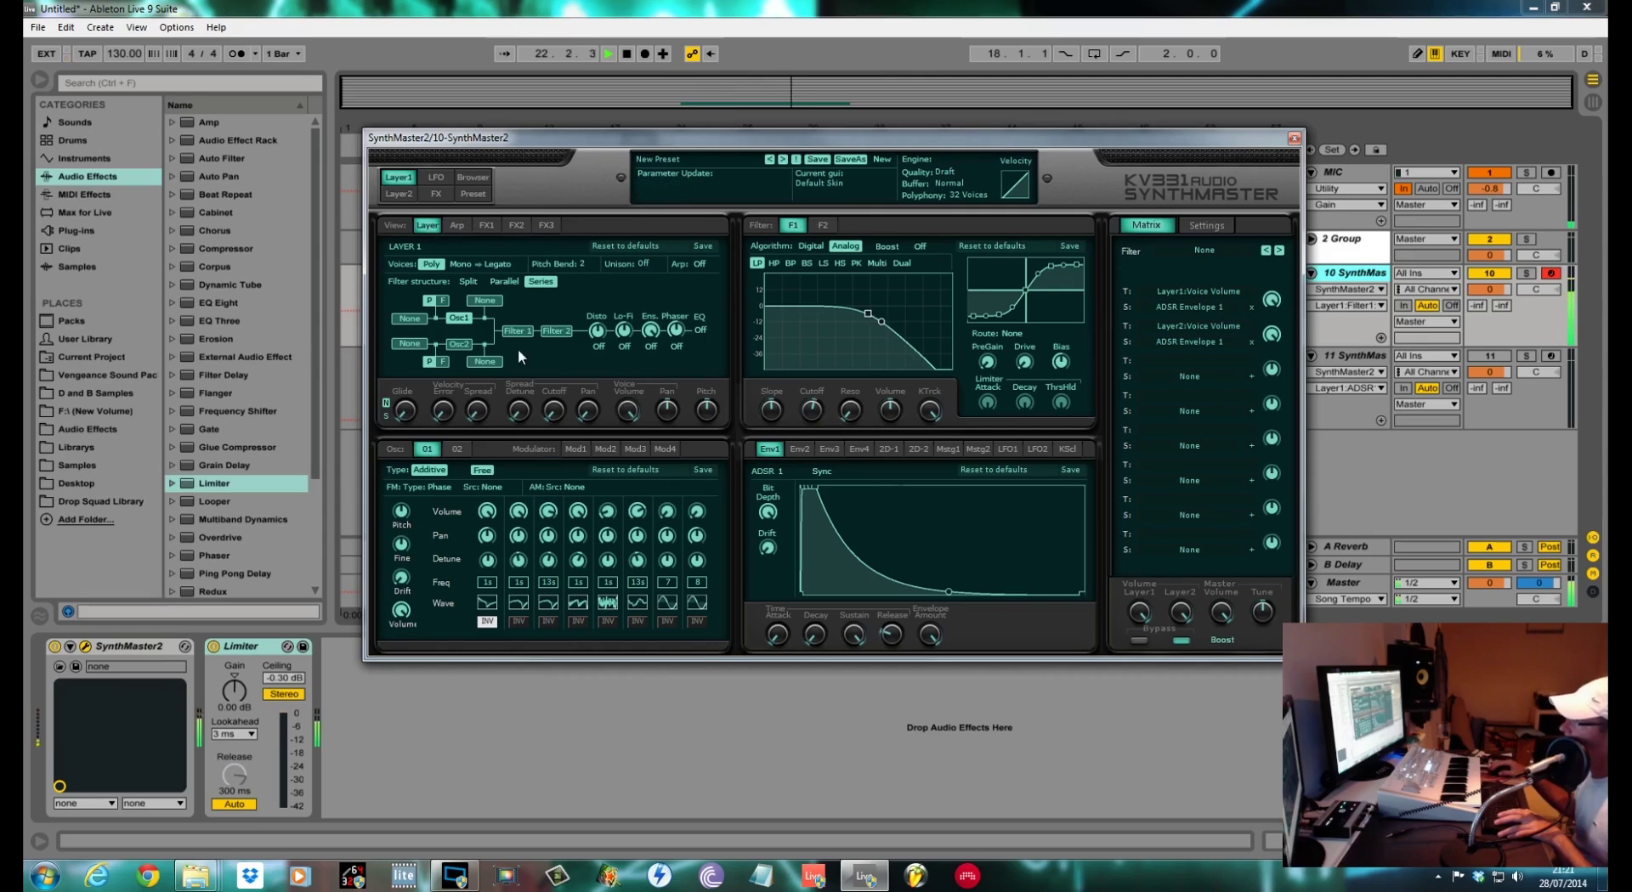
{"action": "left_click", "coordinate": [919, 246]}
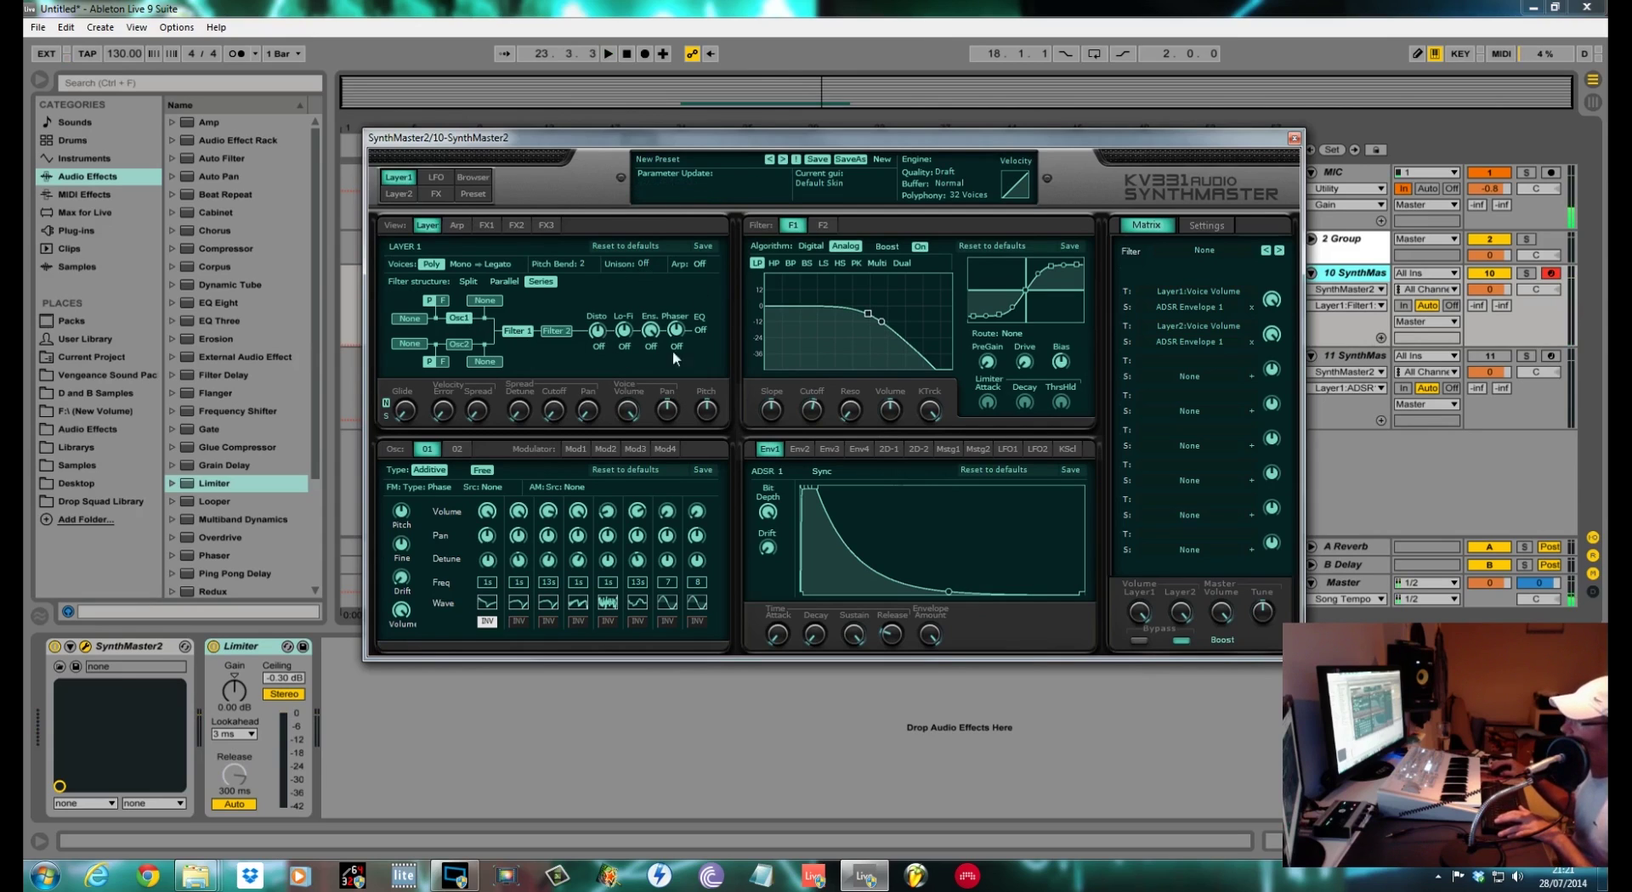
{"action": "left_click", "coordinate": [530, 283]}
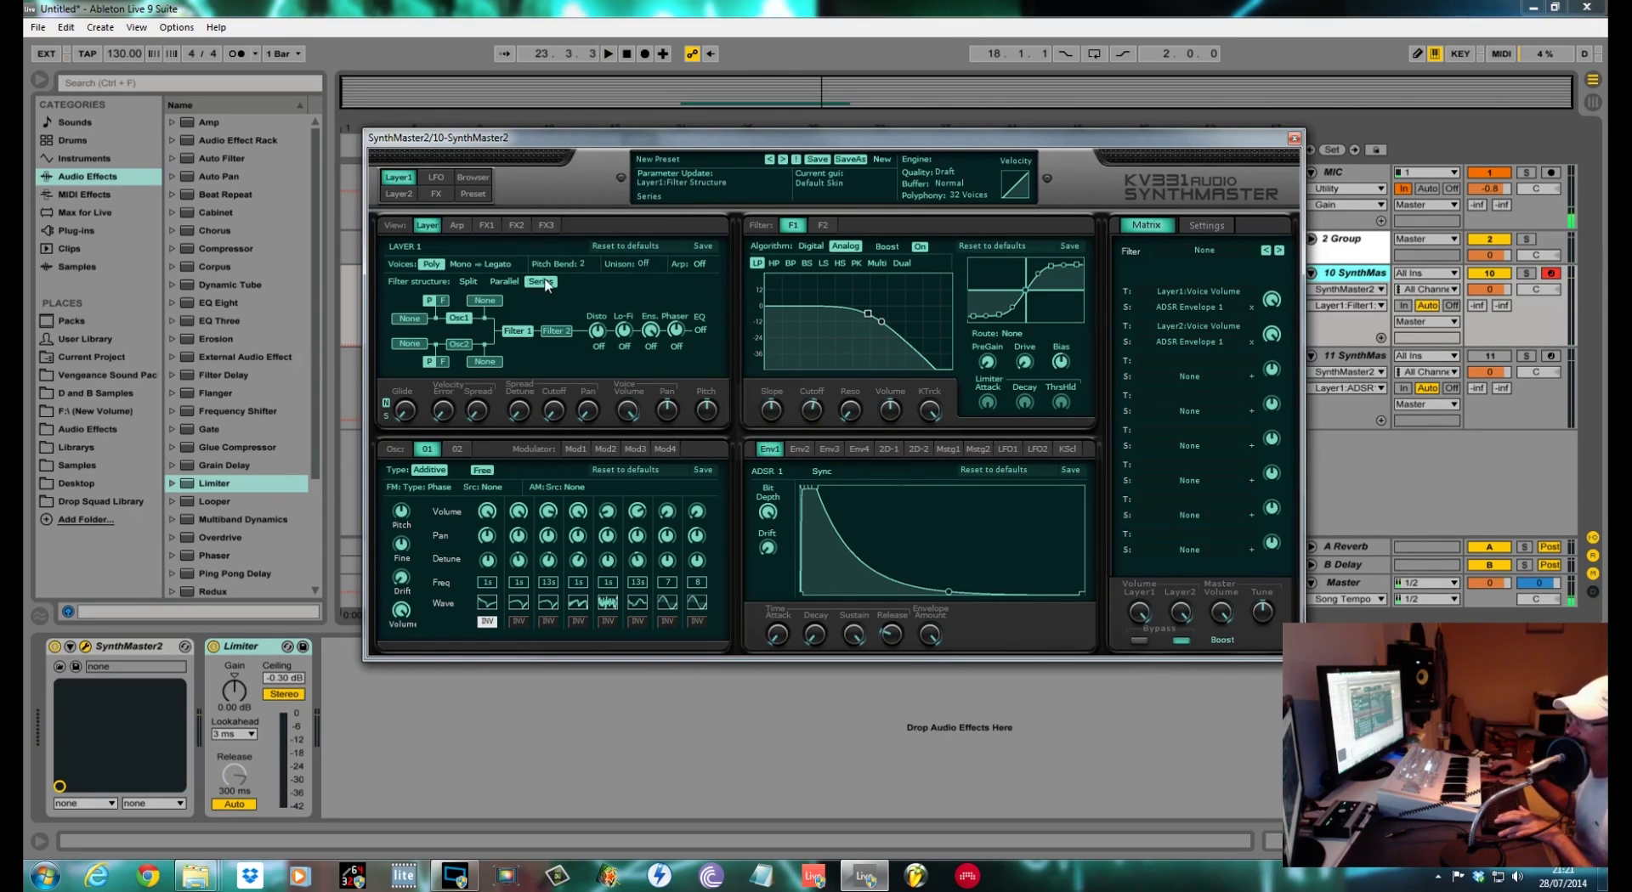
- Set Layer 1 unison to 4 voices with tune spread +2.0, pan spread ~44.8 and velocity spread ~9.8
{"action": "left_click", "coordinate": [529, 331]}
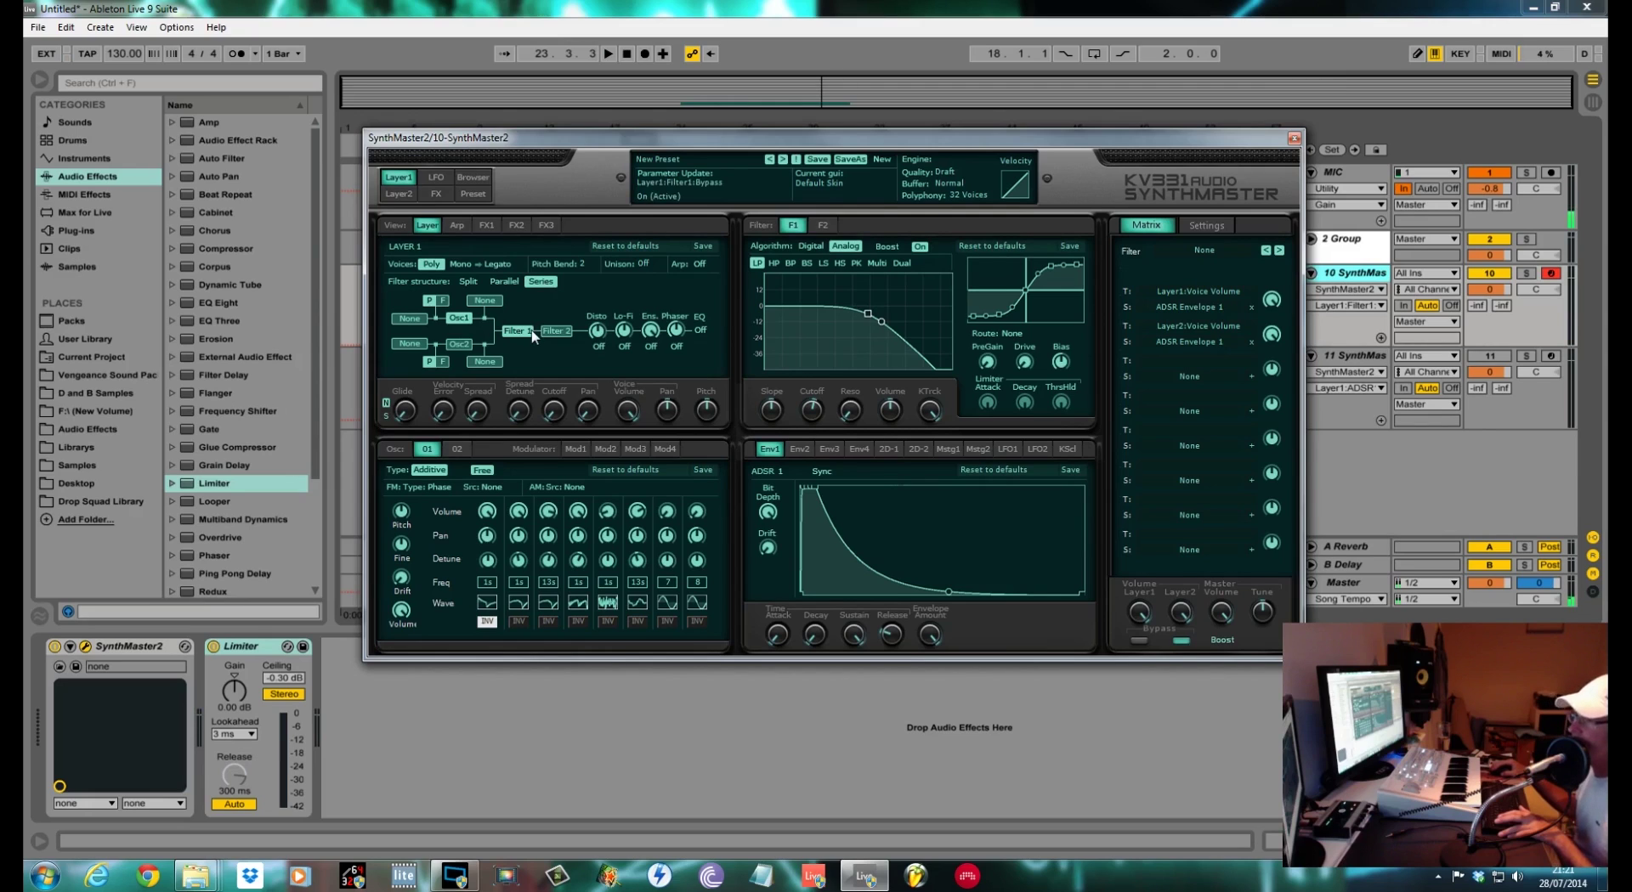
{"action": "left_click", "coordinate": [644, 266]}
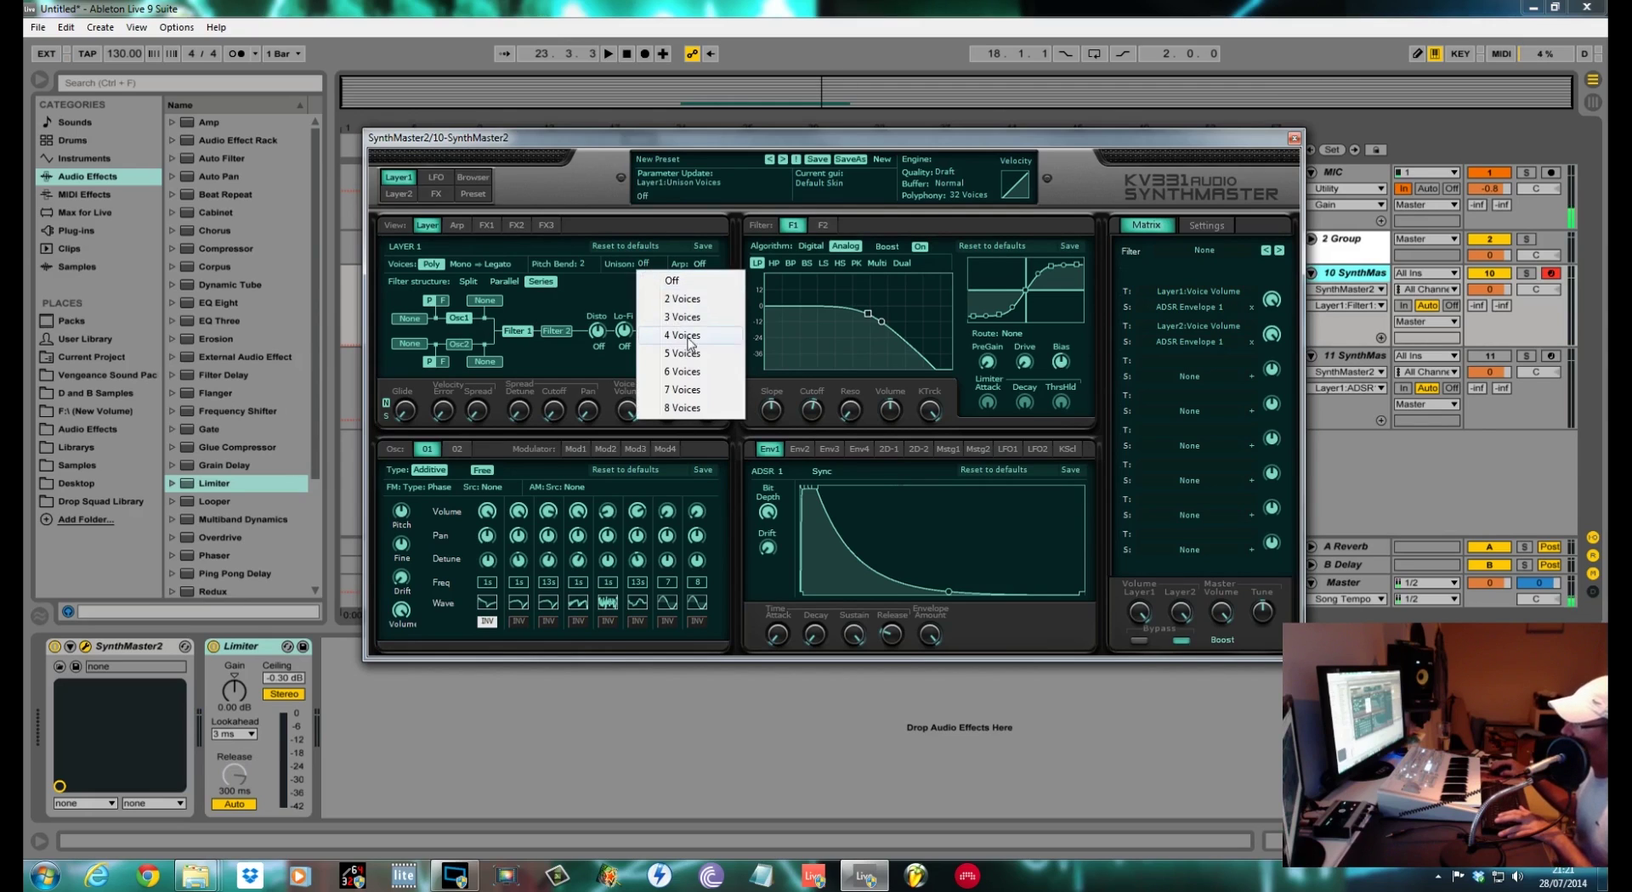
{"action": "left_click", "coordinate": [685, 336]}
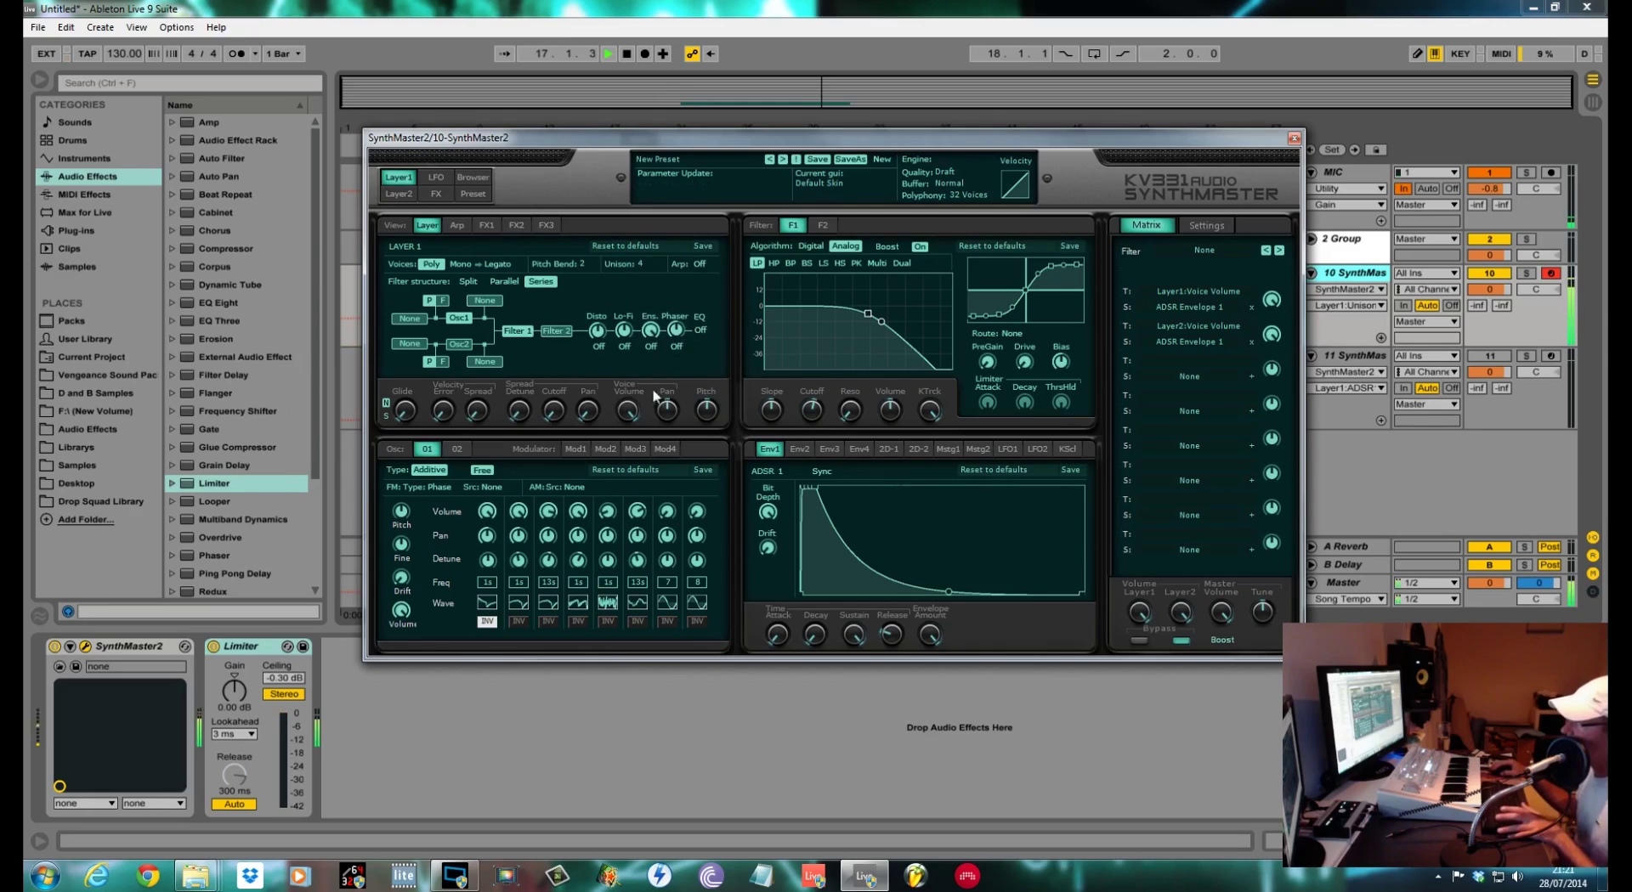
{"action": "left_click", "coordinate": [488, 400]}
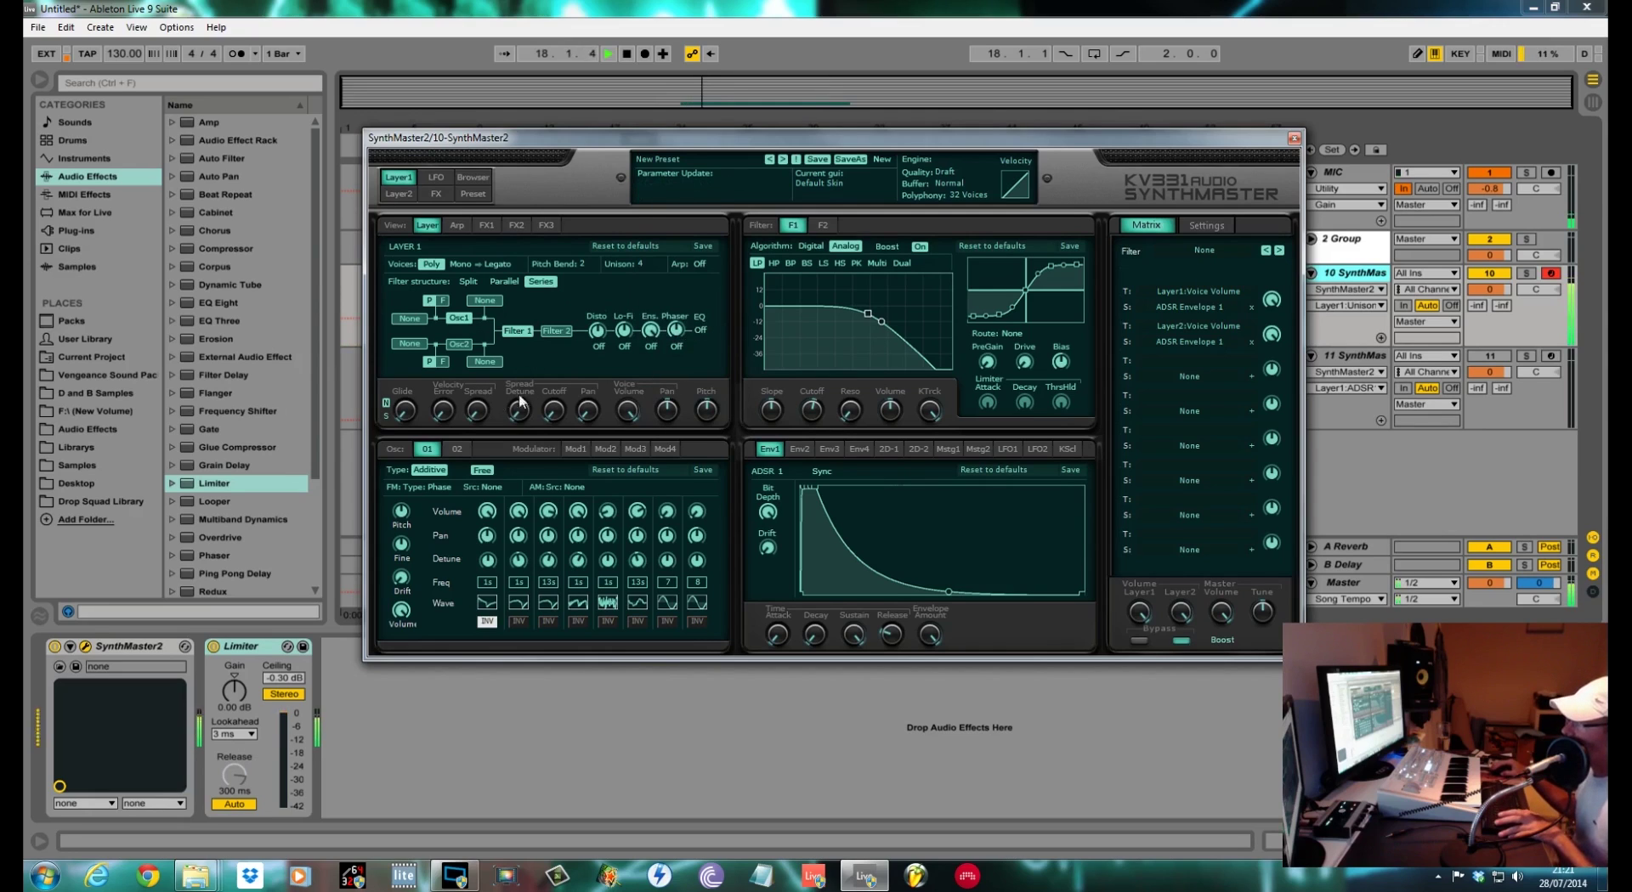
{"action": "left_click_drag", "start_coordinate": [518, 412], "coordinate": [523, 368]}
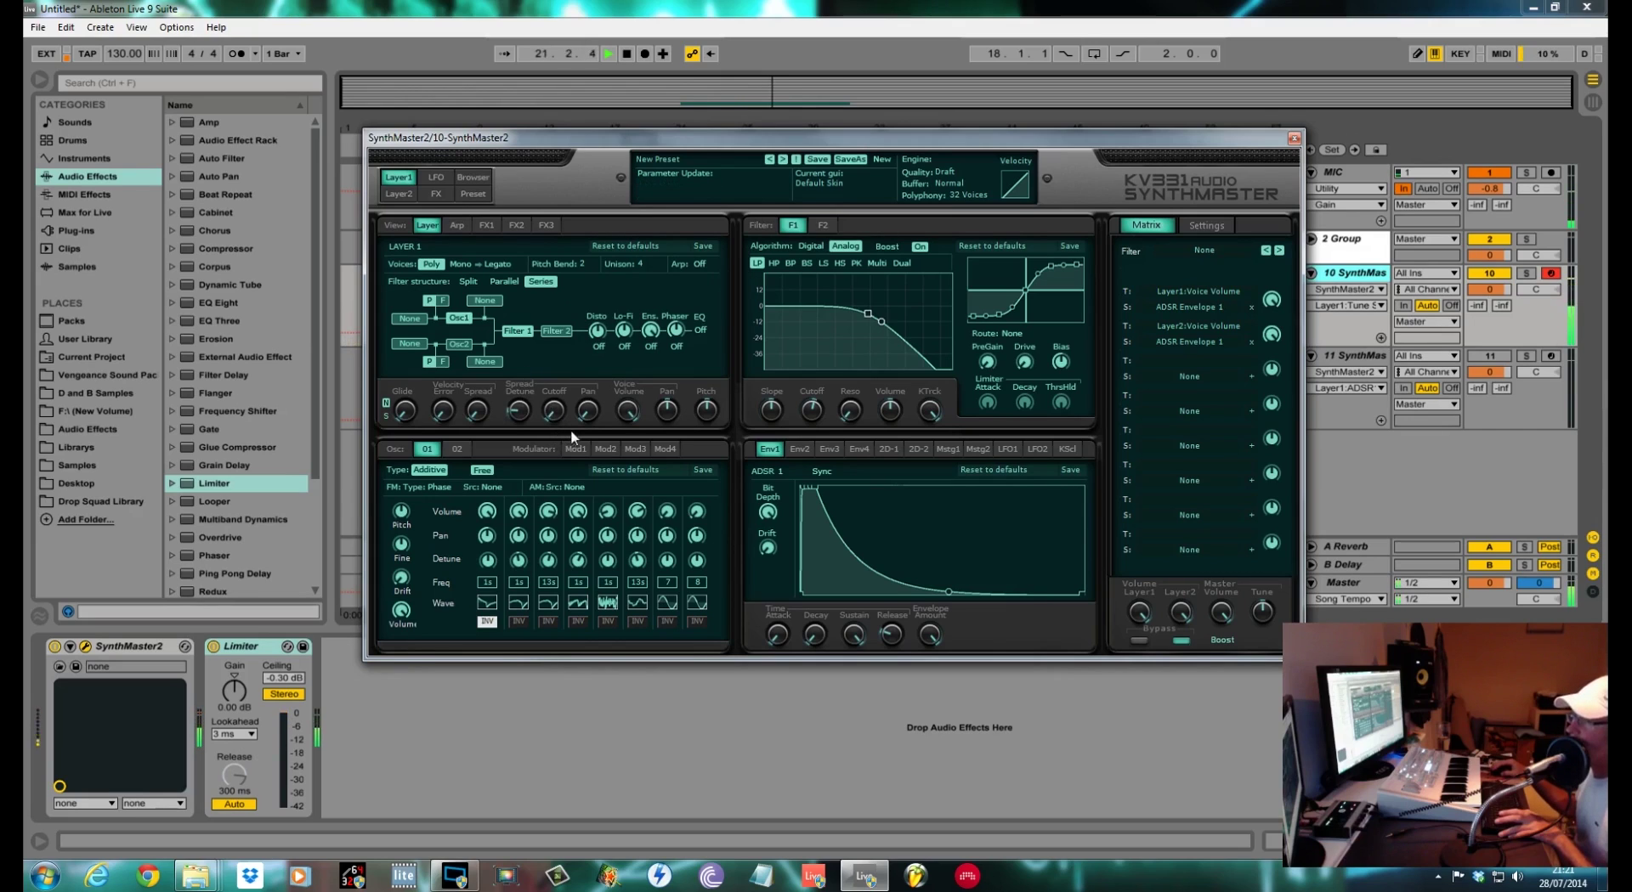
{"action": "left_click_drag", "start_coordinate": [587, 411], "coordinate": [594, 345]}
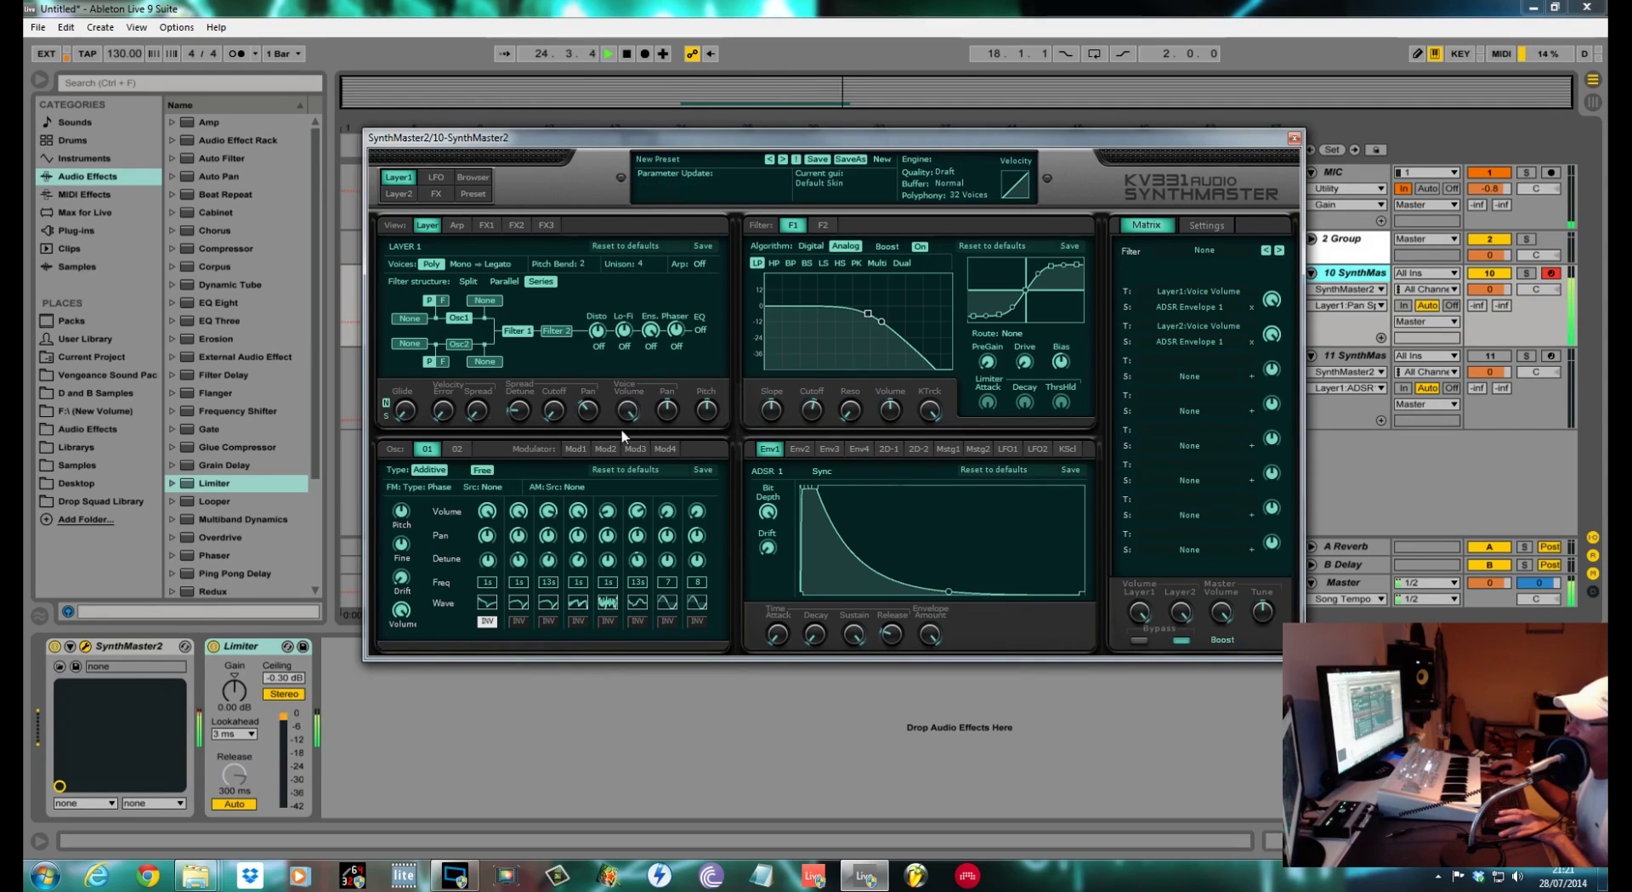
{"action": "left_click_drag", "start_coordinate": [480, 413], "coordinate": [481, 396]}
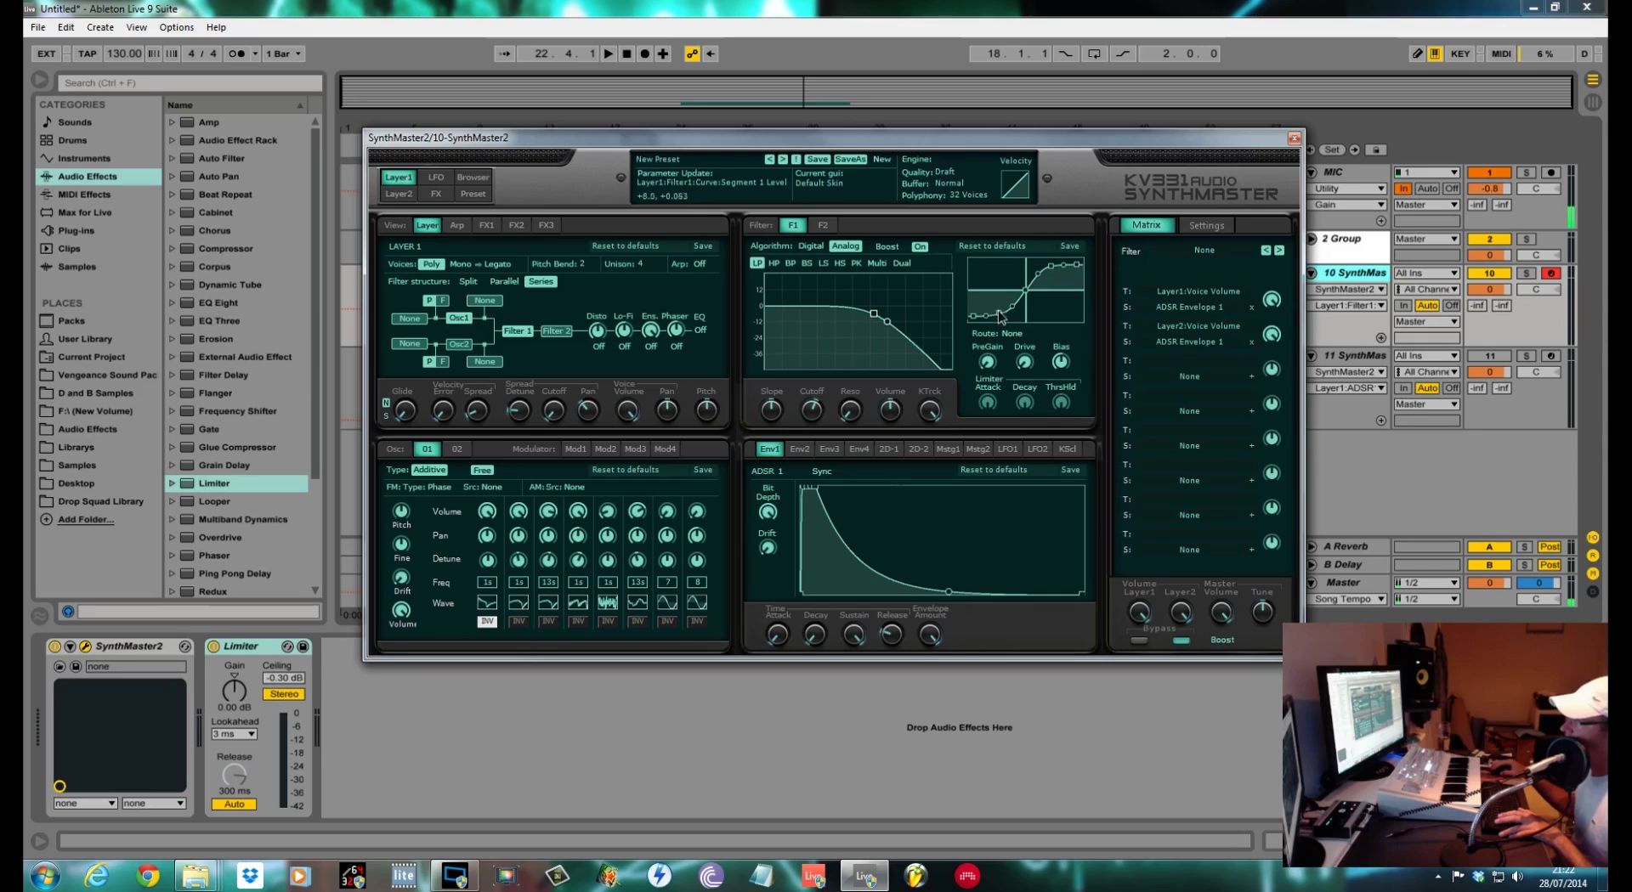
- Reshape the limiter curve's first and third segments, set filter 1 drive to +55.2 and master volume to about +65.0
{"action": "left_click_drag", "start_coordinate": [1000, 318], "coordinate": [1001, 288]}
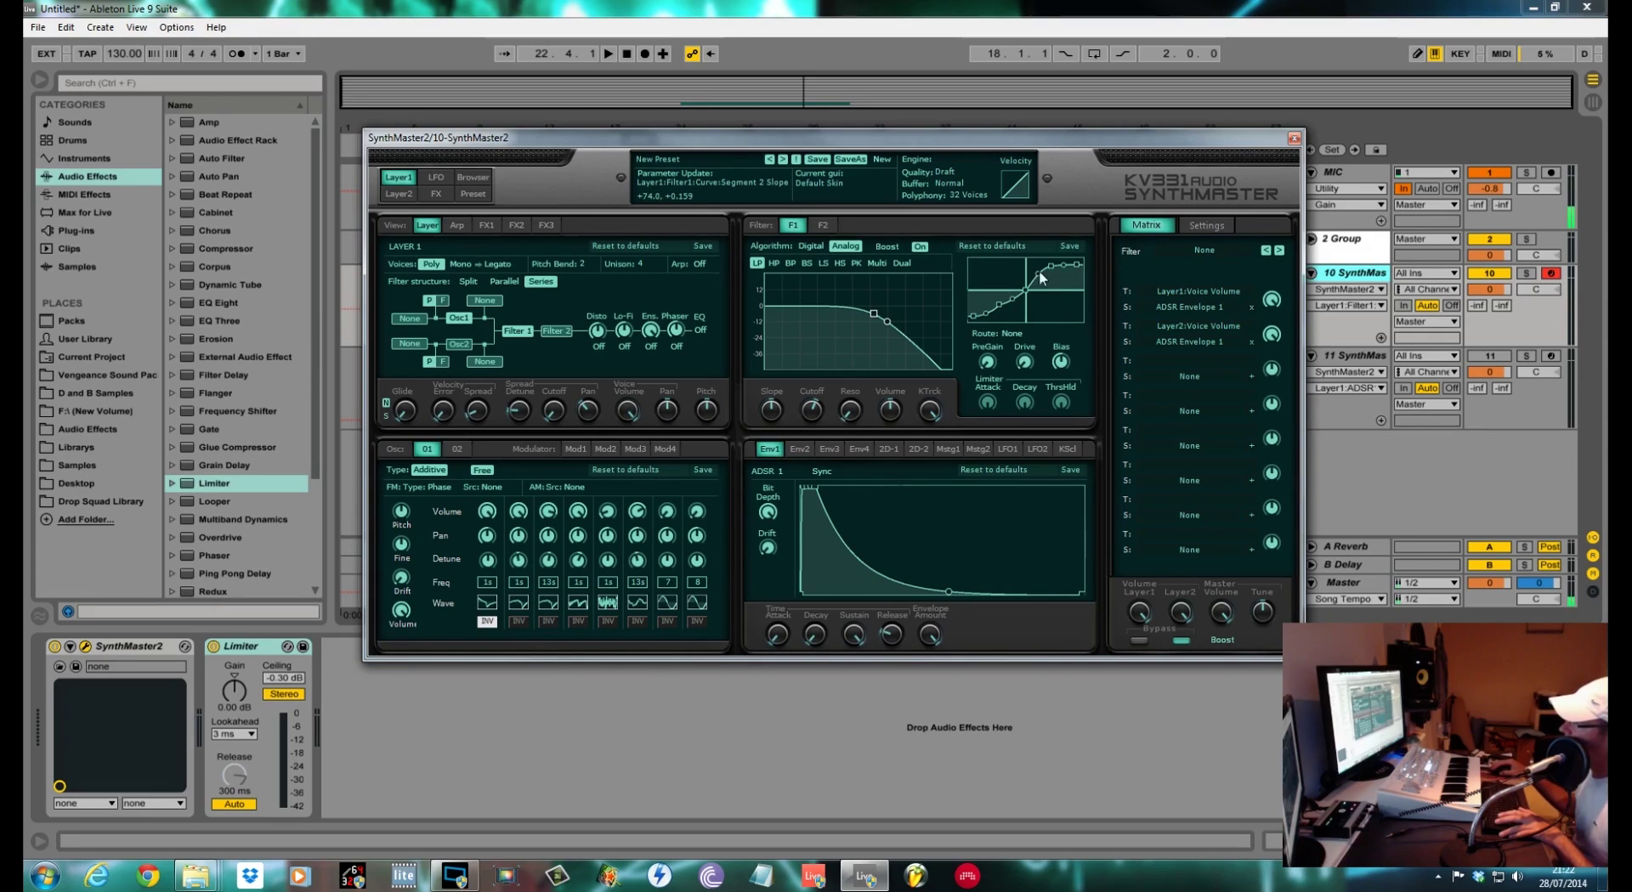
{"action": "left_click_drag", "start_coordinate": [1039, 270], "coordinate": [1068, 244]}
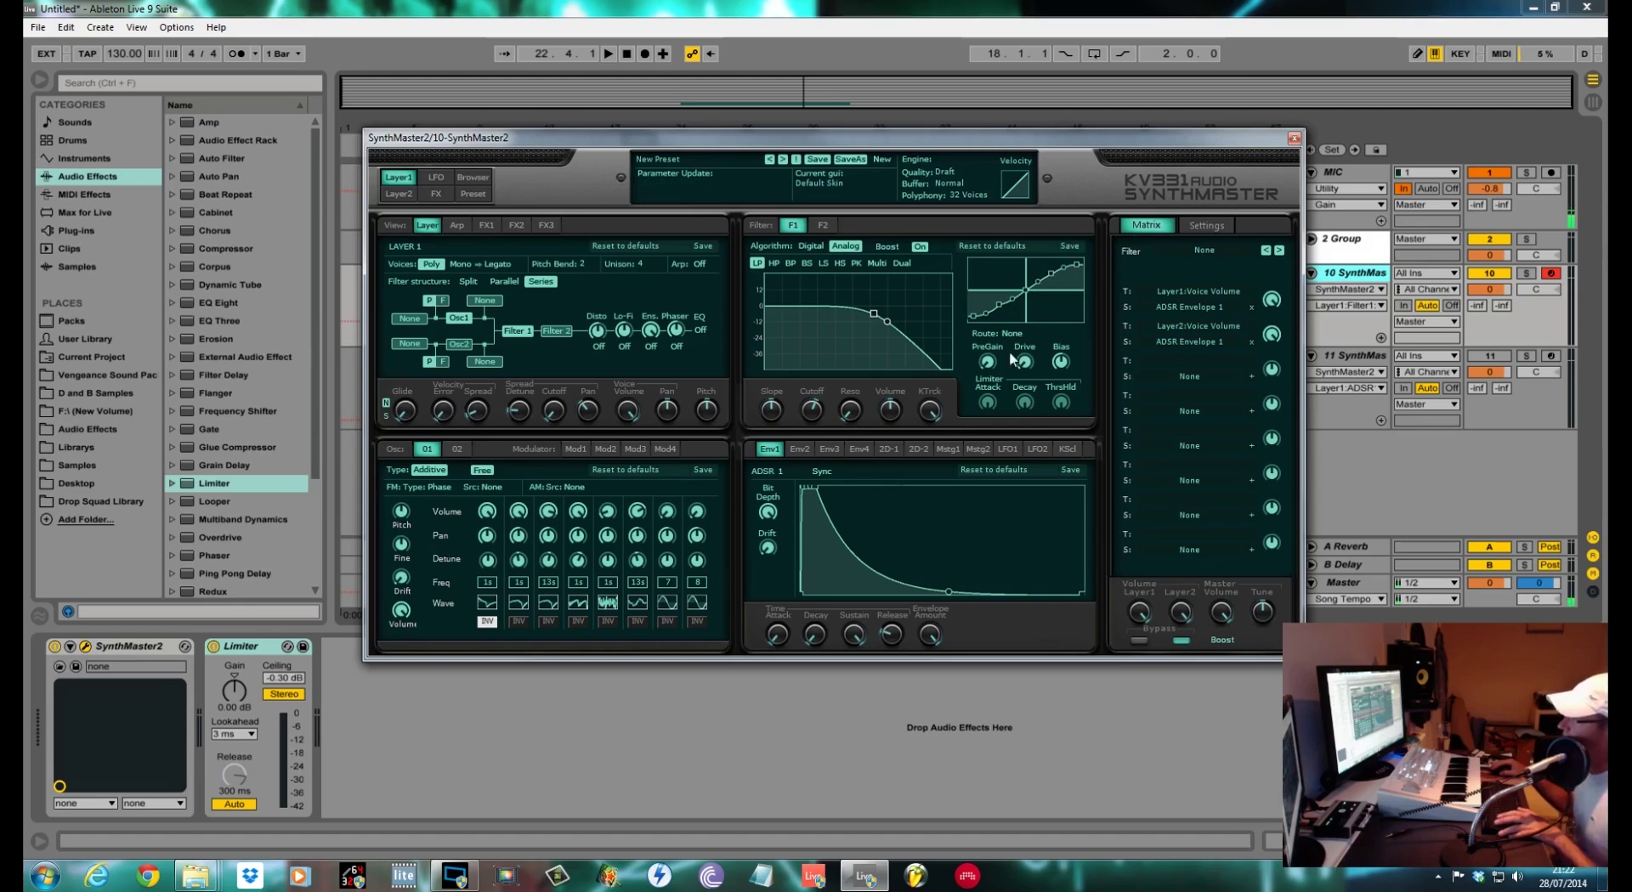
{"action": "key", "text": "space"}
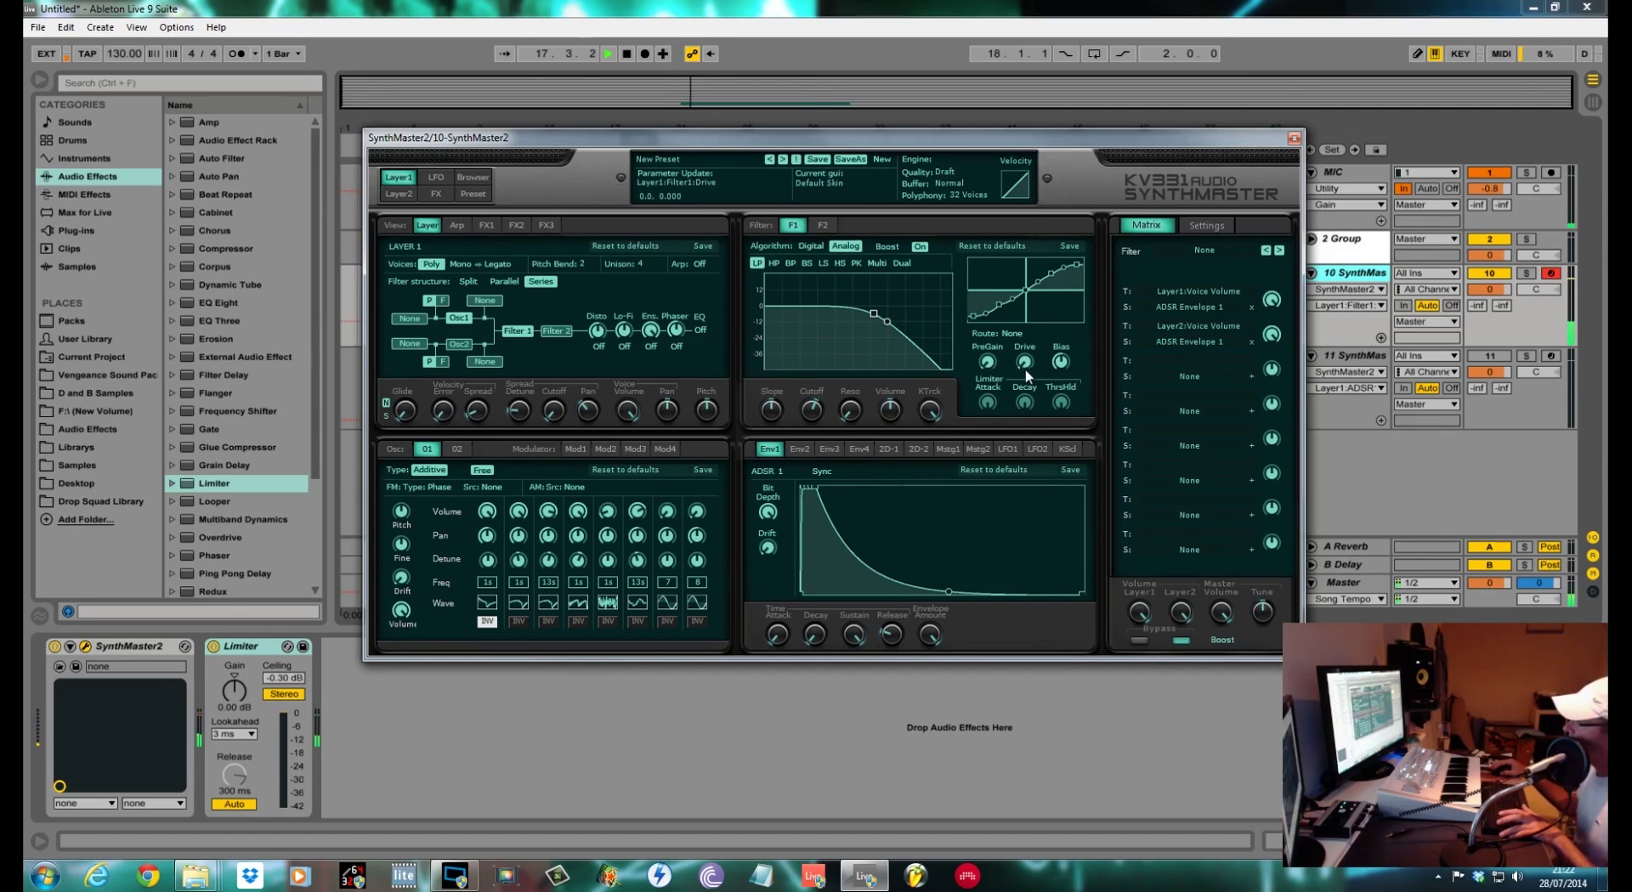
{"action": "left_click_drag", "start_coordinate": [1030, 374], "coordinate": [1023, 342]}
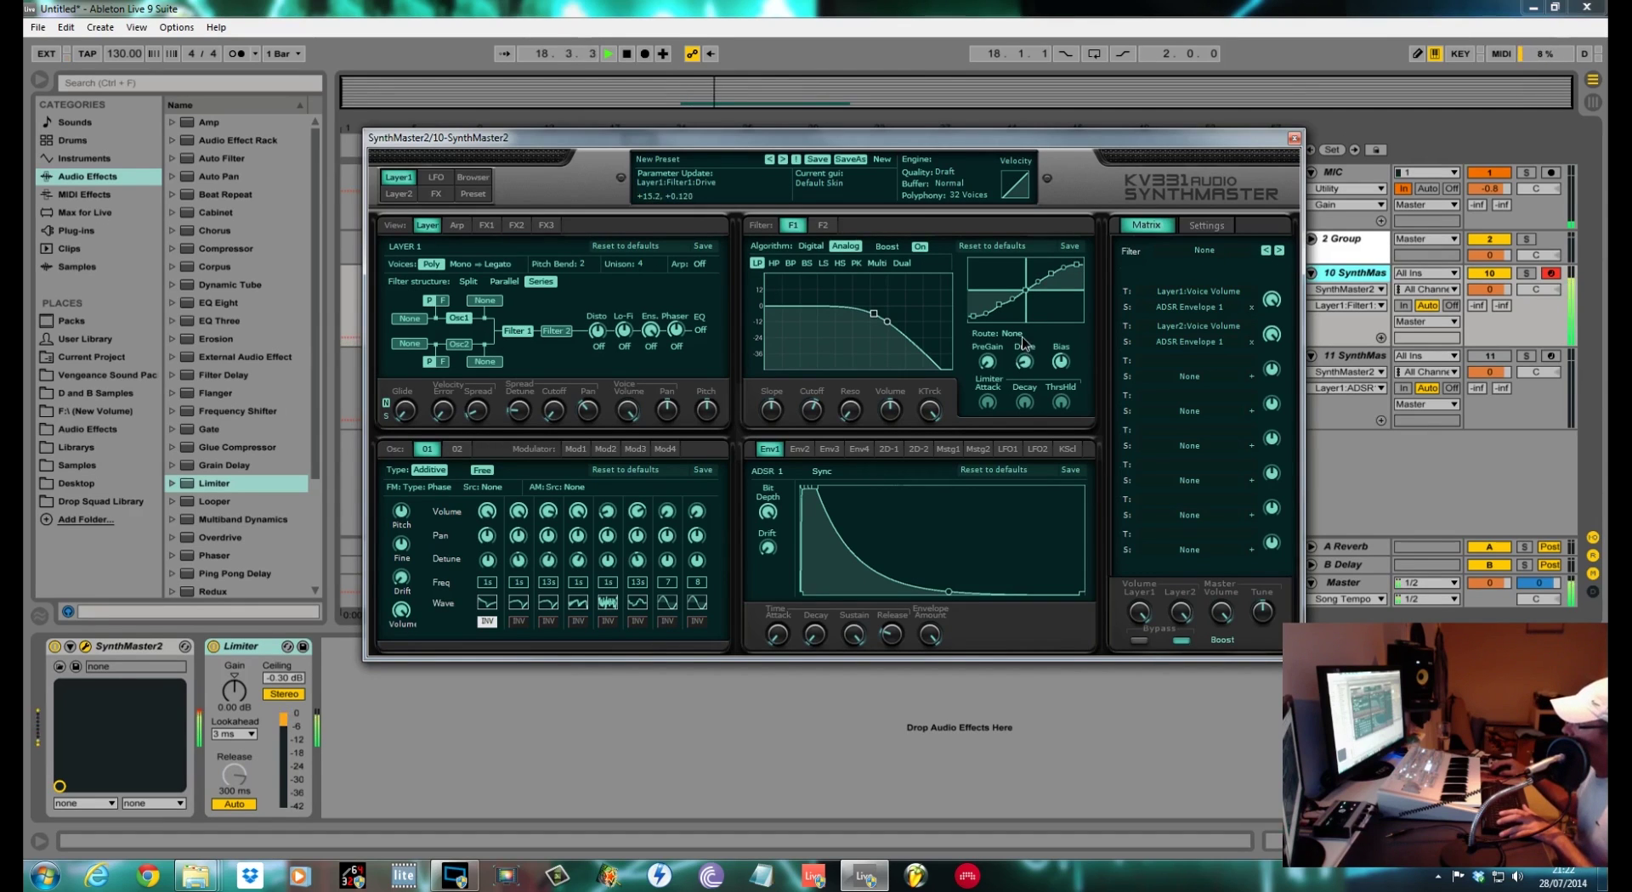
{"action": "left_click_drag", "start_coordinate": [1221, 612], "coordinate": [1212, 722]}
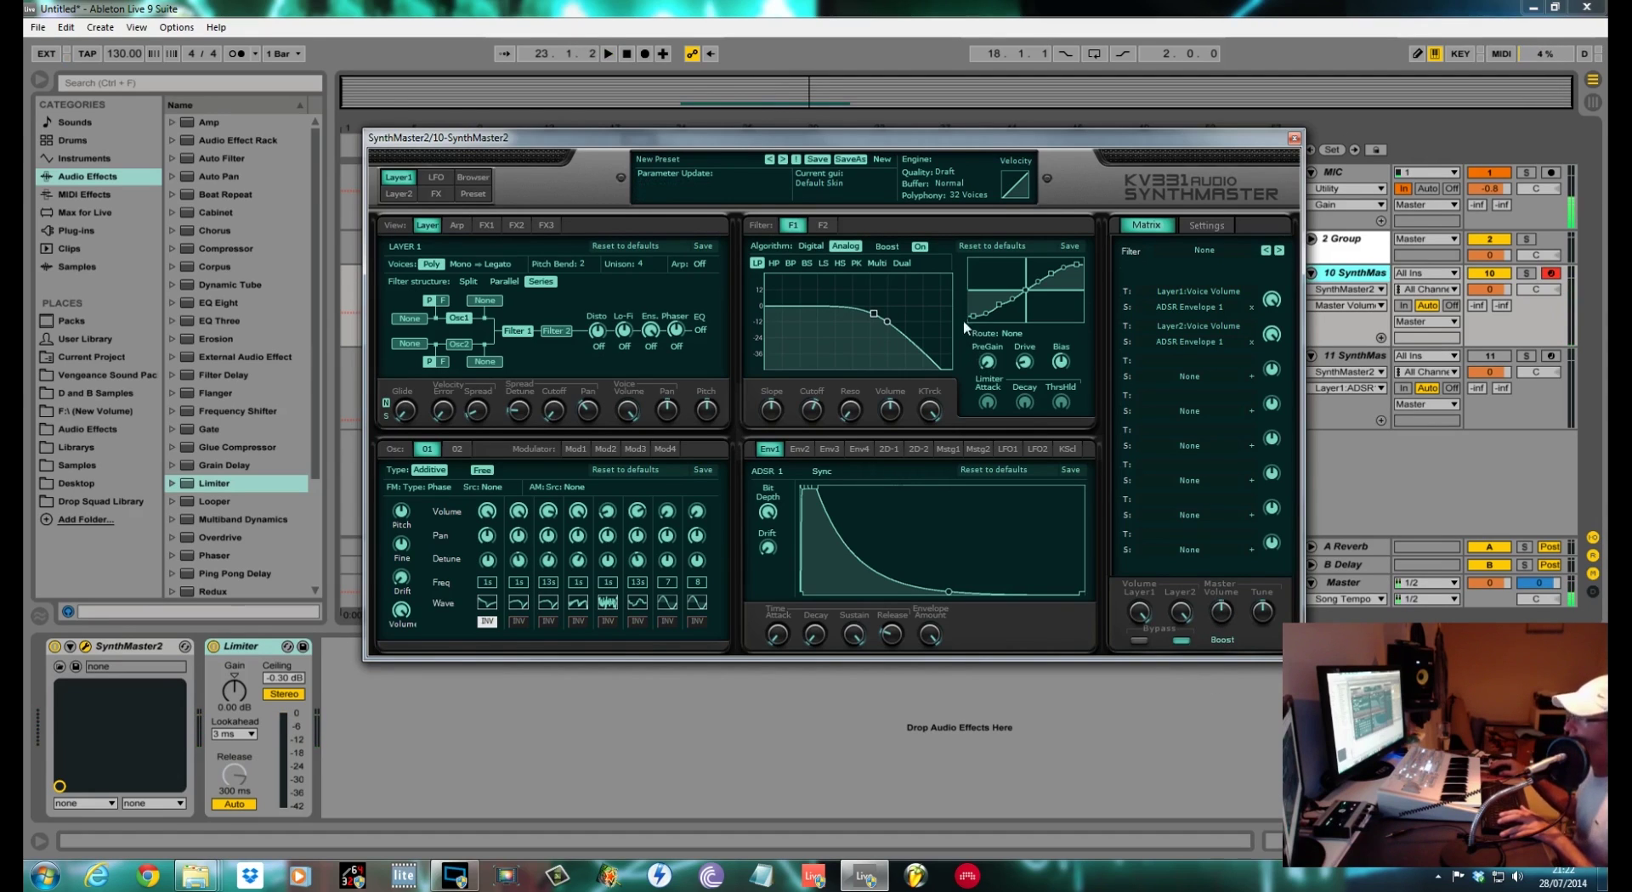
- Lower the master volume slightly and tweak the limiter curve's fourth segment slope while auditioning
{"action": "left_click", "coordinate": [1224, 624]}
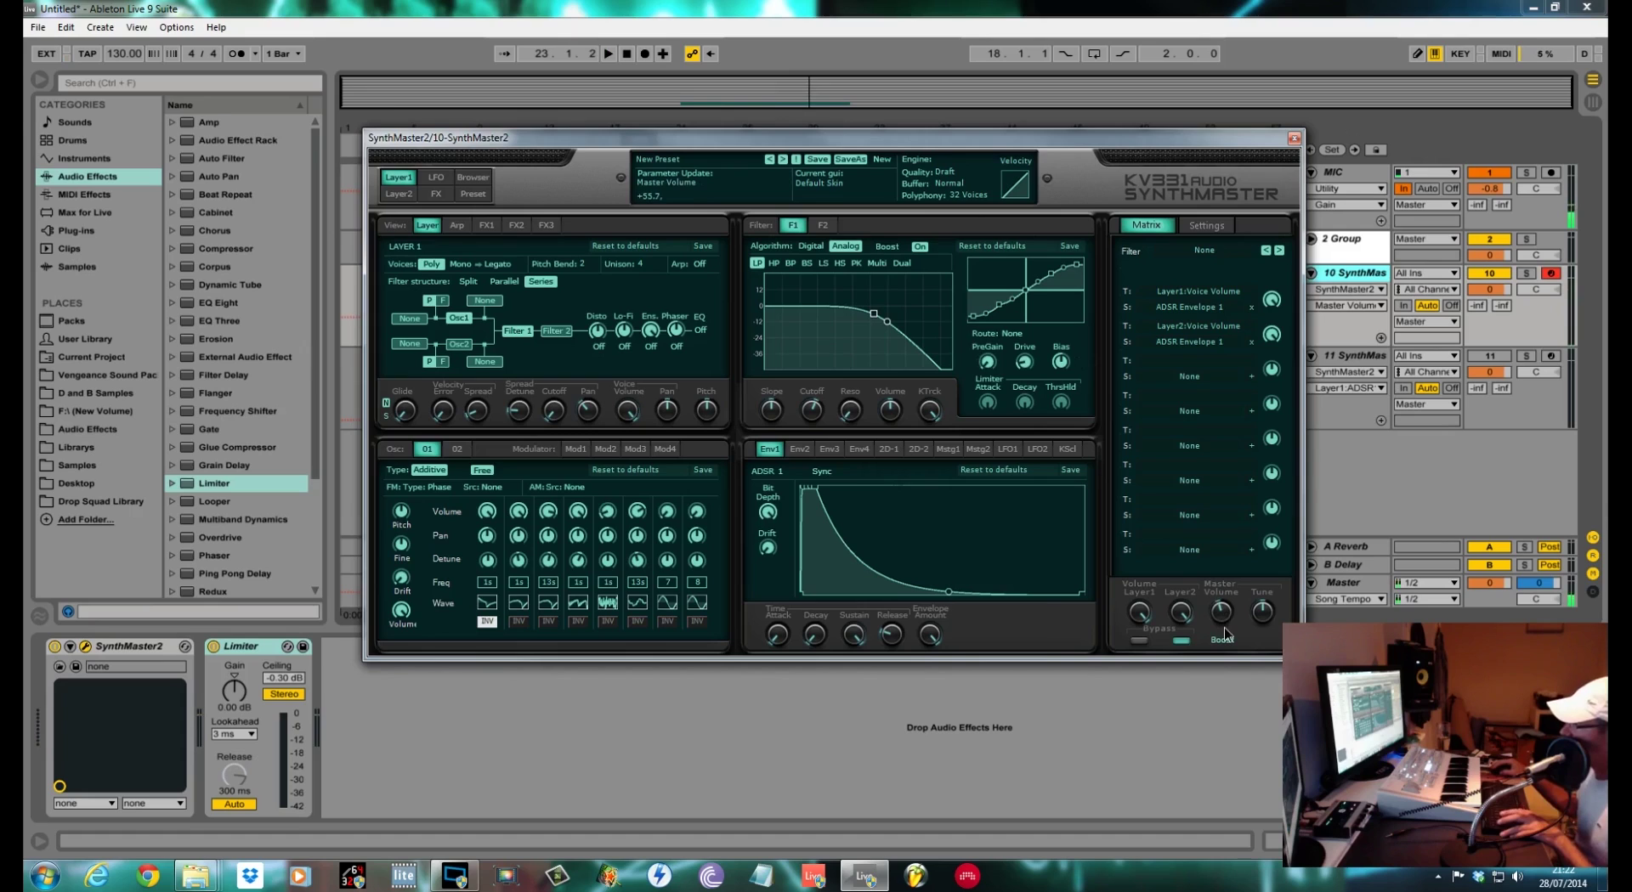
{"action": "key", "text": "space"}
{"action": "left_click_drag", "start_coordinate": [1225, 638], "coordinate": [1227, 645]}
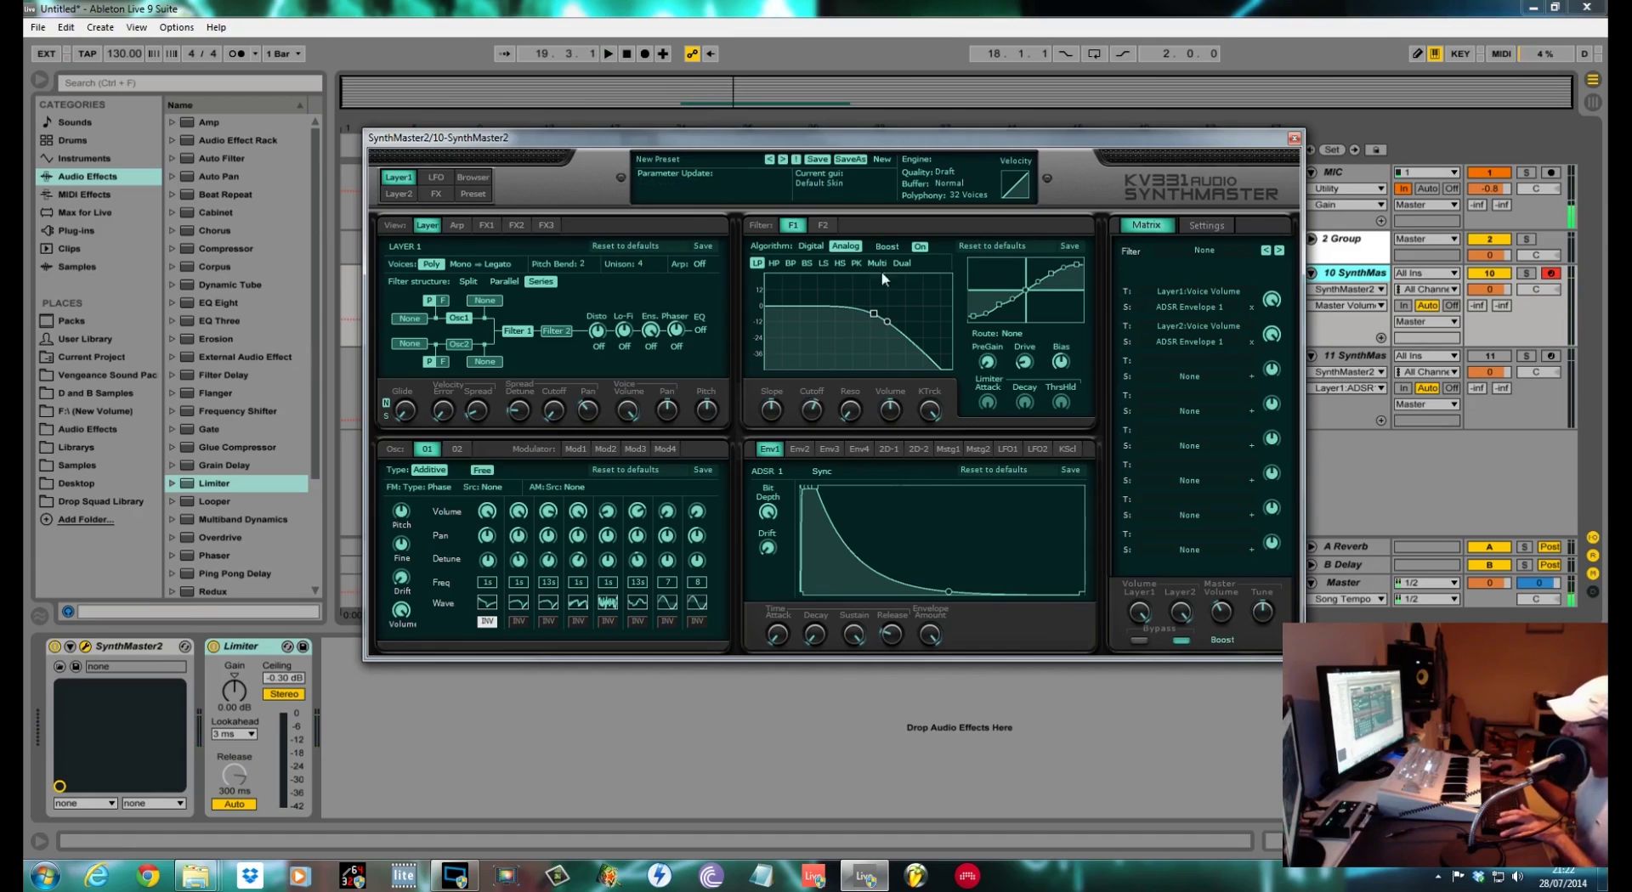
{"action": "left_click", "coordinate": [1012, 272]}
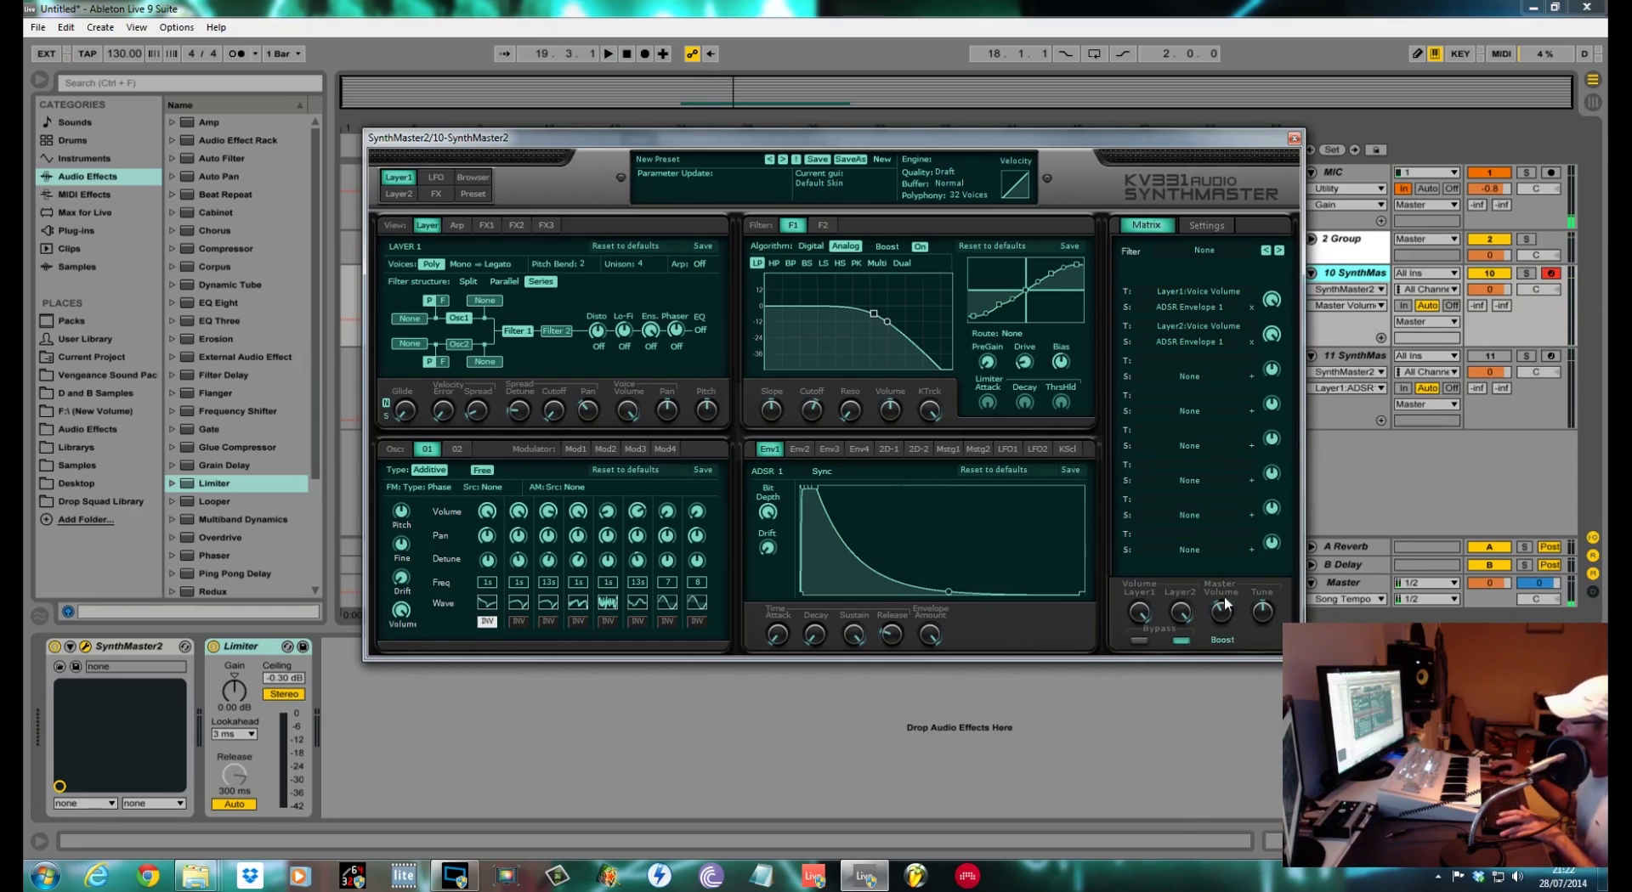
{"action": "mouse_move", "coordinate": [1224, 628]}
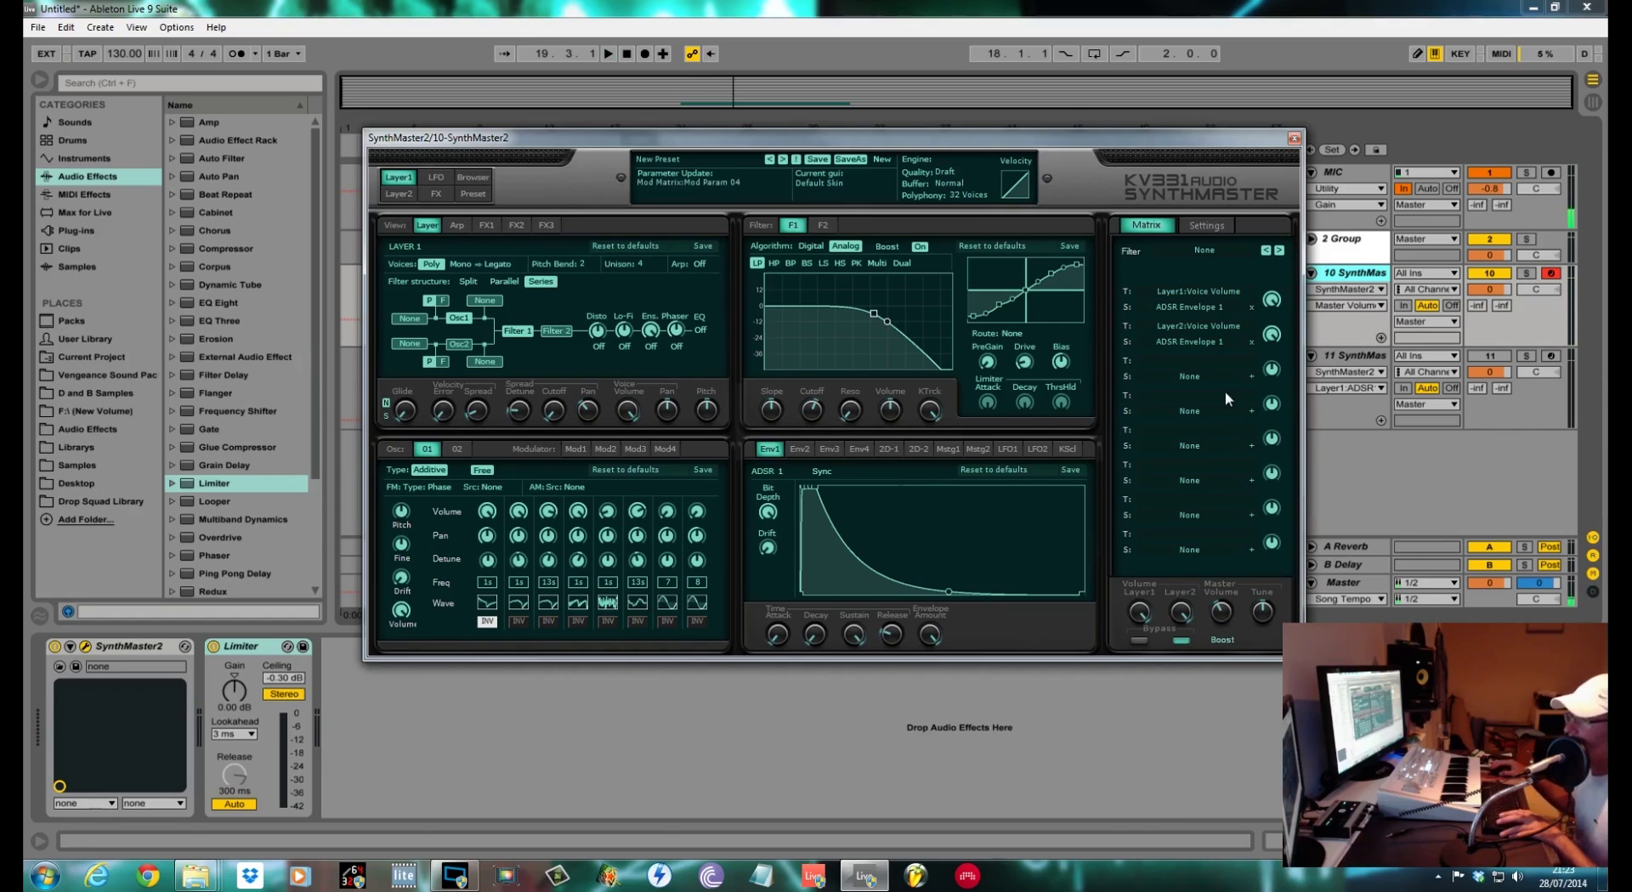
{"action": "mouse_move", "coordinate": [1030, 363]}
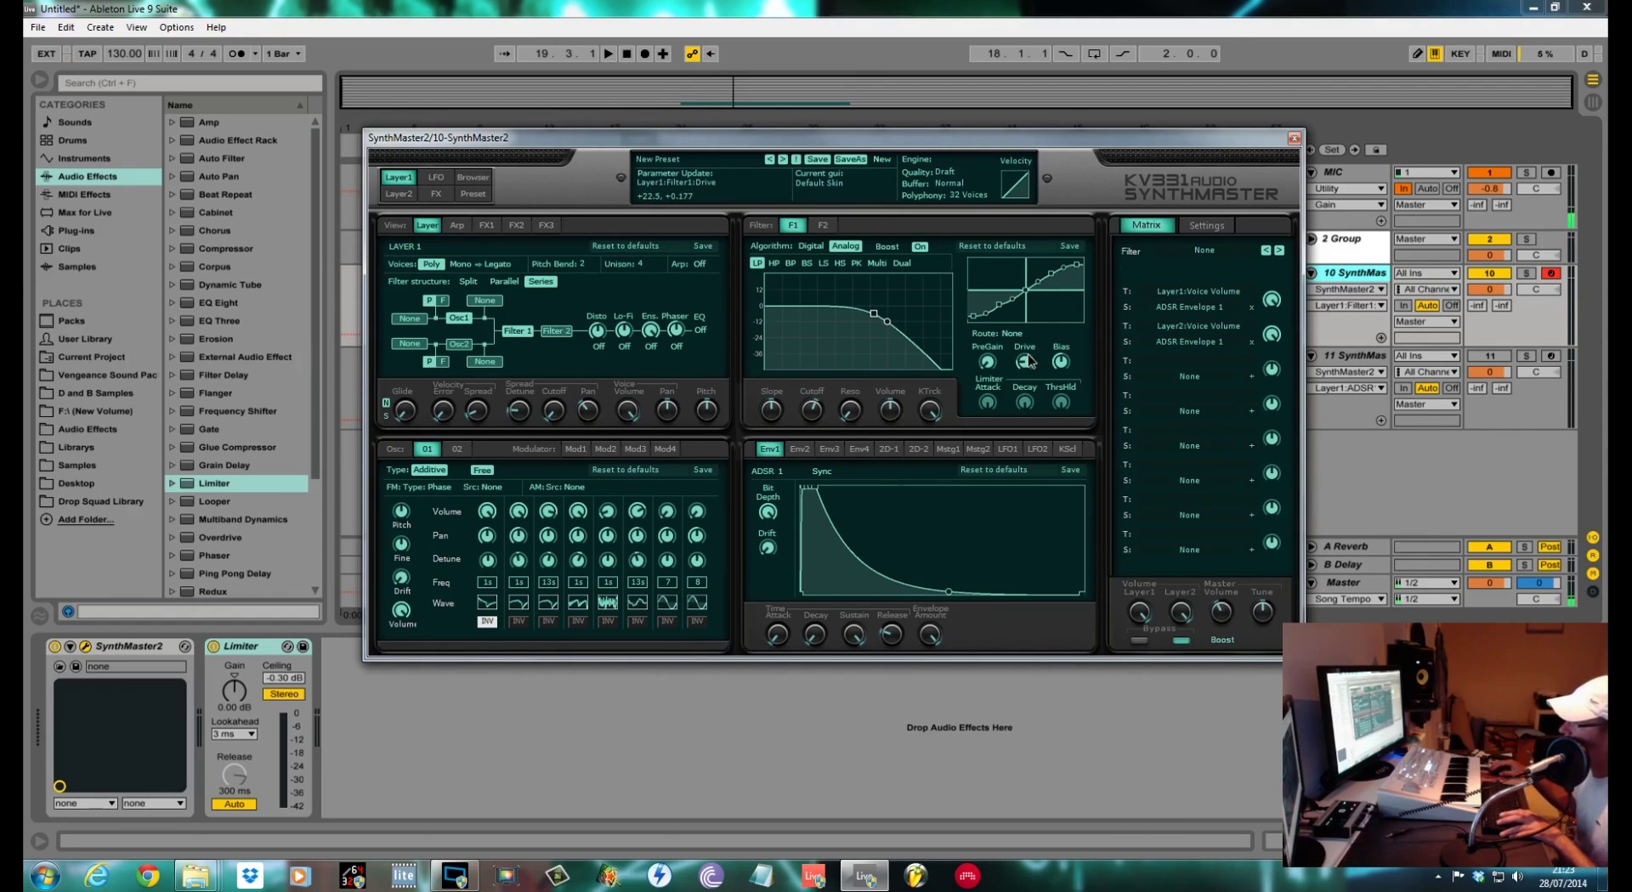
{"action": "key", "text": "space"}
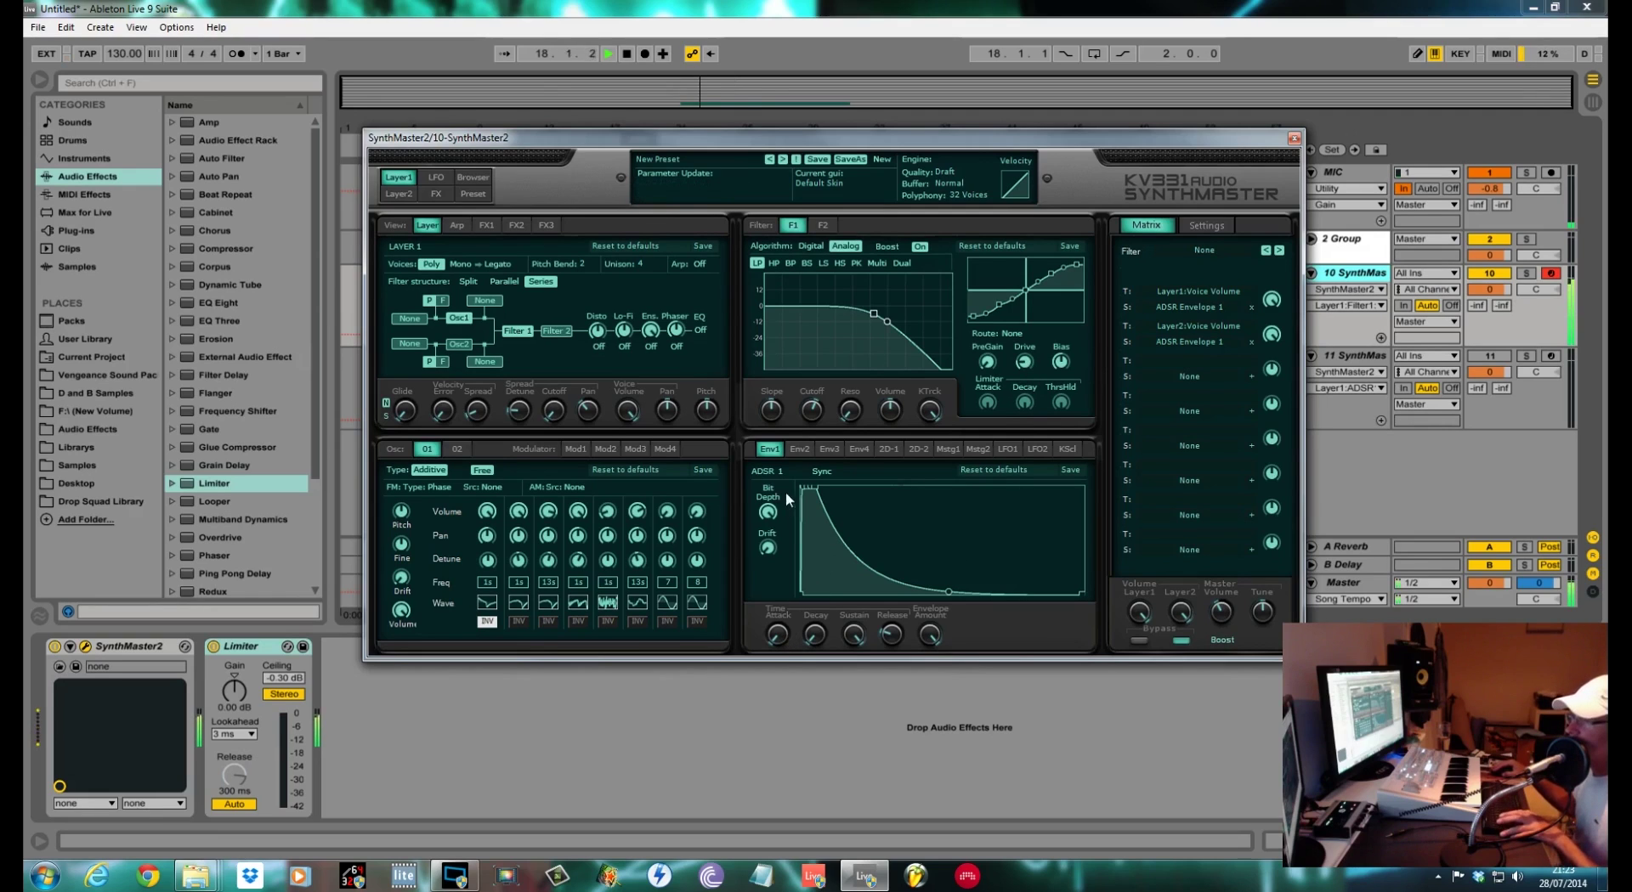
- Try the Digital filter algorithm, return to Analog, and raise the filter volume to about +0.8 dB
{"action": "left_click", "coordinate": [821, 247]}
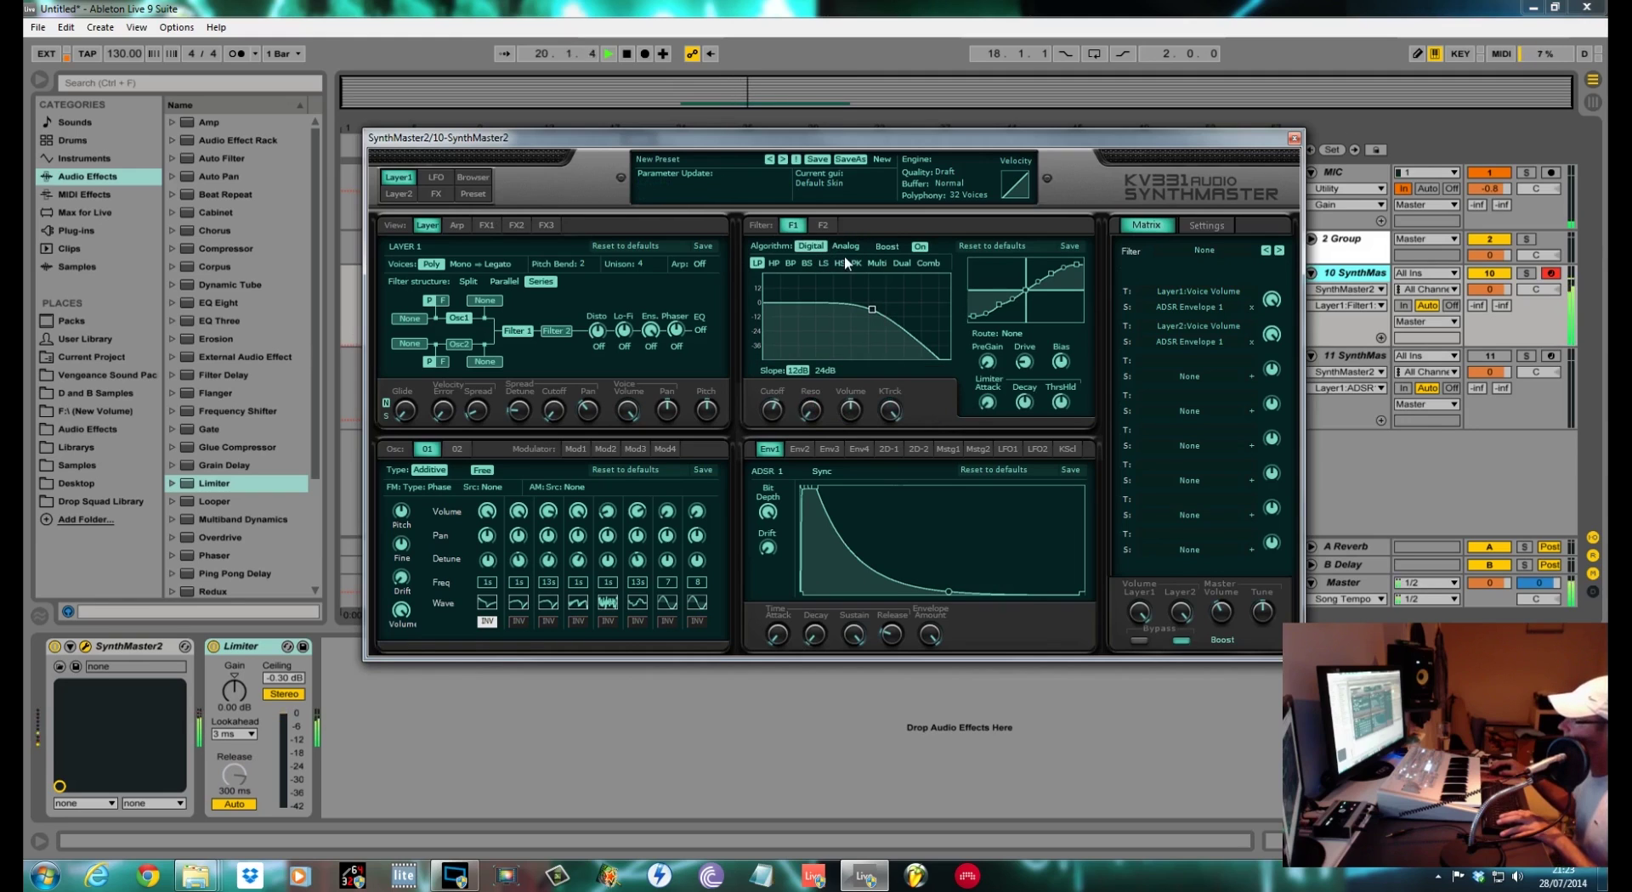
{"action": "left_click", "coordinate": [846, 246]}
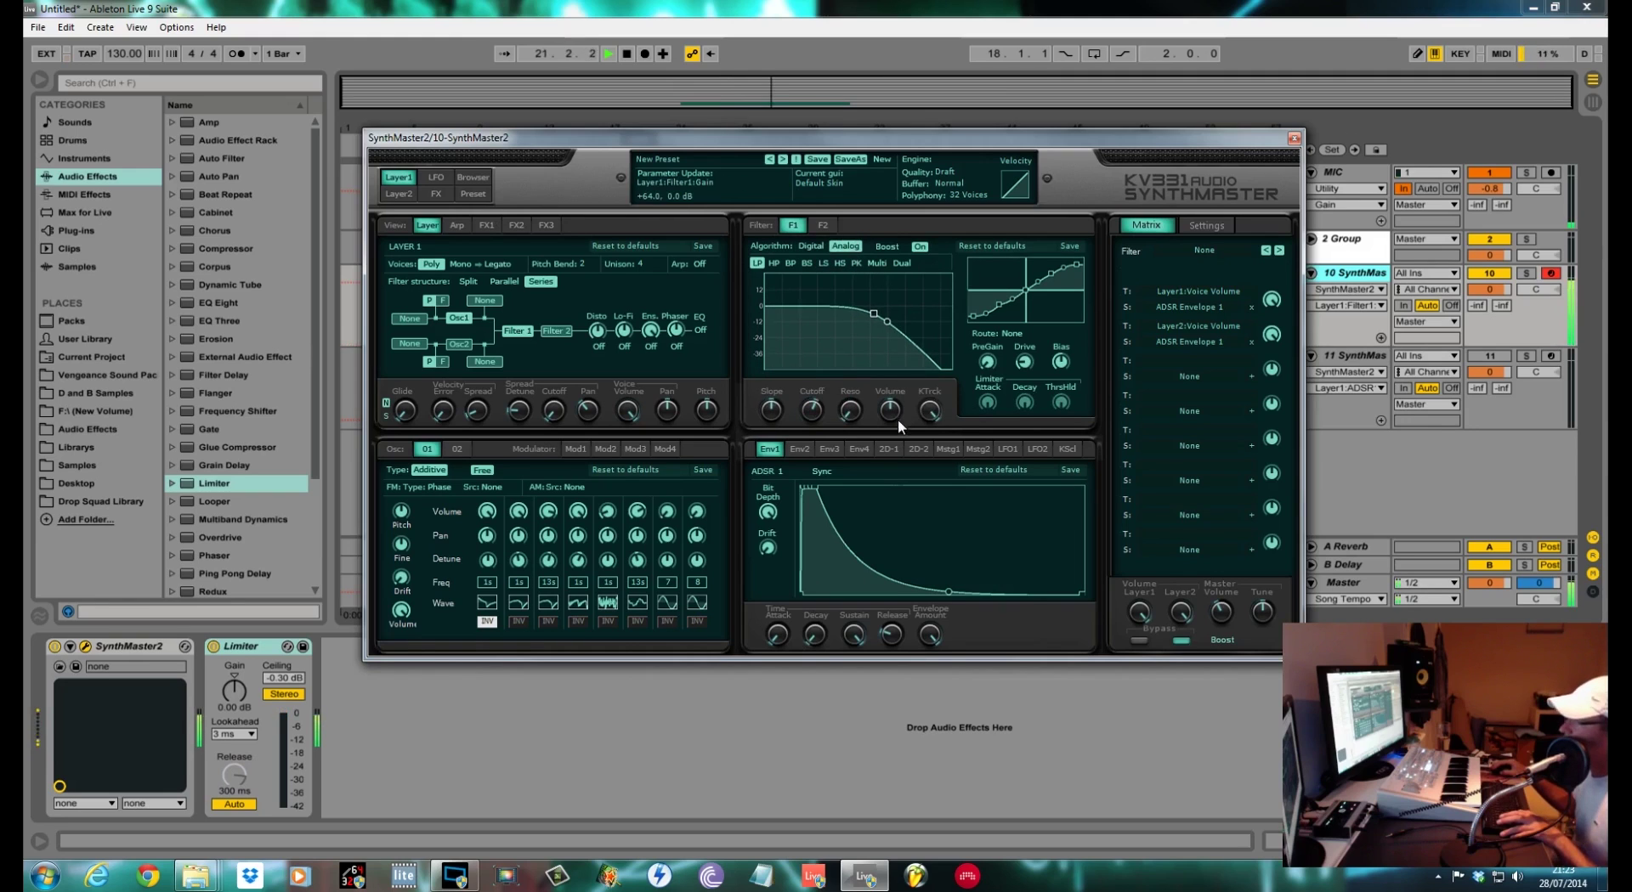
{"action": "left_click_drag", "start_coordinate": [897, 420], "coordinate": [812, 426]}
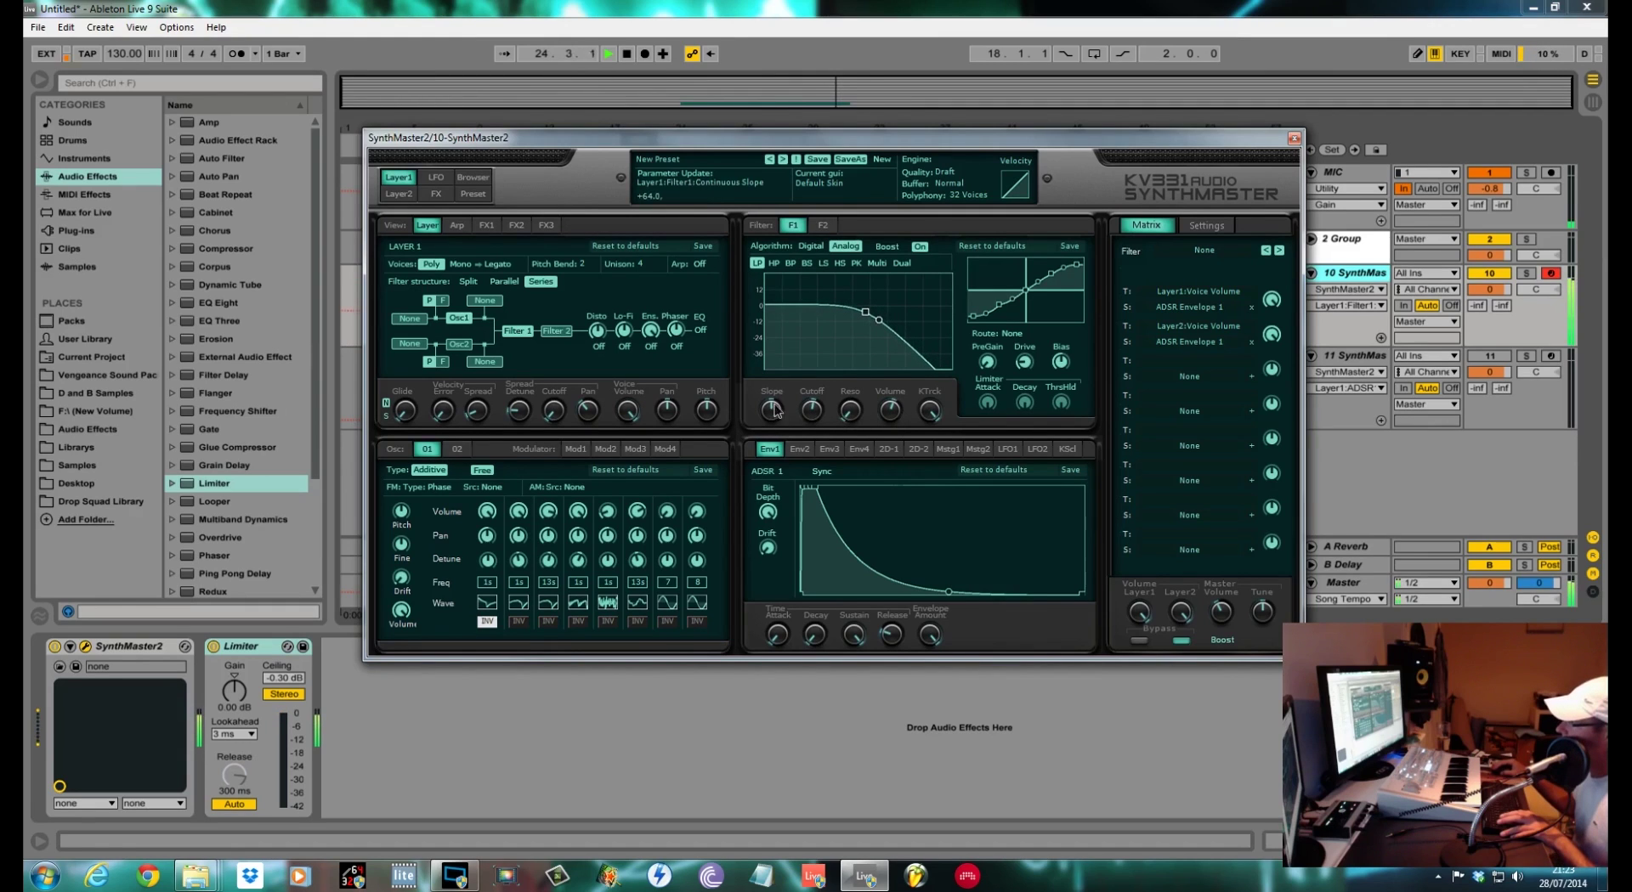
{"action": "key", "text": "space"}
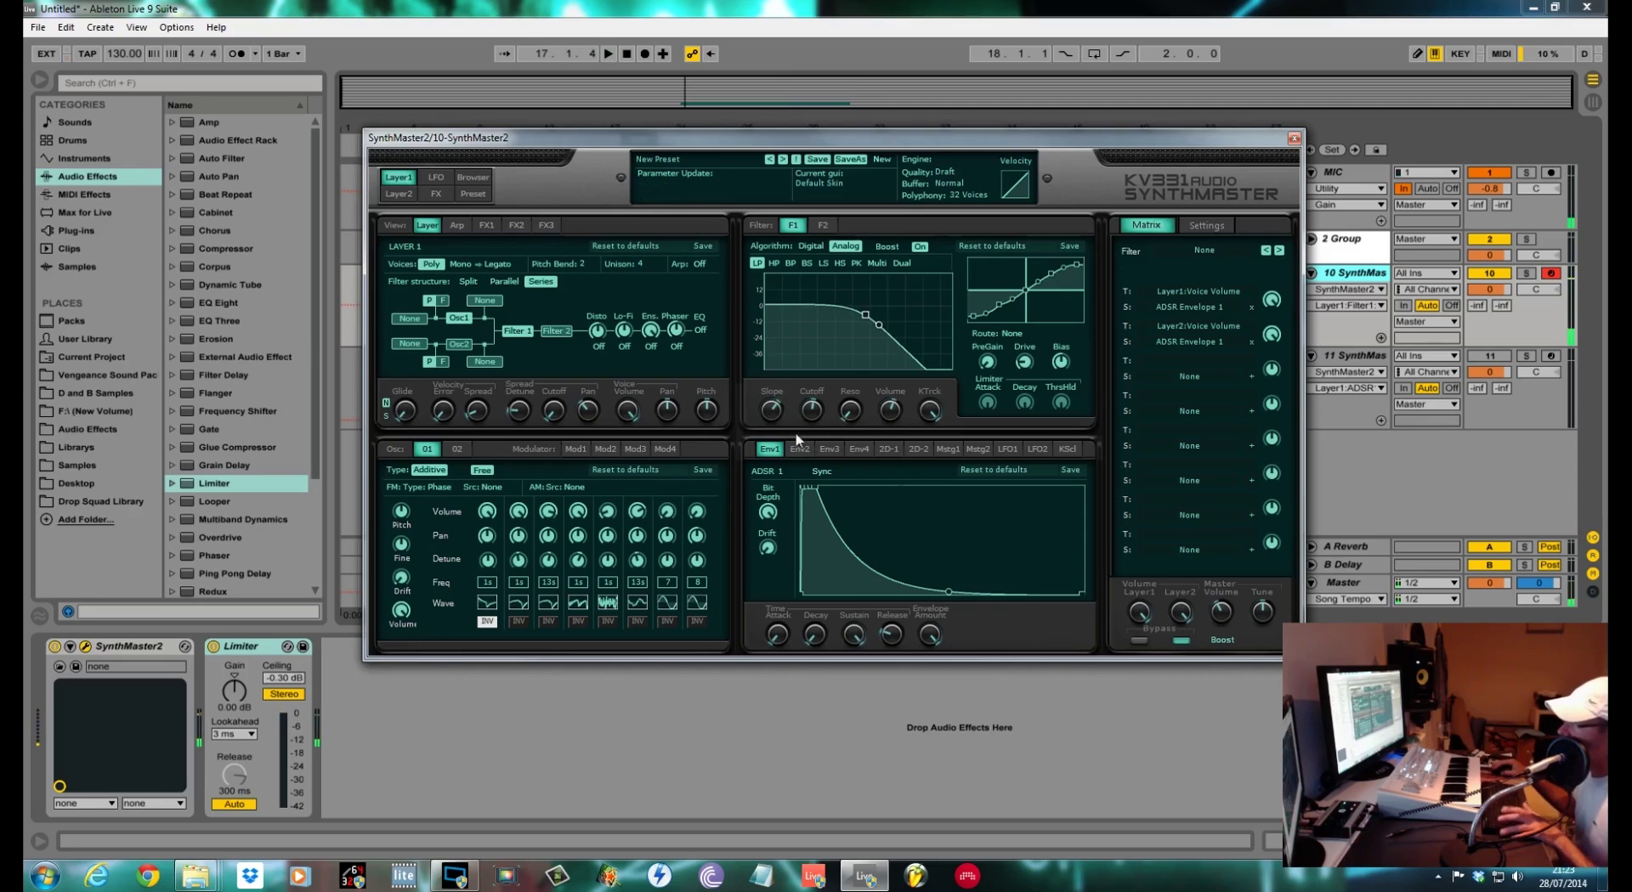
- Adjust the filter slope, raise cutoff to about 834 Hz, and lengthen Envelope 1's attack
{"action": "left_click", "coordinate": [782, 407]}
{"action": "left_click_drag", "start_coordinate": [814, 420], "coordinate": [820, 409]}
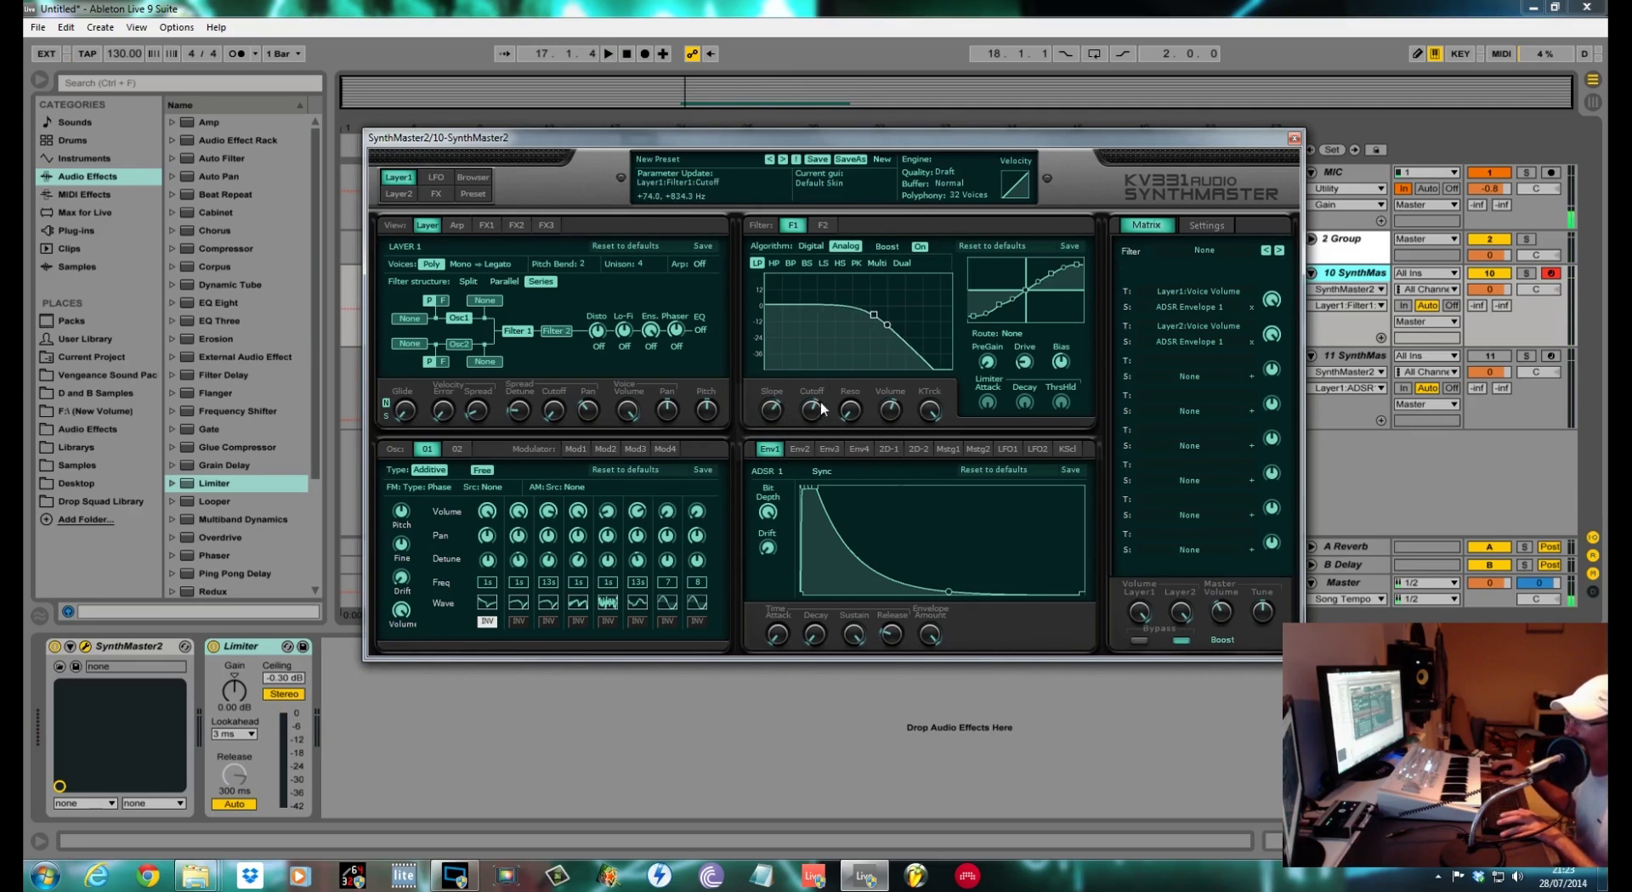
{"action": "key", "text": "space"}
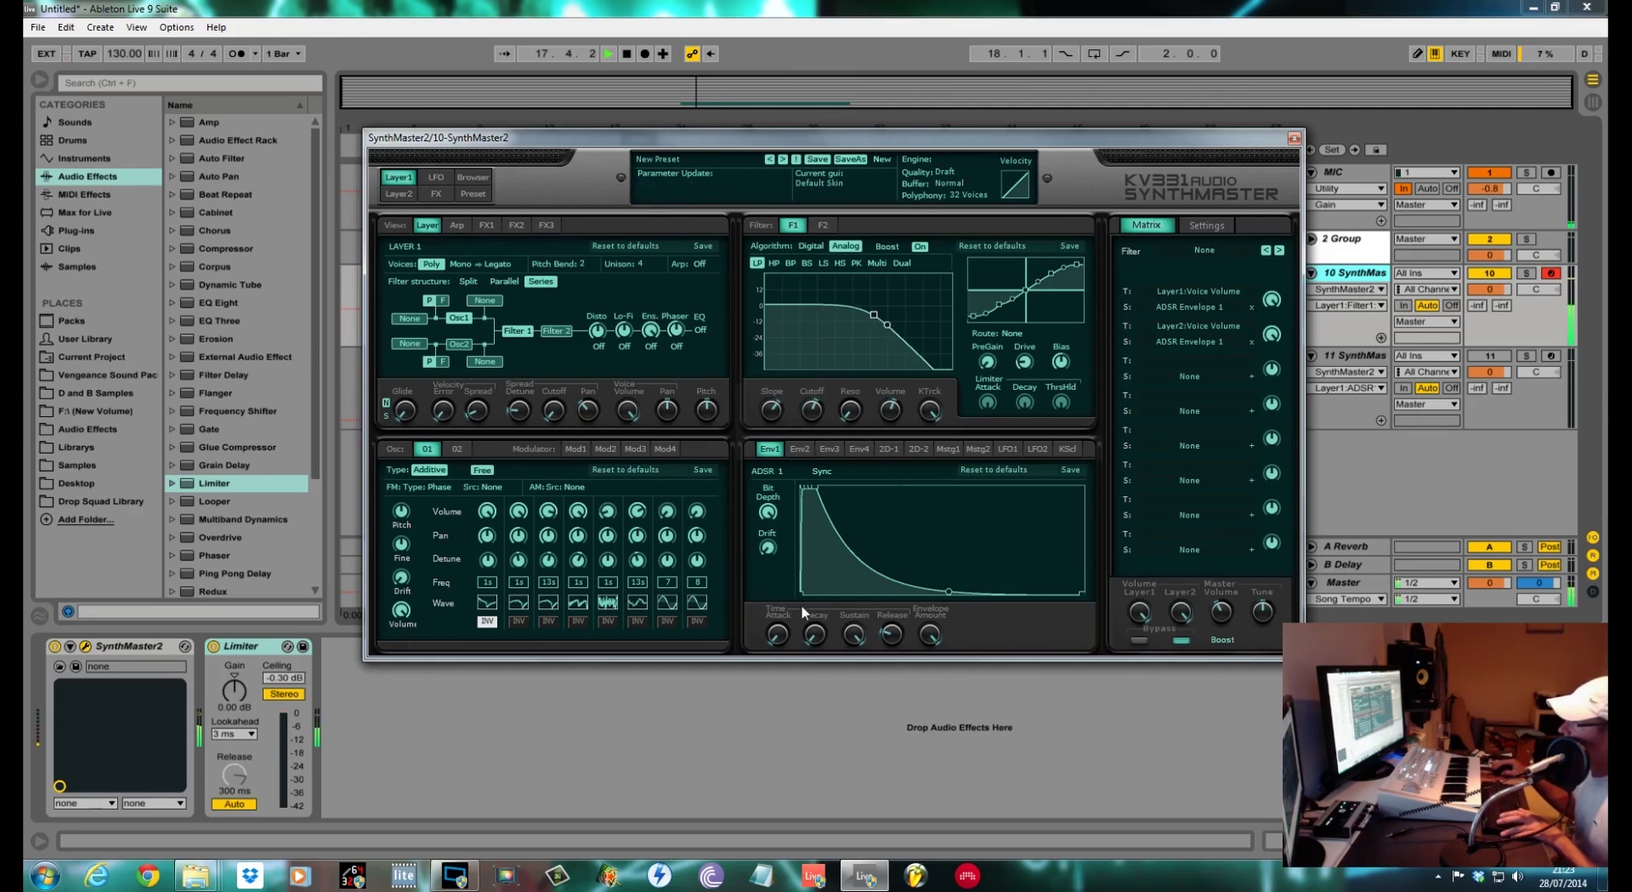
{"action": "left_click_drag", "start_coordinate": [777, 635], "coordinate": [854, 530]}
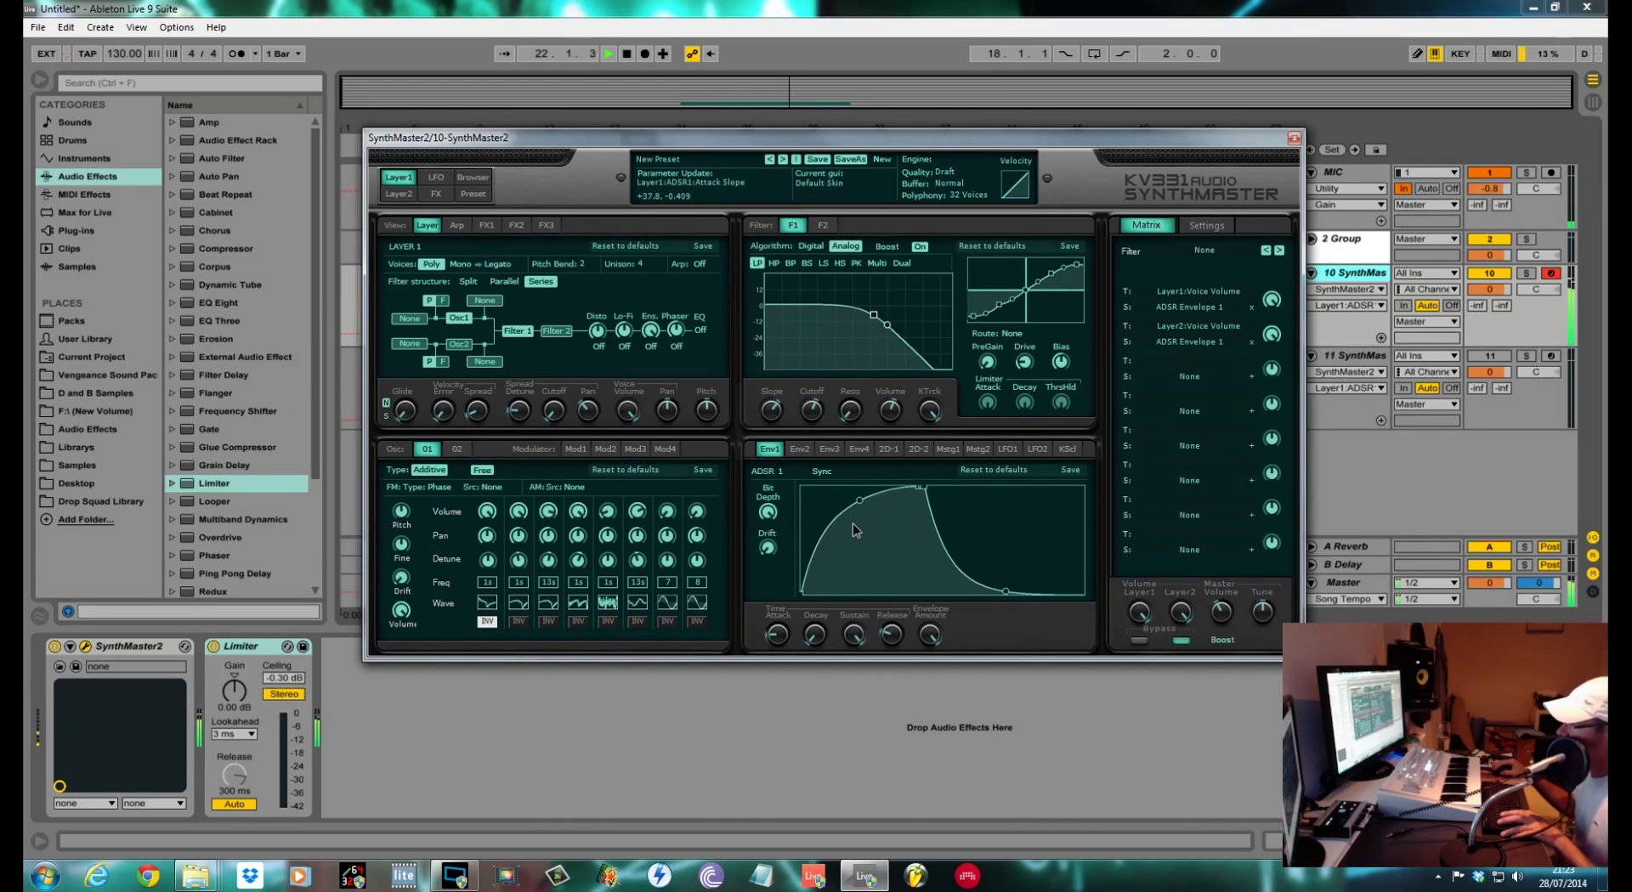
- Set Envelope 1's amount to full, curve its attack, and lower master volume to about +43.1
{"action": "left_click", "coordinate": [926, 640]}
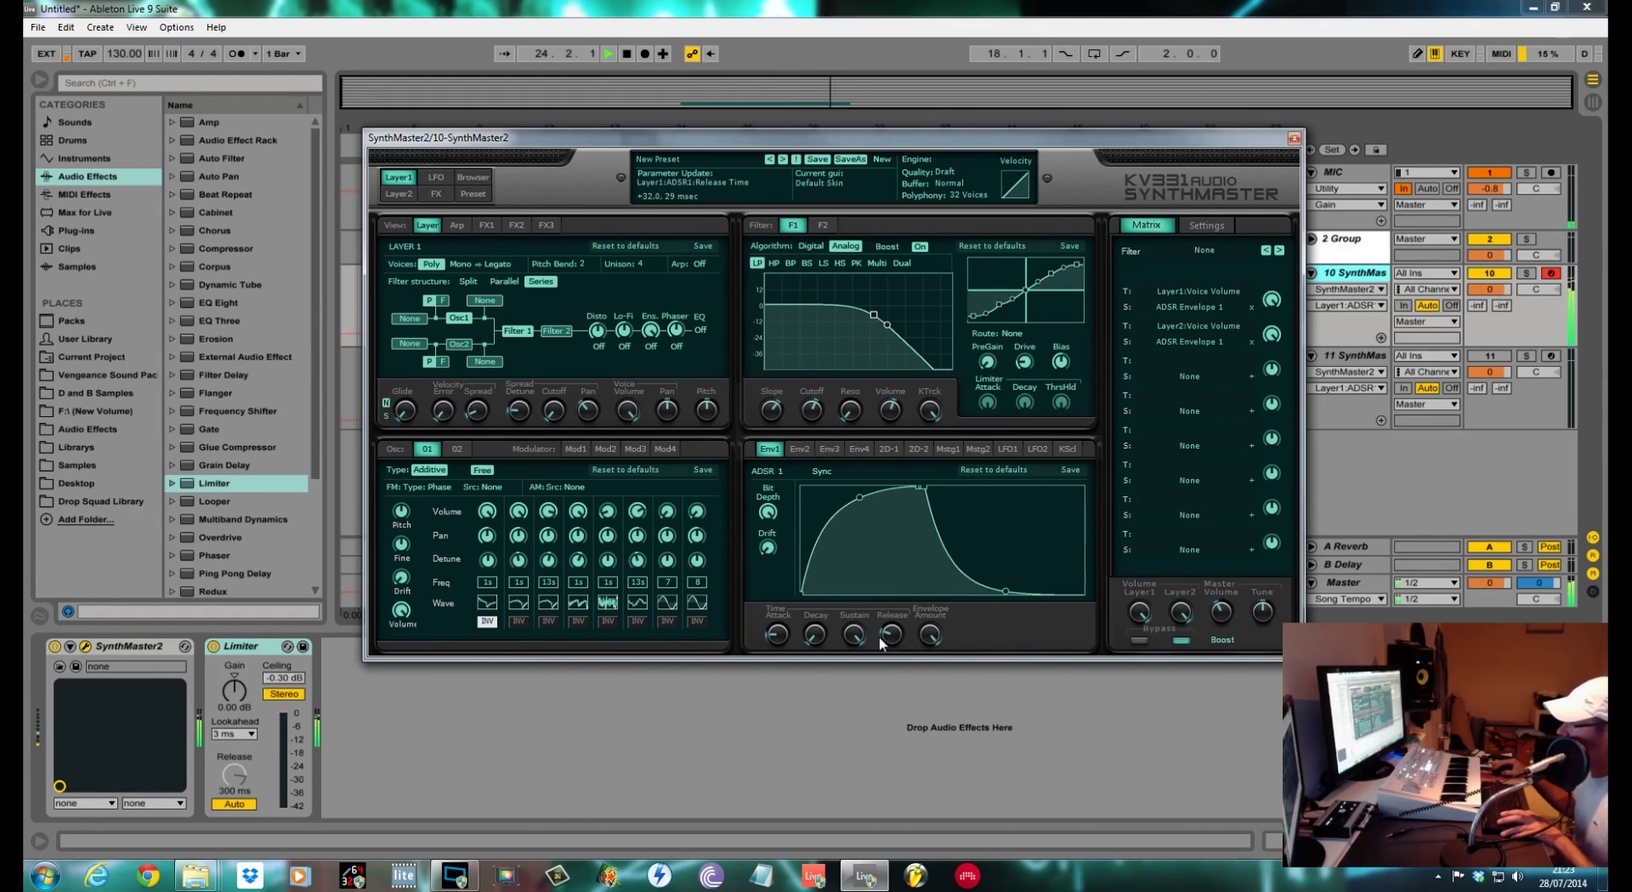
{"action": "left_click", "coordinate": [874, 514]}
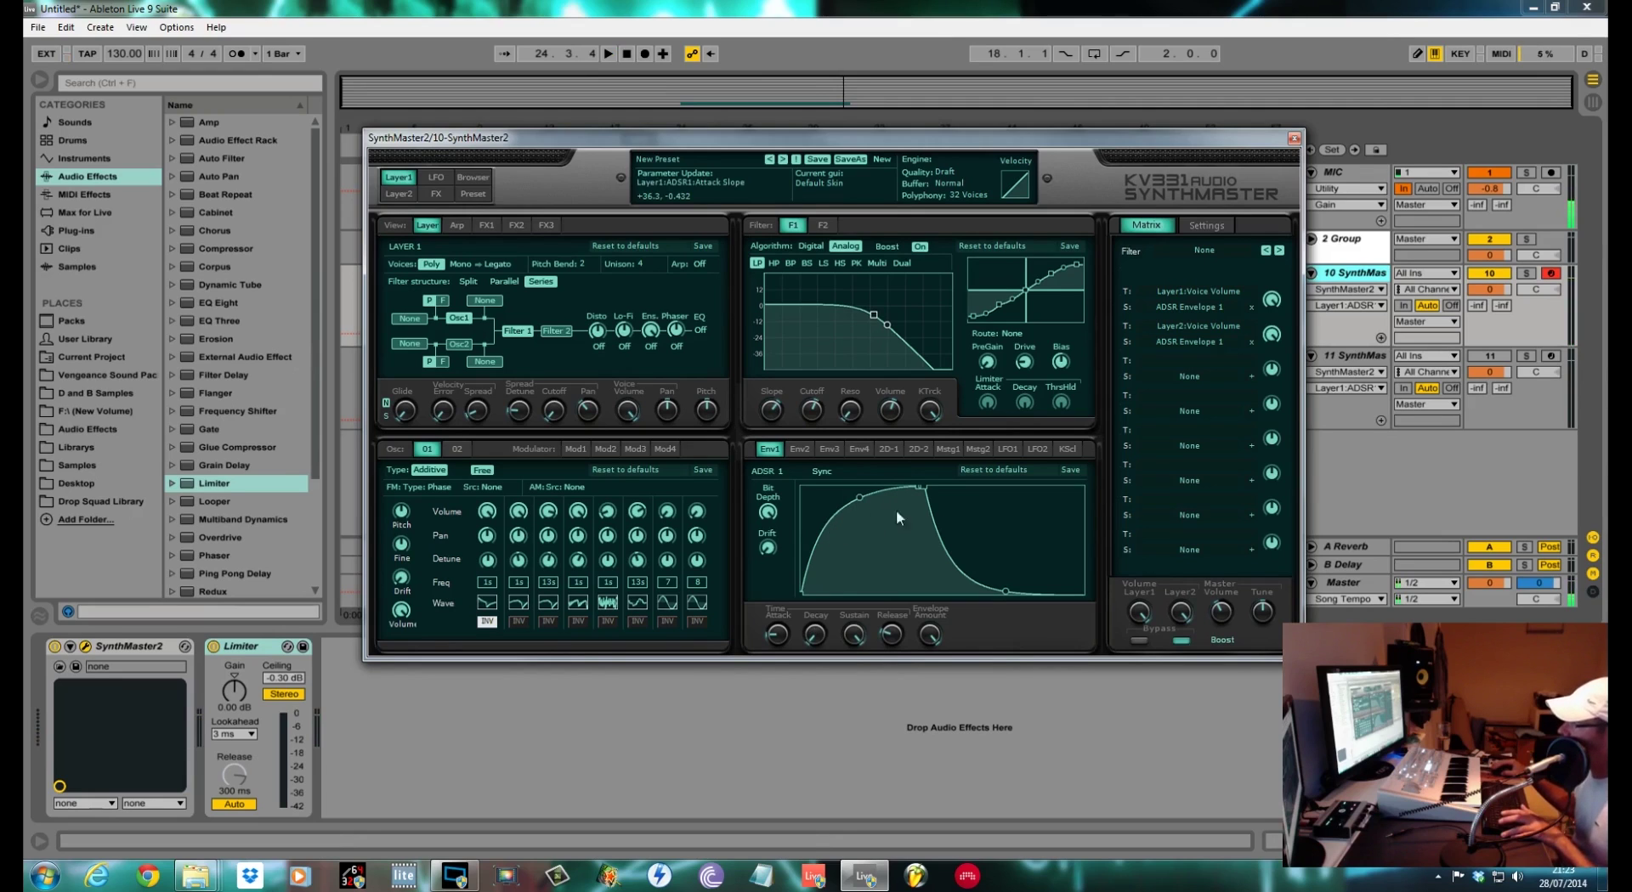
{"action": "key", "text": "space"}
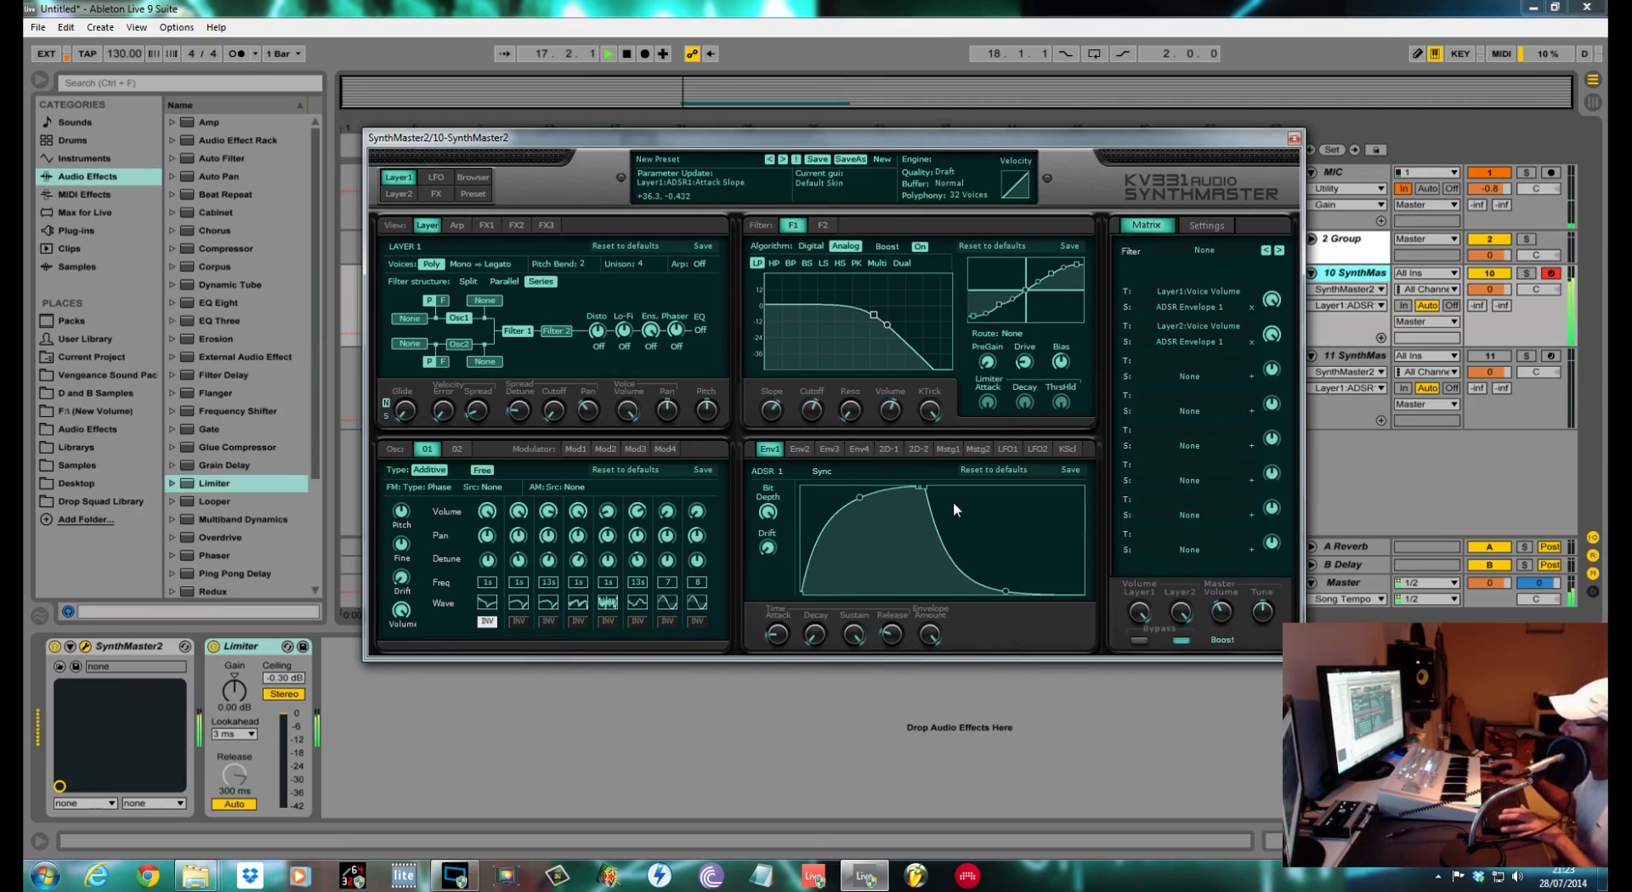
{"action": "left_click", "coordinate": [1221, 612]}
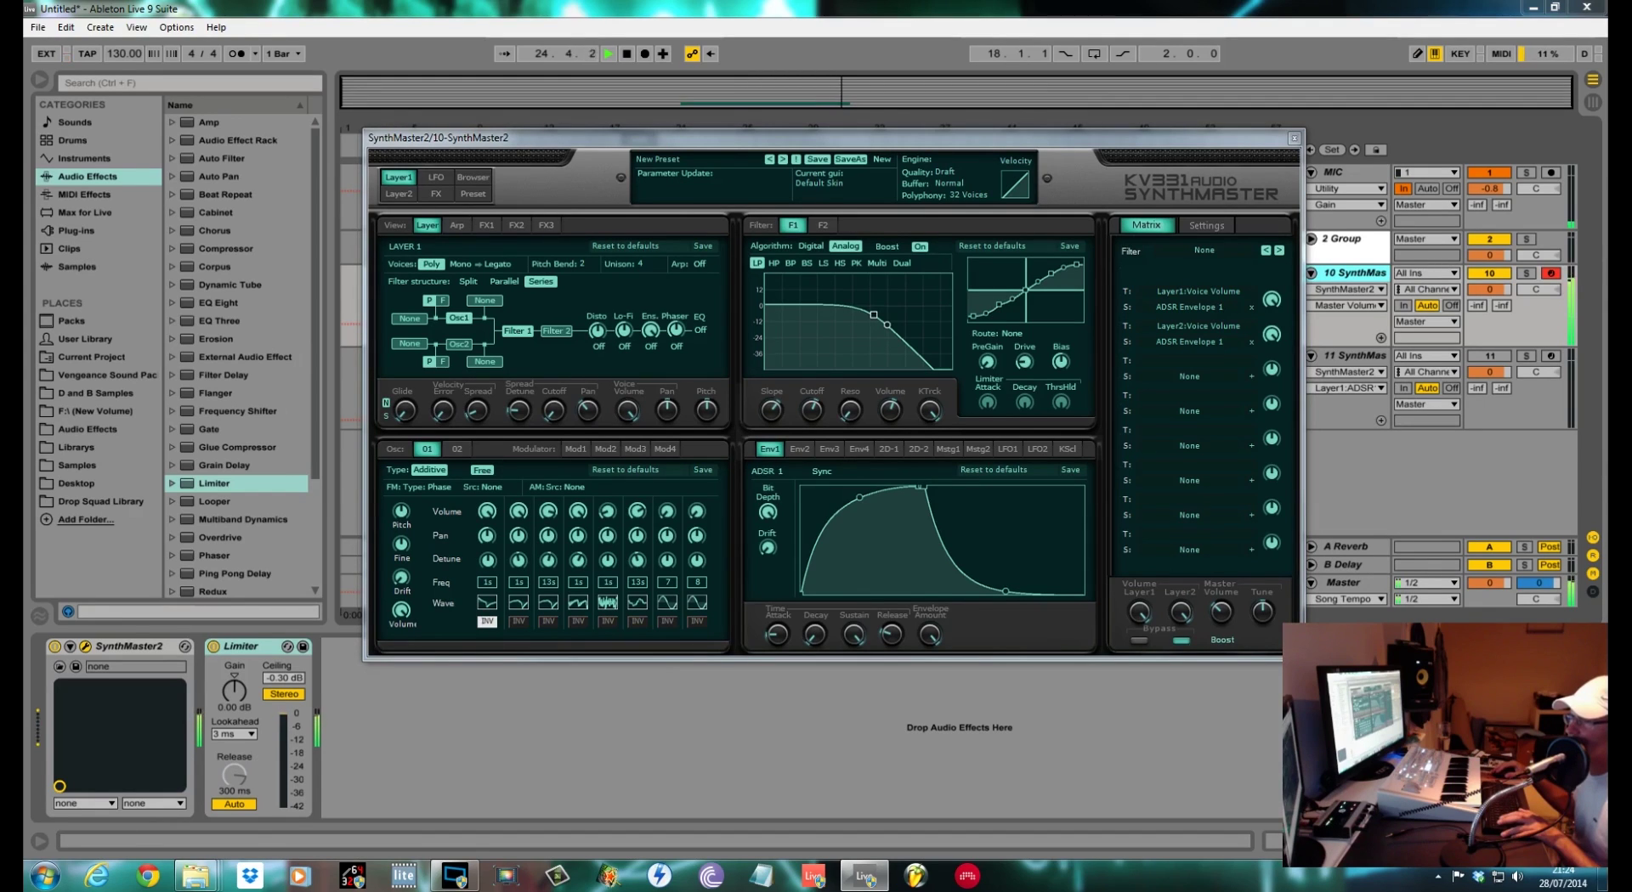
{"action": "key", "text": "space"}
- On the FX2 page, switch on the Ensemble and Distortion effects
{"action": "left_click", "coordinate": [514, 225]}
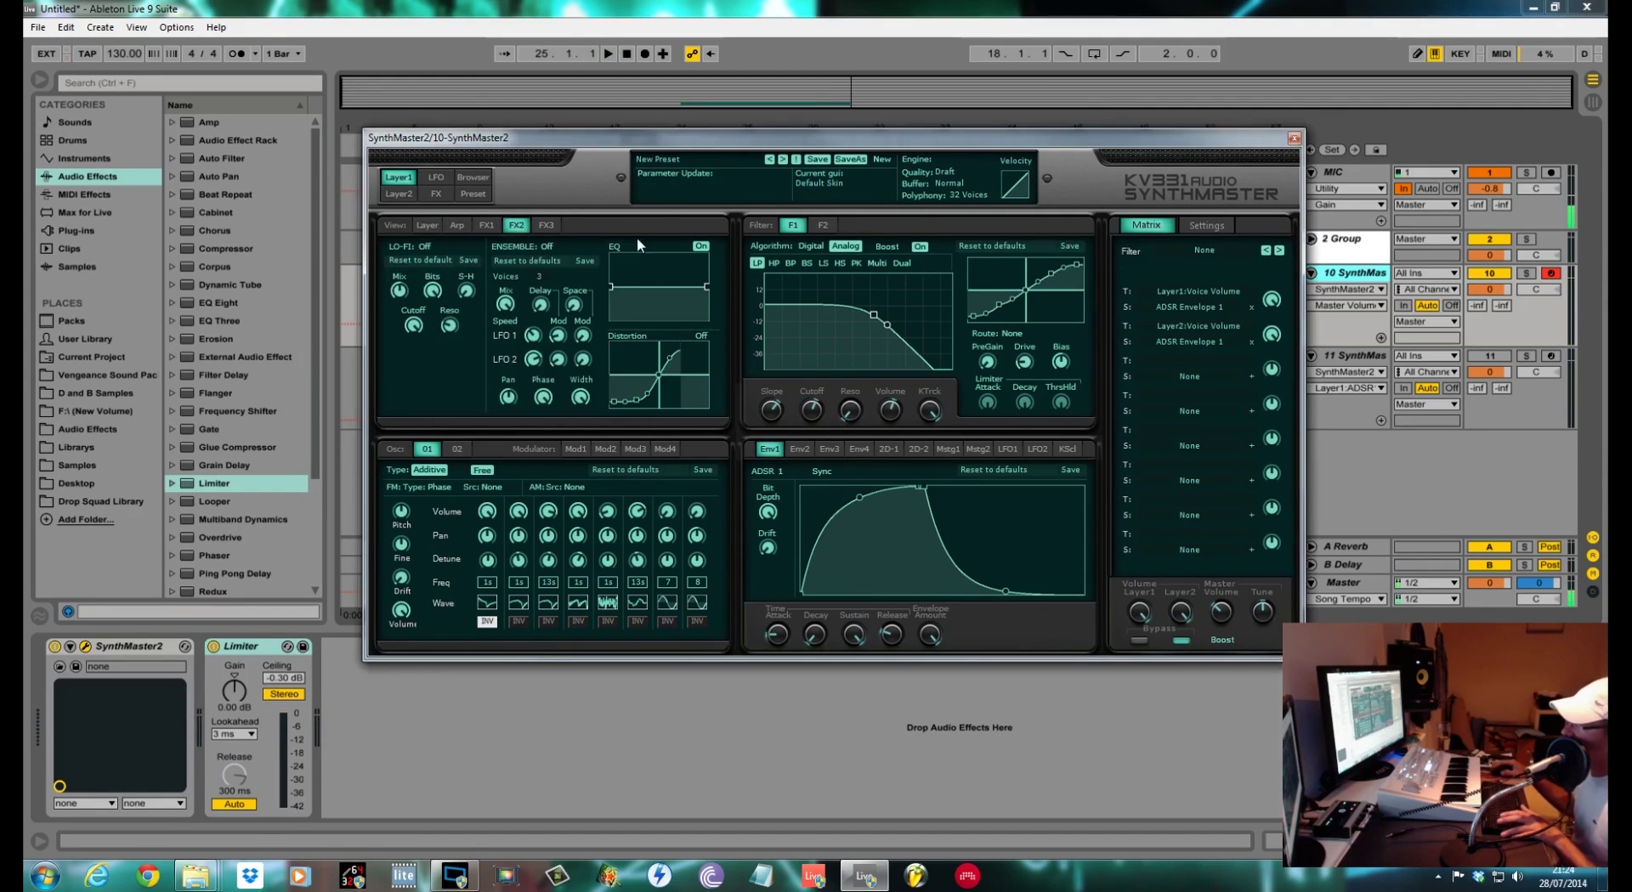
{"action": "left_click", "coordinate": [548, 246]}
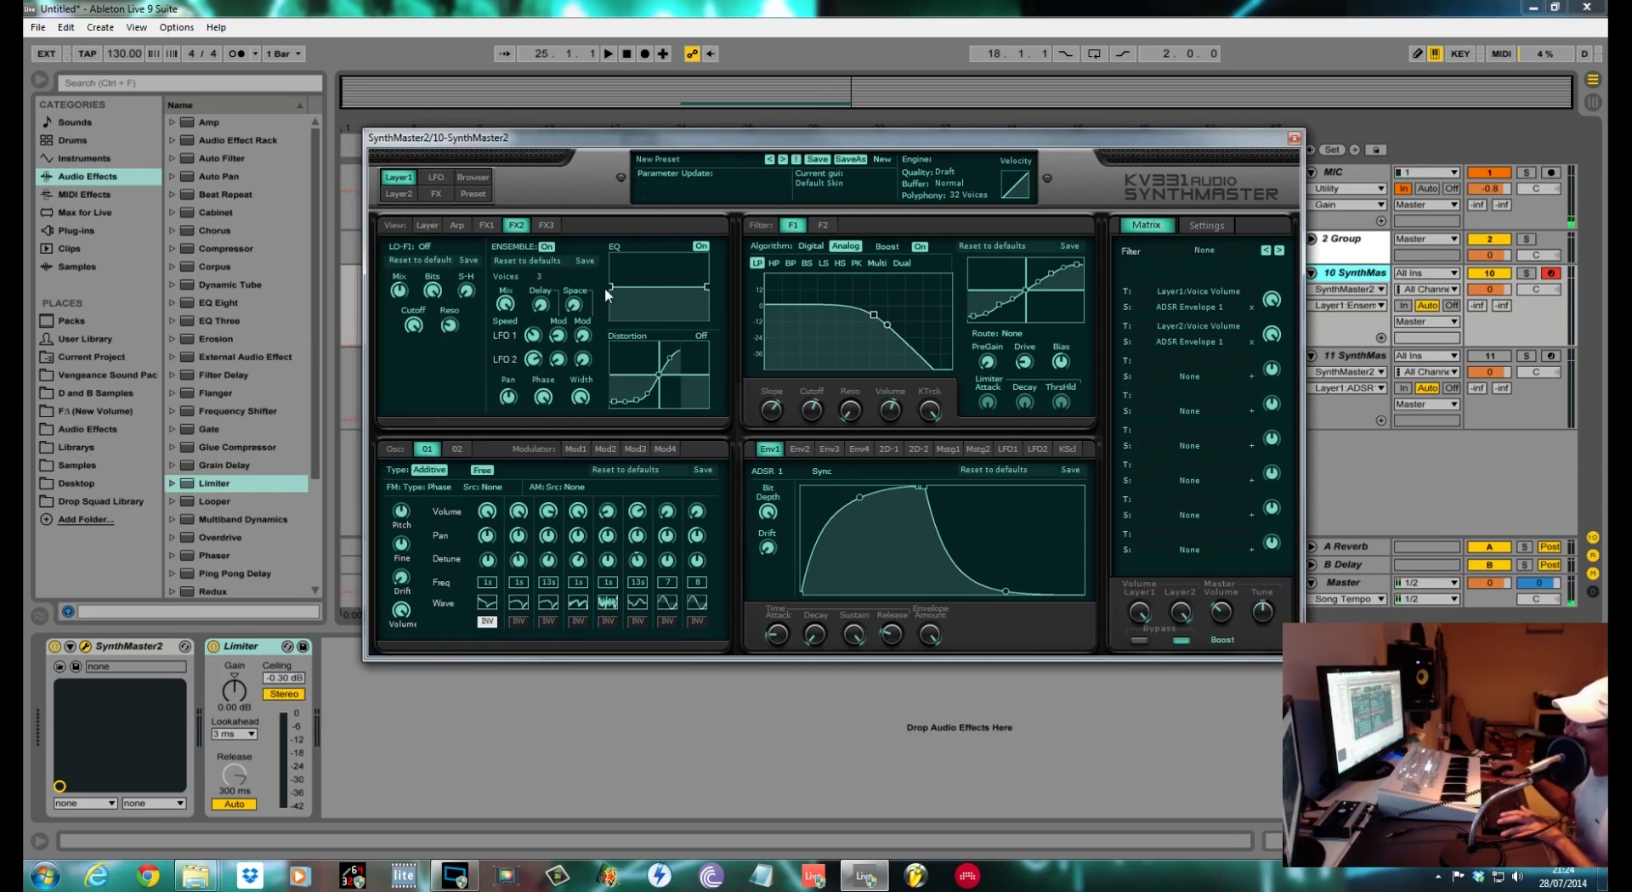
{"action": "mouse_move", "coordinate": [614, 282]}
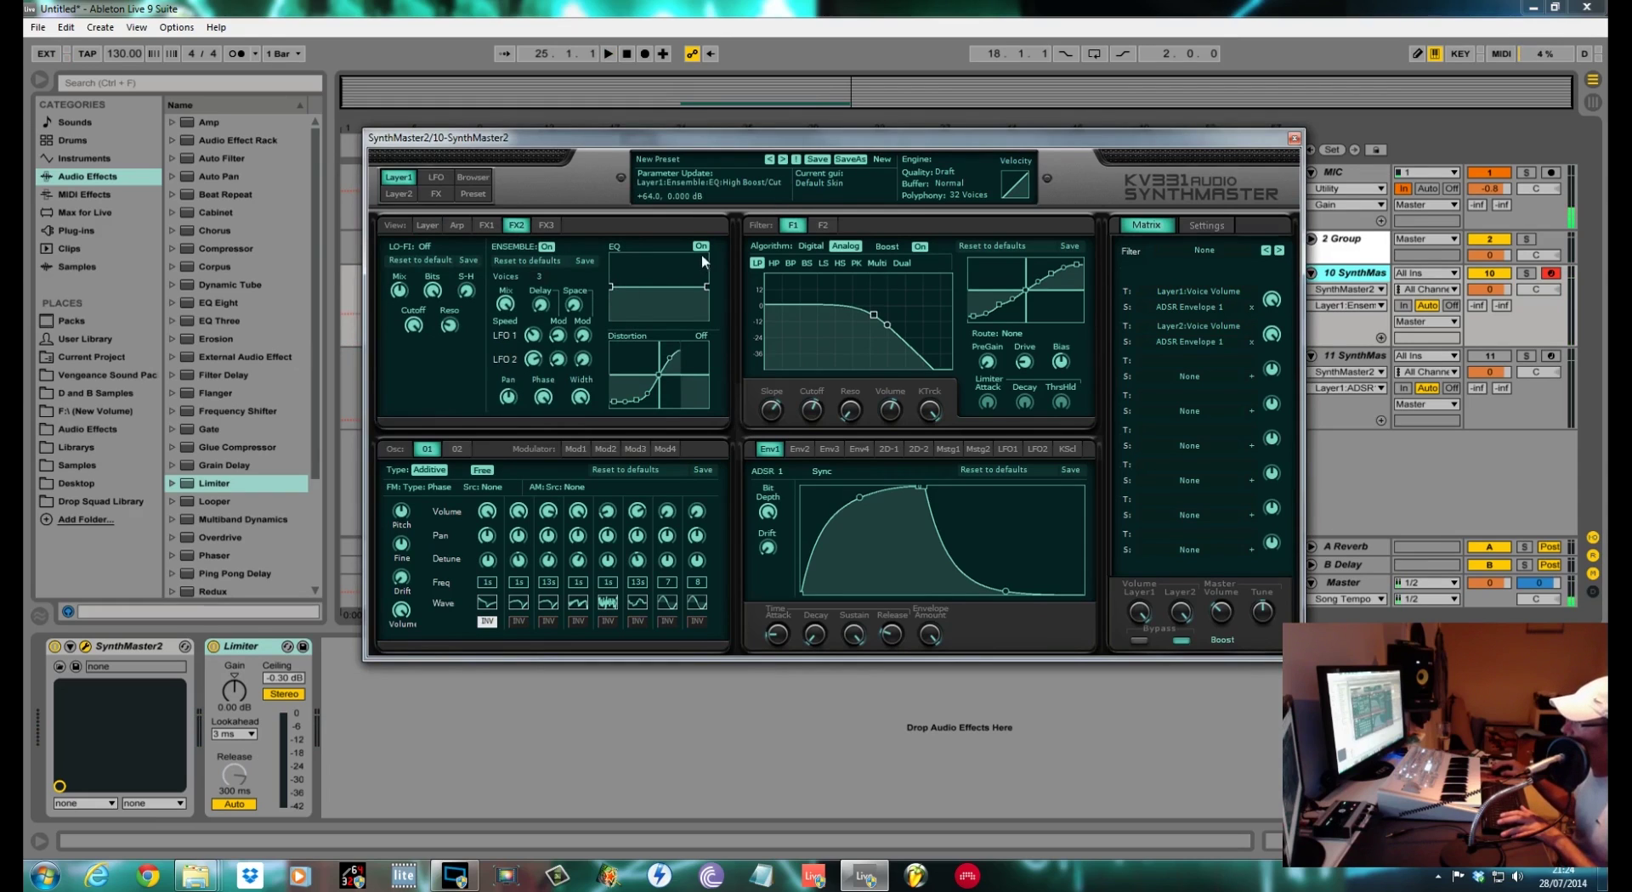
{"action": "left_click", "coordinate": [699, 339]}
{"action": "mouse_move", "coordinate": [665, 357]}
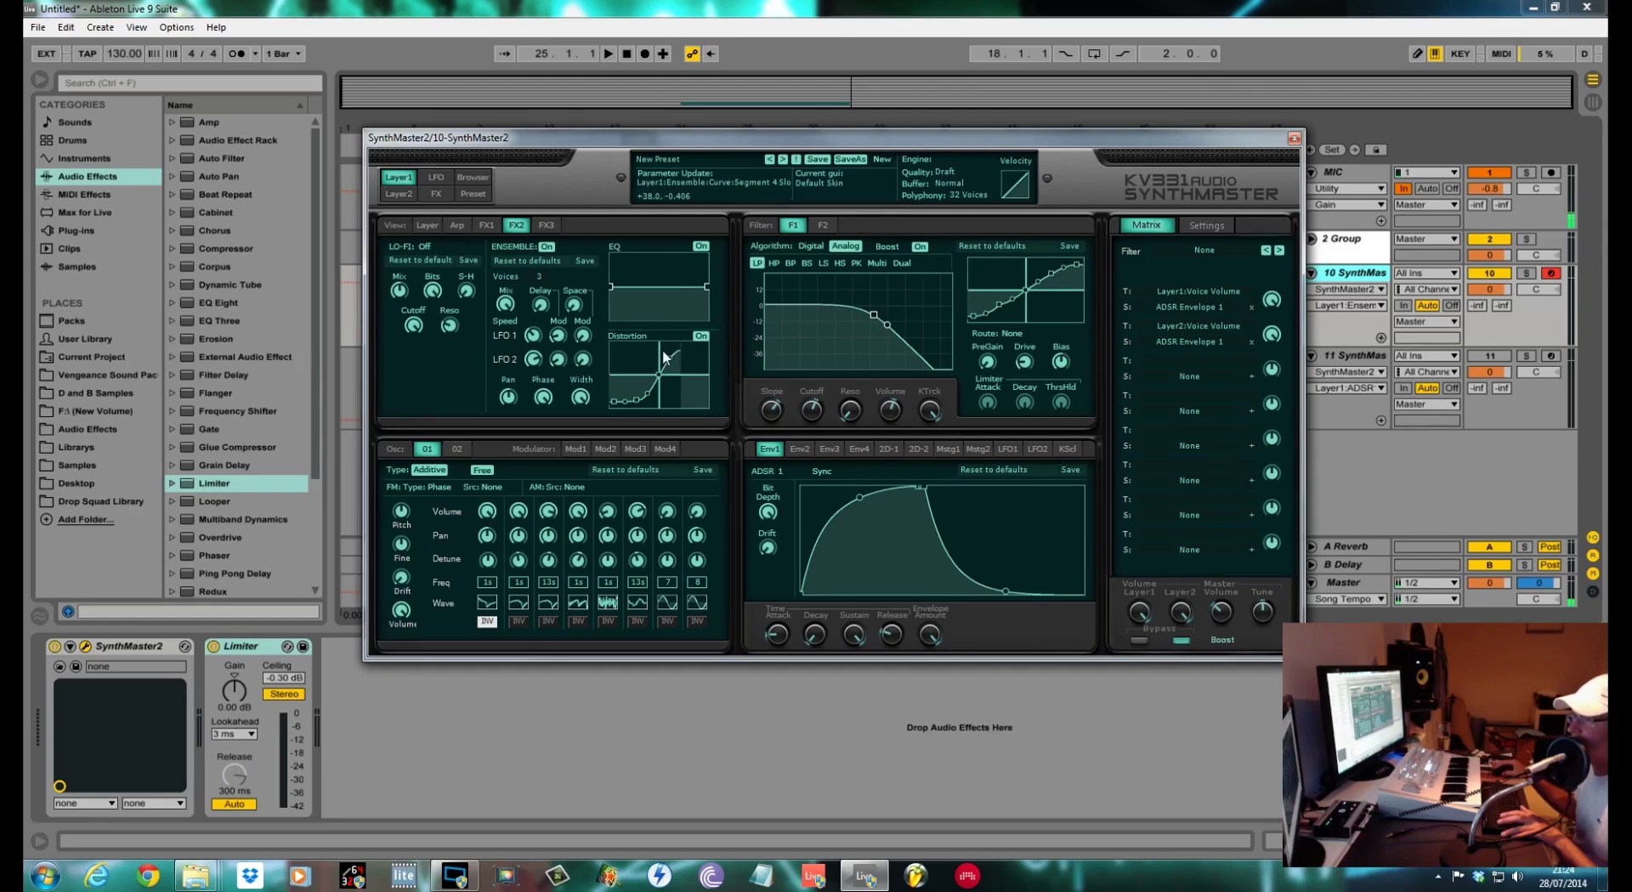
{"action": "mouse_move", "coordinate": [651, 401]}
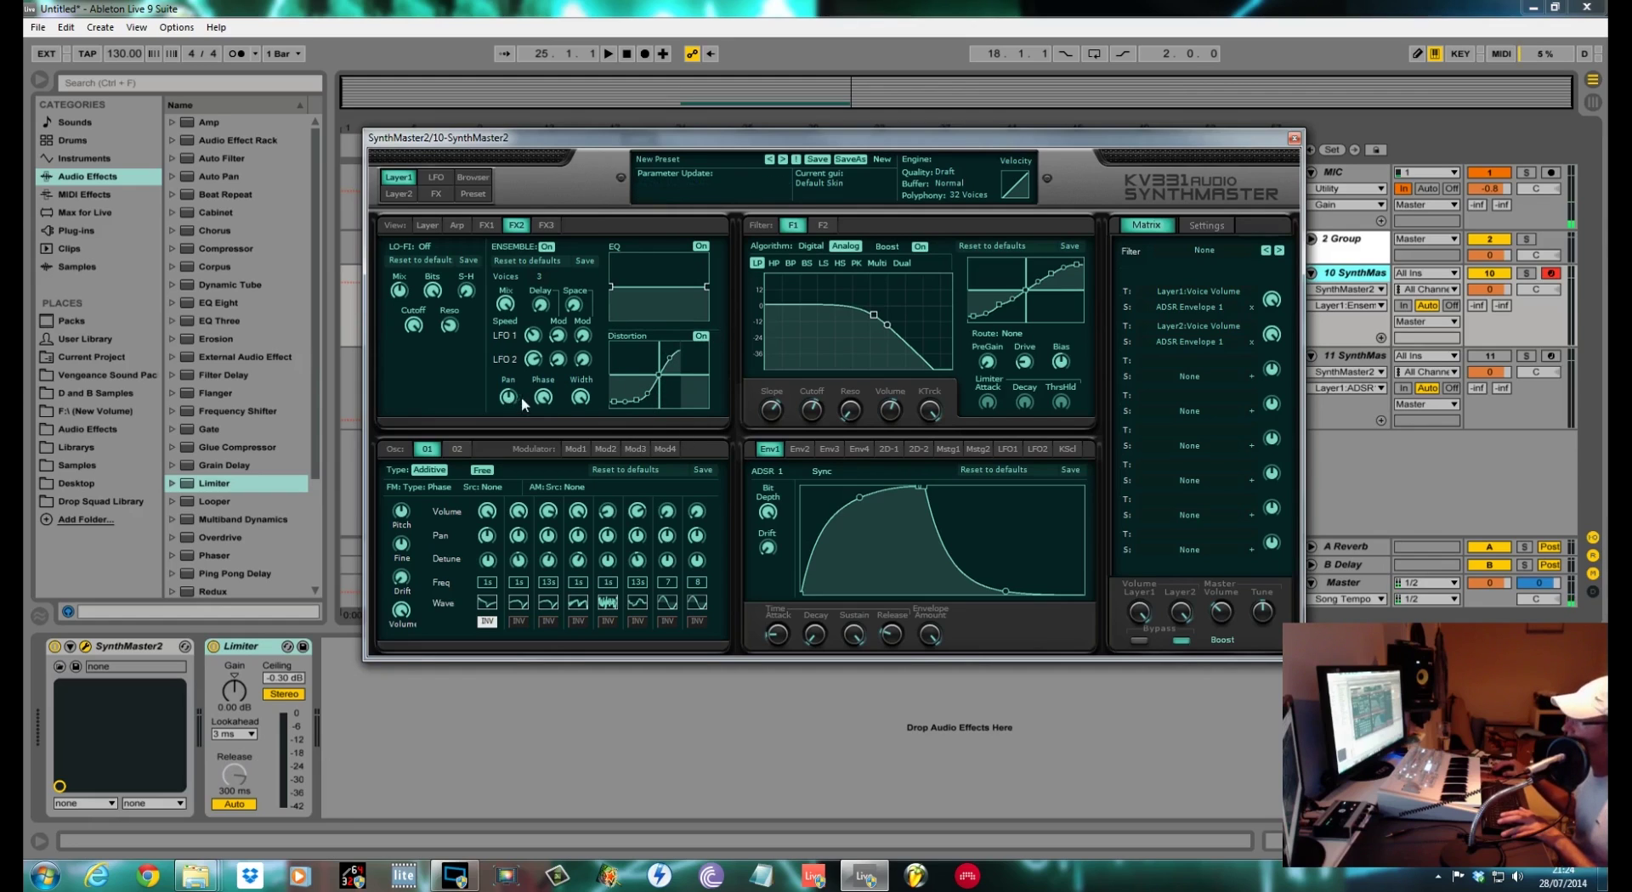
{"action": "mouse_move", "coordinate": [585, 403]}
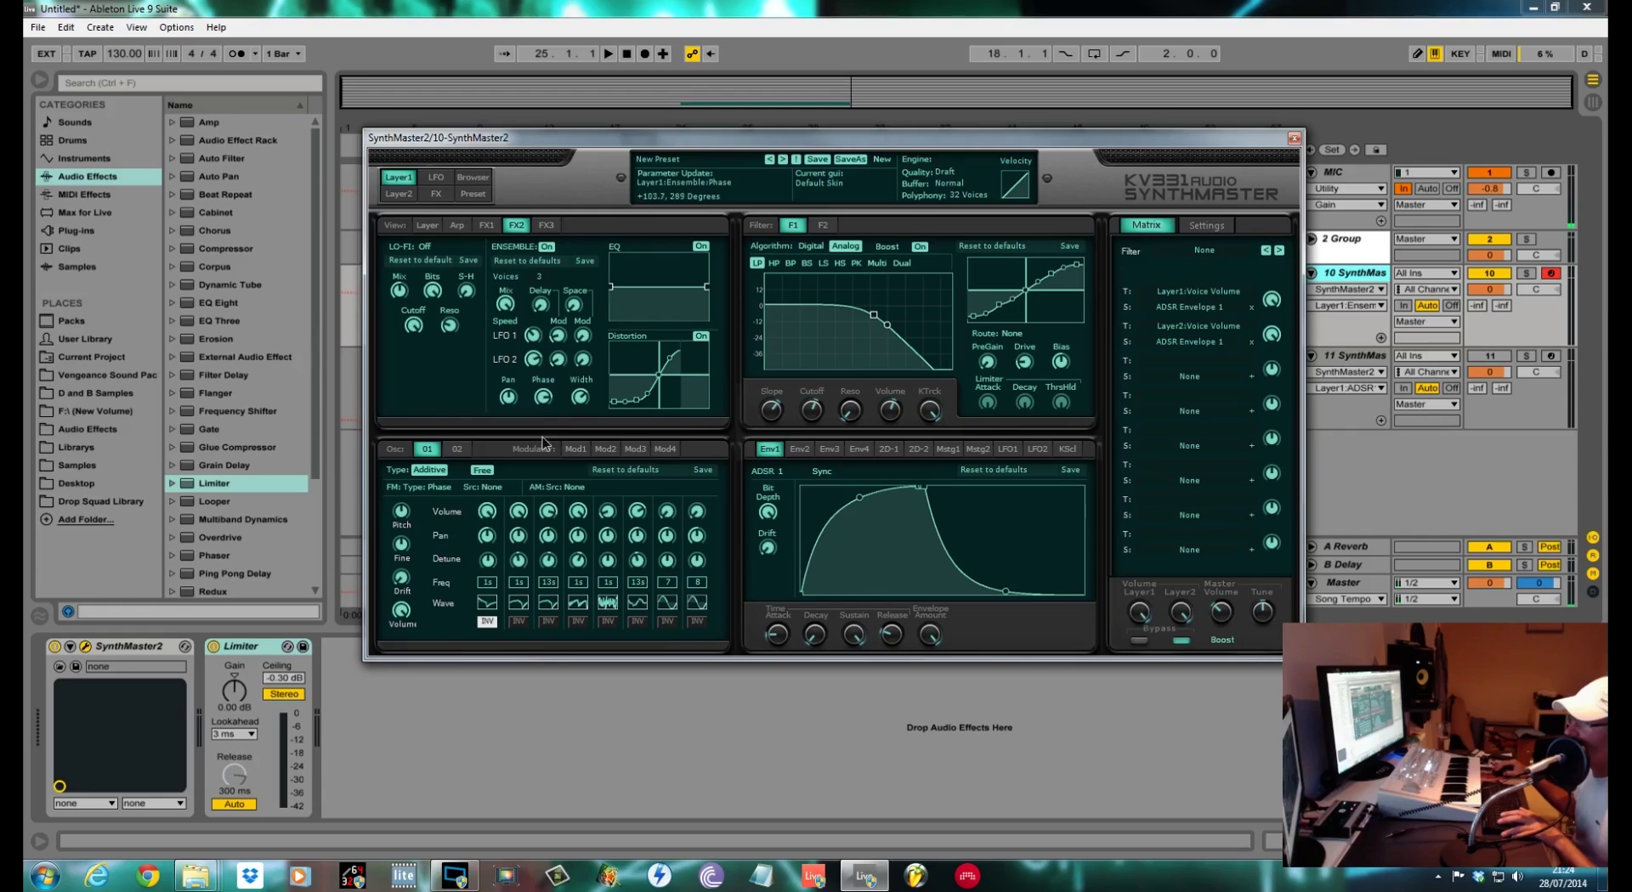
- Lower ensemble phase to about 250° and mix to about 0.128, and set EQ low frequency near 117 Hz
{"action": "left_click_drag", "start_coordinate": [545, 449], "coordinate": [546, 469]}
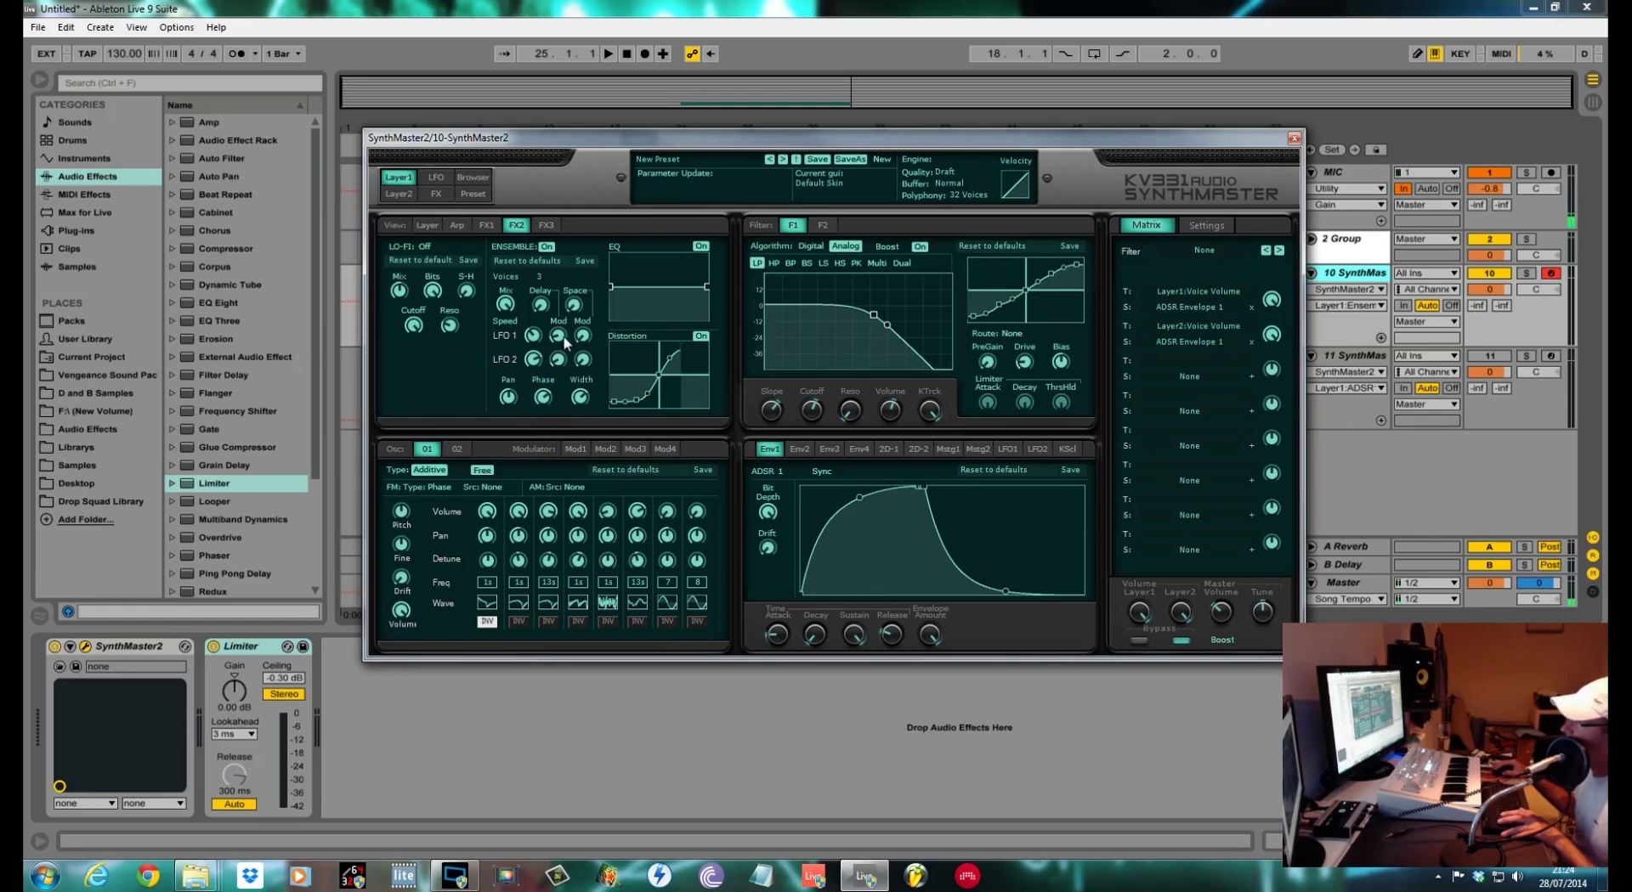
{"action": "mouse_move", "coordinate": [533, 344]}
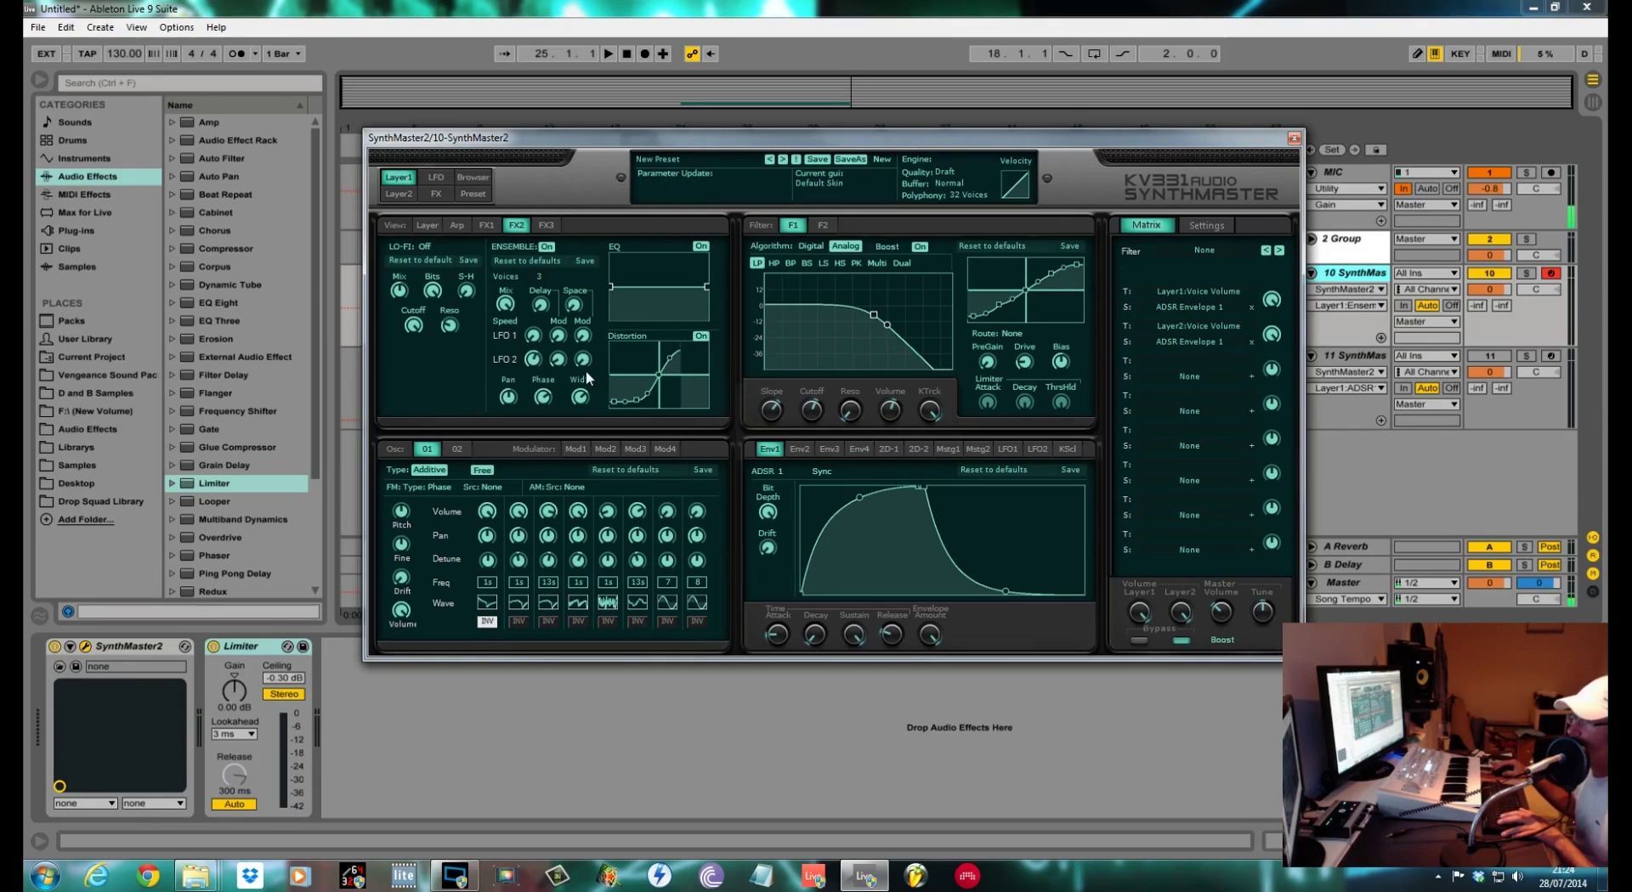
{"action": "key", "text": "space"}
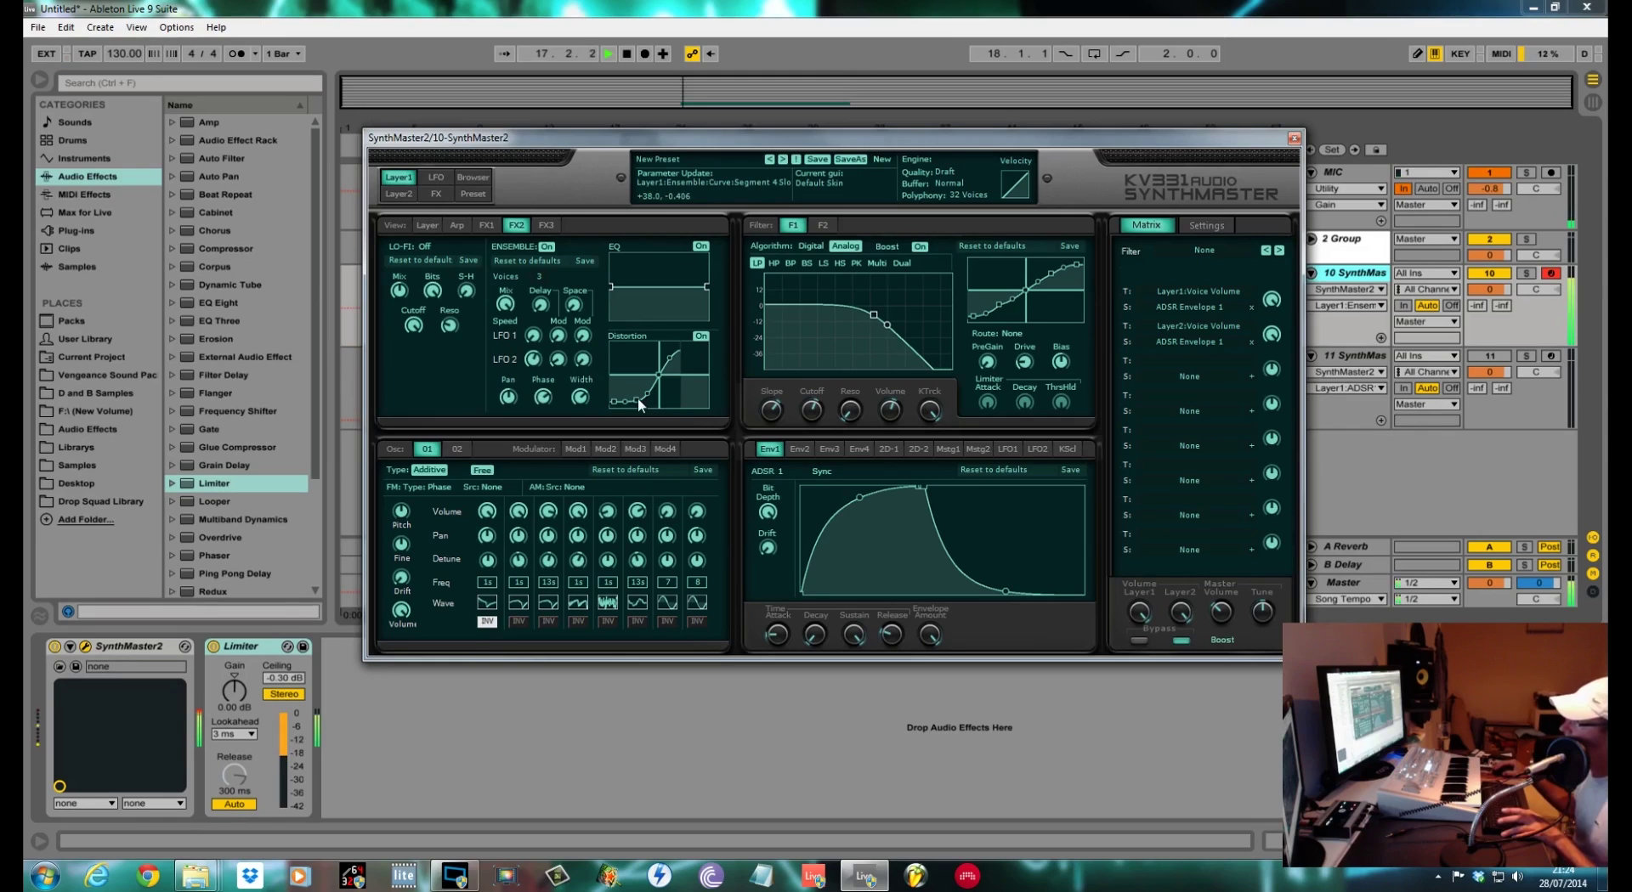
{"action": "left_click_drag", "start_coordinate": [507, 308], "coordinate": [514, 493]}
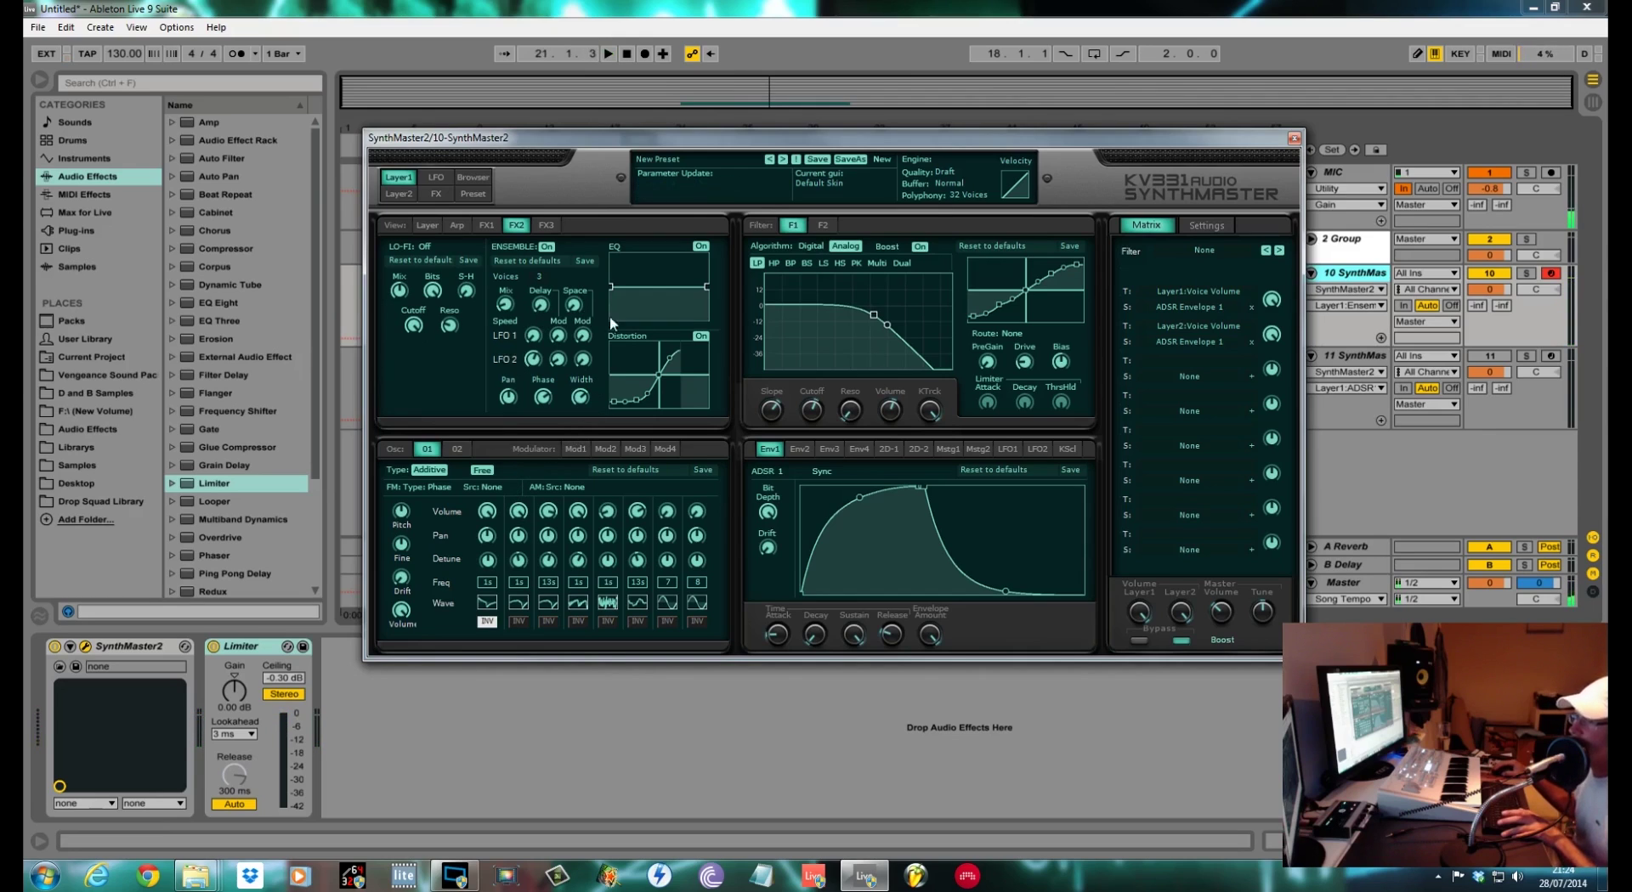
{"action": "left_click_drag", "start_coordinate": [613, 289], "coordinate": [643, 291]}
- Reset the EQ low node, set the high node to about 468 Hz, and bend the distortion curve upward
{"action": "double_click", "coordinate": [655, 303]}
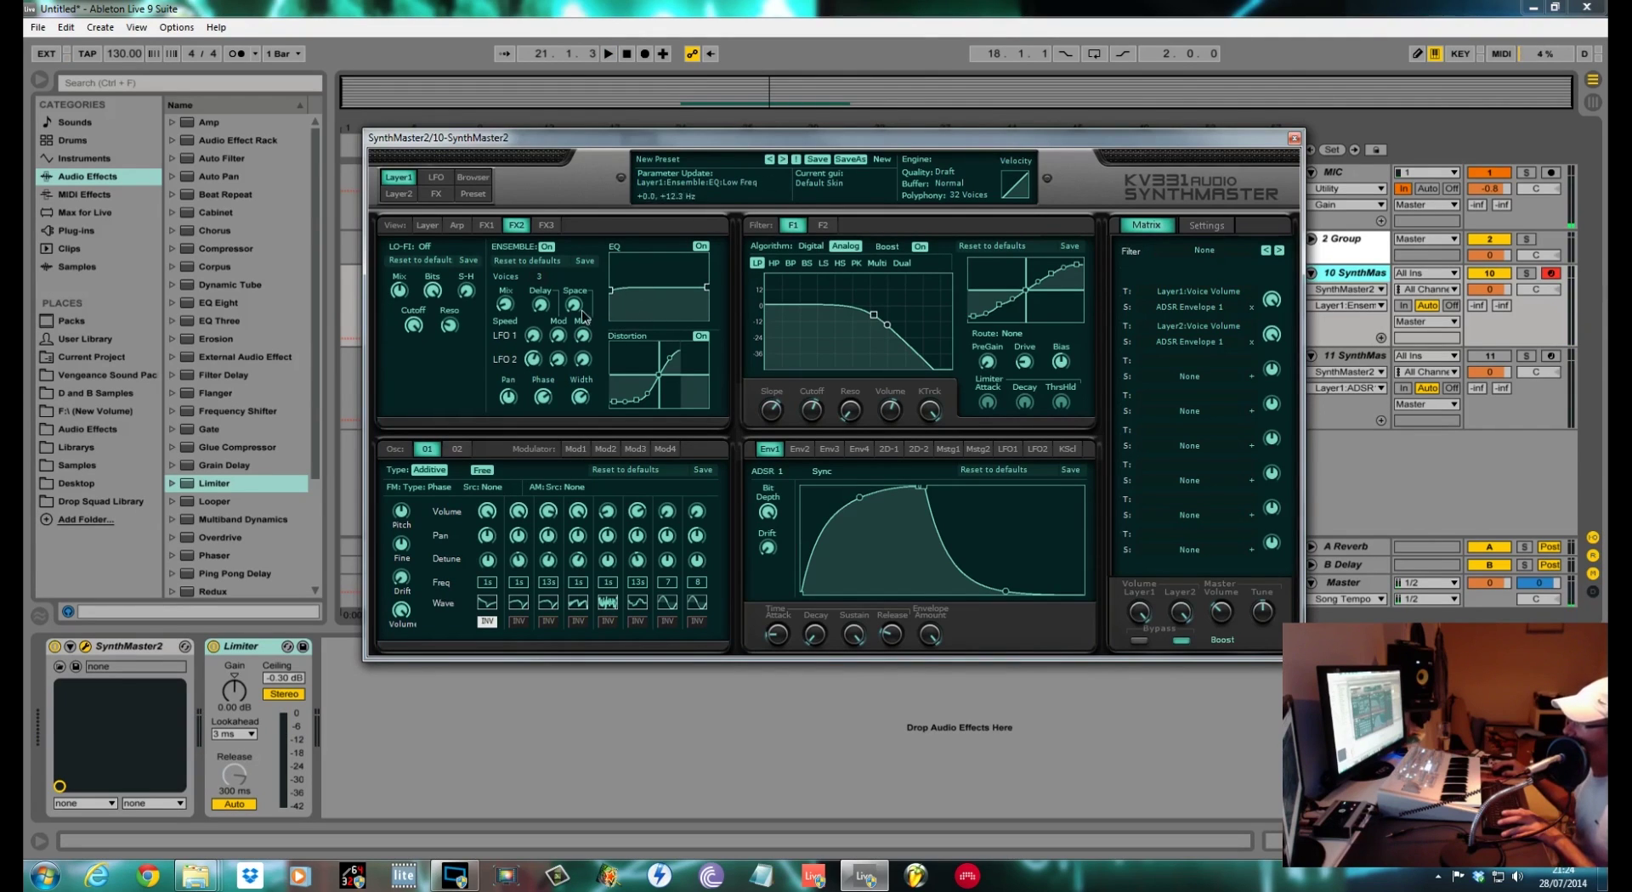
{"action": "left_click_drag", "start_coordinate": [709, 291], "coordinate": [657, 263]}
{"action": "left_click", "coordinate": [639, 391]}
{"action": "key", "text": "space"}
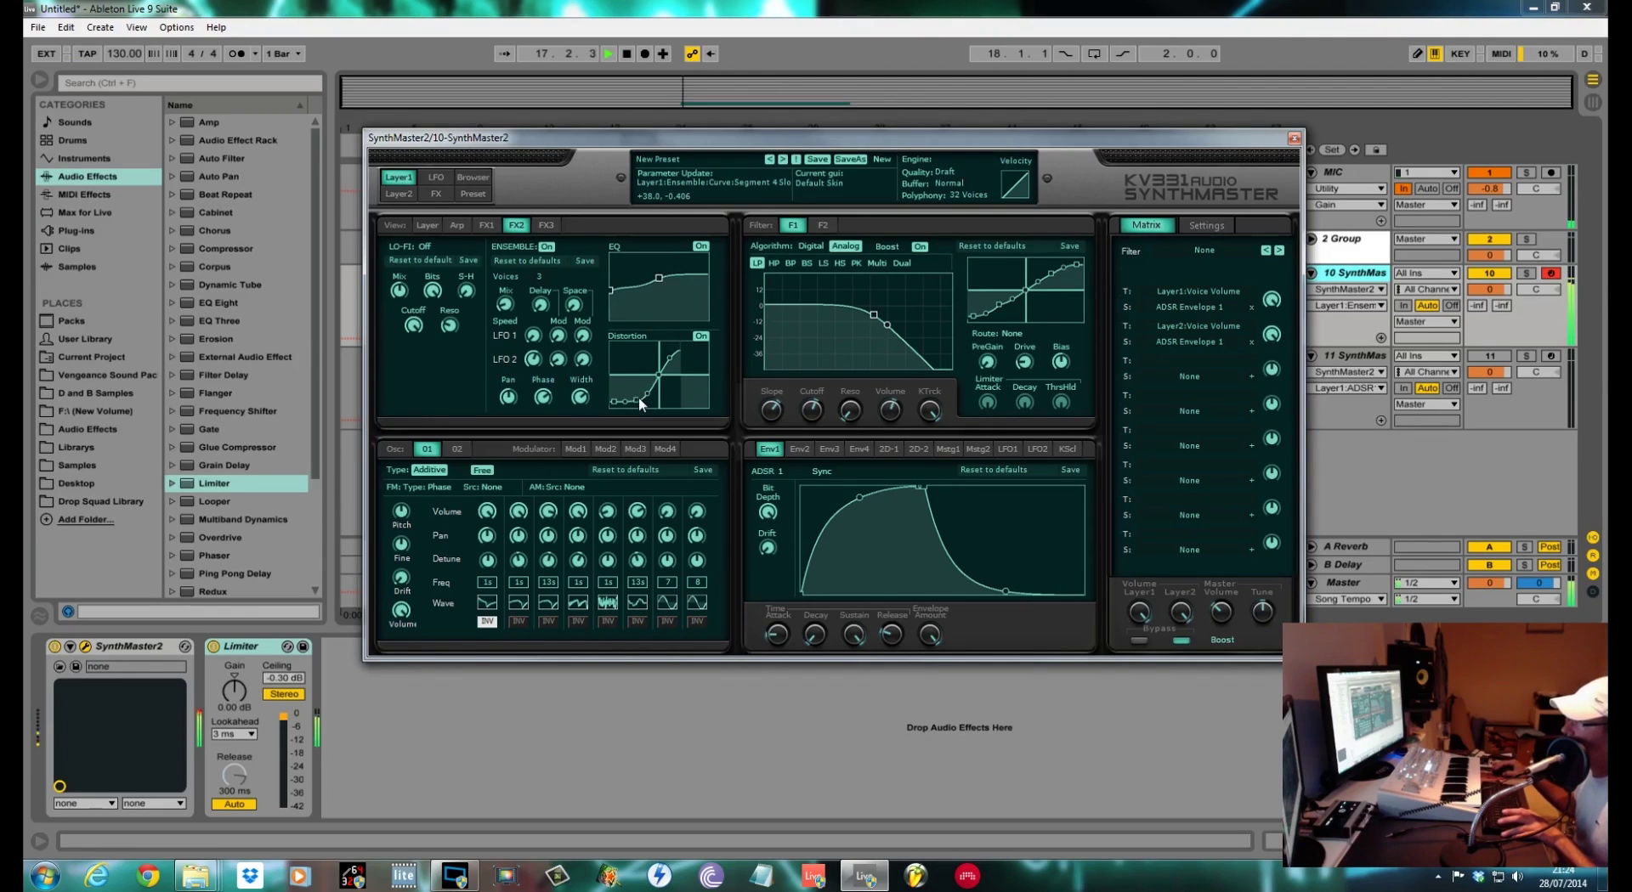
{"action": "left_click_drag", "start_coordinate": [640, 391], "coordinate": [625, 410]}
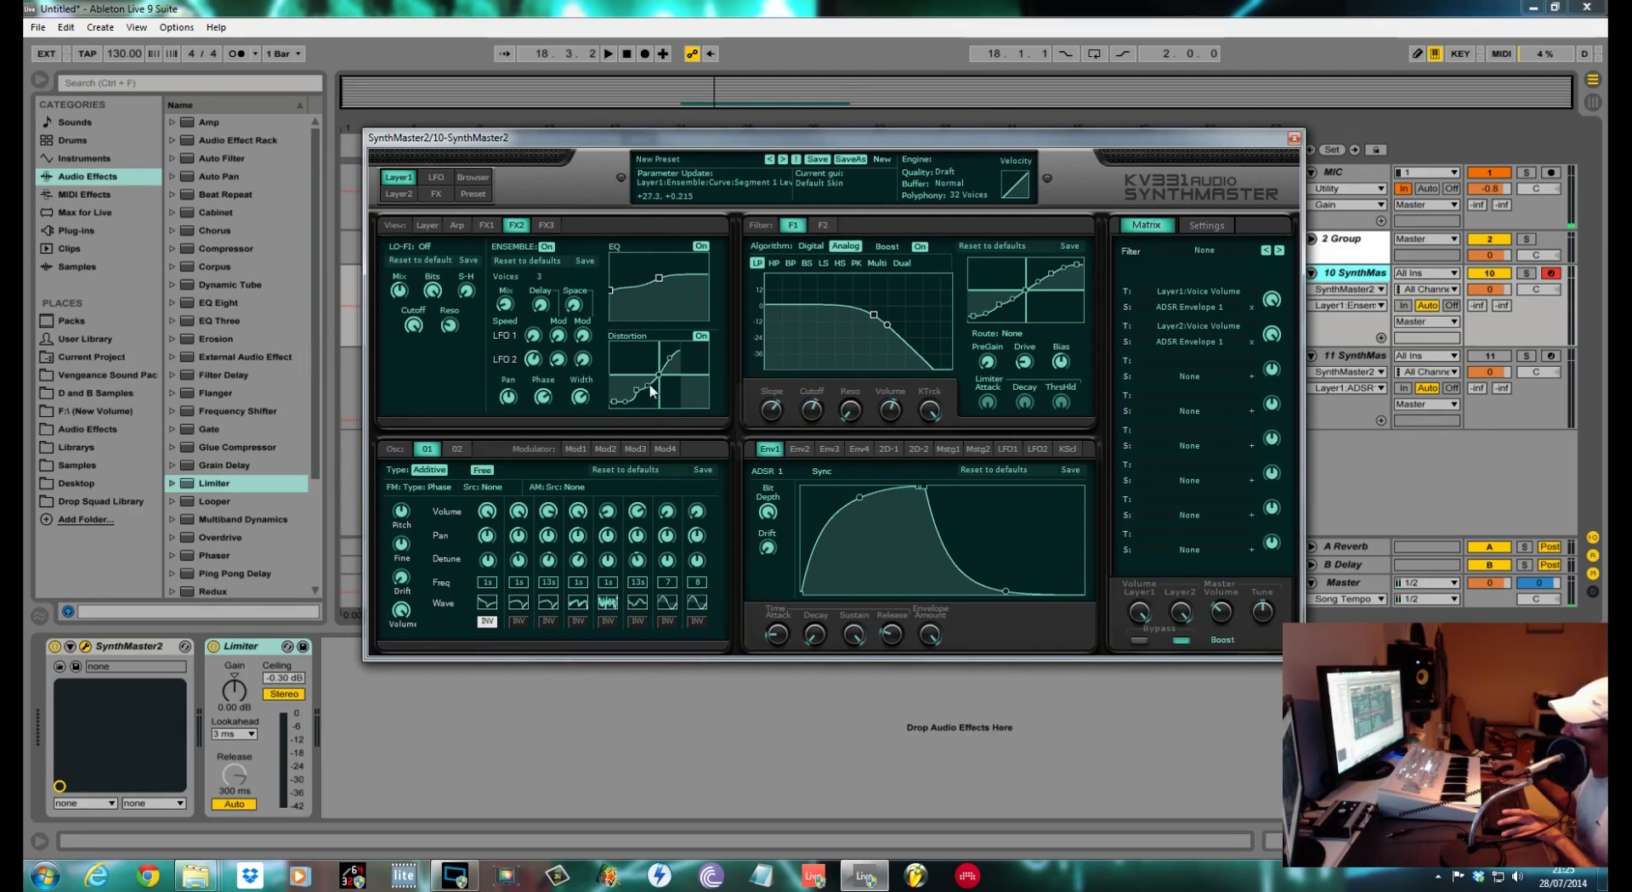
{"action": "left_click_drag", "start_coordinate": [651, 380], "coordinate": [643, 346]}
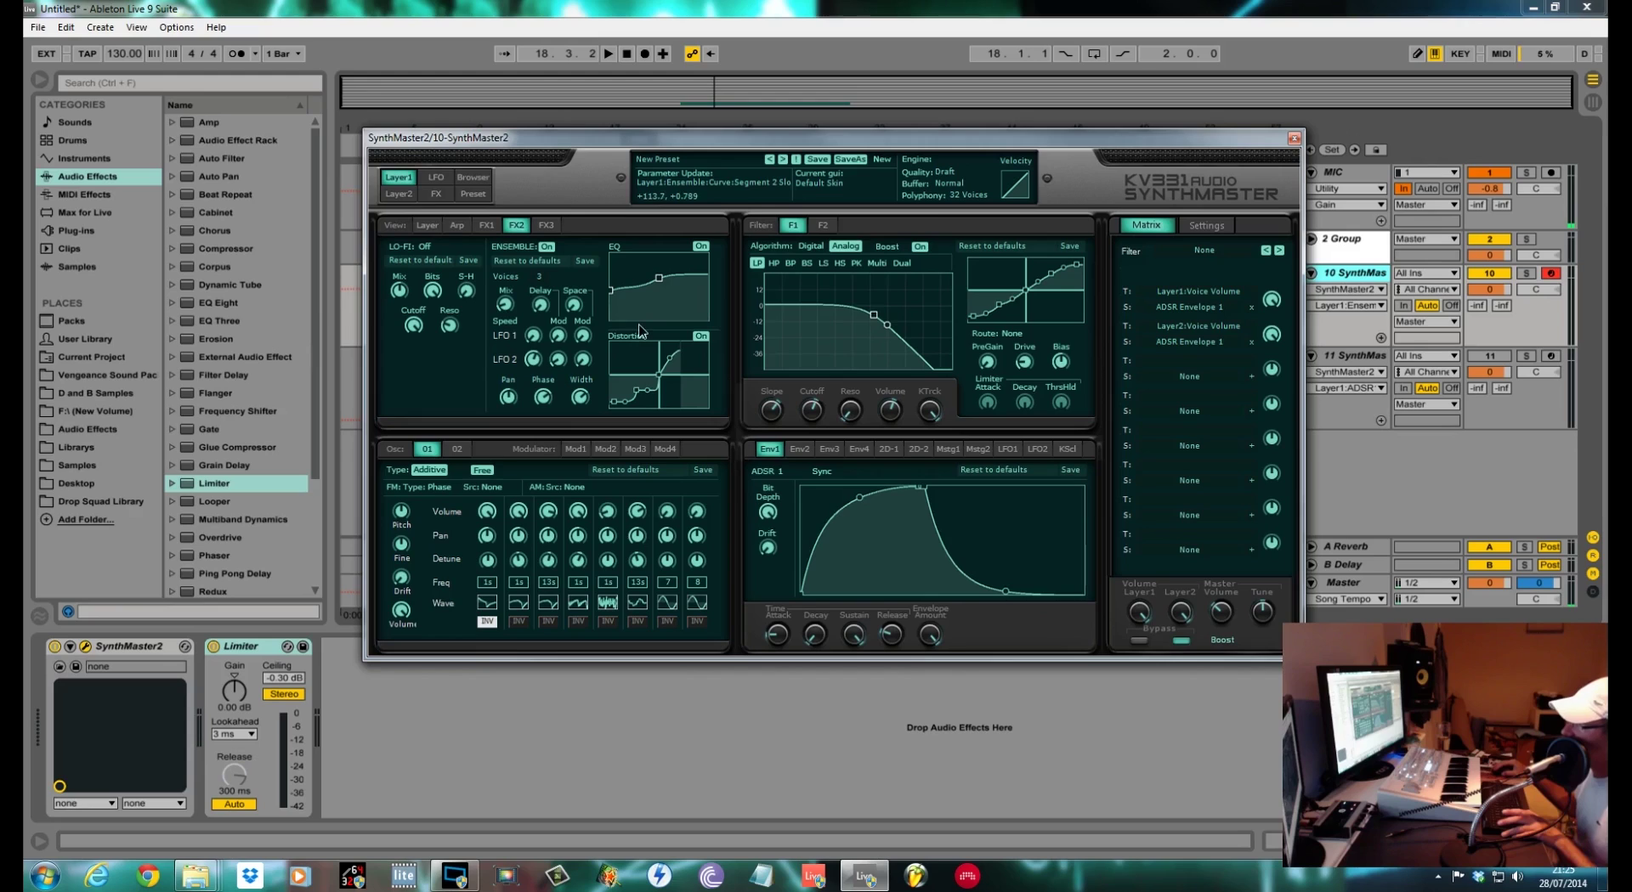
{"action": "left_click", "coordinate": [615, 396]}
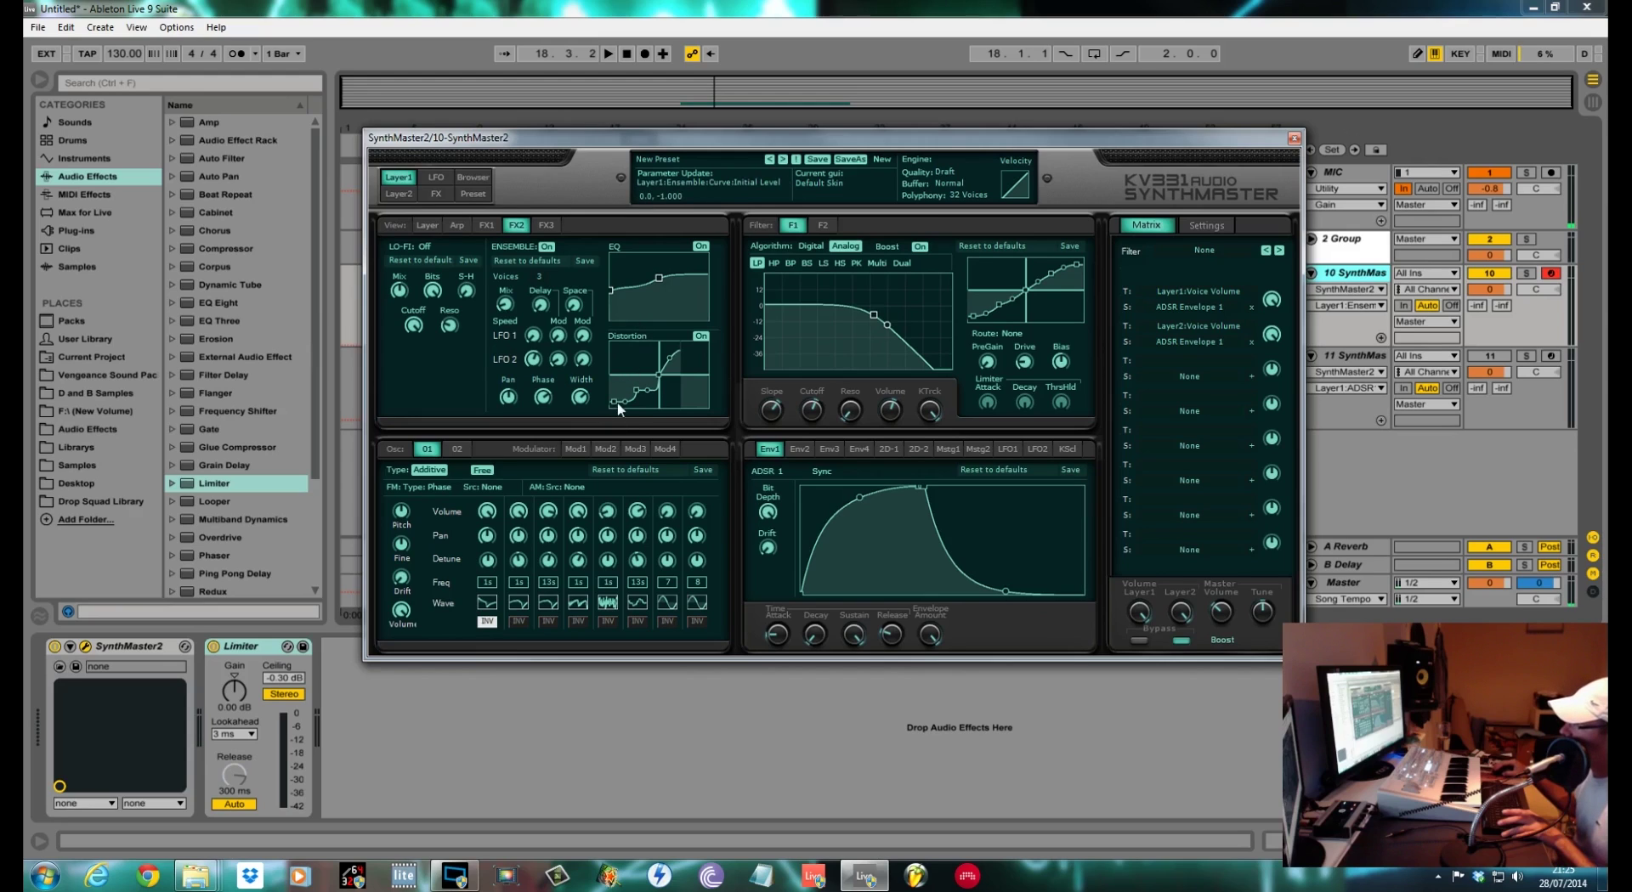
{"action": "left_click_drag", "start_coordinate": [615, 400], "coordinate": [624, 404]}
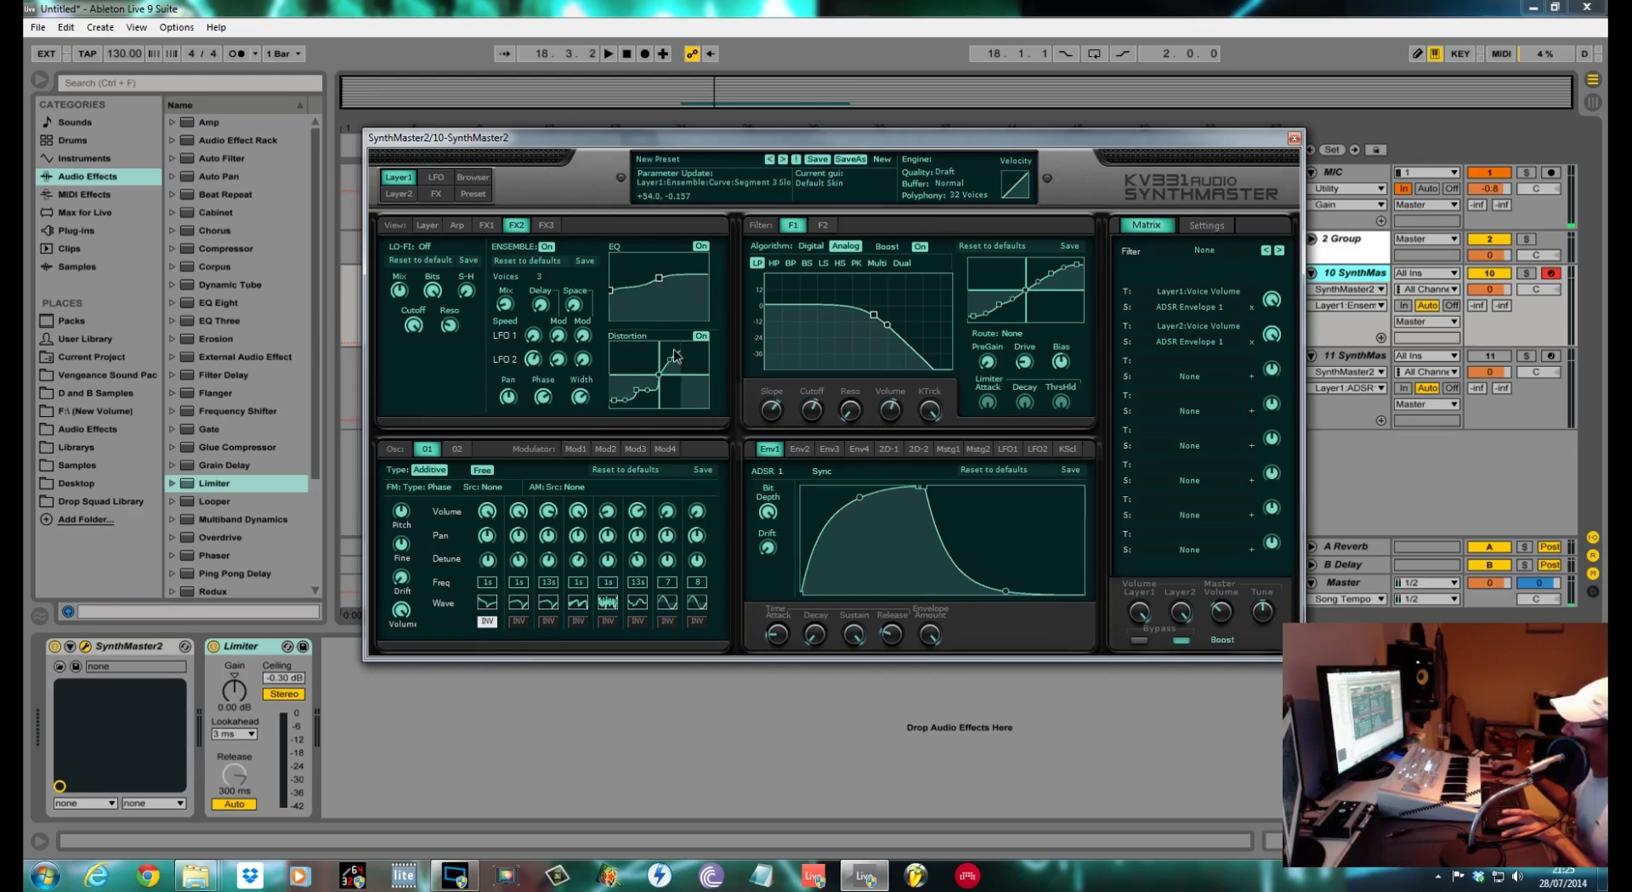
{"action": "key", "text": "space"}
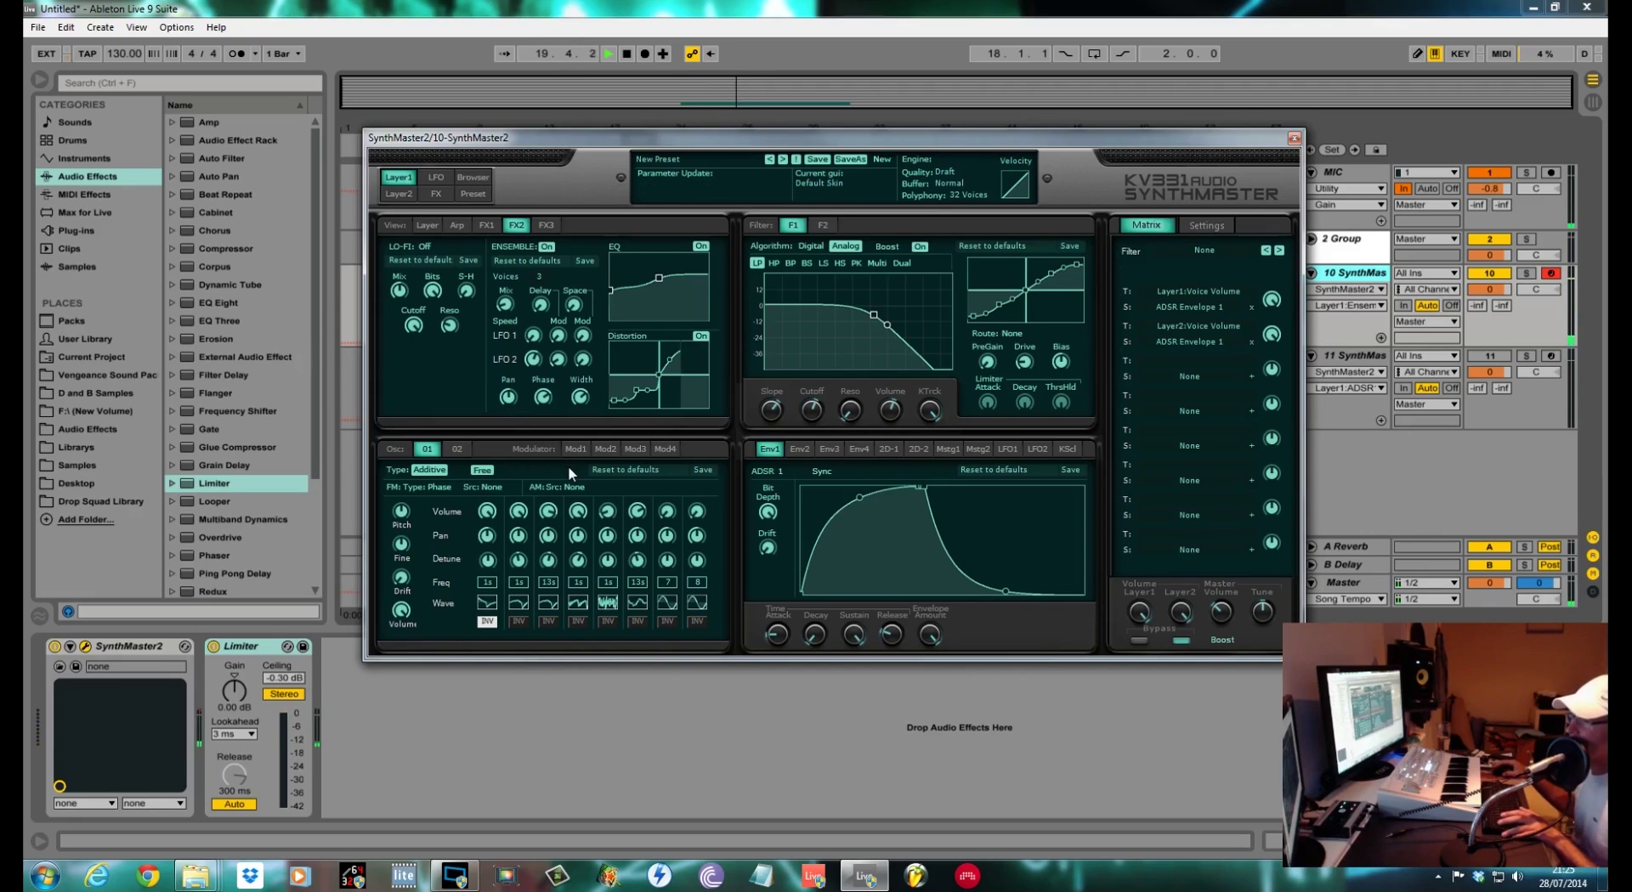
- Adjust the fifth partial's volume and the sixth partial's harmonic number, then raise the ensemble mix
{"action": "left_click", "coordinate": [608, 511]}
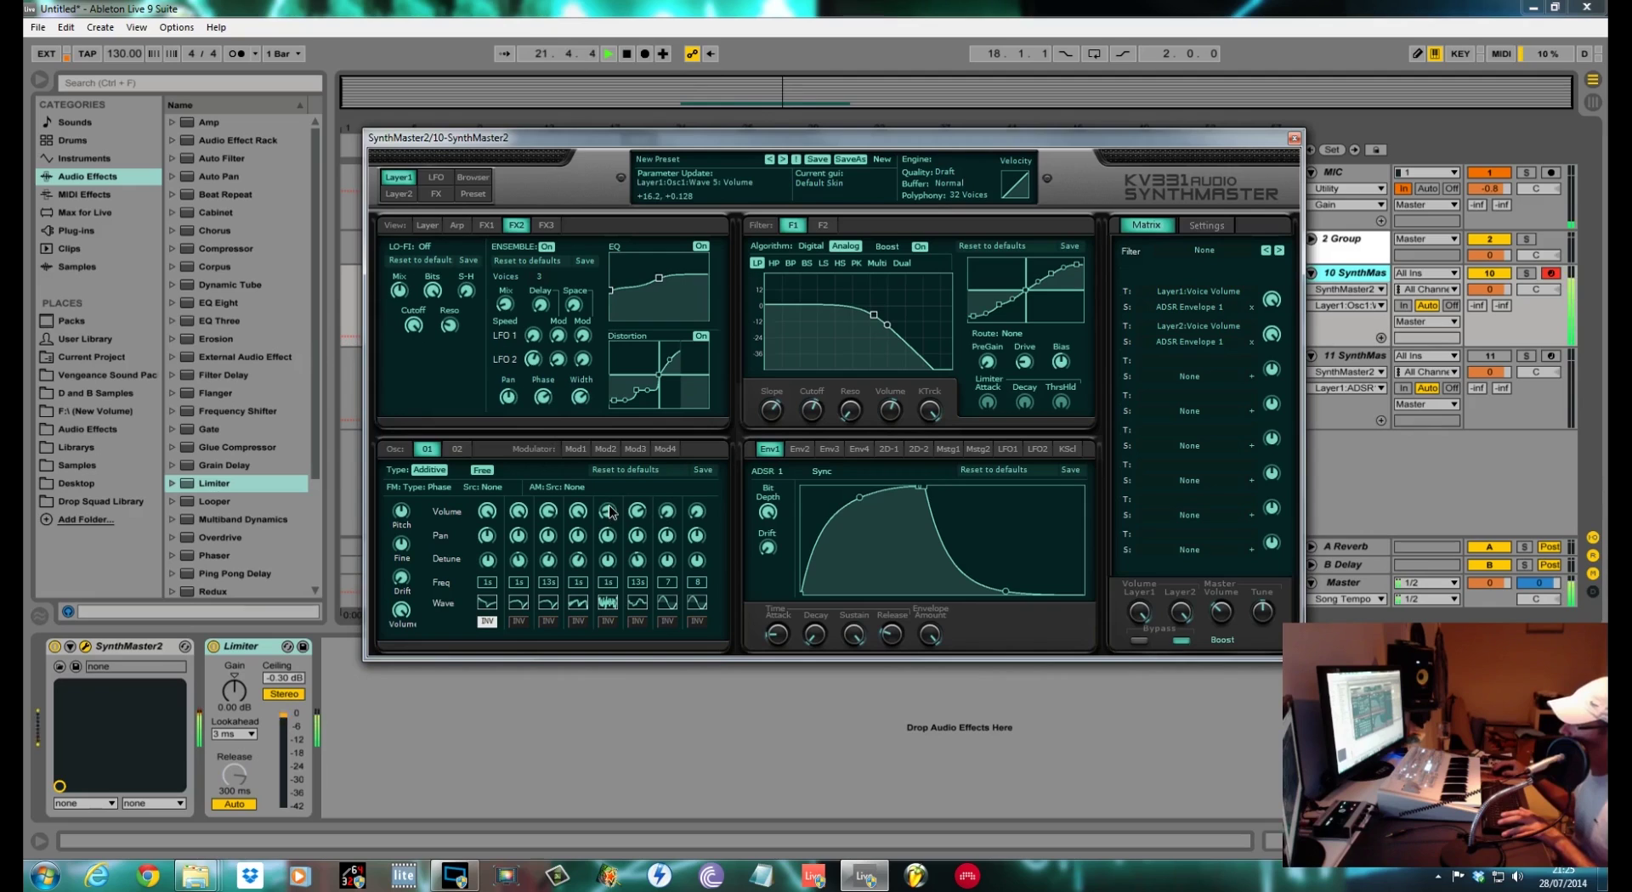
{"action": "left_click", "coordinate": [639, 584]}
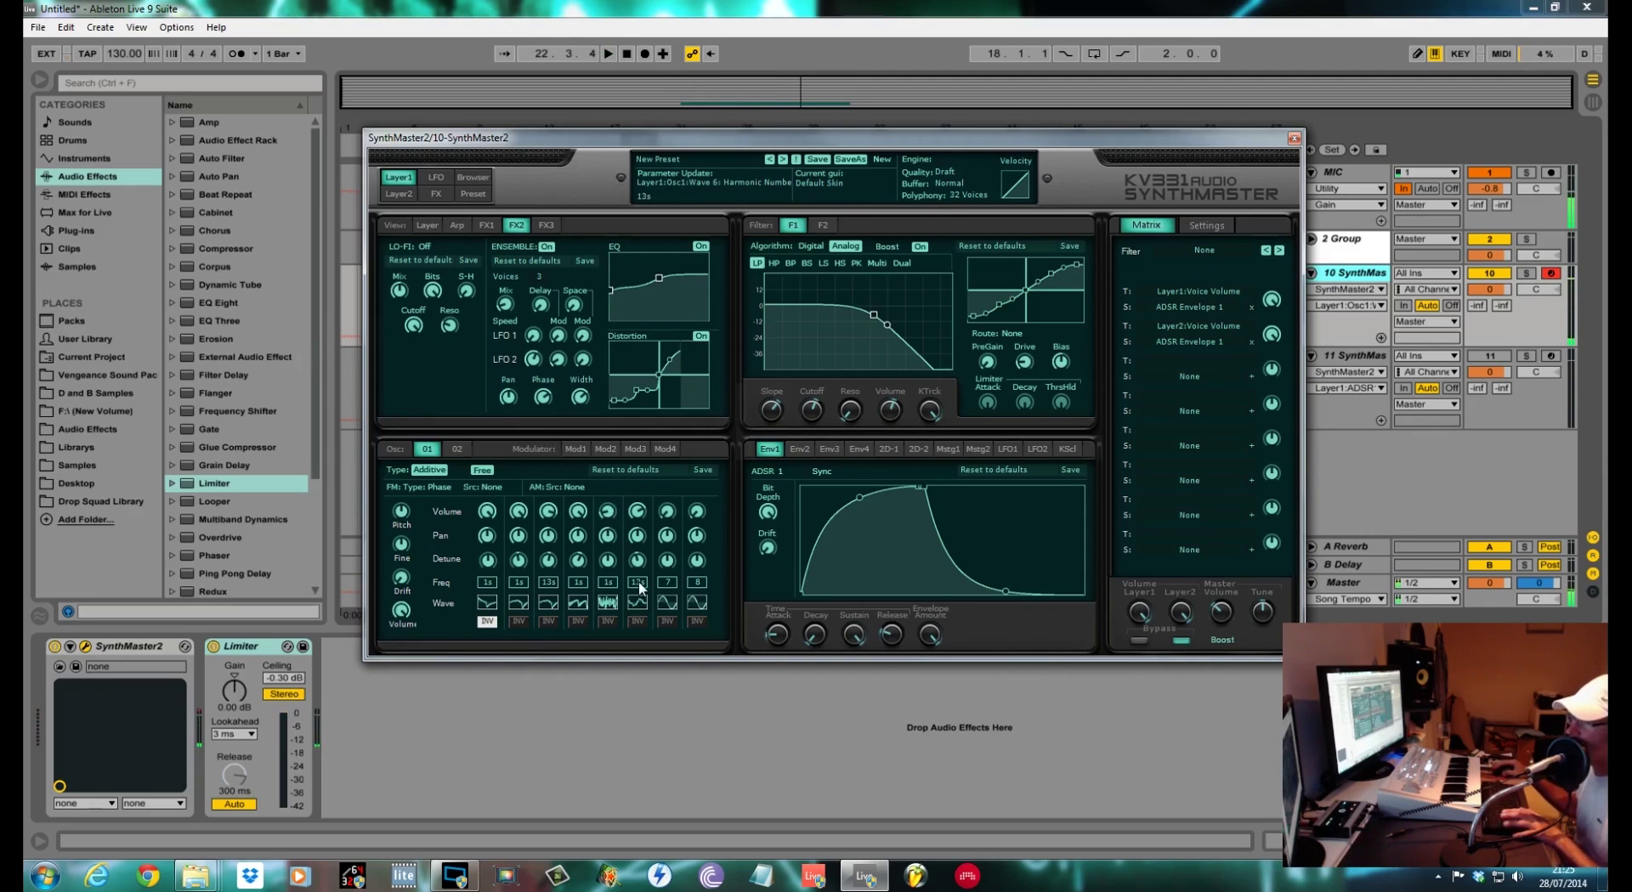
{"action": "left_click", "coordinate": [506, 304]}
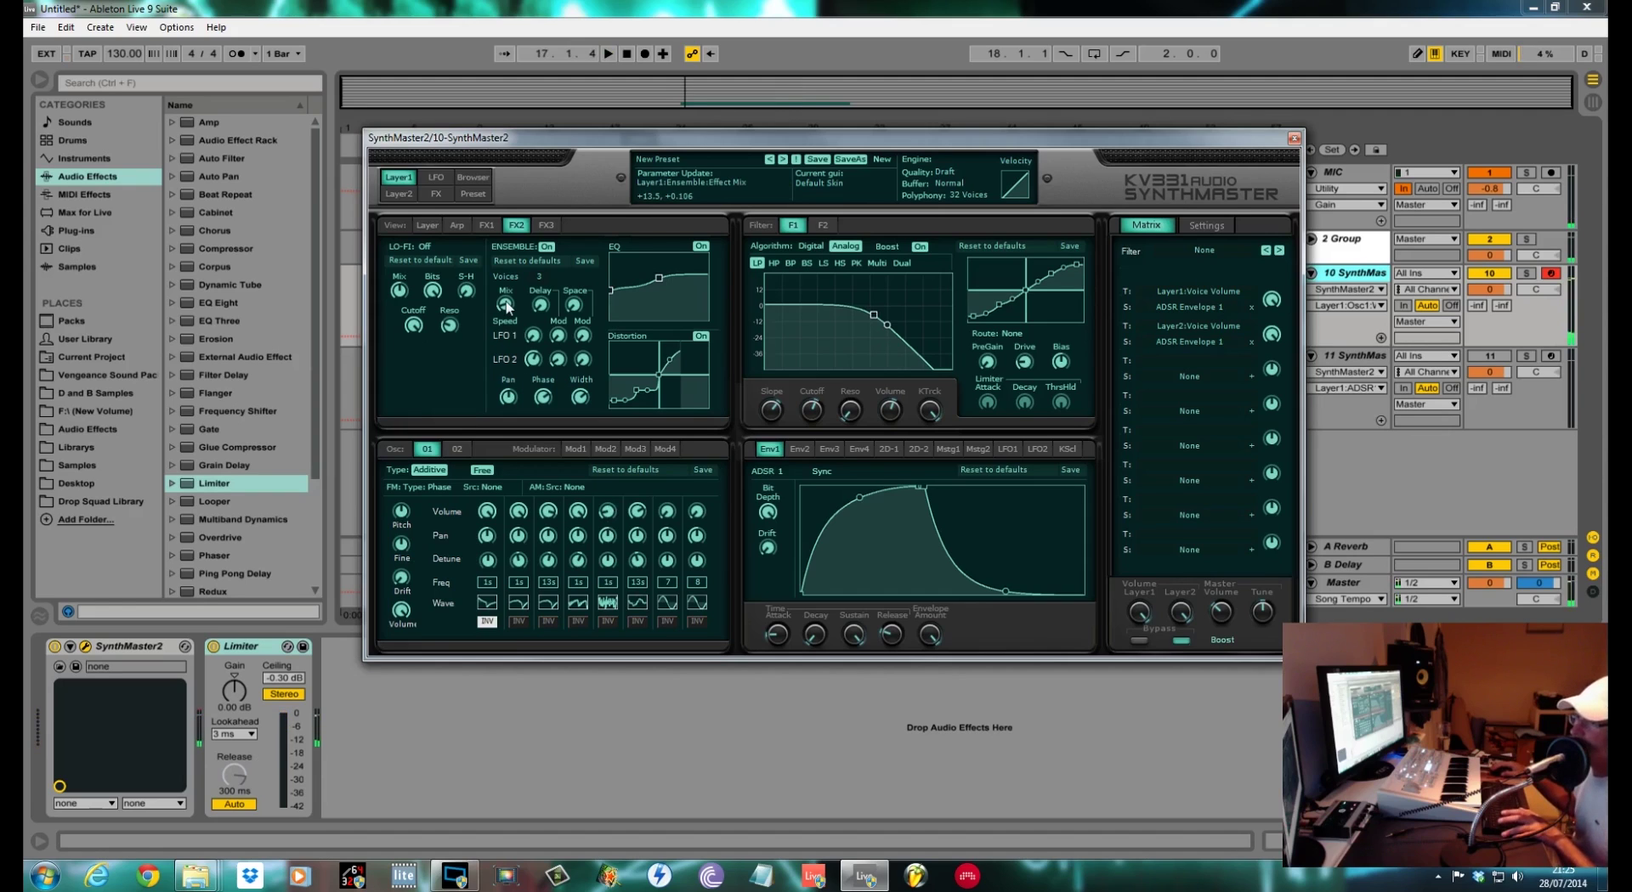
{"action": "mouse_move", "coordinate": [504, 316]}
{"action": "left_mouse_down"}
{"action": "mouse_move", "coordinate": [521, 227]}
{"action": "mouse_move", "coordinate": [530, 305]}
{"action": "left_mouse_up"}
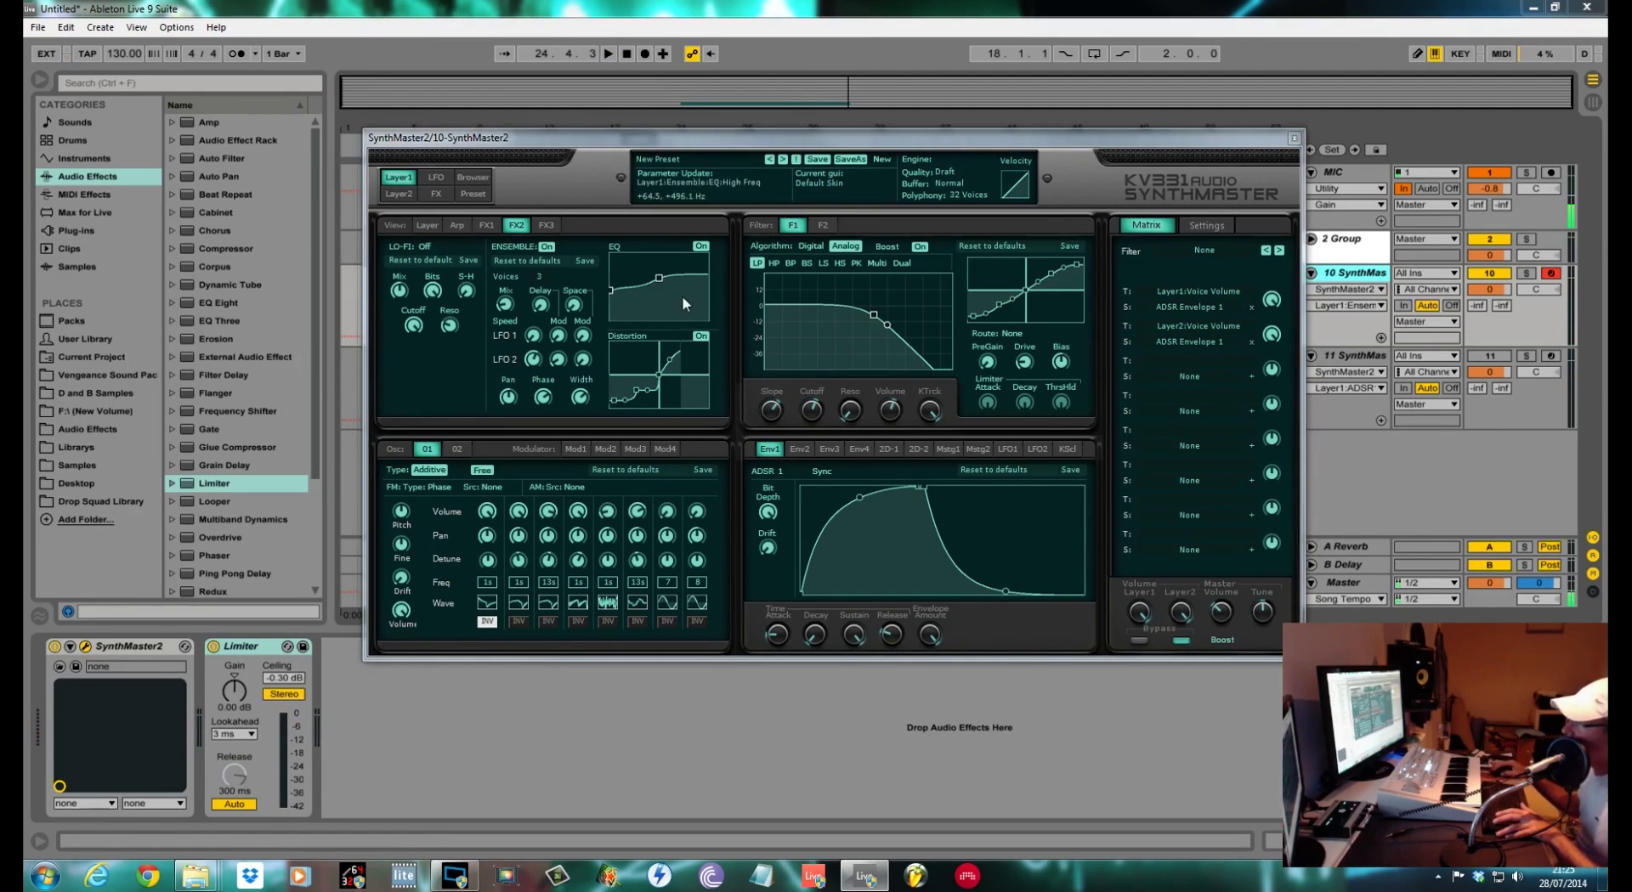
- Enable Reverb at Insert 5, raise Layer 1's Bus 2 send, and set dry +4.2 and master volume +6.5
{"action": "left_click", "coordinate": [436, 194]}
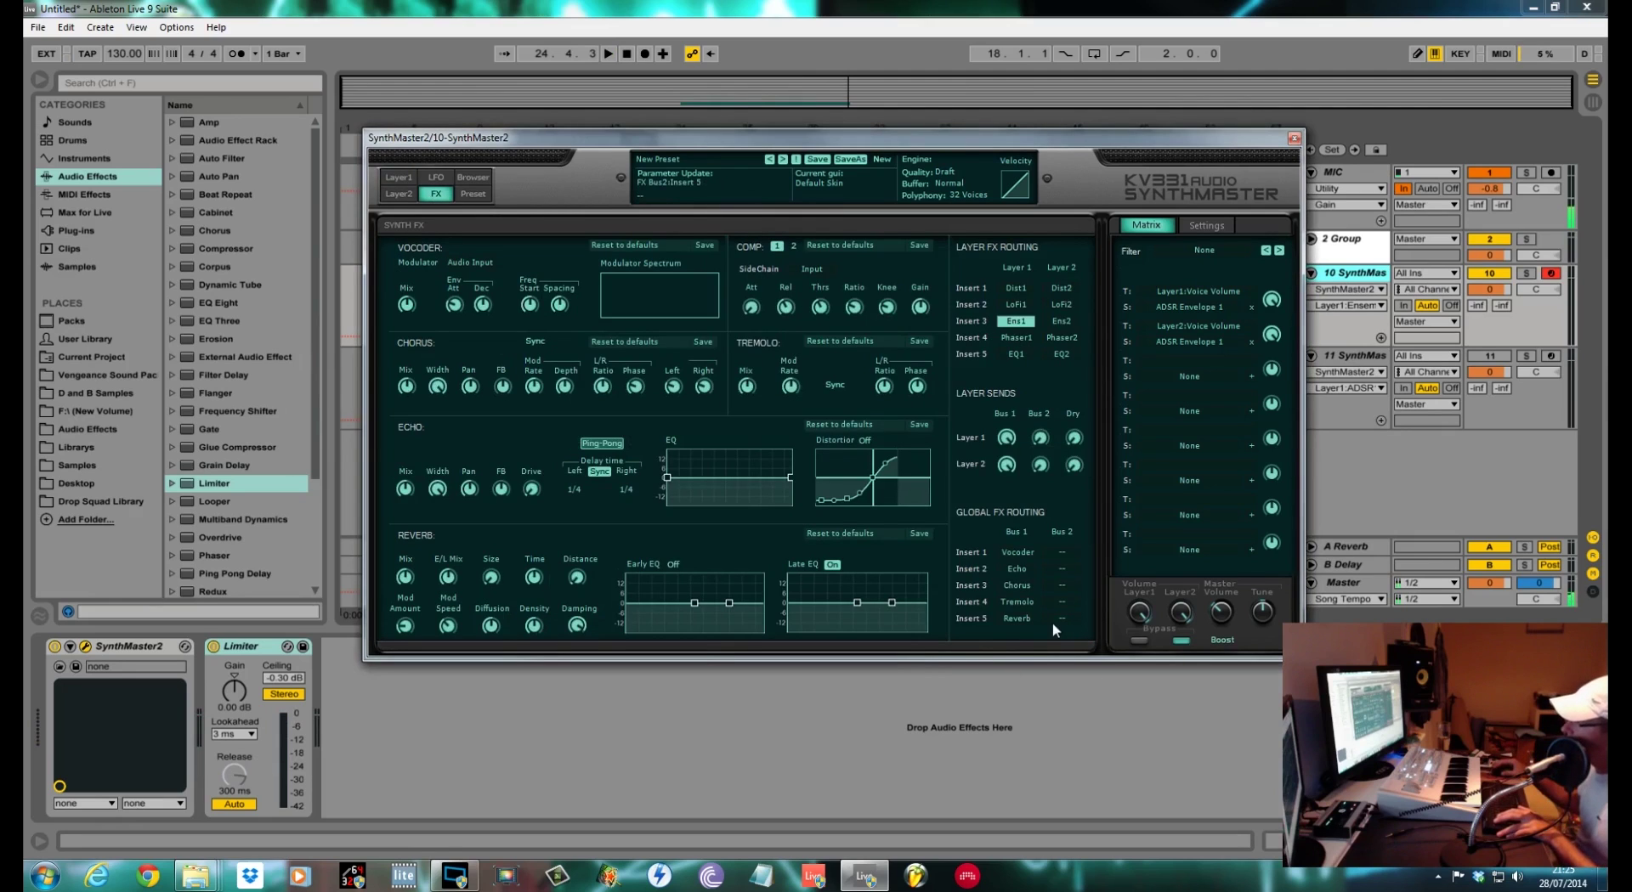
{"action": "left_click", "coordinate": [1016, 619]}
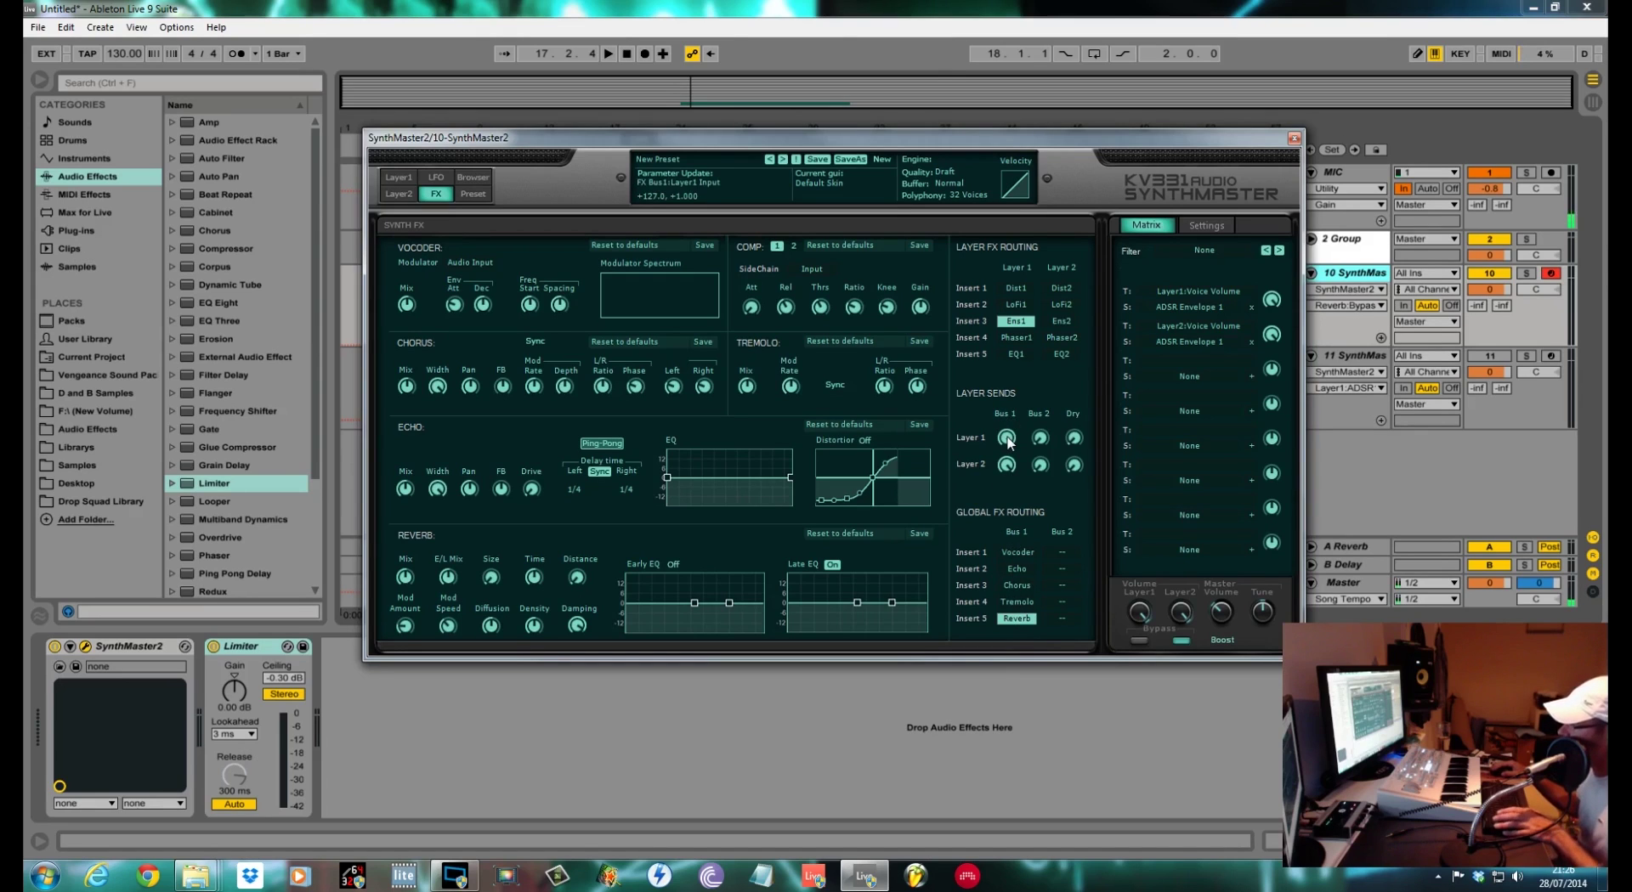
{"action": "left_click", "coordinate": [1042, 437]}
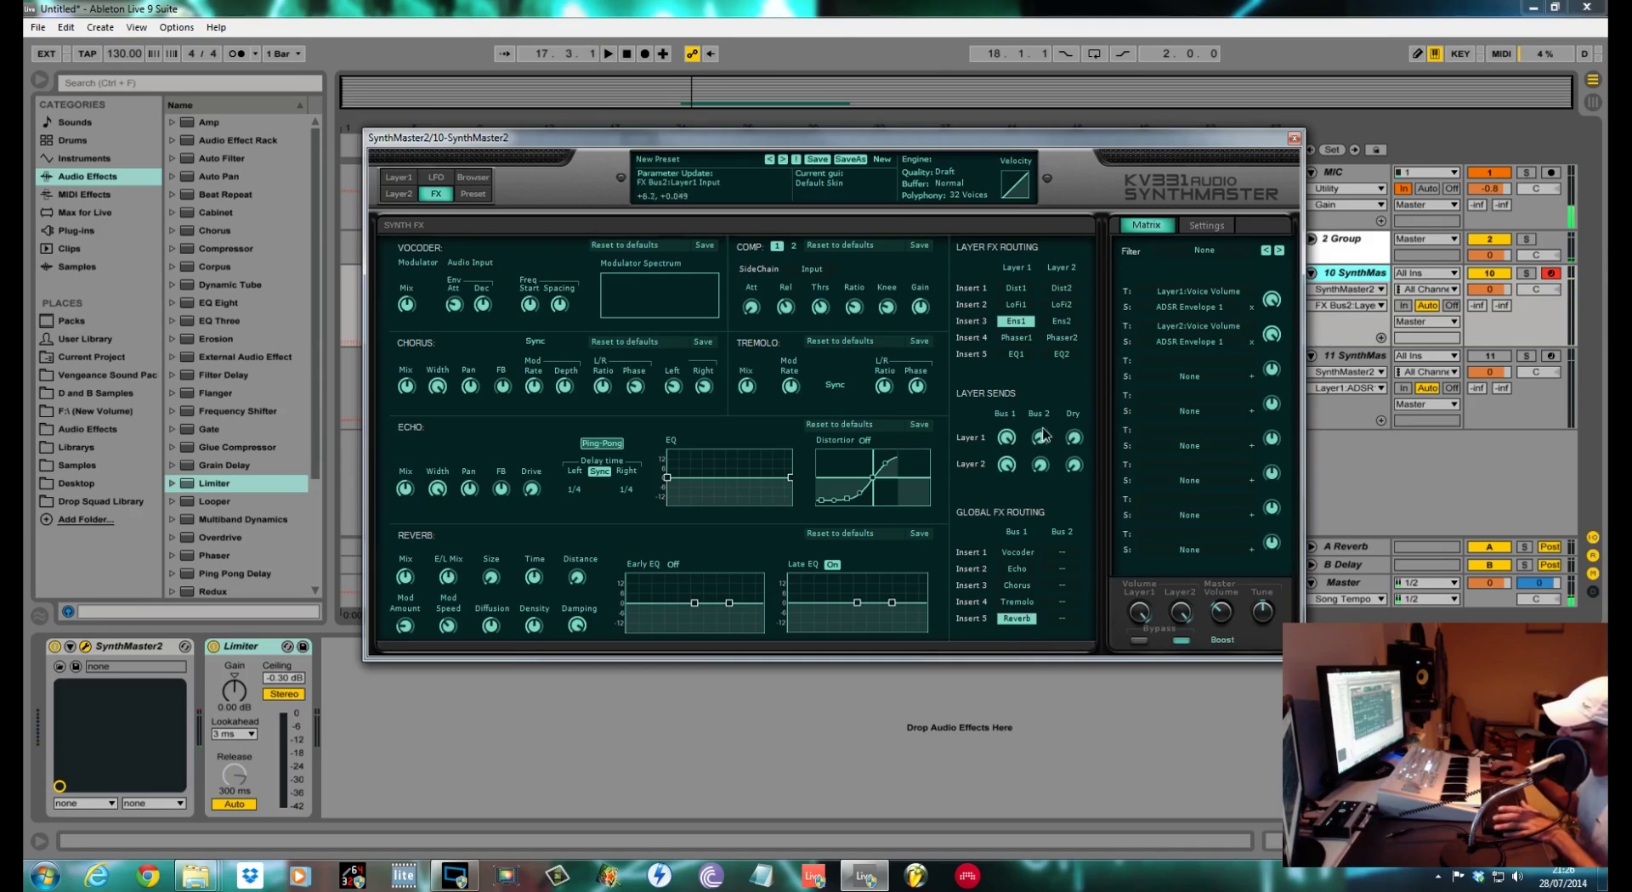
{"action": "left_click_drag", "start_coordinate": [1043, 435], "coordinate": [1063, 297]}
{"action": "key", "text": "space"}
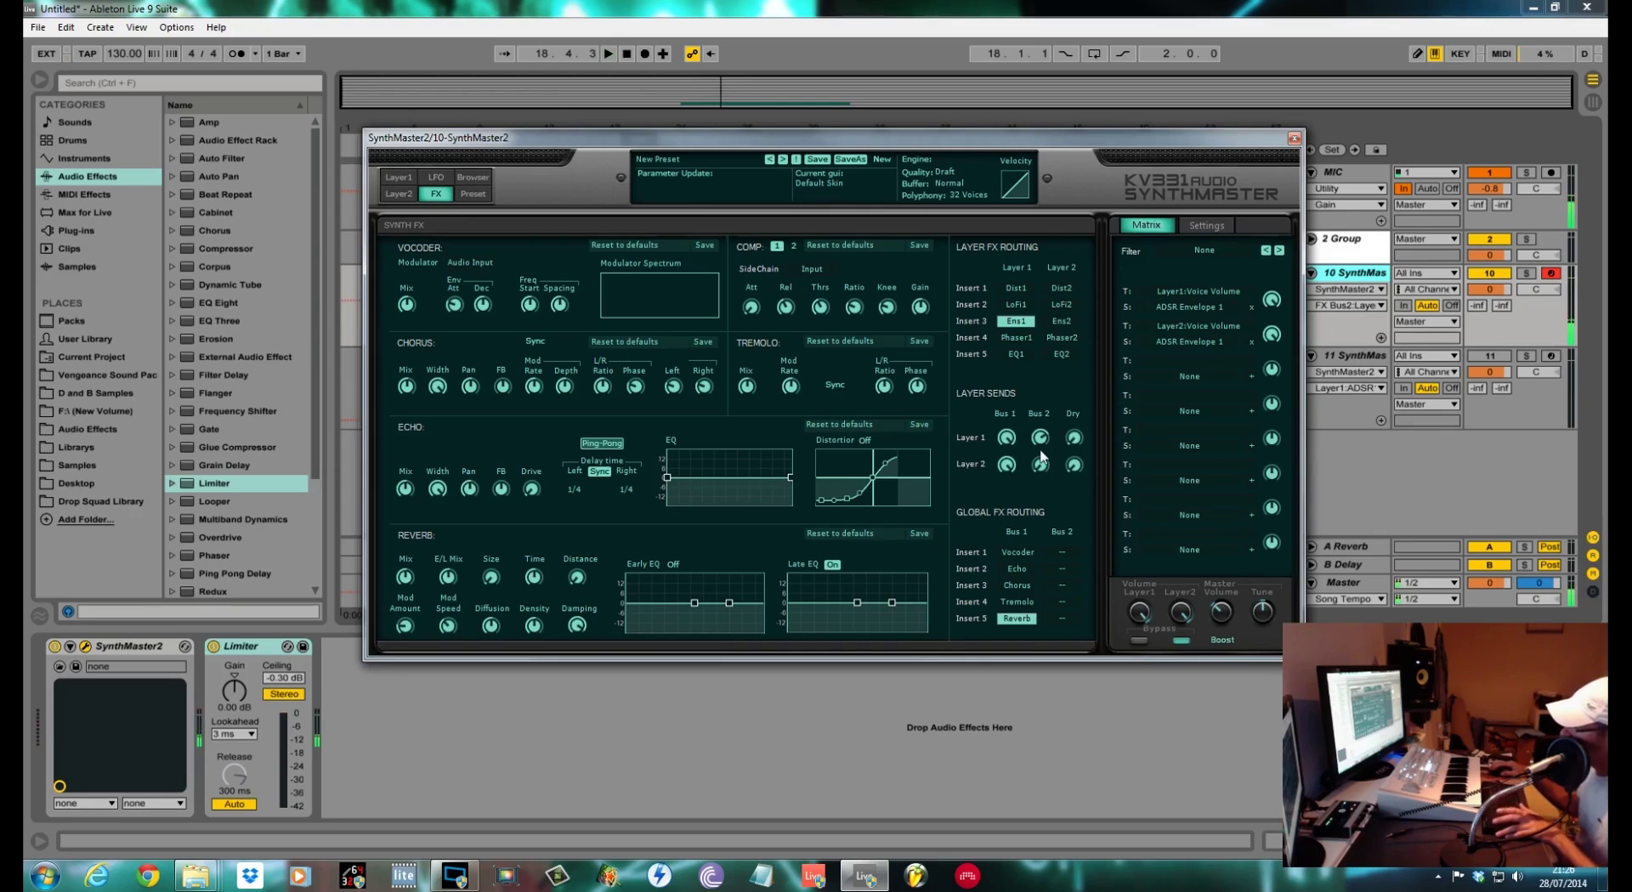
{"action": "left_click_drag", "start_coordinate": [1073, 438], "coordinate": [1087, 320]}
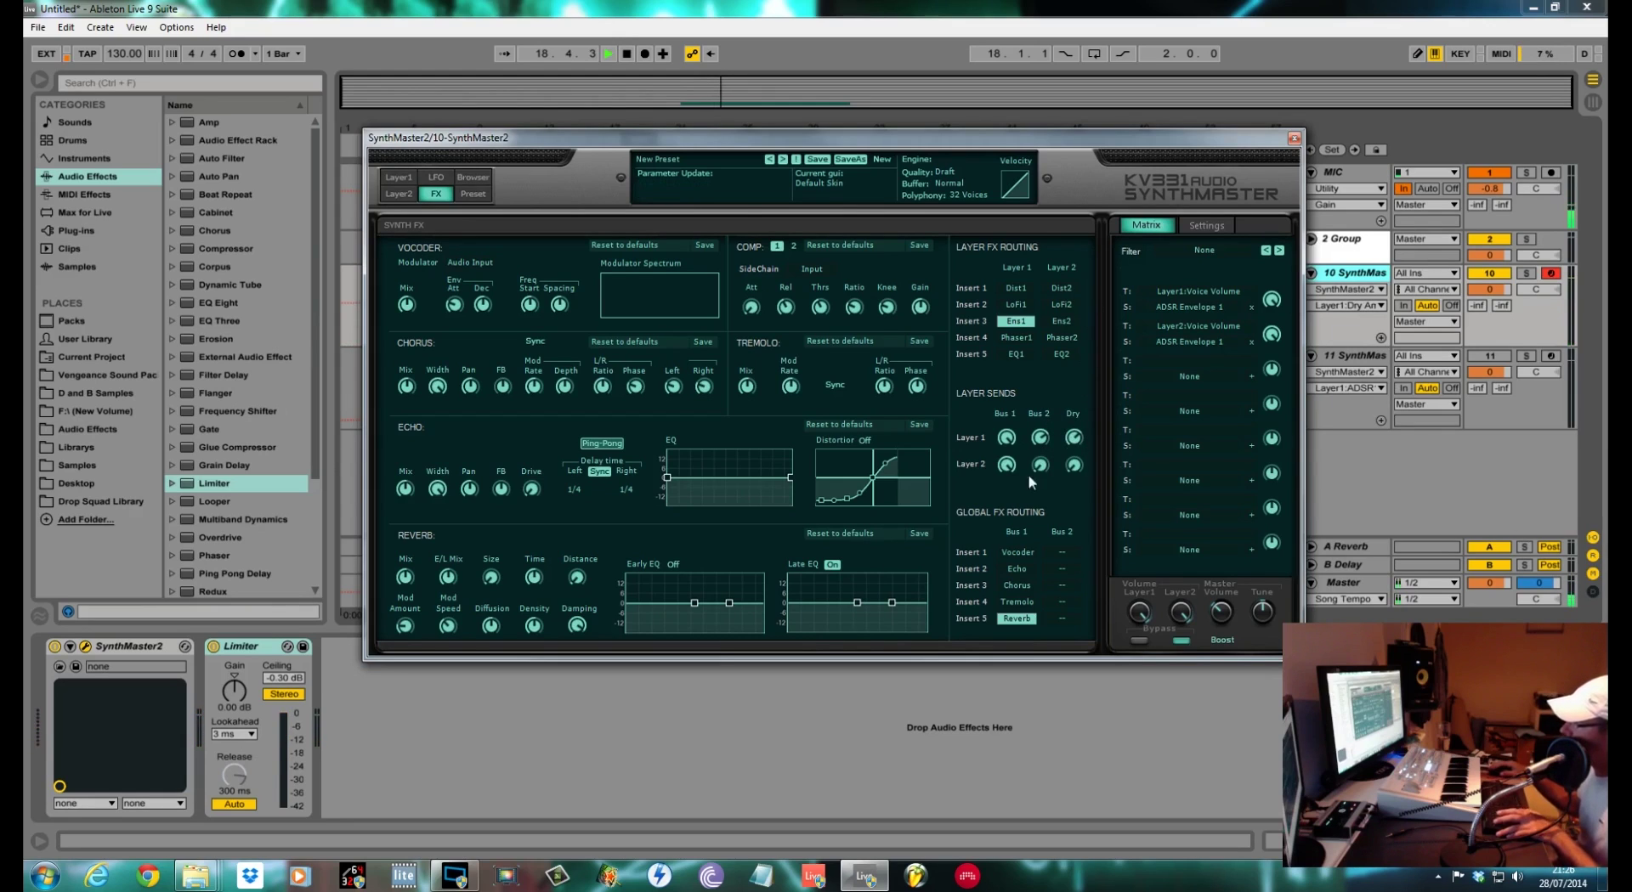
{"action": "left_click_drag", "start_coordinate": [1221, 612], "coordinate": [1212, 673]}
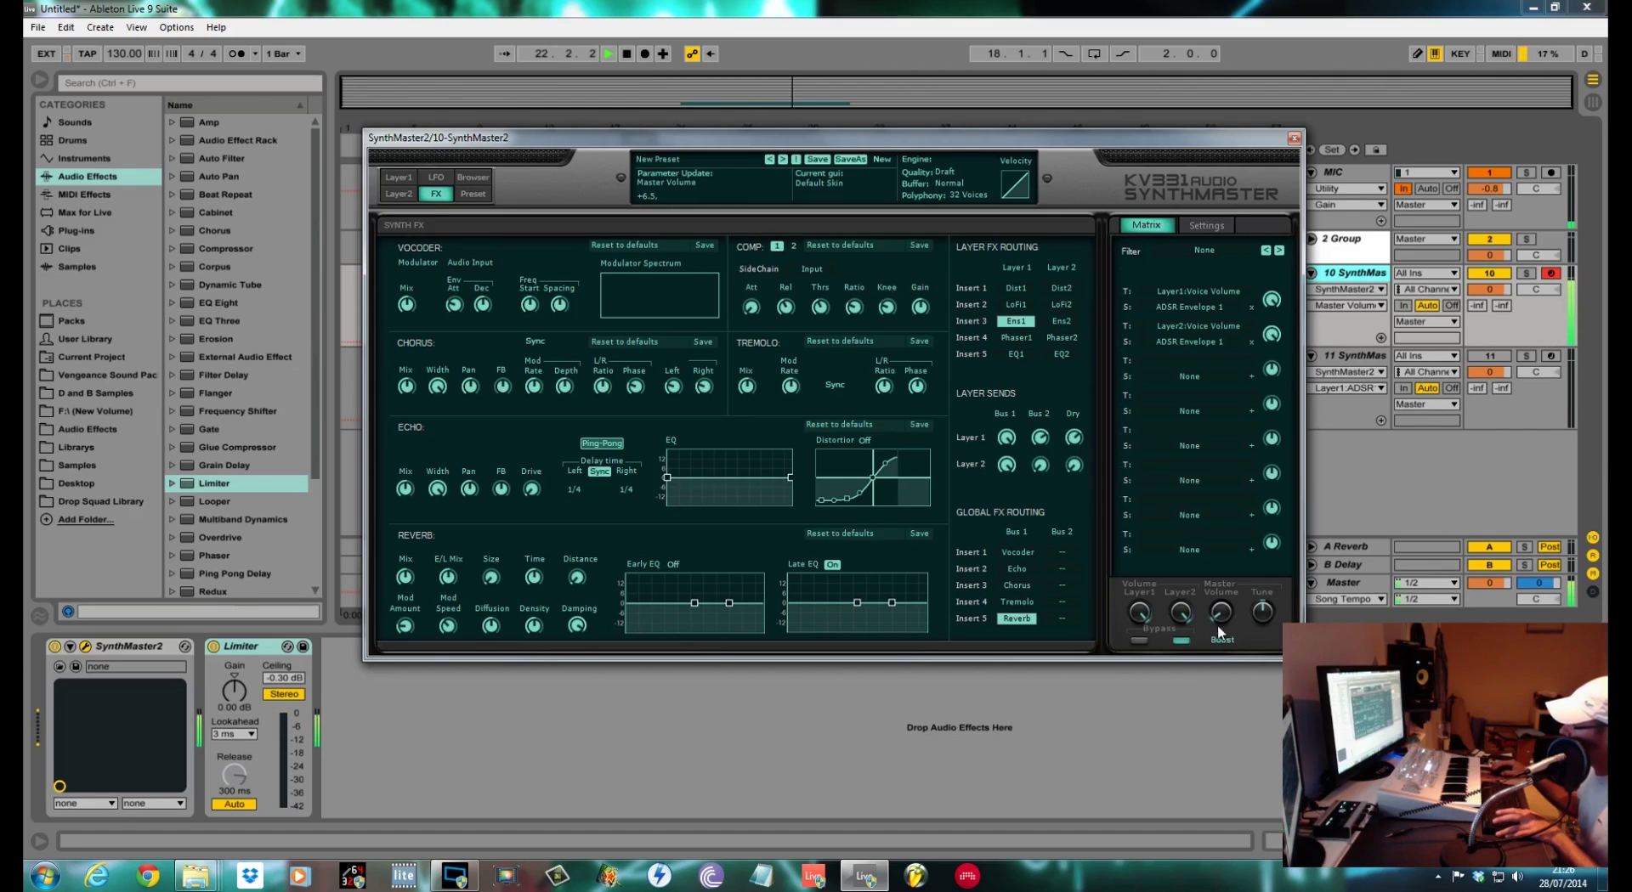
- Boost the reverb's Late EQ treble to about +3 dB and replay the loop to listen
{"action": "key", "text": "space"}
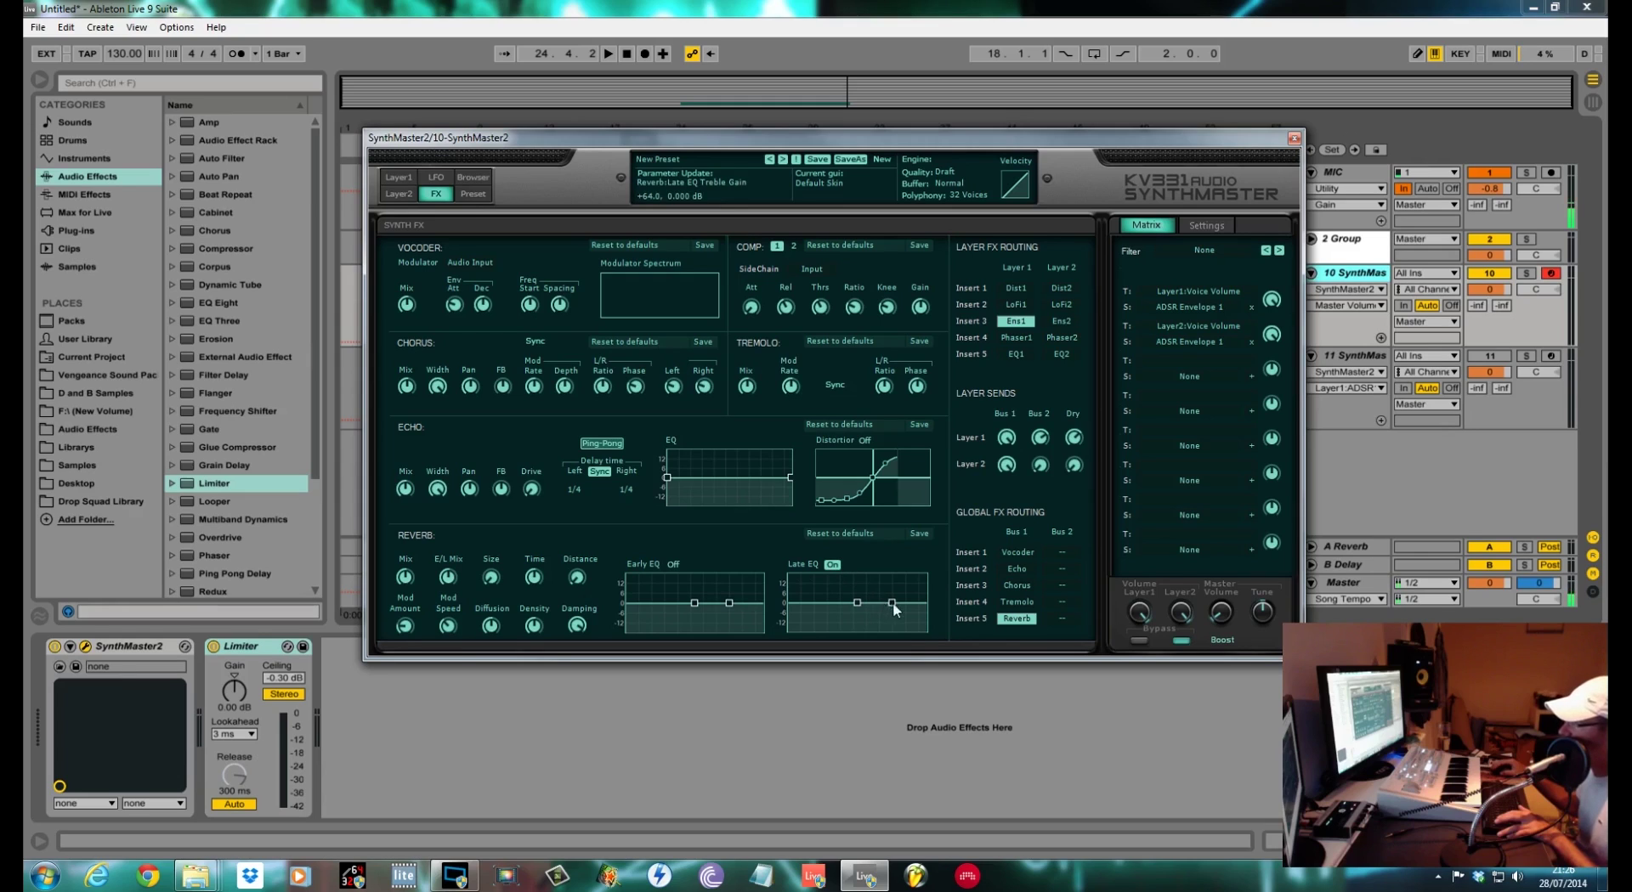
{"action": "left_click_drag", "start_coordinate": [893, 602], "coordinate": [886, 595]}
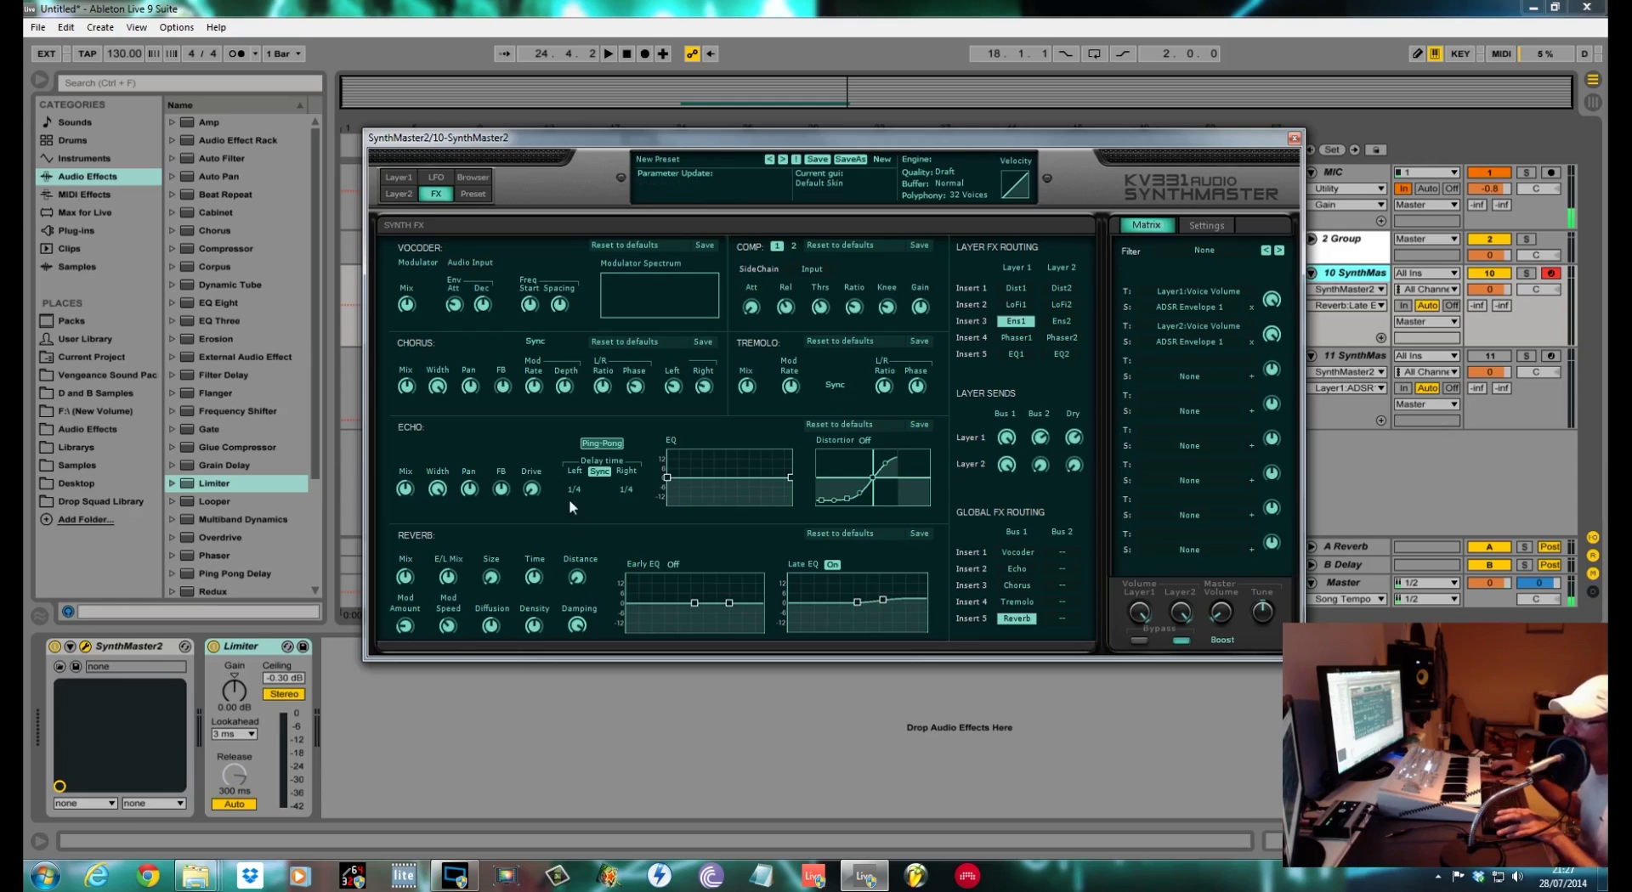
{"action": "key", "text": "space"}
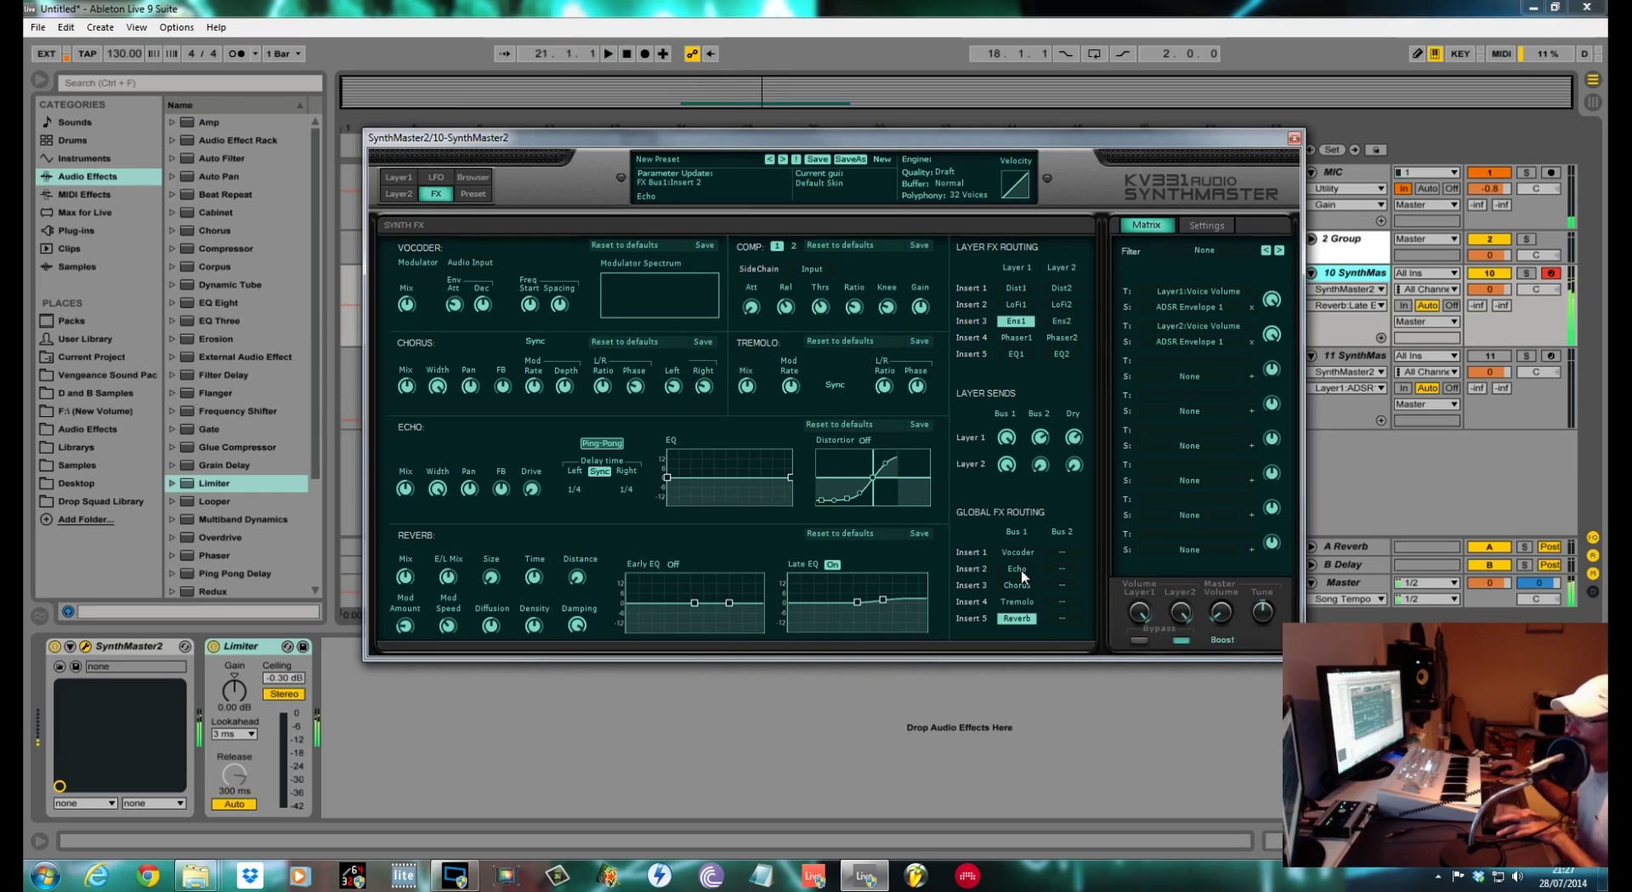
- Enable Echo at Insert 2 with full stereo width, adjusted feedback and some drive
{"action": "left_click", "coordinate": [1022, 569]}
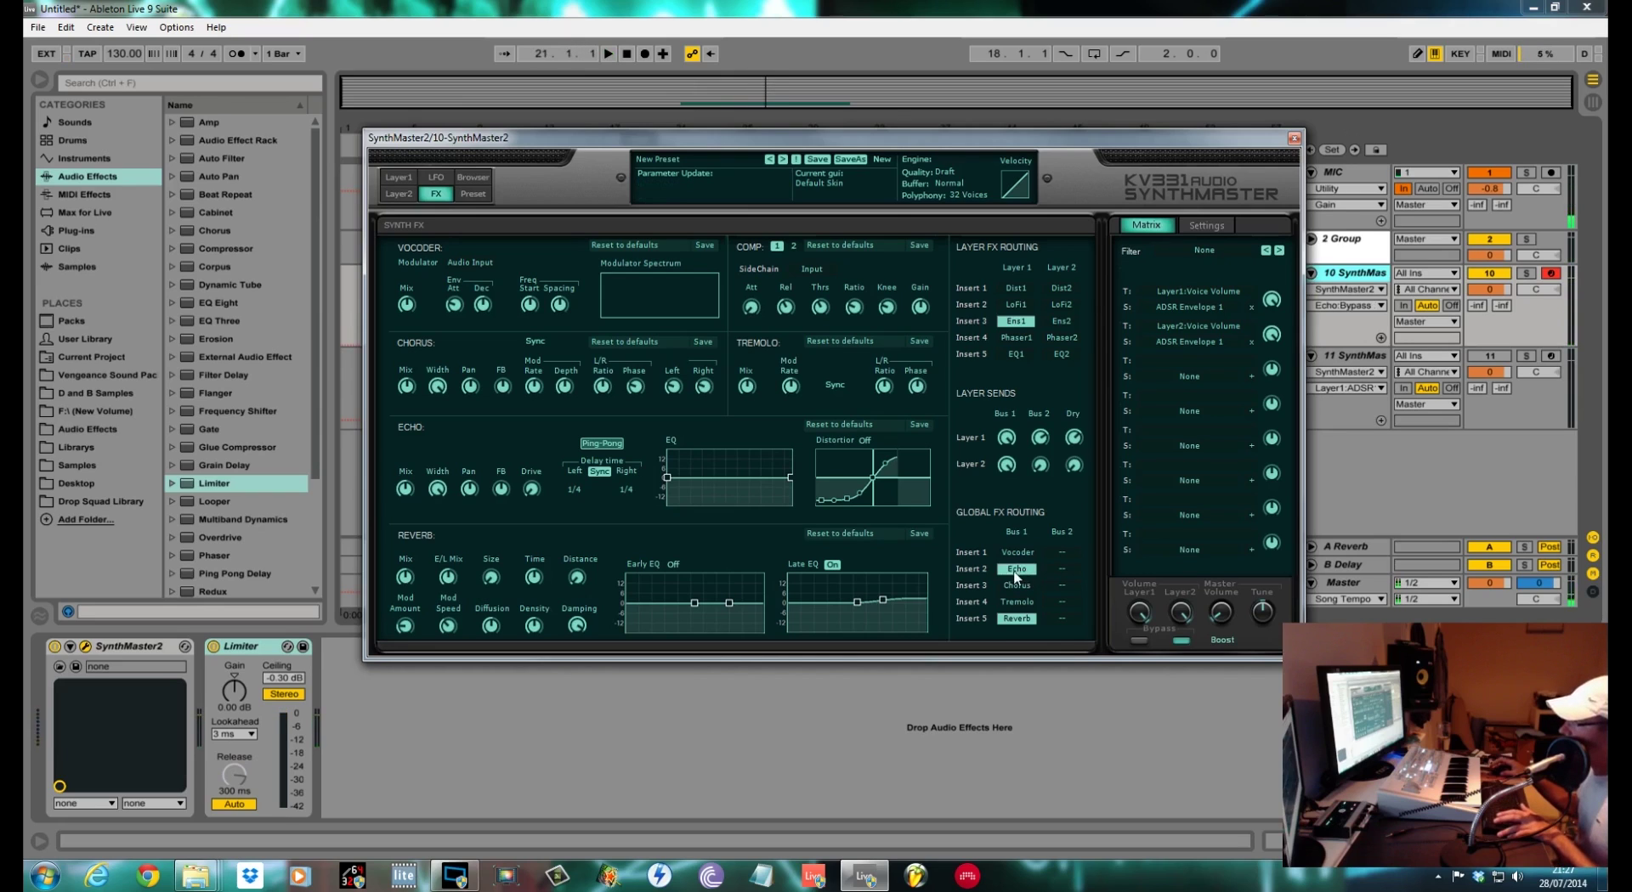
{"action": "left_click_drag", "start_coordinate": [399, 503], "coordinate": [409, 527]}
{"action": "left_click", "coordinate": [442, 491]}
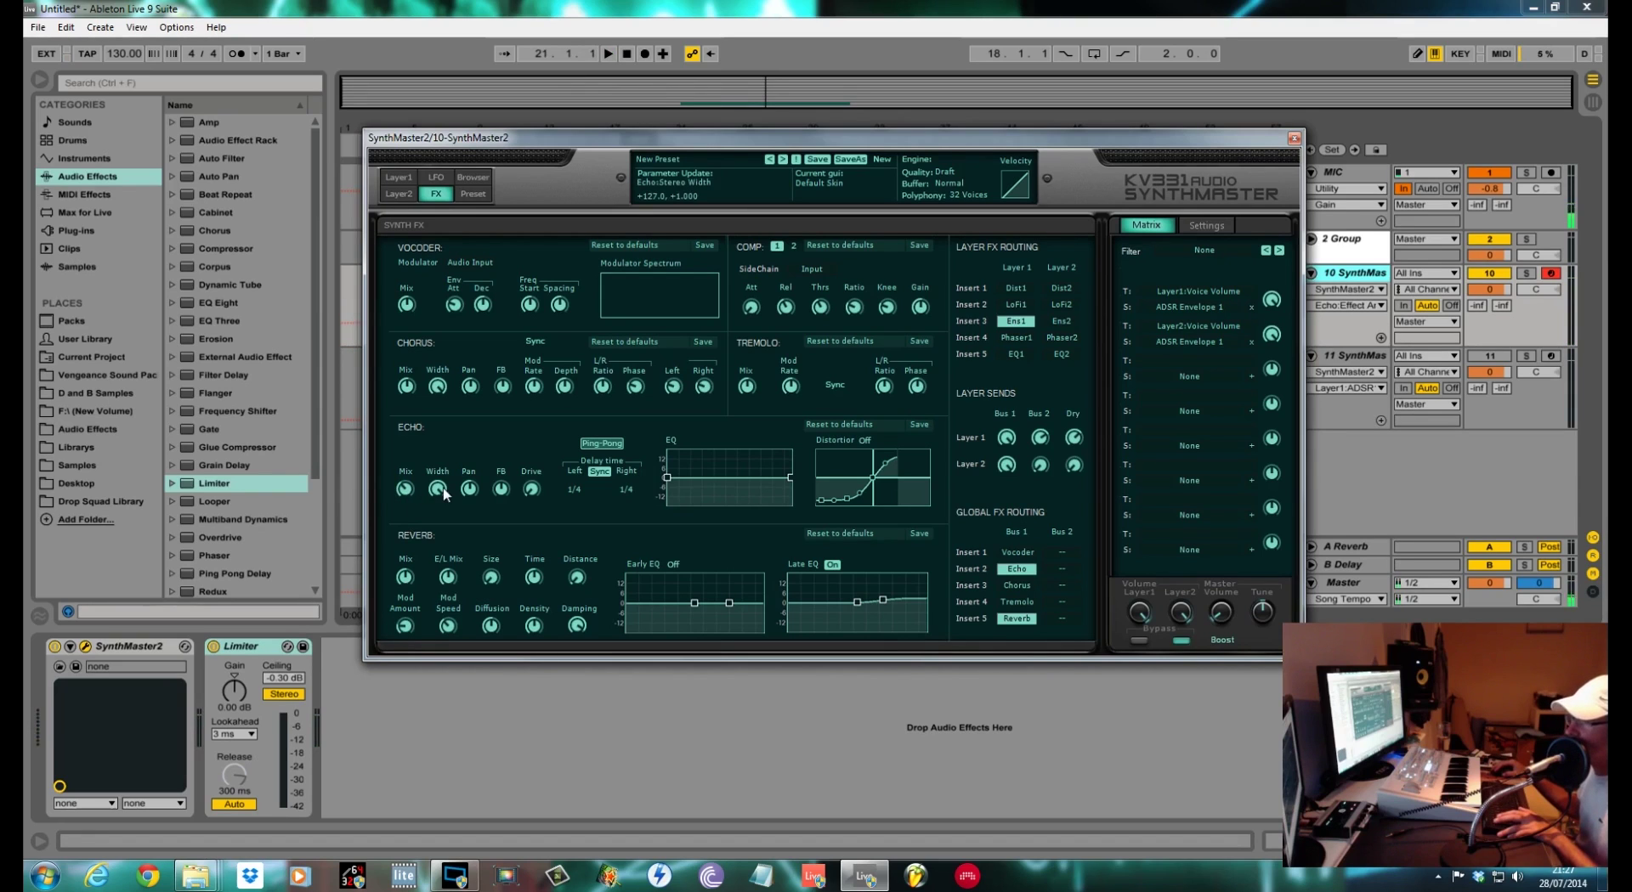
{"action": "left_click", "coordinate": [503, 492]}
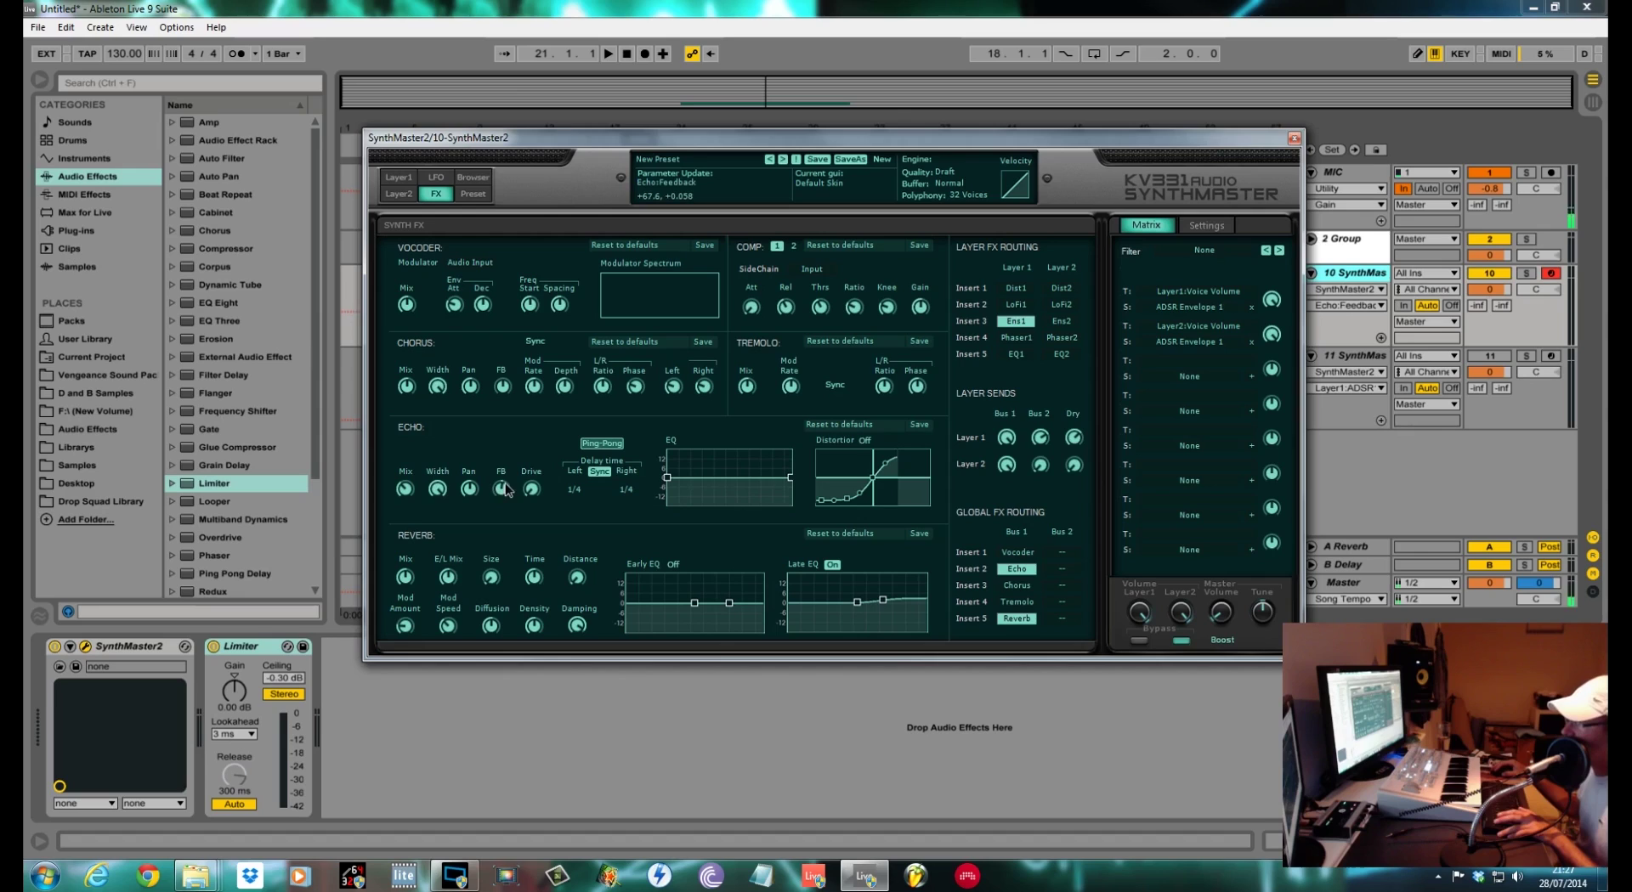
{"action": "left_click", "coordinate": [533, 490]}
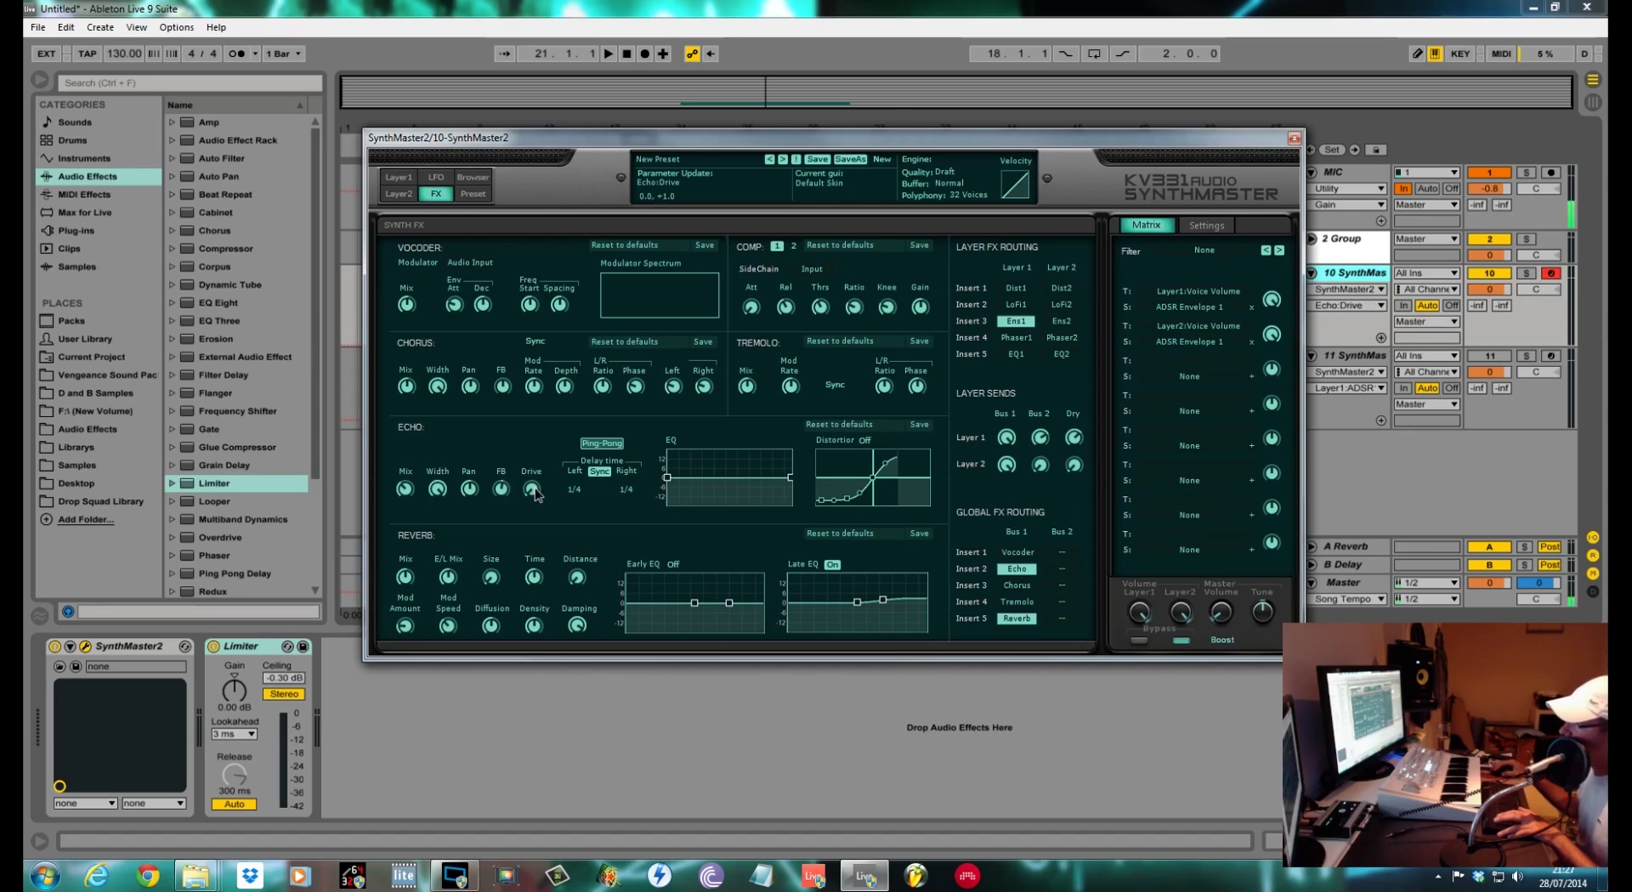
{"action": "left_click_drag", "start_coordinate": [536, 495], "coordinate": [541, 470]}
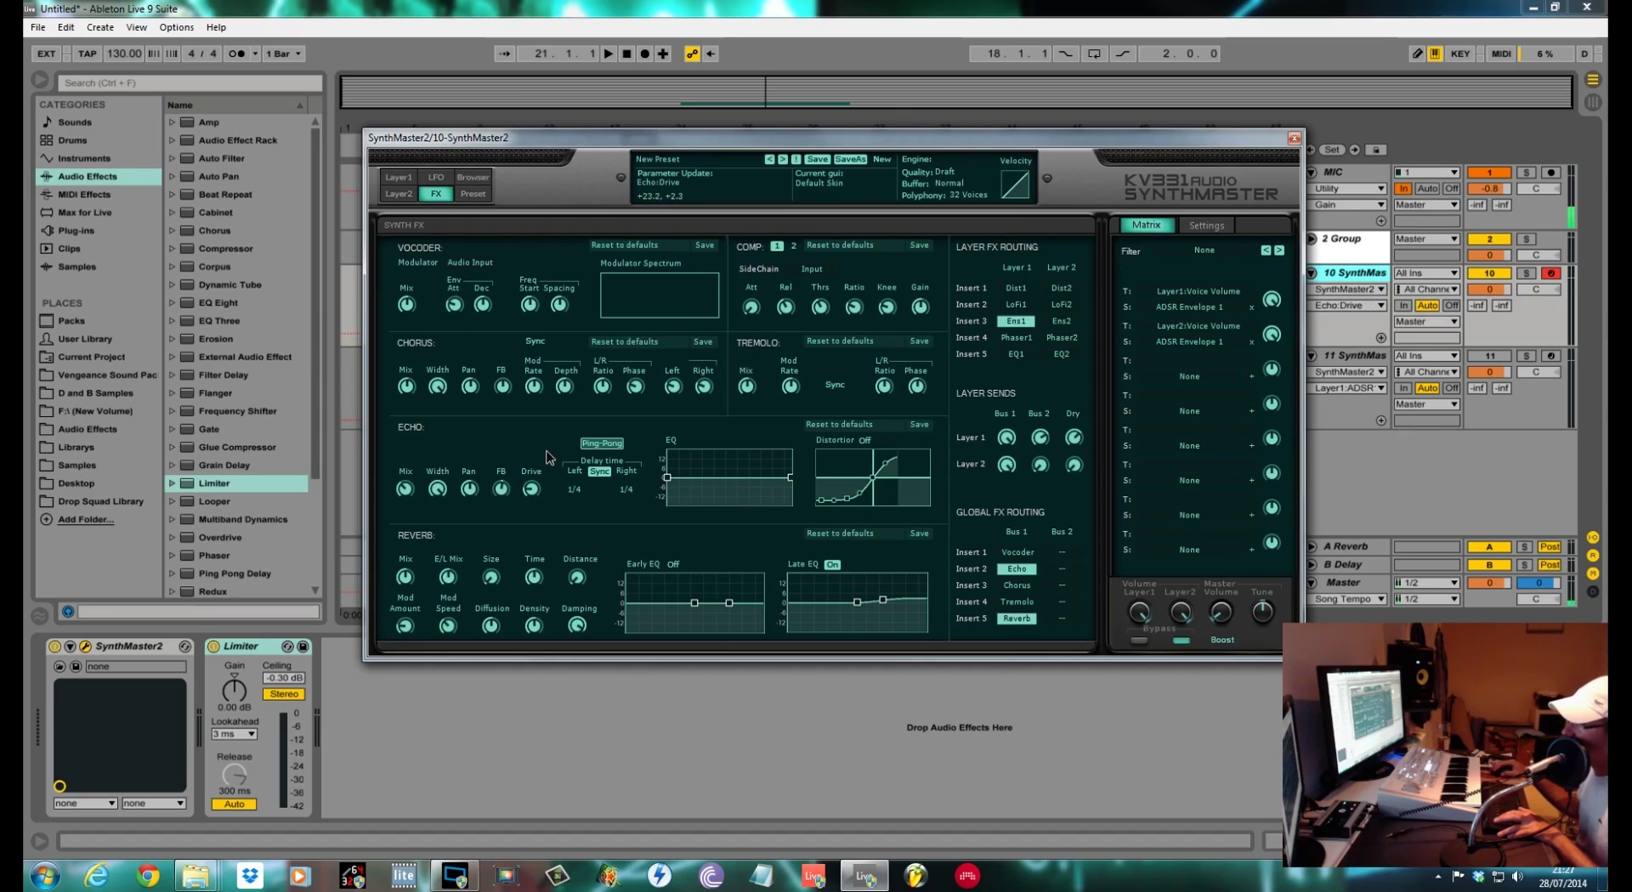
- Set the echo delays to 1/4 left and 1/8 right, and boost the echo EQ's high band
{"action": "left_click", "coordinate": [578, 488]}
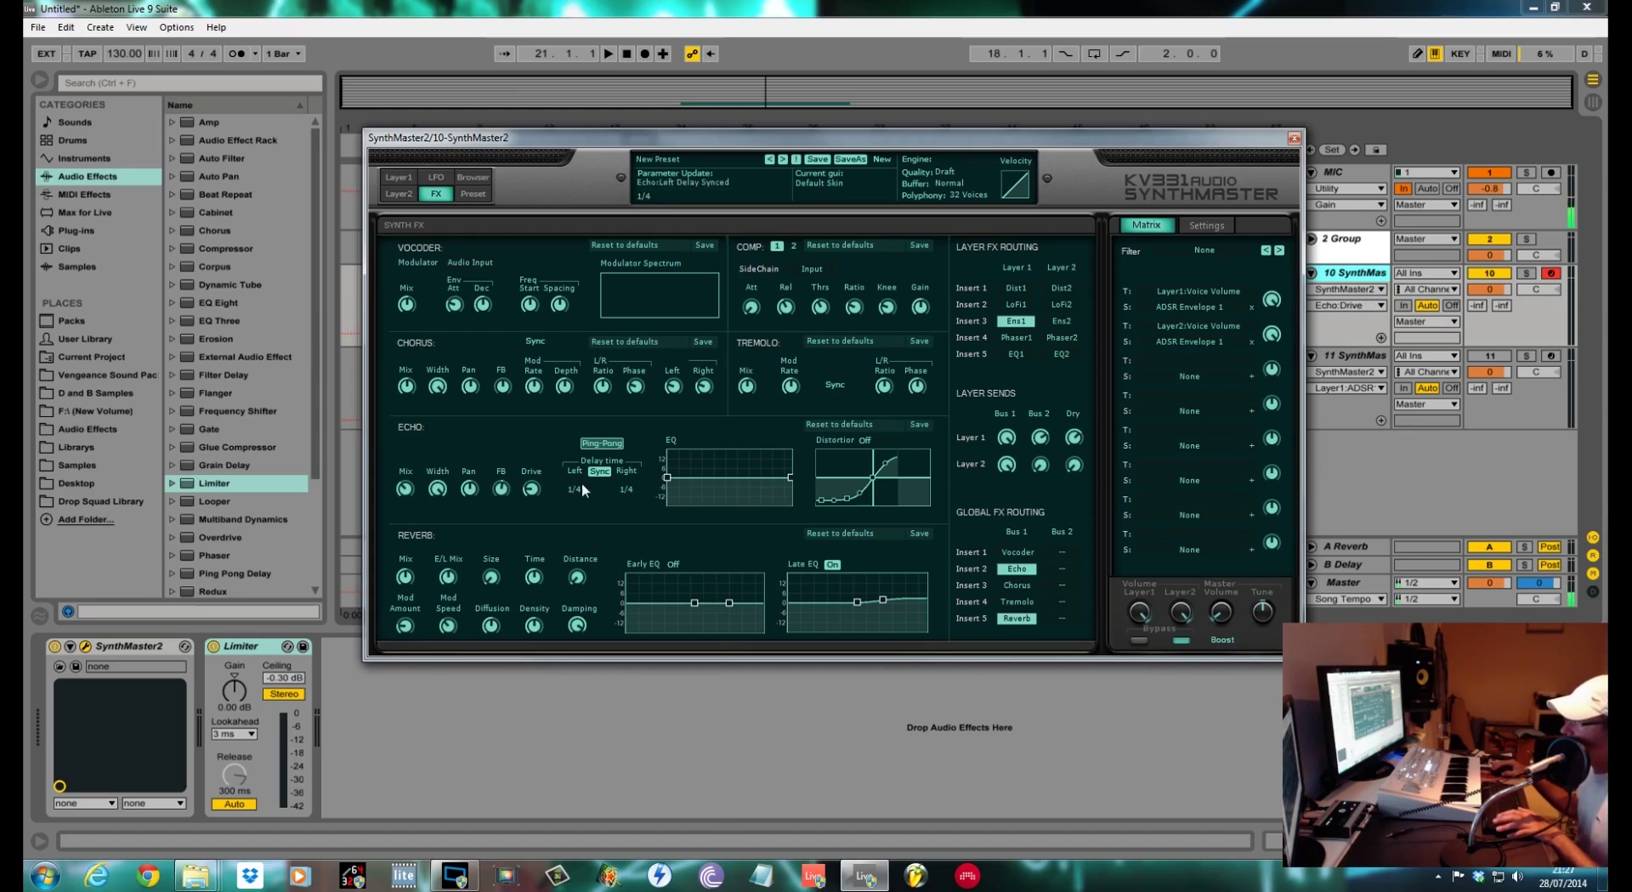
{"action": "left_click", "coordinate": [627, 490]}
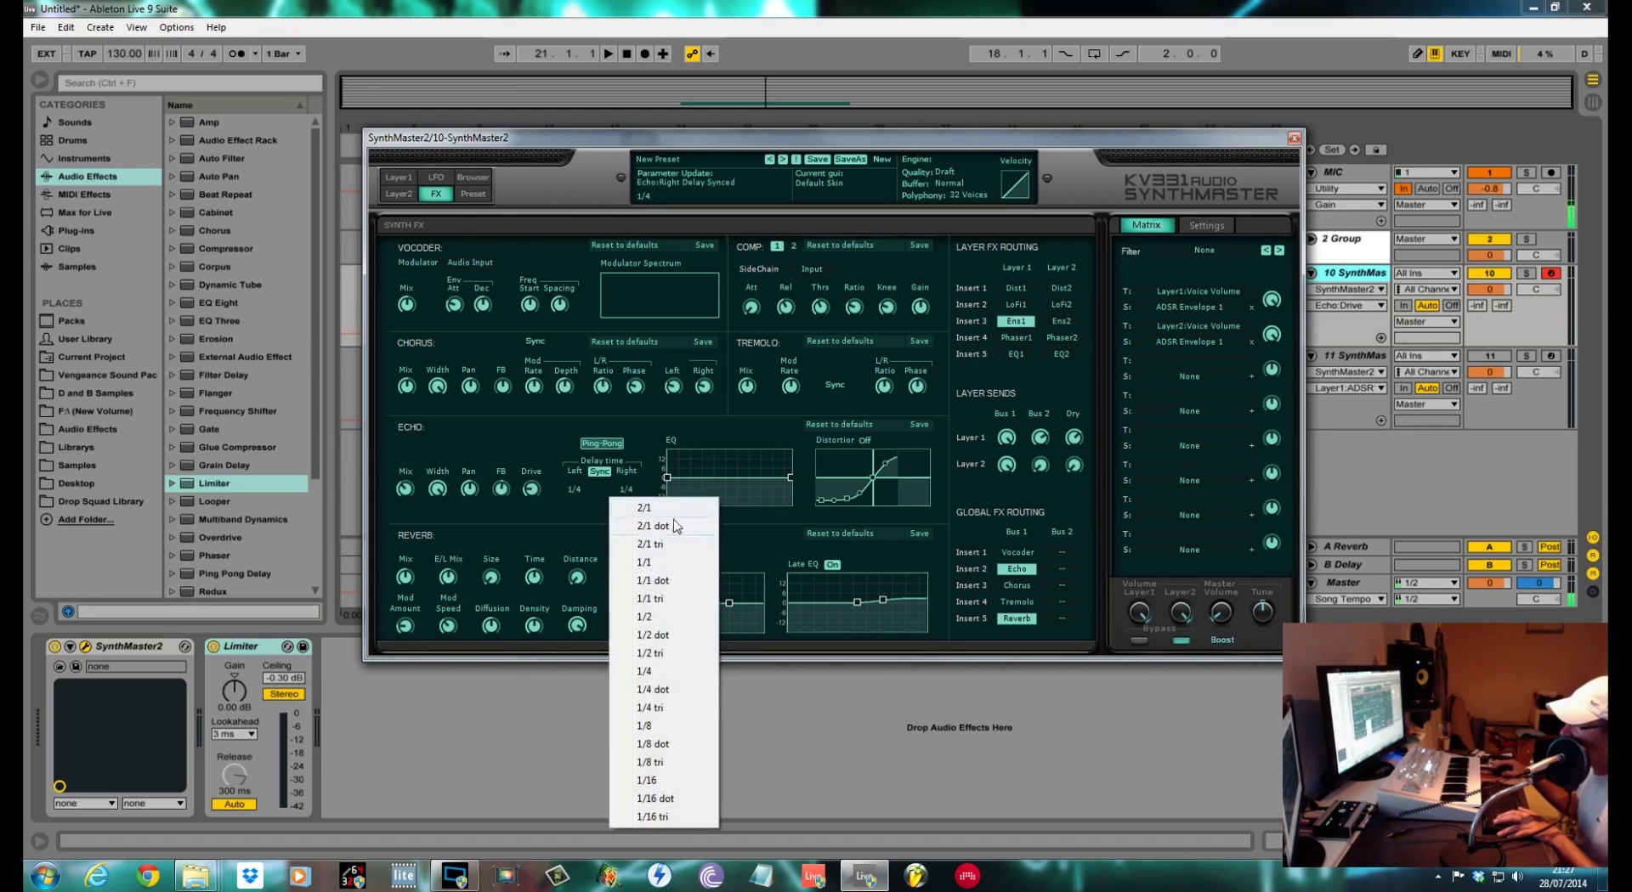
{"action": "left_click", "coordinate": [647, 727]}
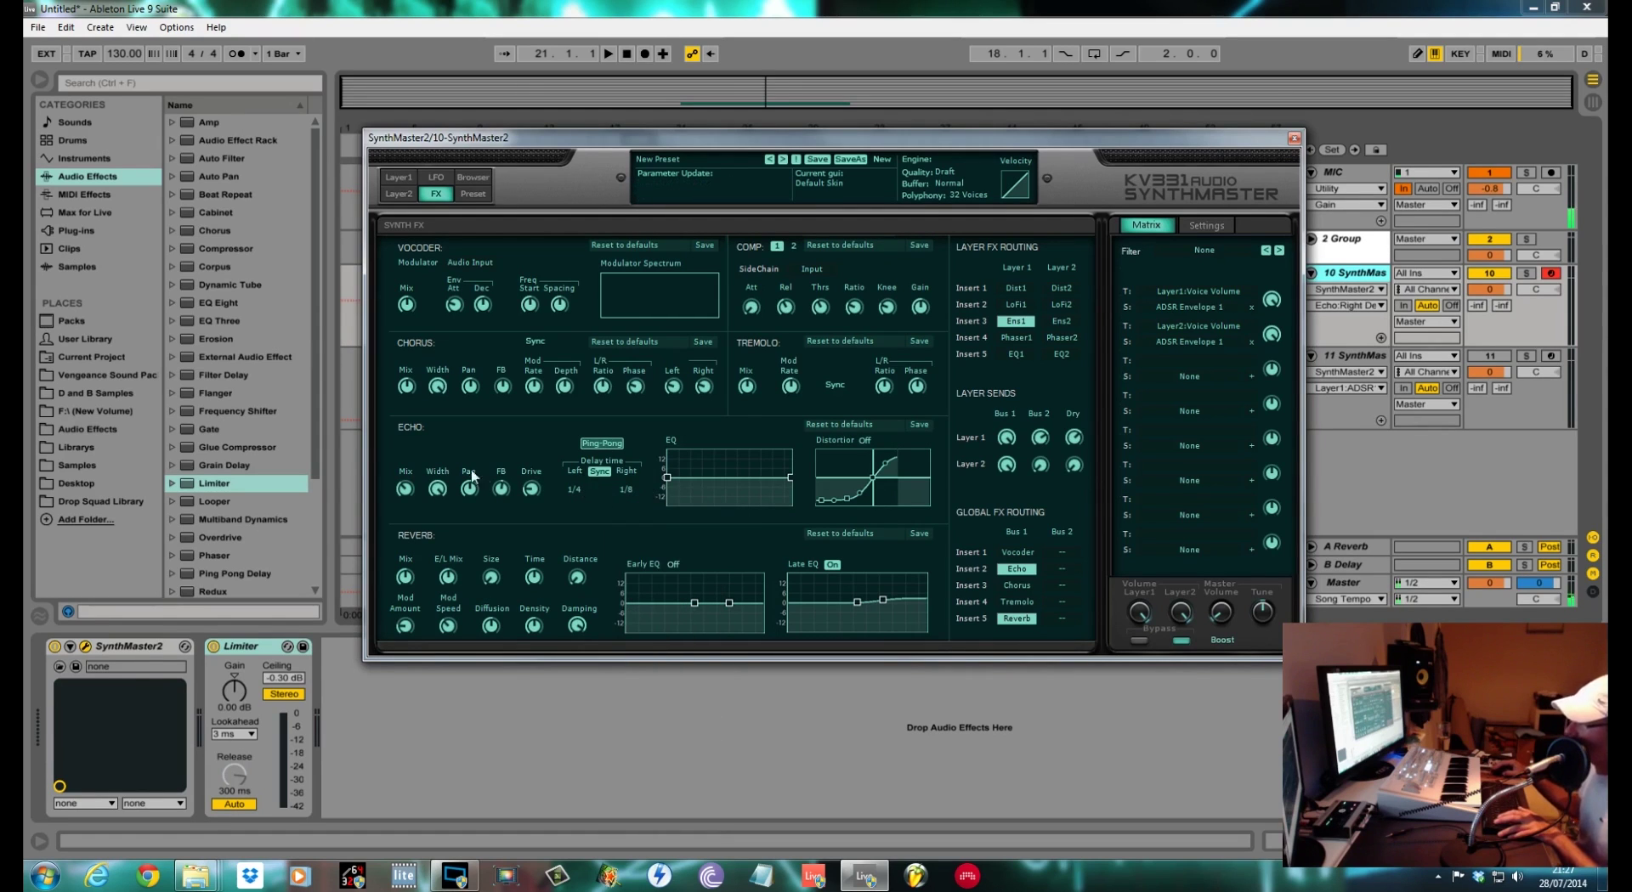
{"action": "left_click", "coordinate": [667, 479]}
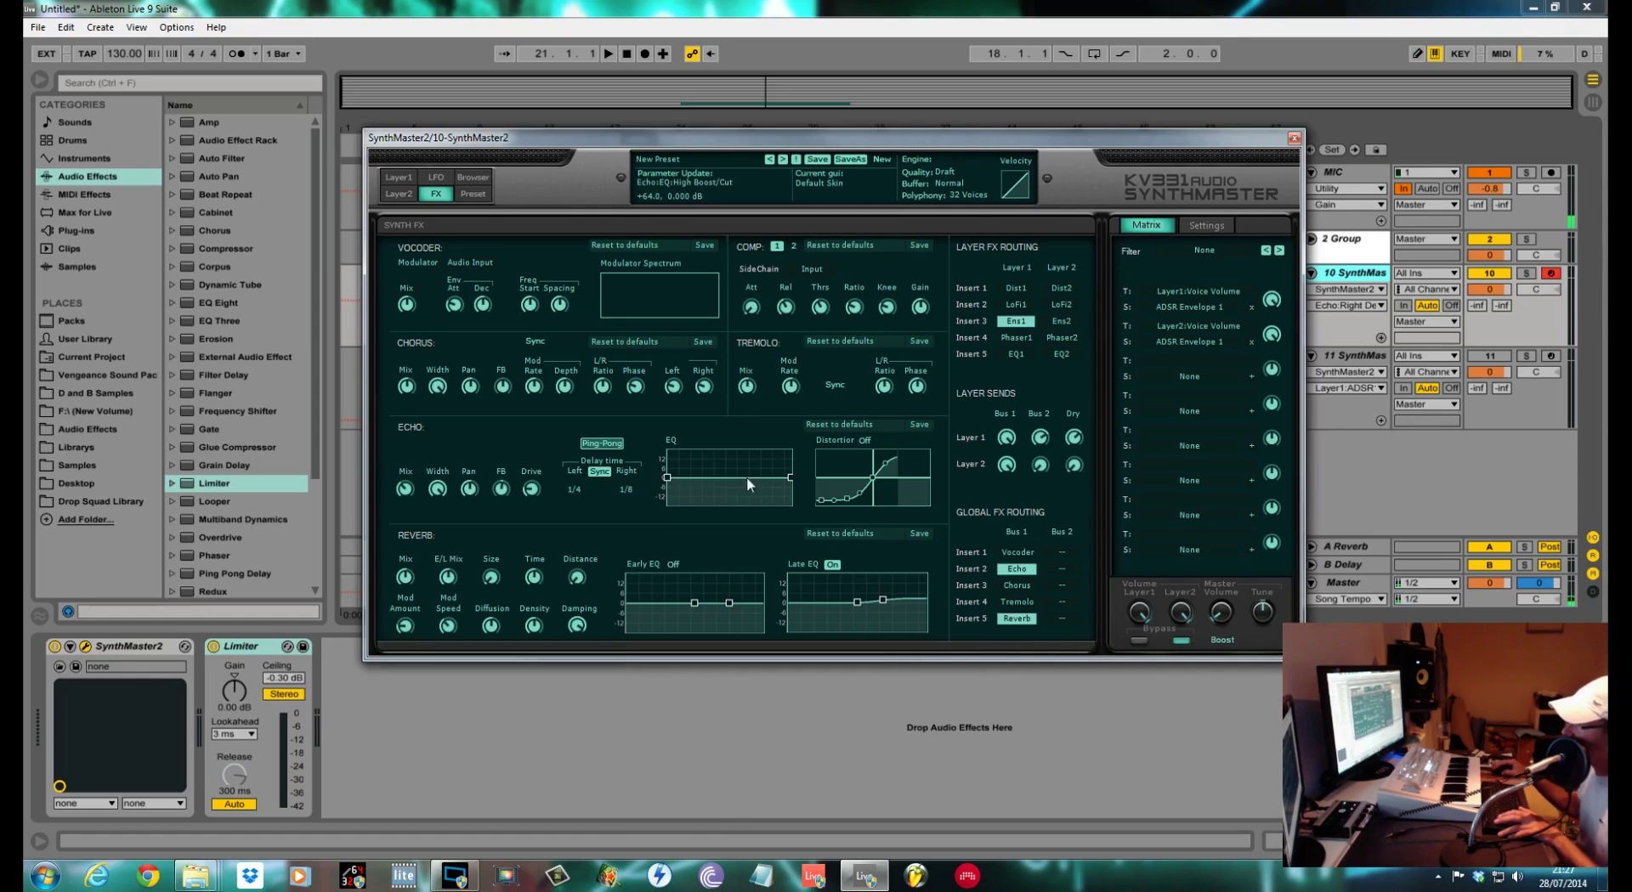
{"action": "left_click_drag", "start_coordinate": [790, 478], "coordinate": [736, 464]}
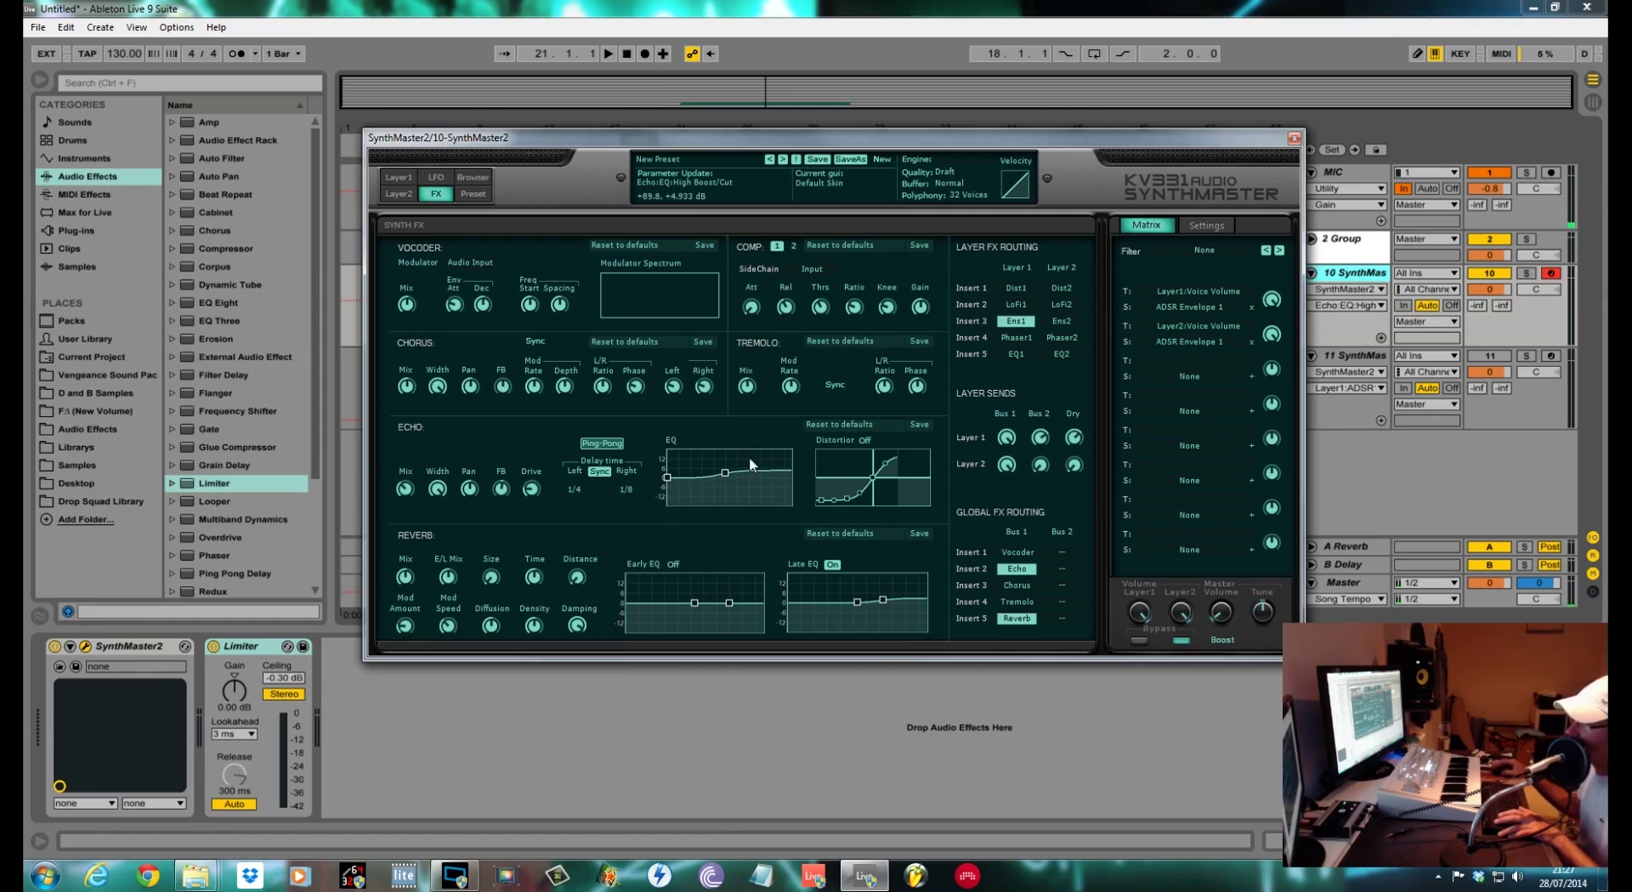
- Raise the echo mix slightly while auditioning, then return to the Layer 1 page
{"action": "key", "text": "space"}
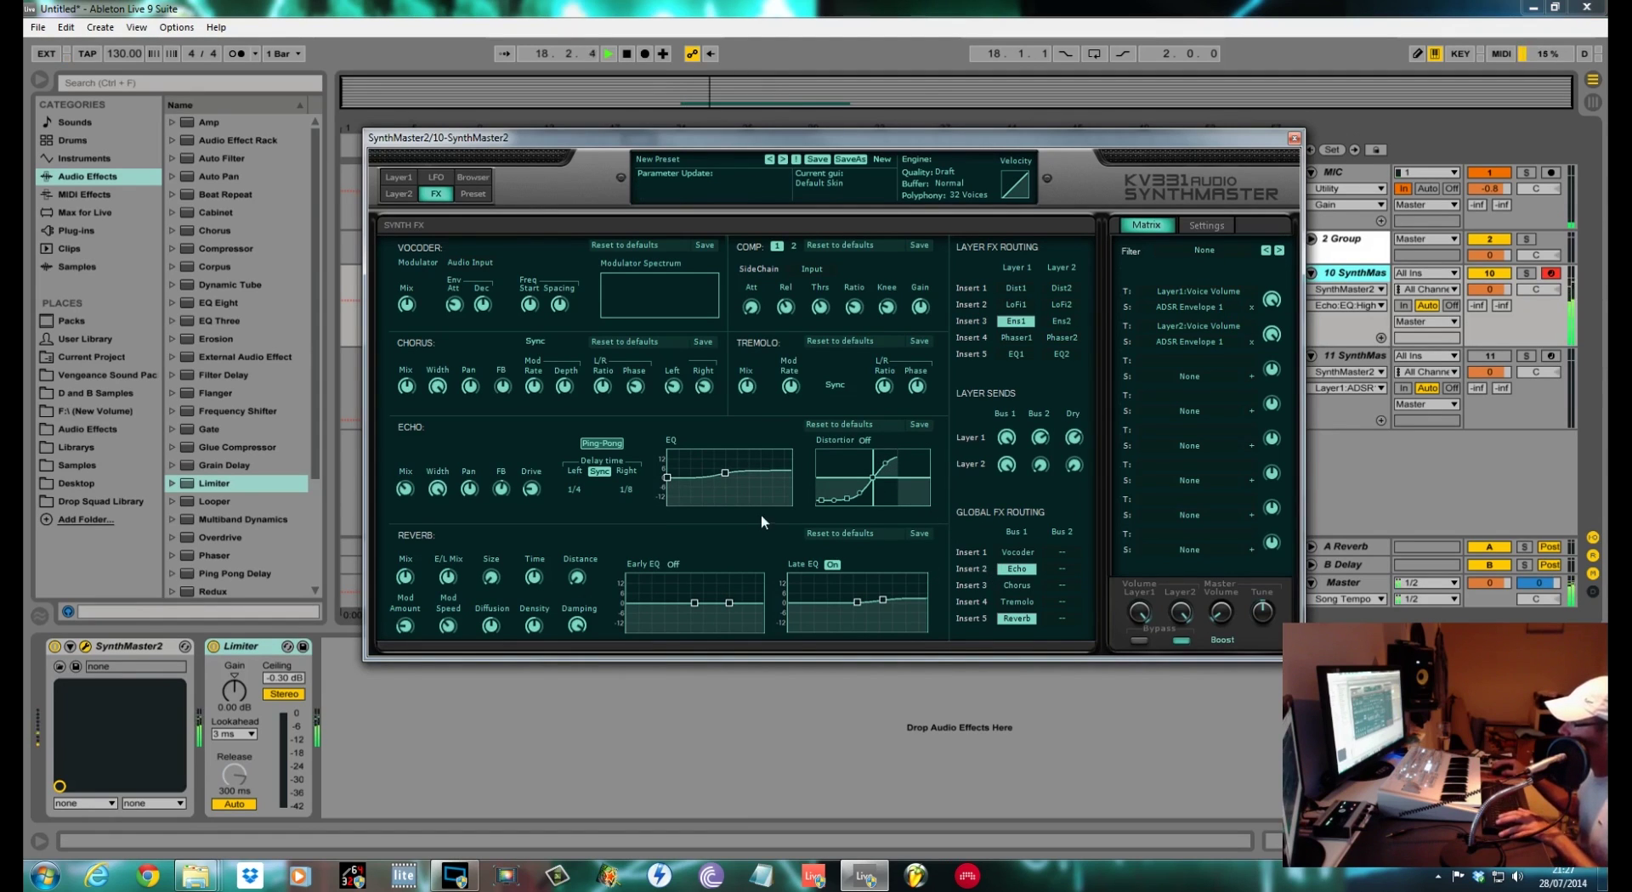
{"action": "left_click", "coordinate": [405, 490]}
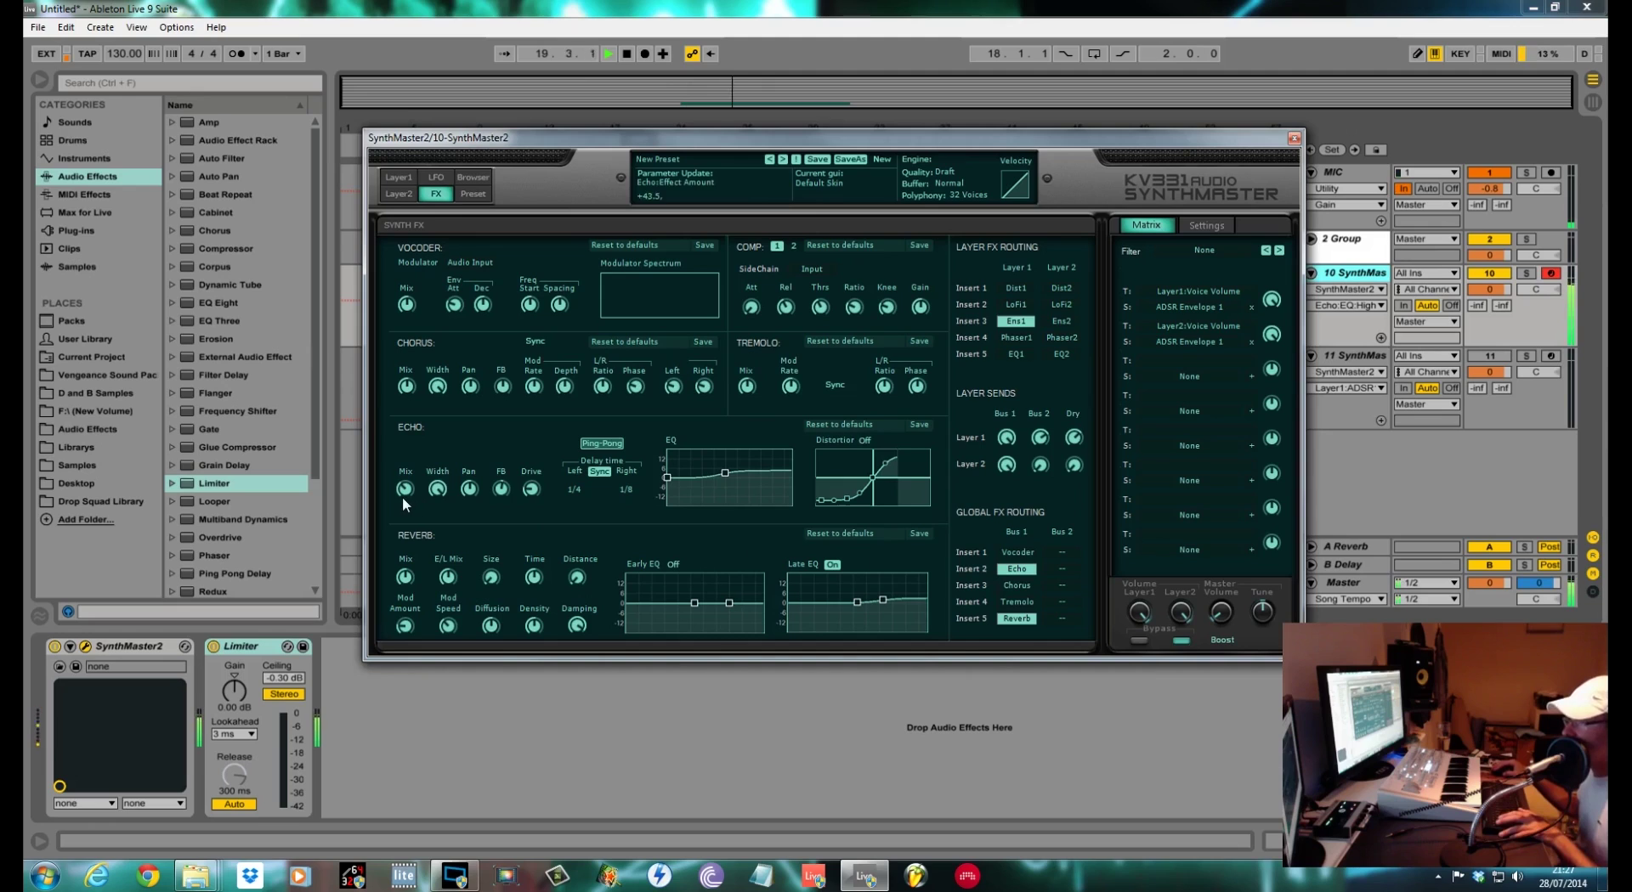
{"action": "left_click_drag", "start_coordinate": [403, 496], "coordinate": [402, 487]}
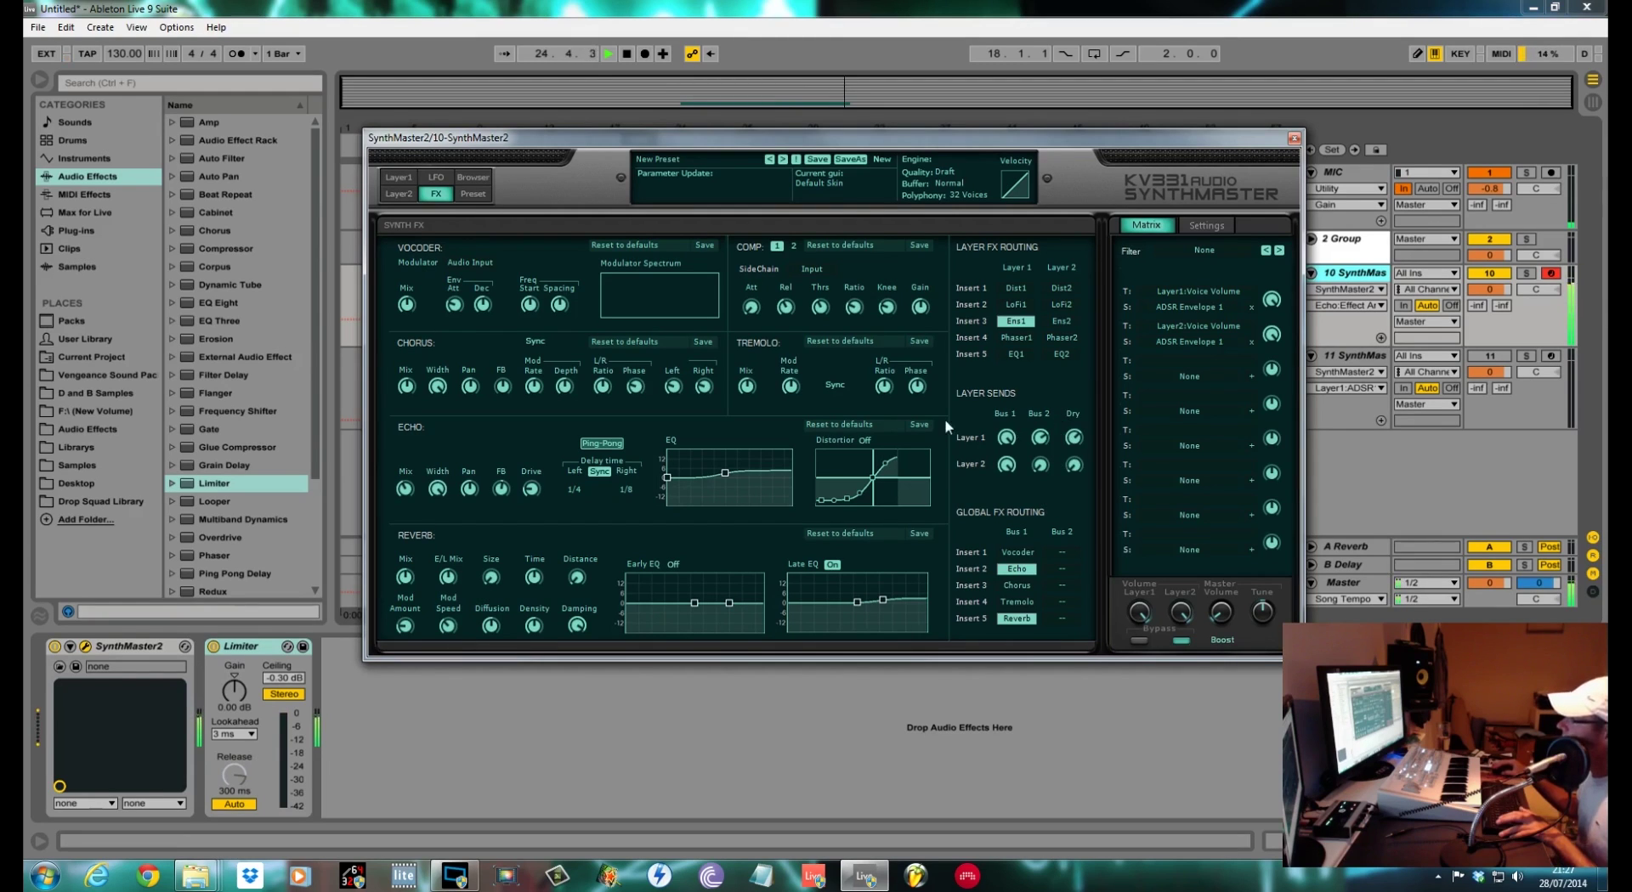
{"action": "mouse_move", "coordinate": [1037, 451]}
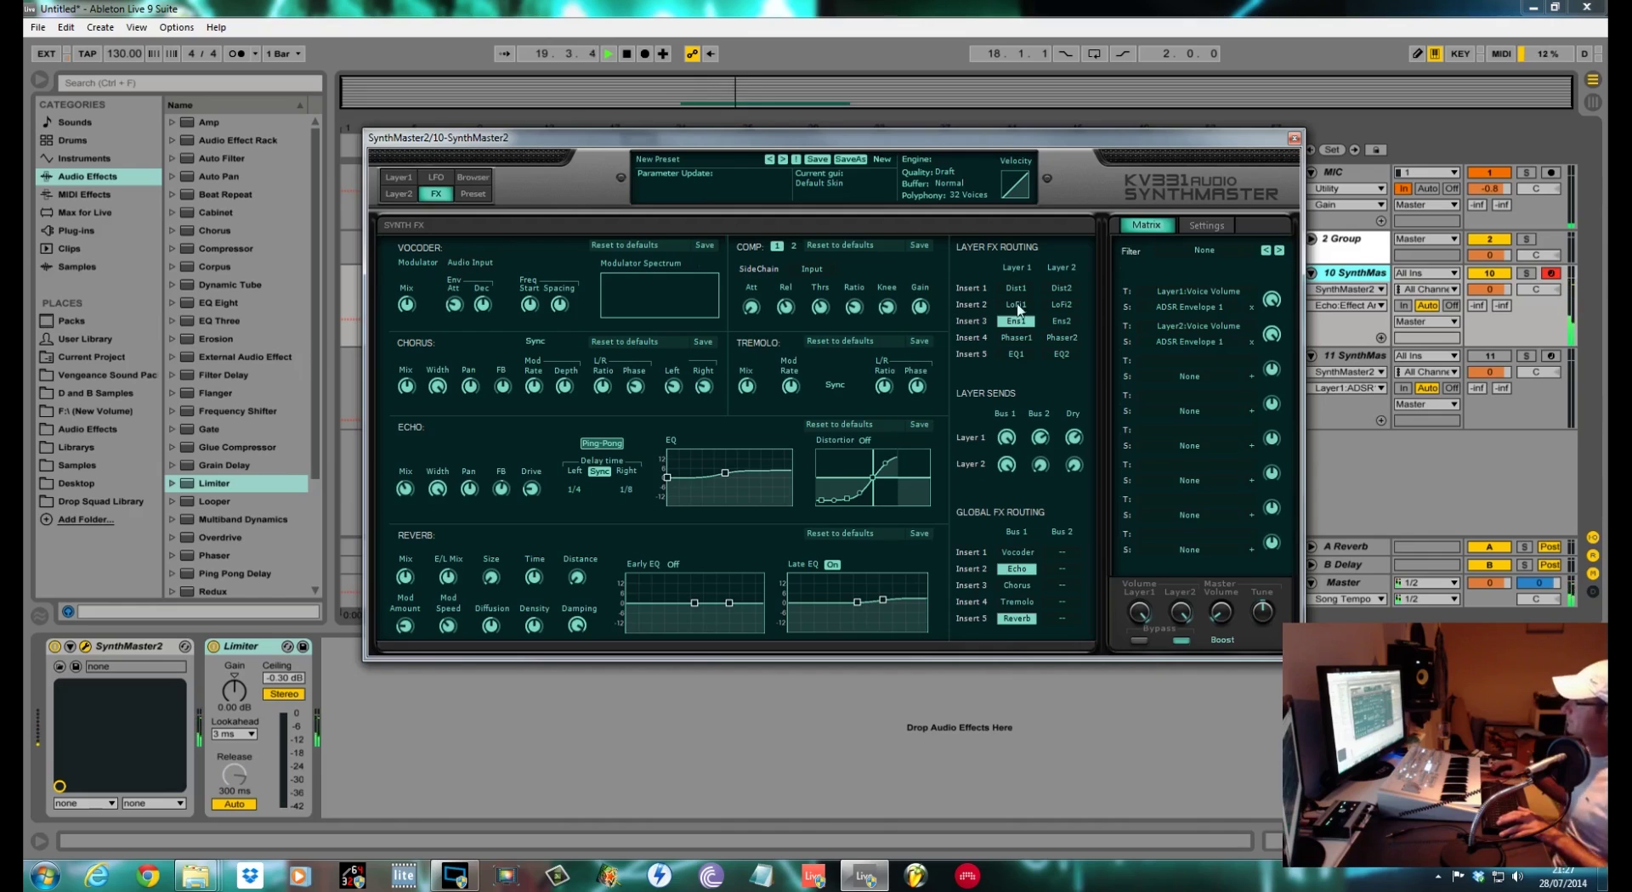
{"action": "left_click", "coordinate": [398, 177]}
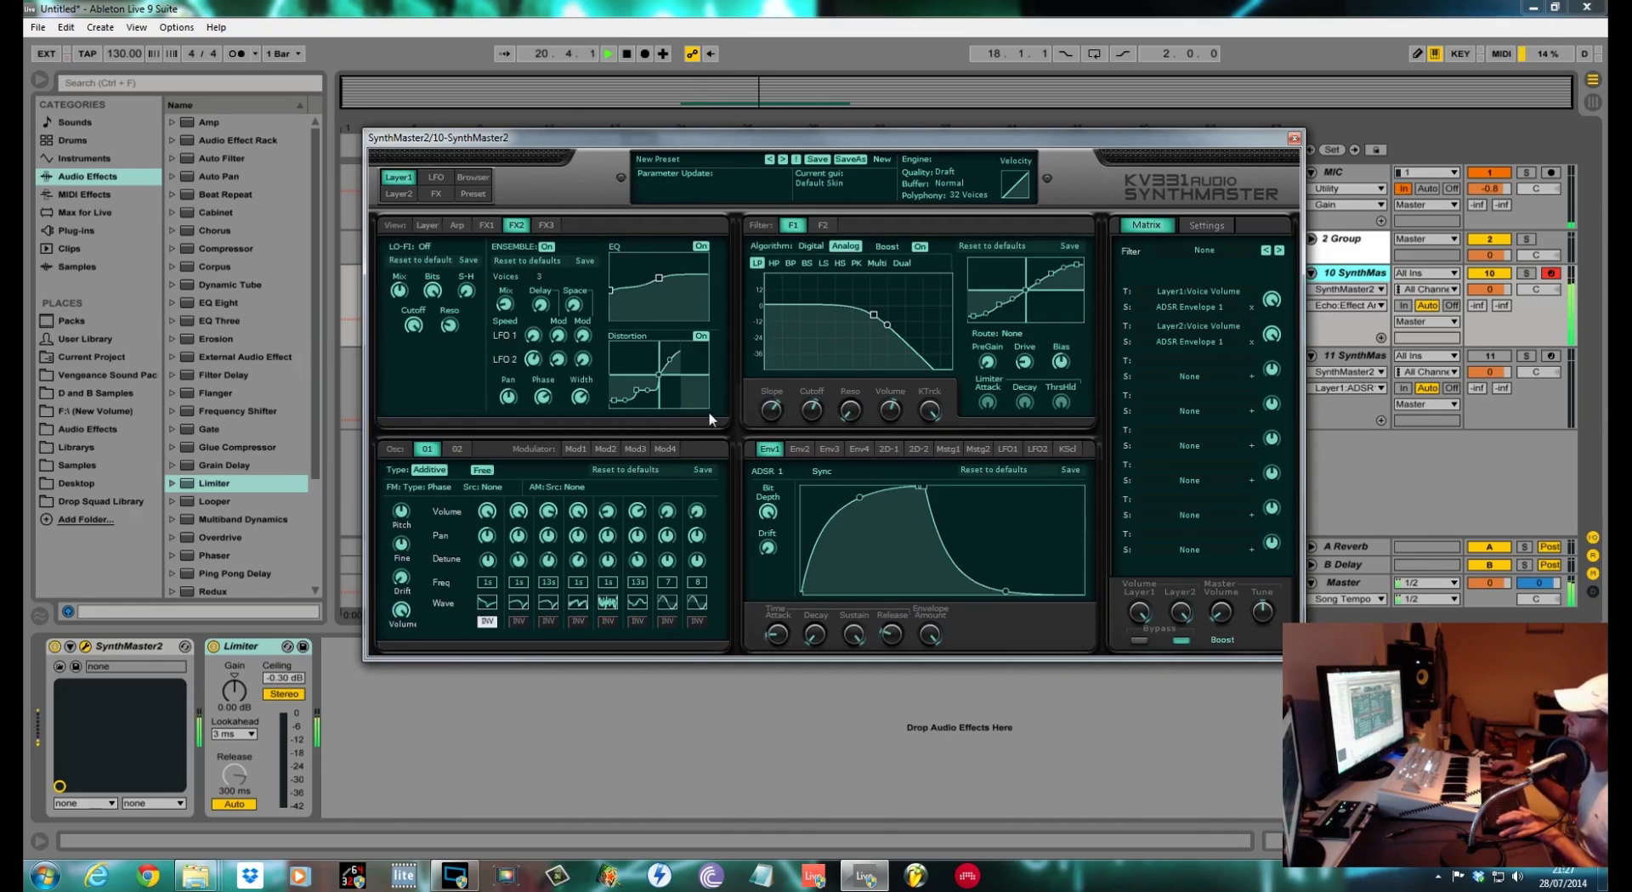
- Show the Layer view with Layer 1's voice, unison and filter-structure settings
{"action": "left_click", "coordinate": [429, 226]}
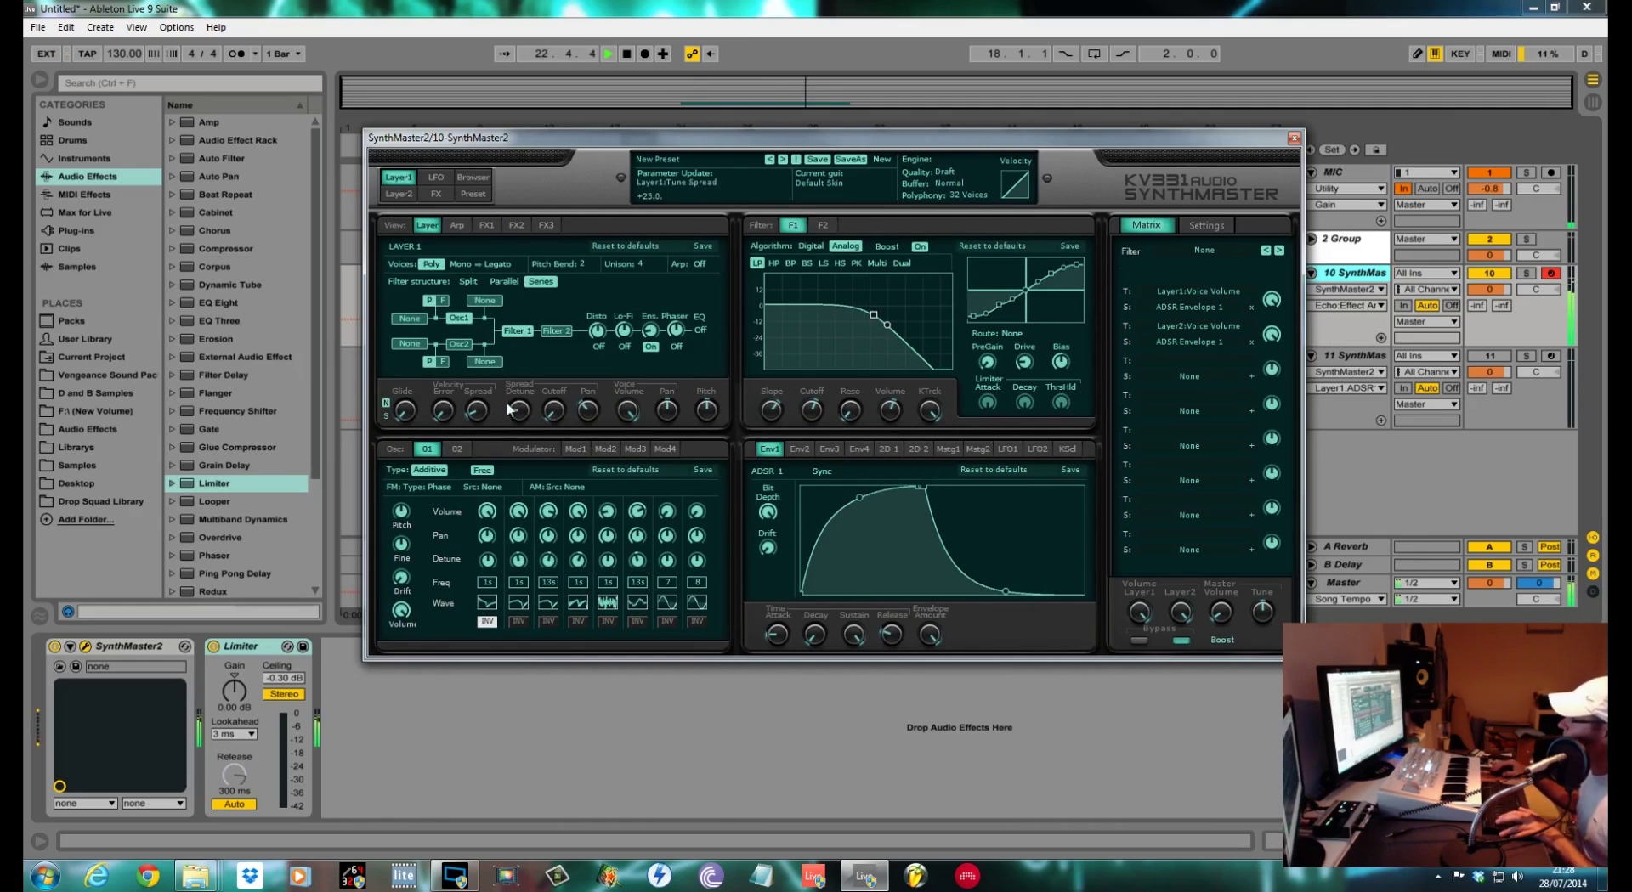
{"action": "mouse_move", "coordinate": [513, 402]}
{"action": "mouse_move", "coordinate": [1005, 570]}
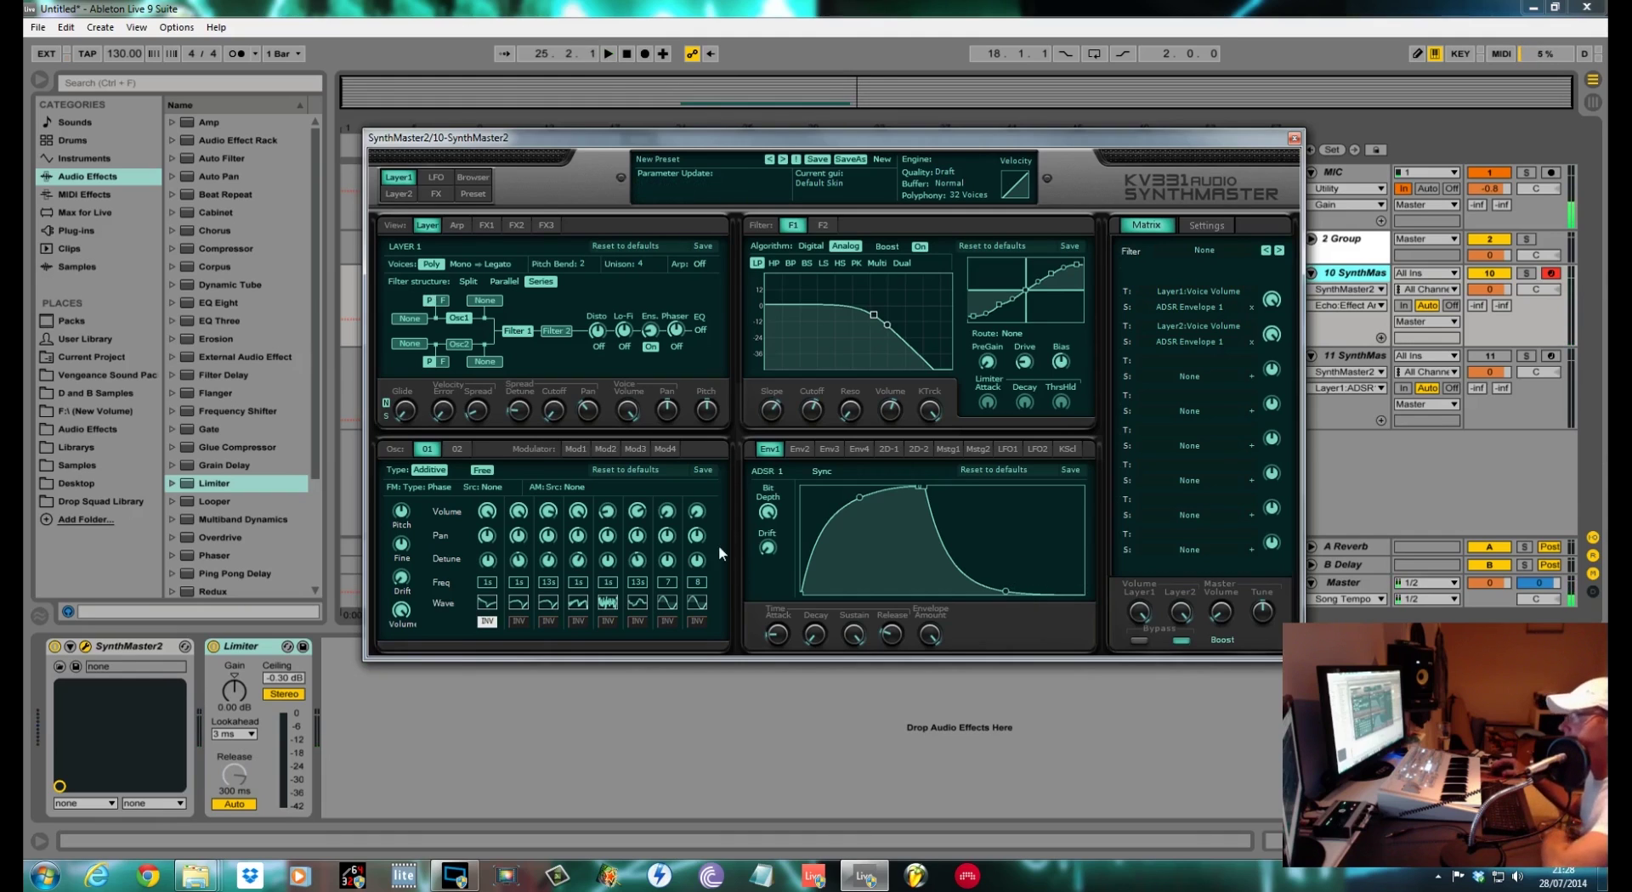
{"action": "mouse_move", "coordinate": [485, 629]}
{"action": "mouse_move", "coordinate": [552, 603]}
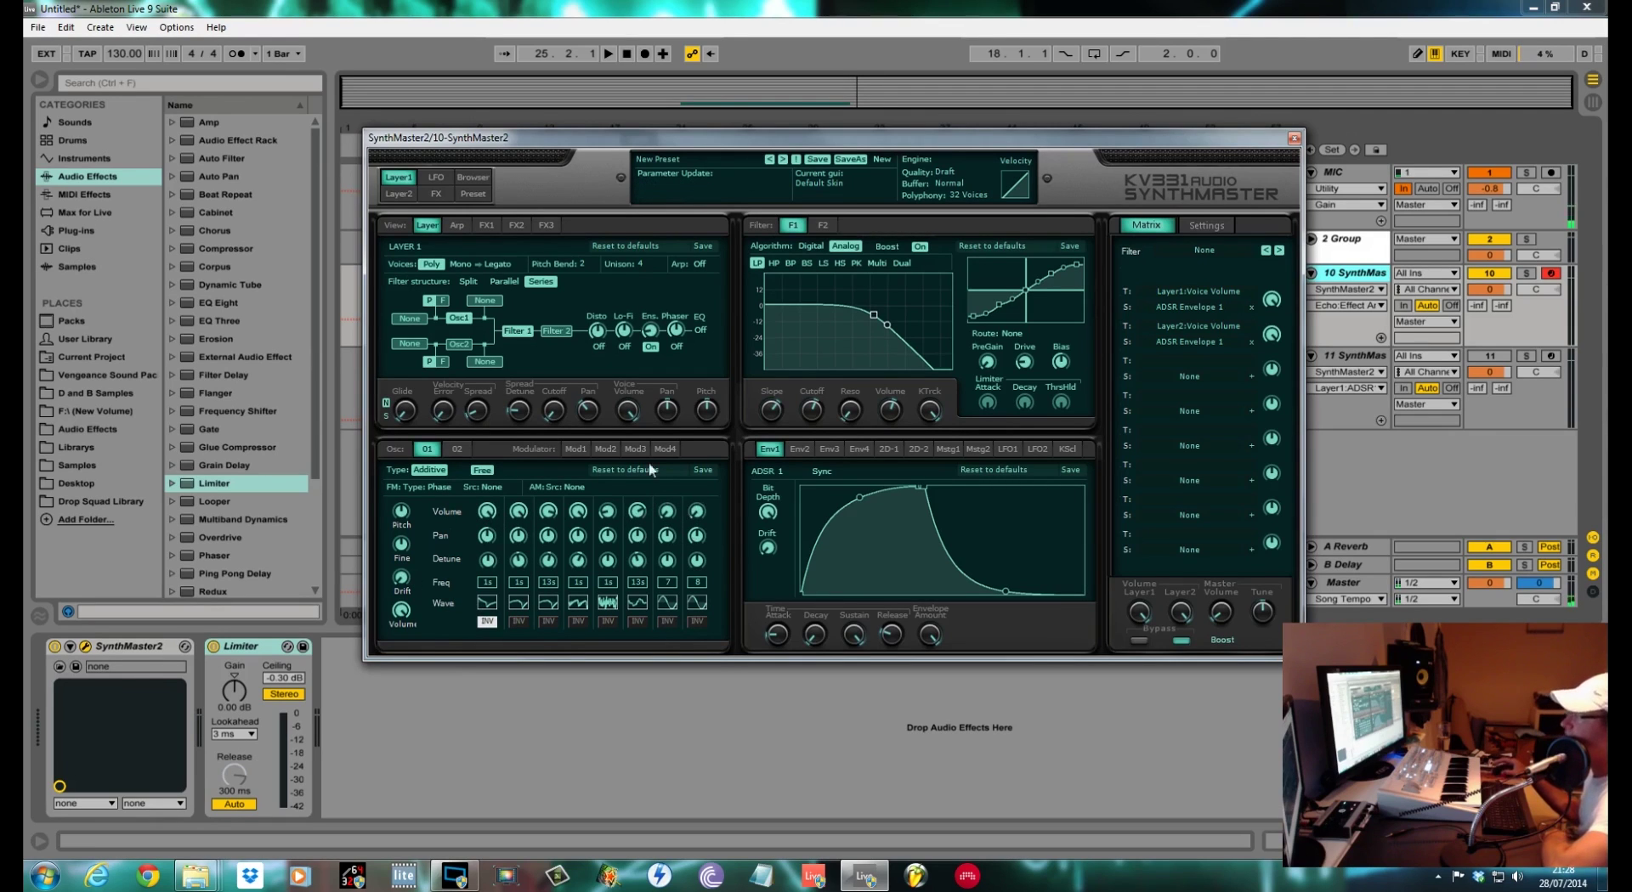
- Set oscillator 2 to Phase Modulation, free-running with 4 voices, and raise its coarse pitch
{"action": "left_click", "coordinate": [459, 450]}
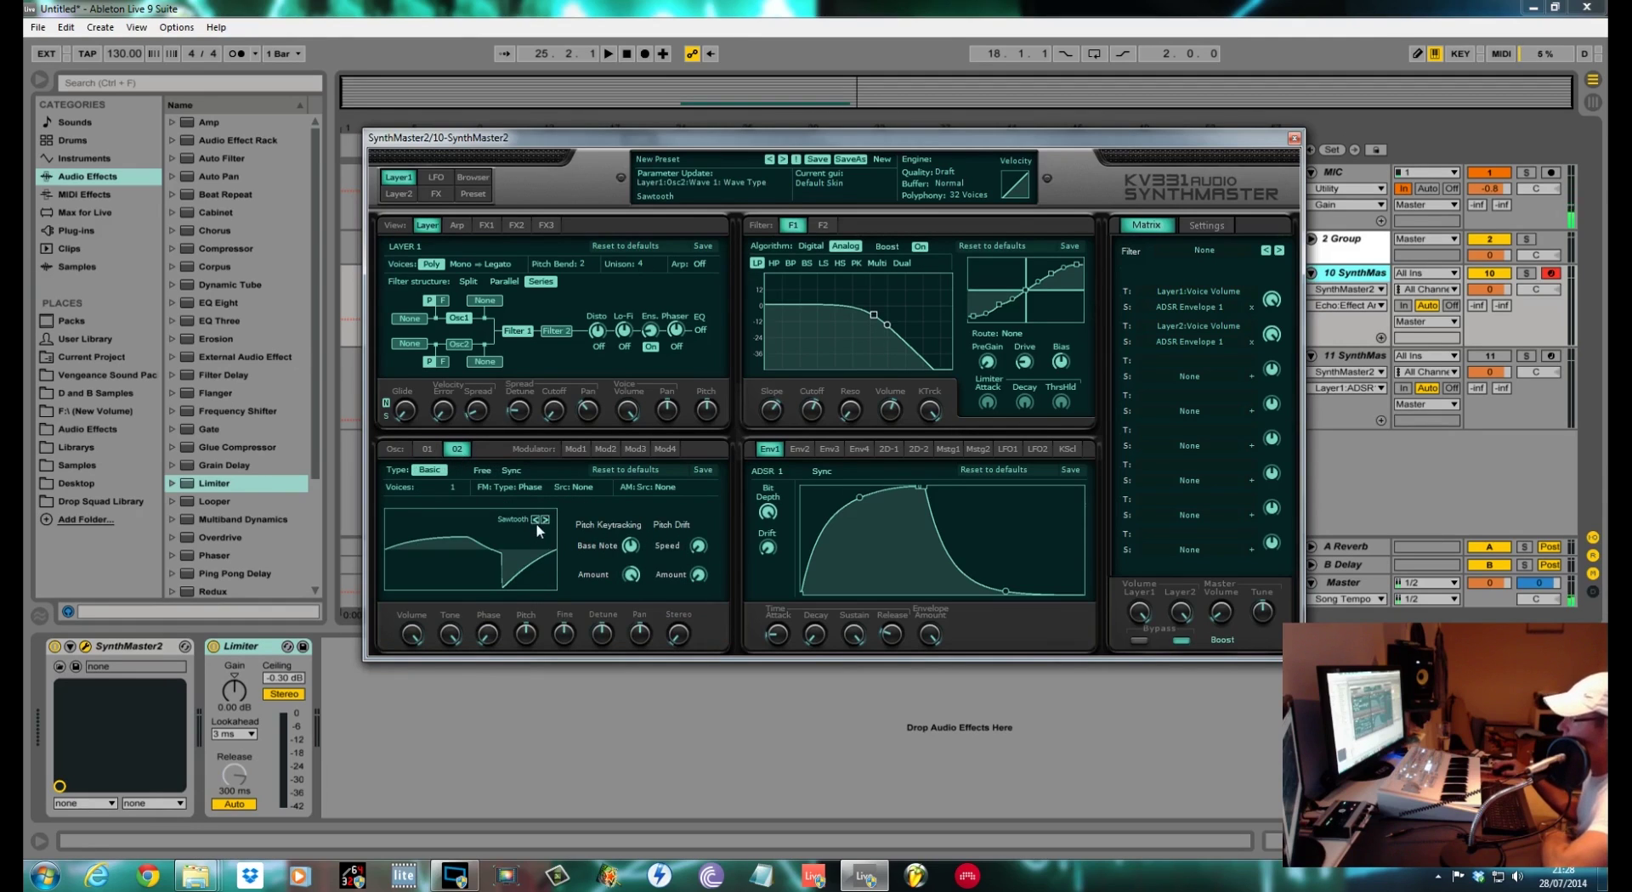
{"action": "left_click", "coordinate": [465, 350]}
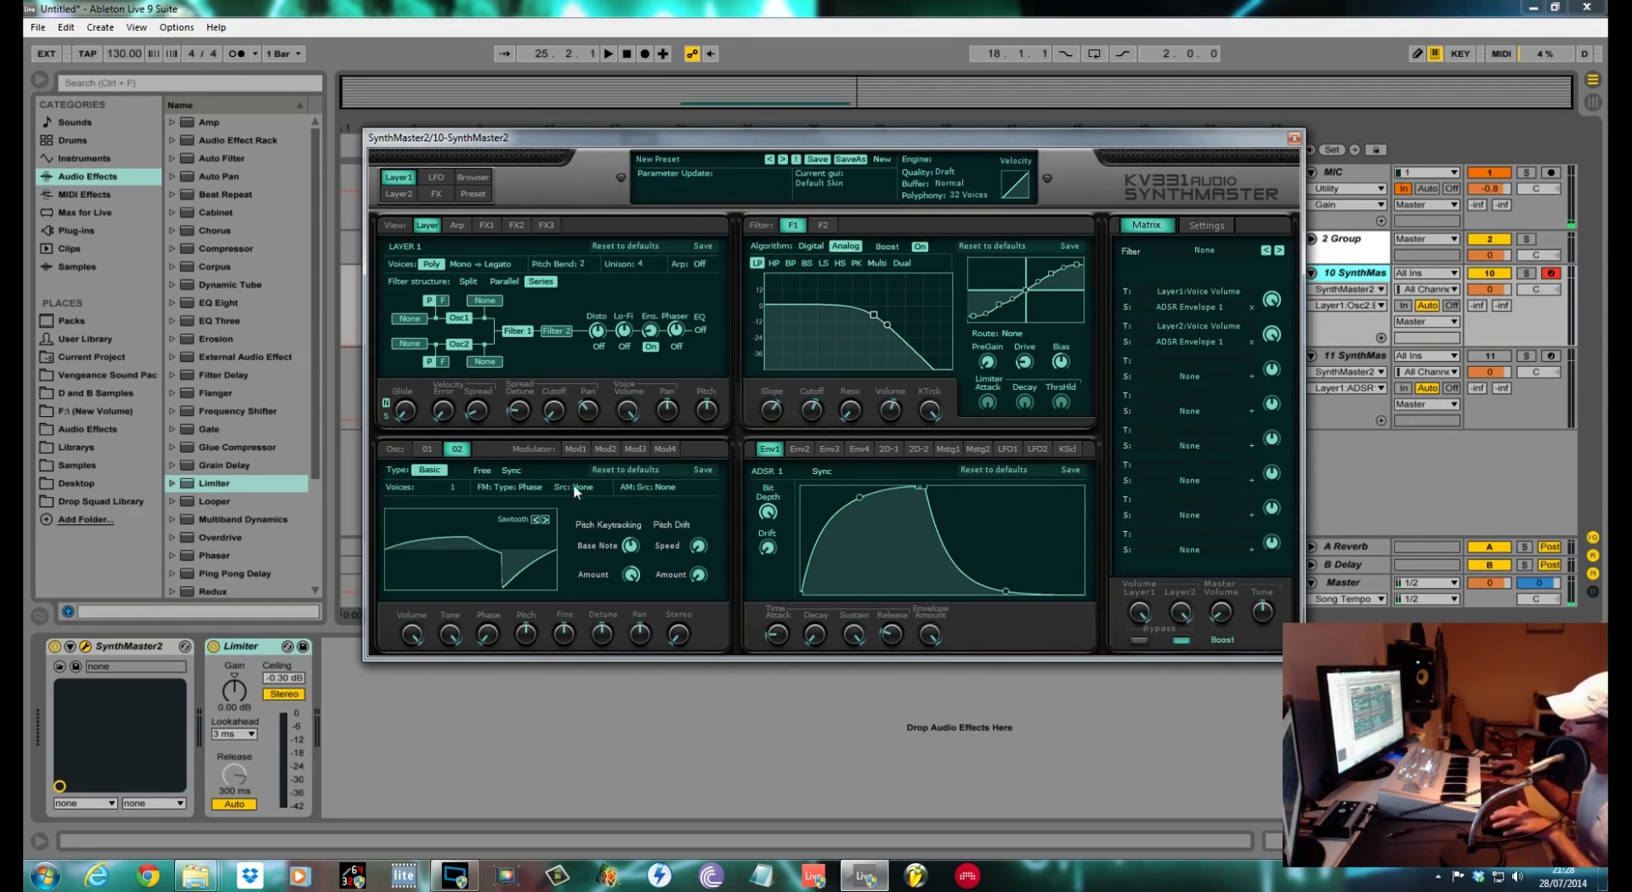
{"action": "left_click", "coordinate": [532, 487]}
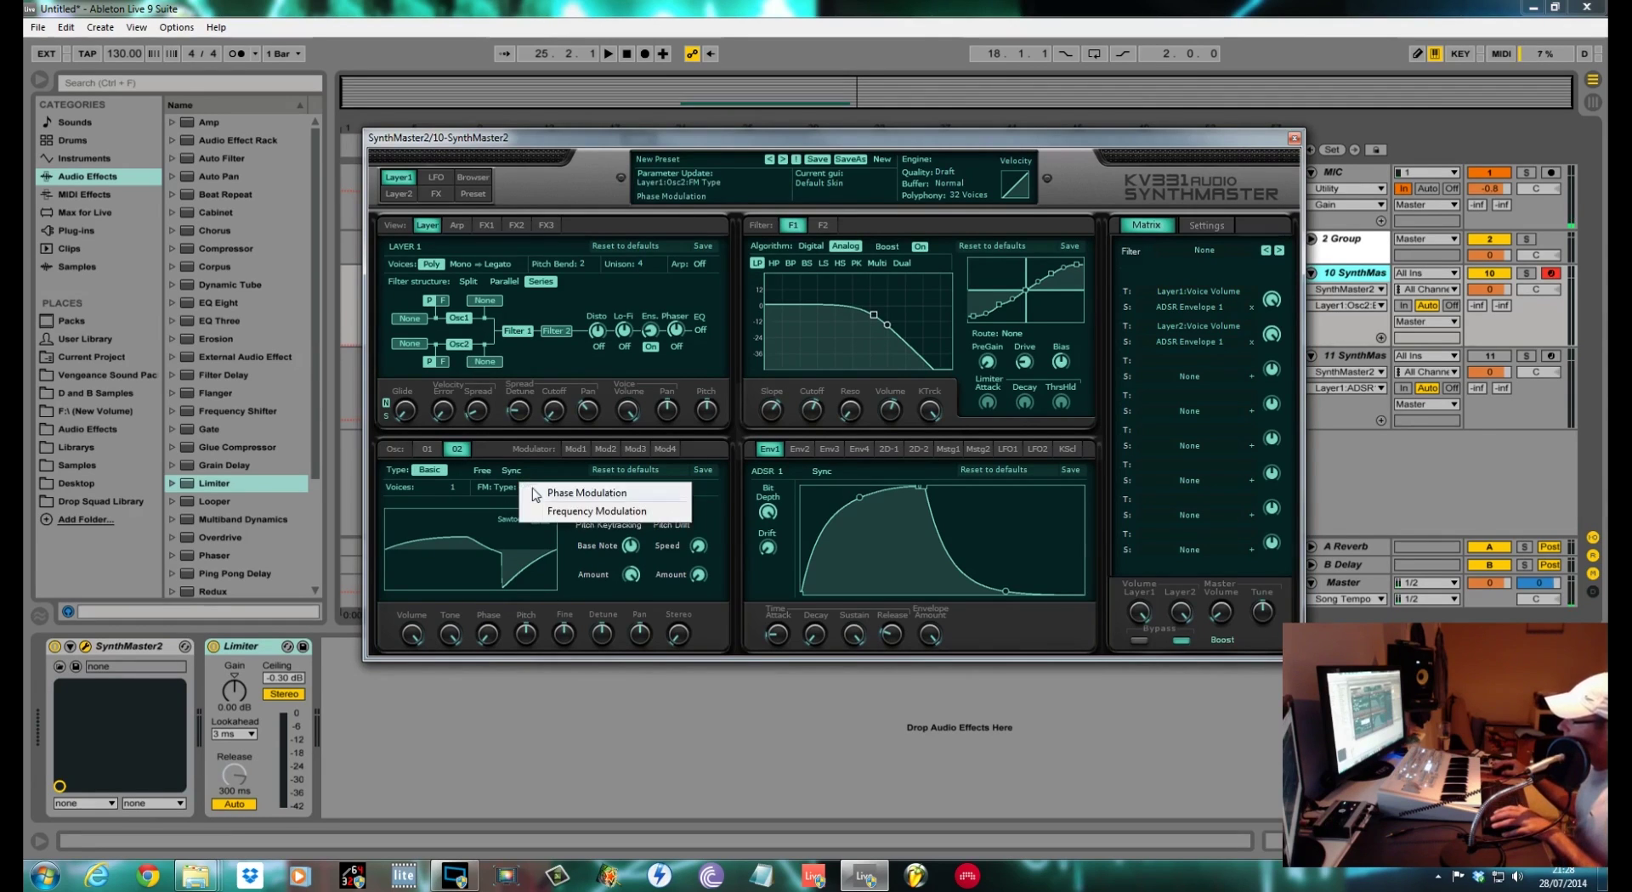
{"action": "left_click", "coordinate": [535, 493]}
{"action": "left_click", "coordinate": [482, 472]}
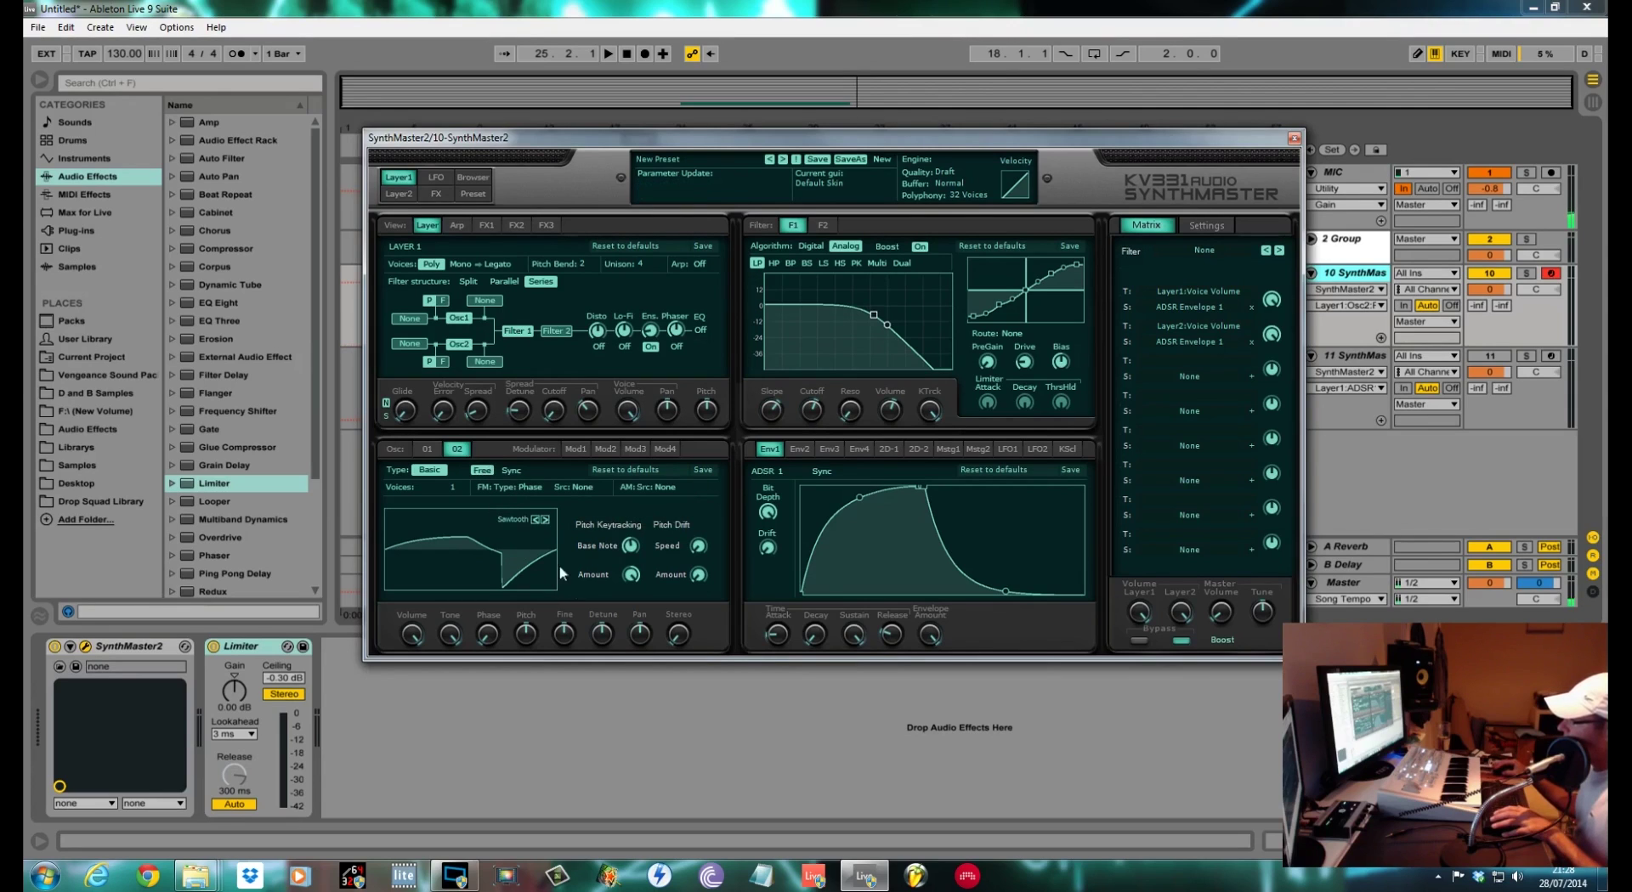
{"action": "left_click", "coordinate": [452, 487]}
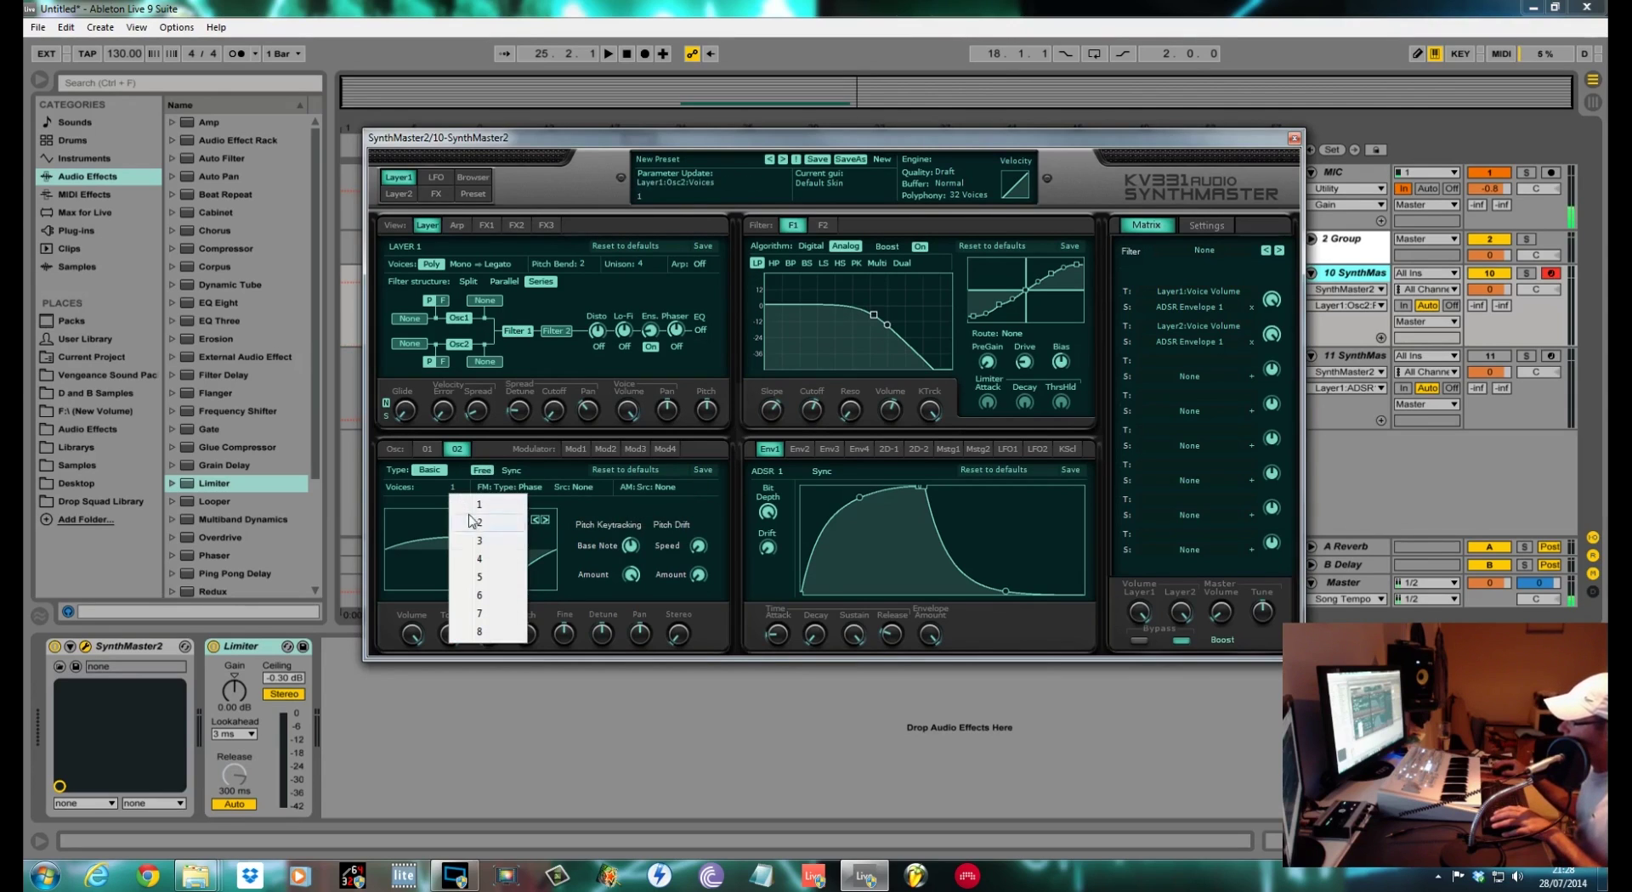
{"action": "left_click", "coordinate": [468, 561]}
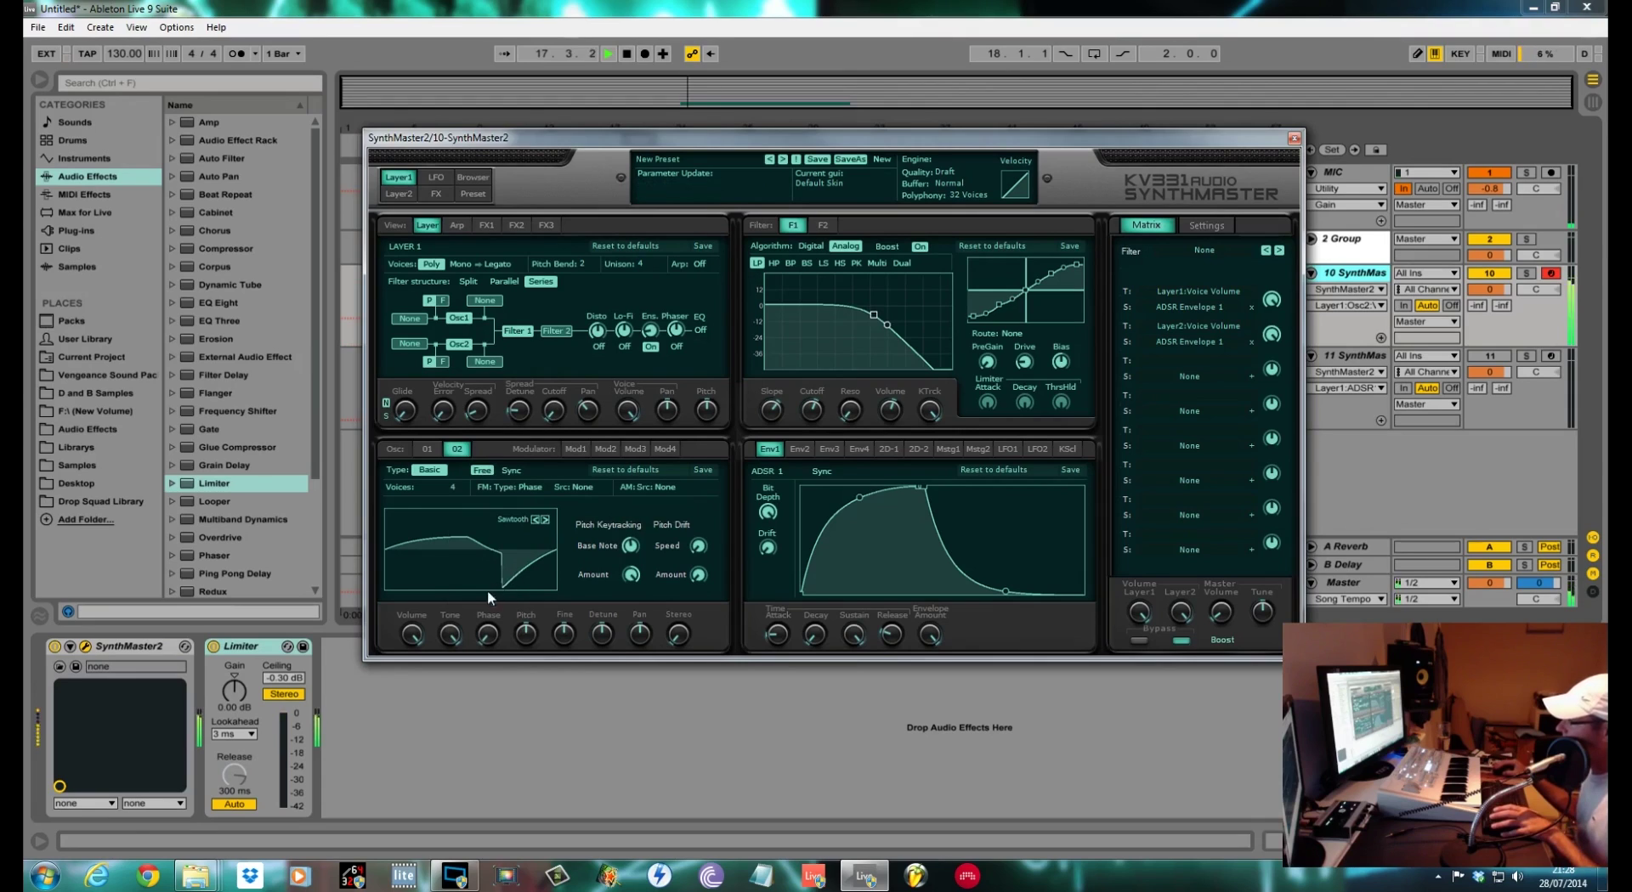
{"action": "left_click", "coordinate": [525, 636]}
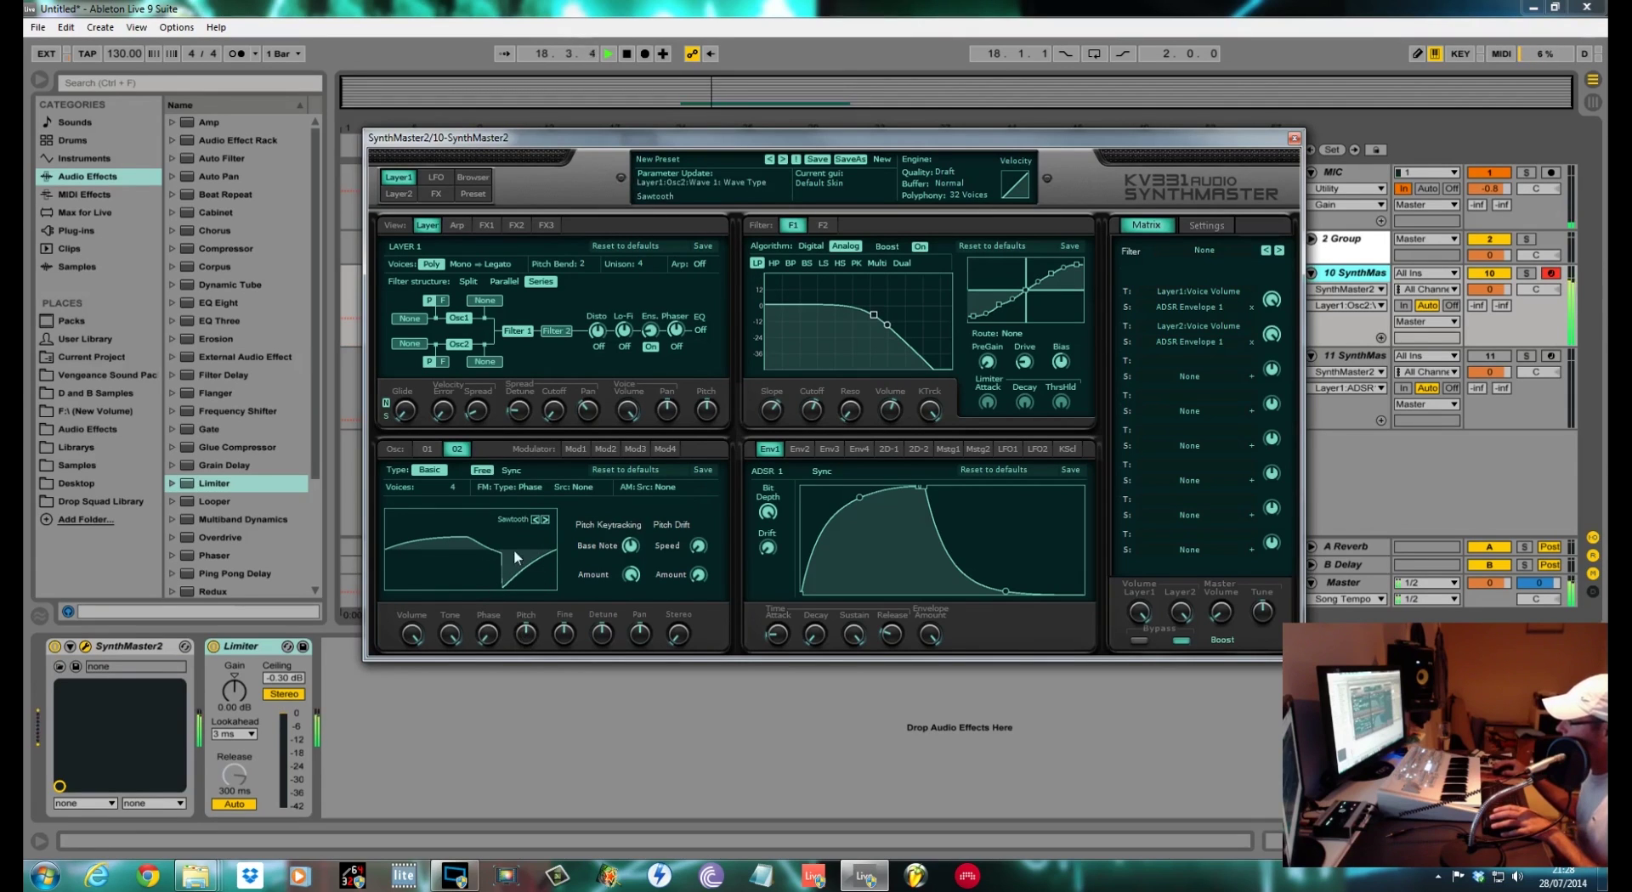
{"action": "left_click_drag", "start_coordinate": [531, 638], "coordinate": [526, 610]}
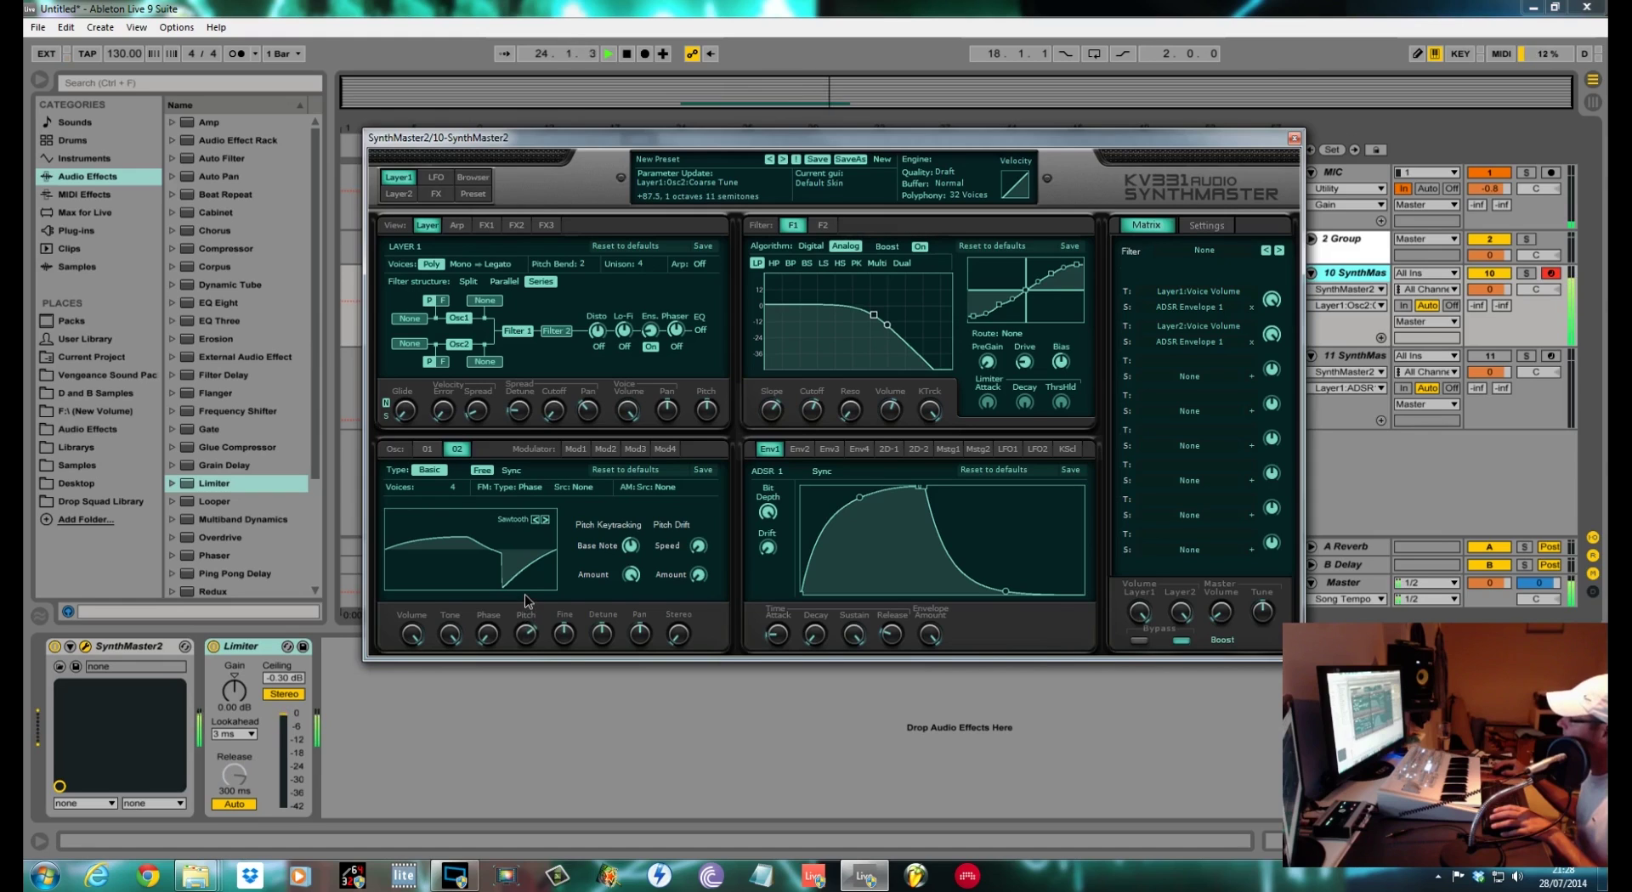
- Rough in oscillator 2's pitch, widen its stereo spread and add a slight detune
{"action": "left_click_drag", "start_coordinate": [527, 601], "coordinate": [528, 599]}
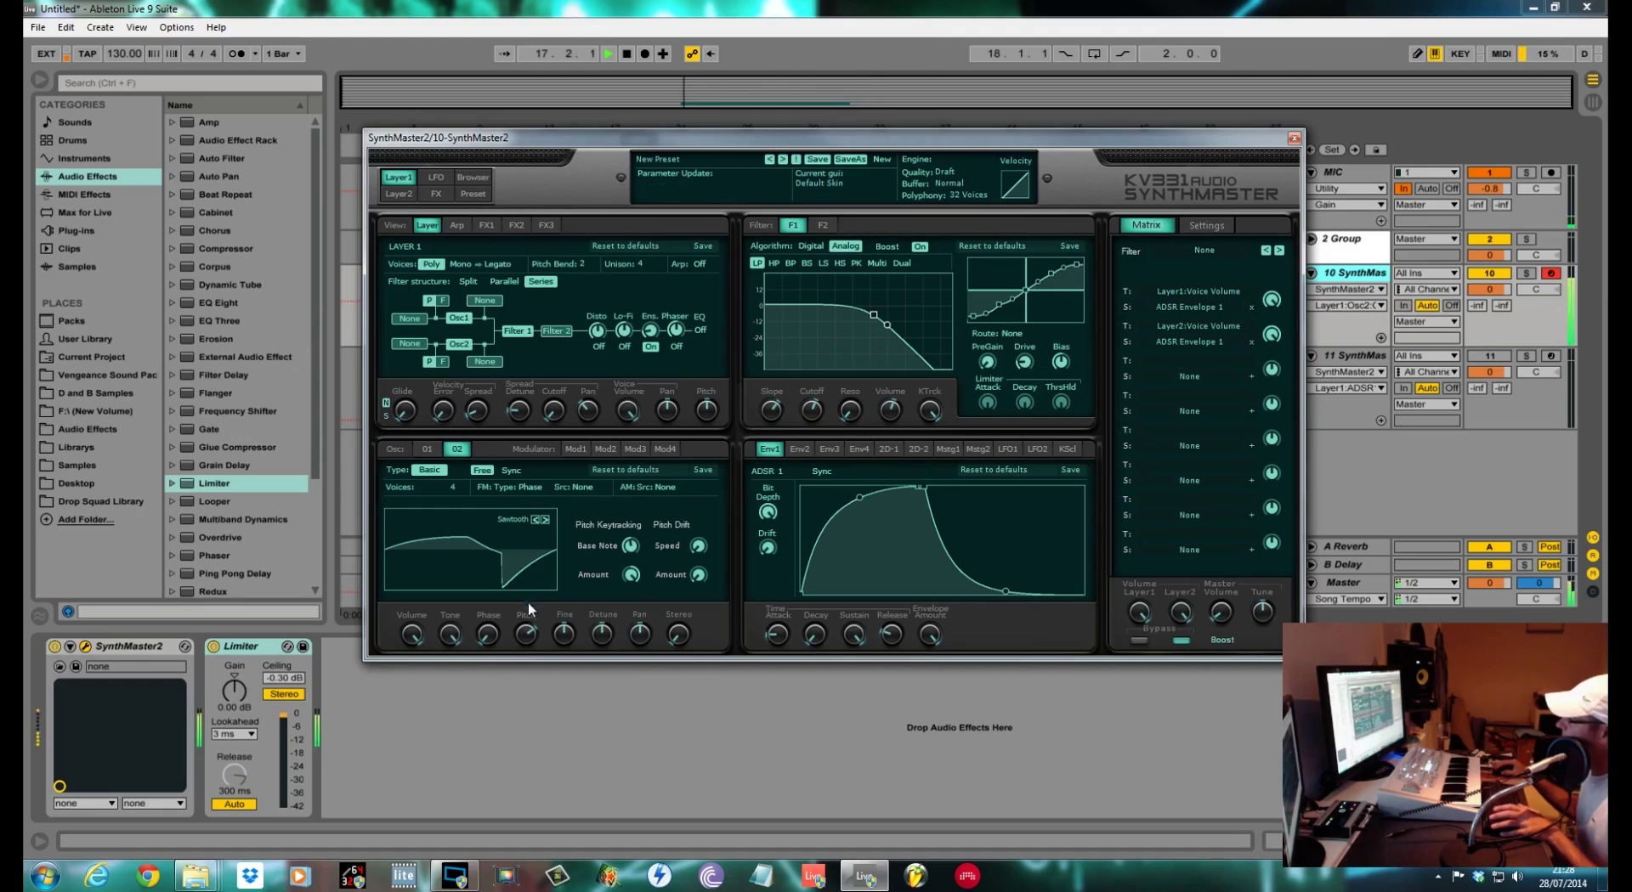
{"action": "left_click_drag", "start_coordinate": [526, 633], "coordinate": [527, 649]}
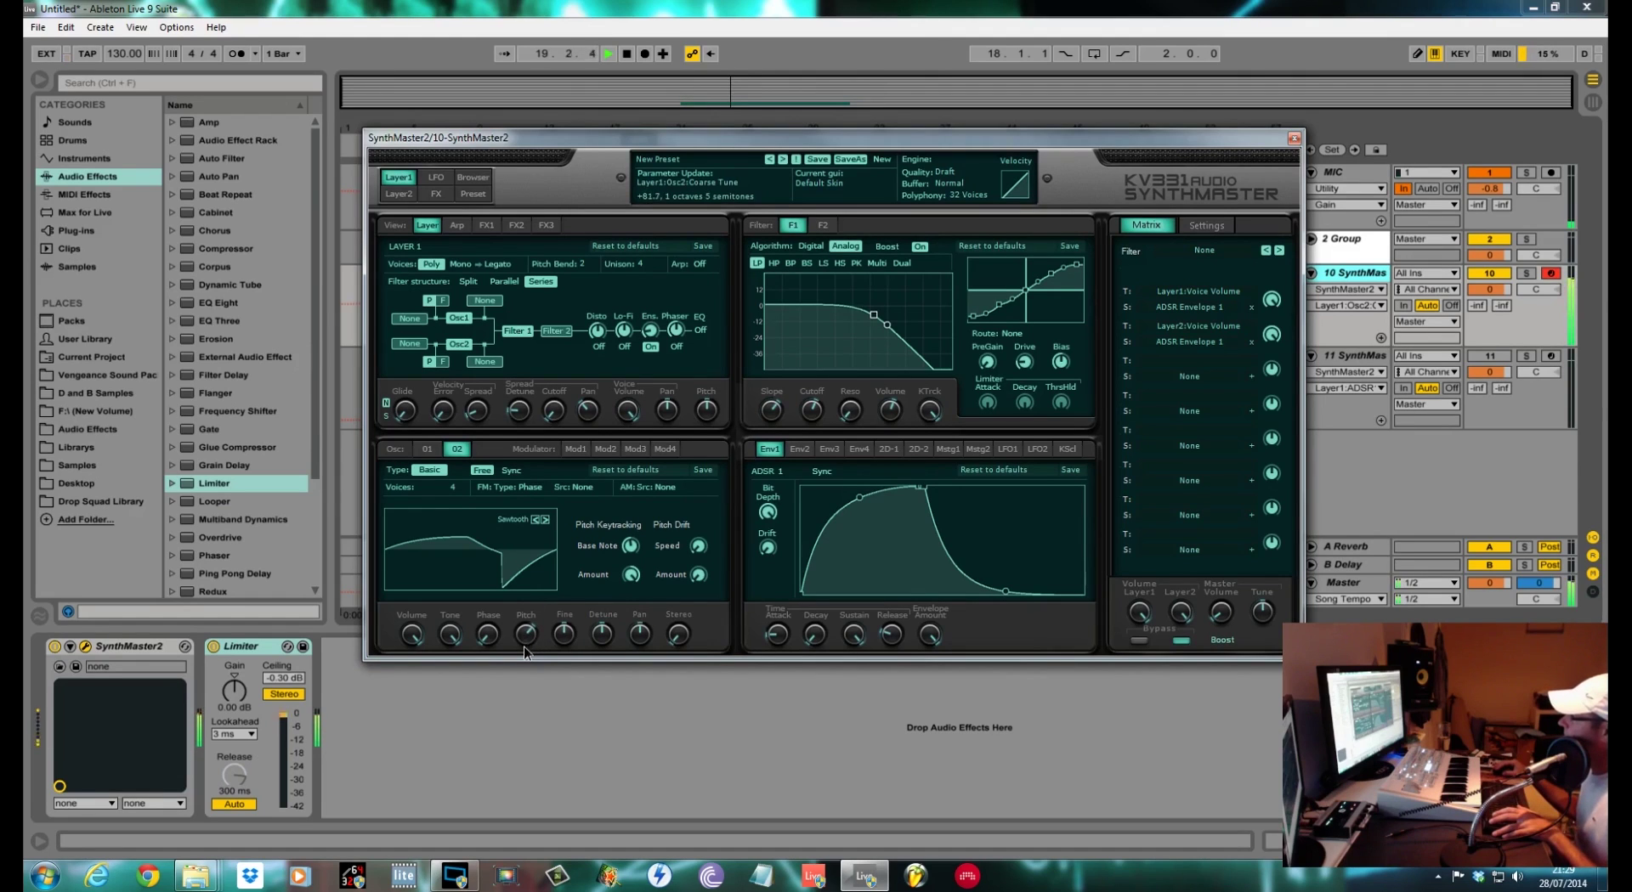
{"action": "left_click_drag", "start_coordinate": [525, 657], "coordinate": [531, 637]}
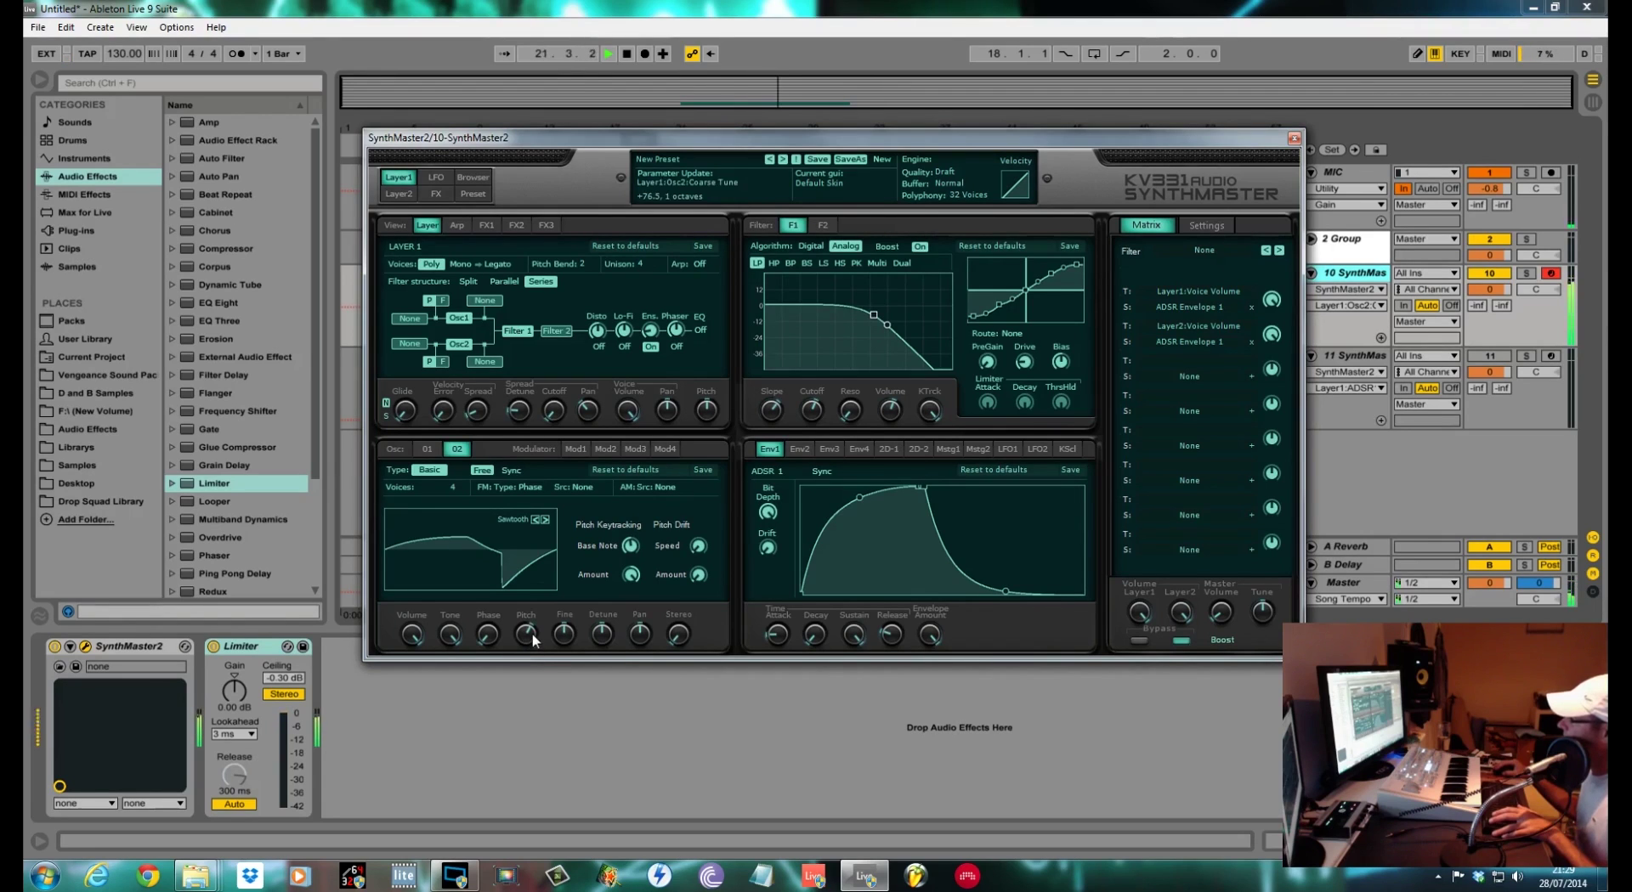
{"action": "left_click", "coordinate": [600, 636]}
{"action": "left_click_drag", "start_coordinate": [679, 634], "coordinate": [672, 549]}
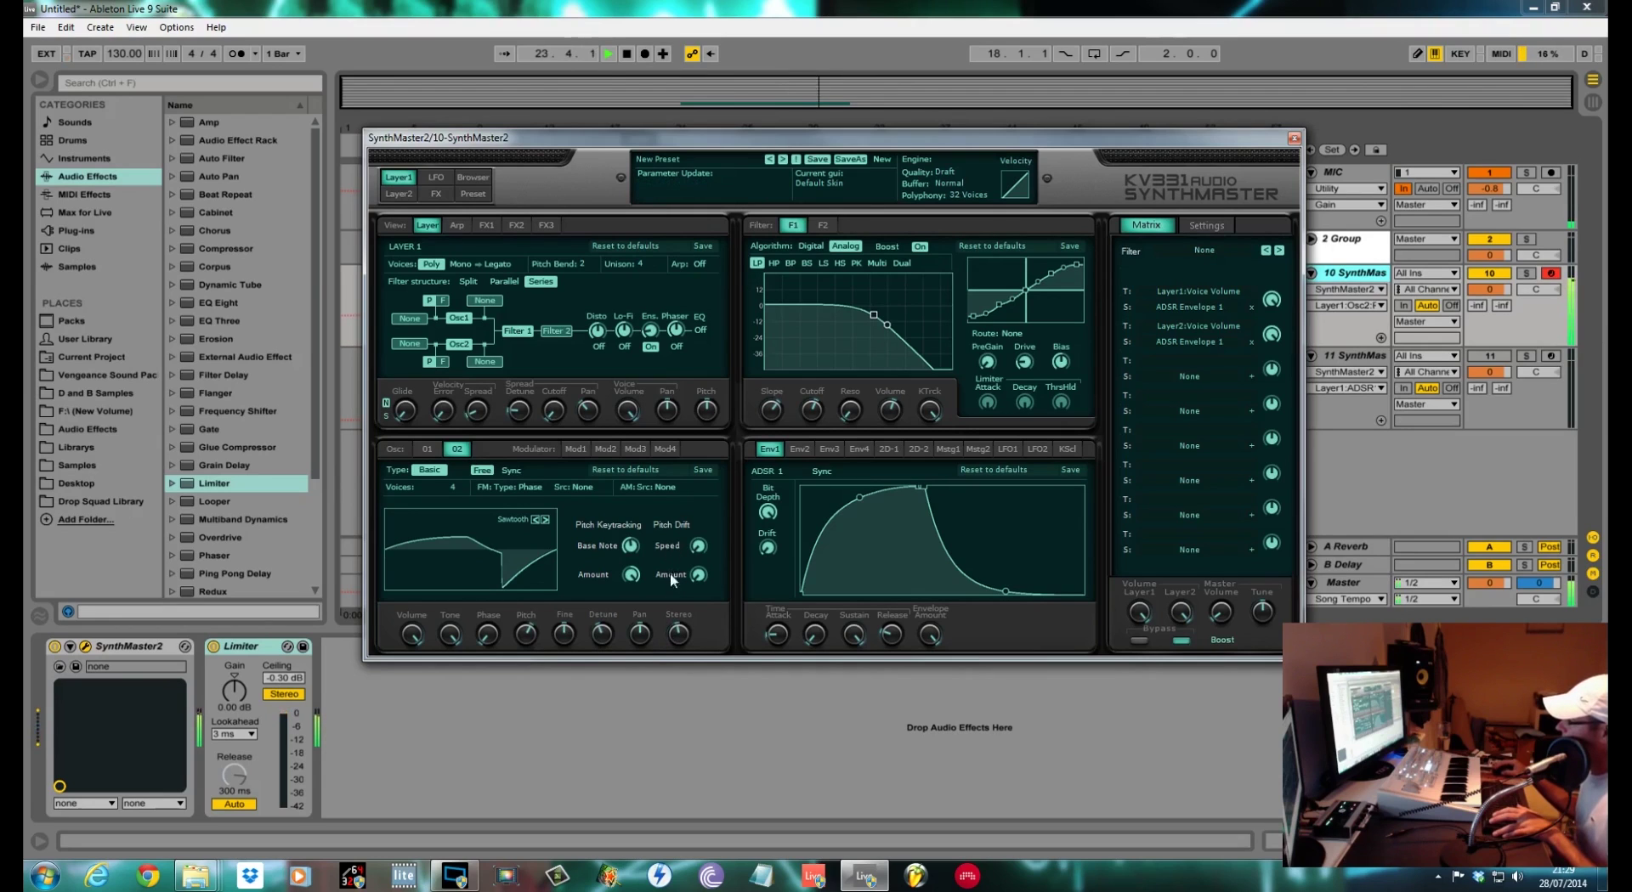
{"action": "left_click_drag", "start_coordinate": [590, 656], "coordinate": [594, 646]}
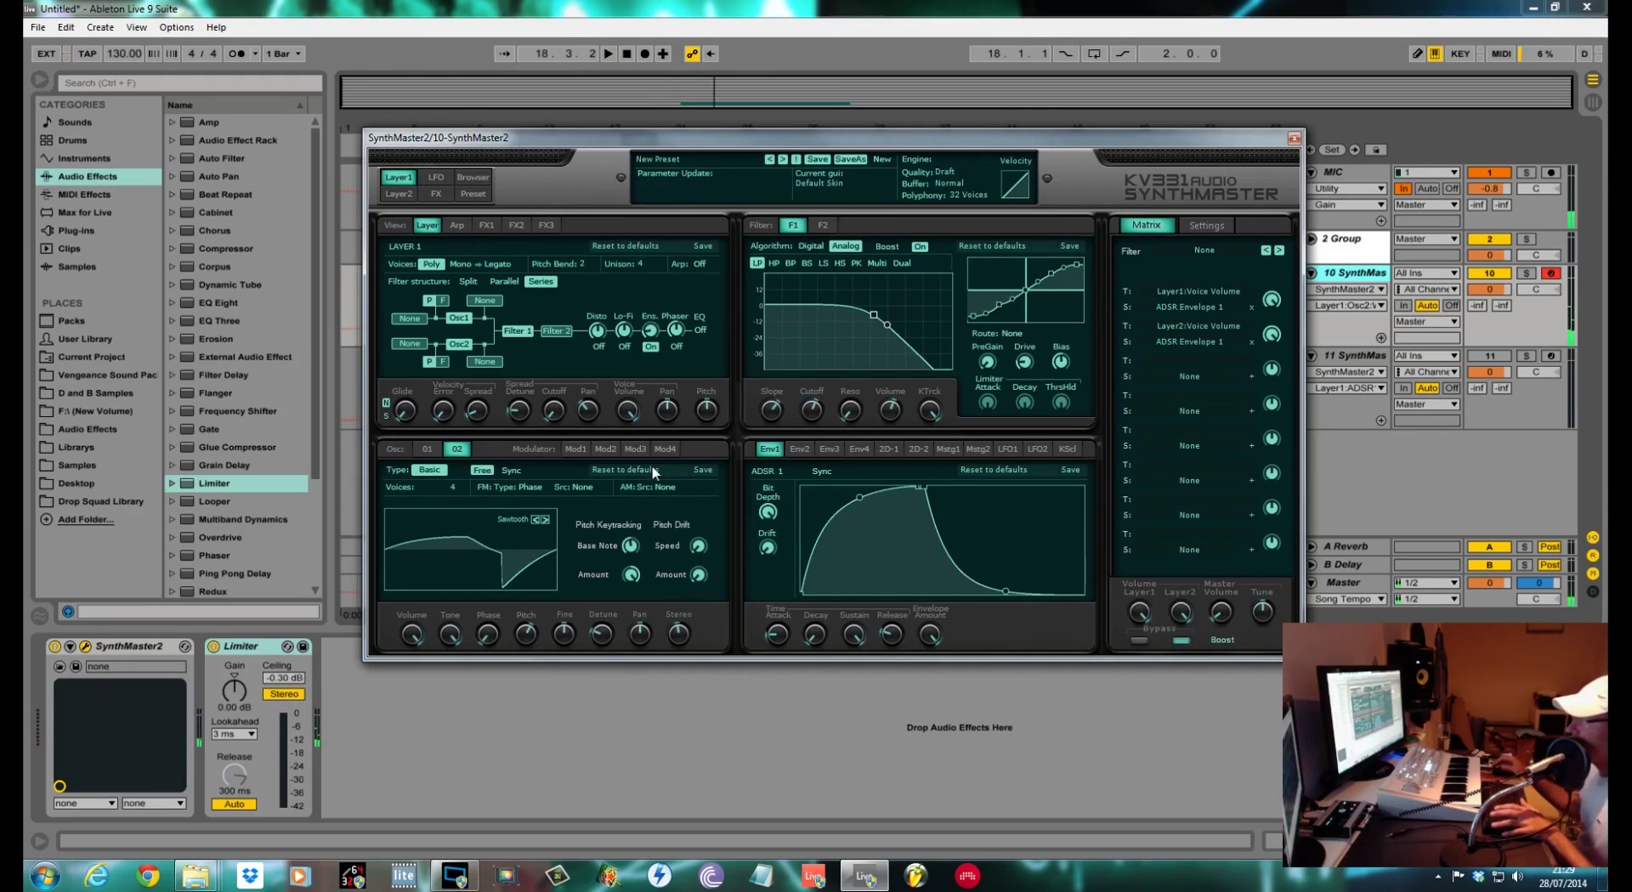
{"action": "left_click_drag", "start_coordinate": [601, 631], "coordinate": [530, 649]}
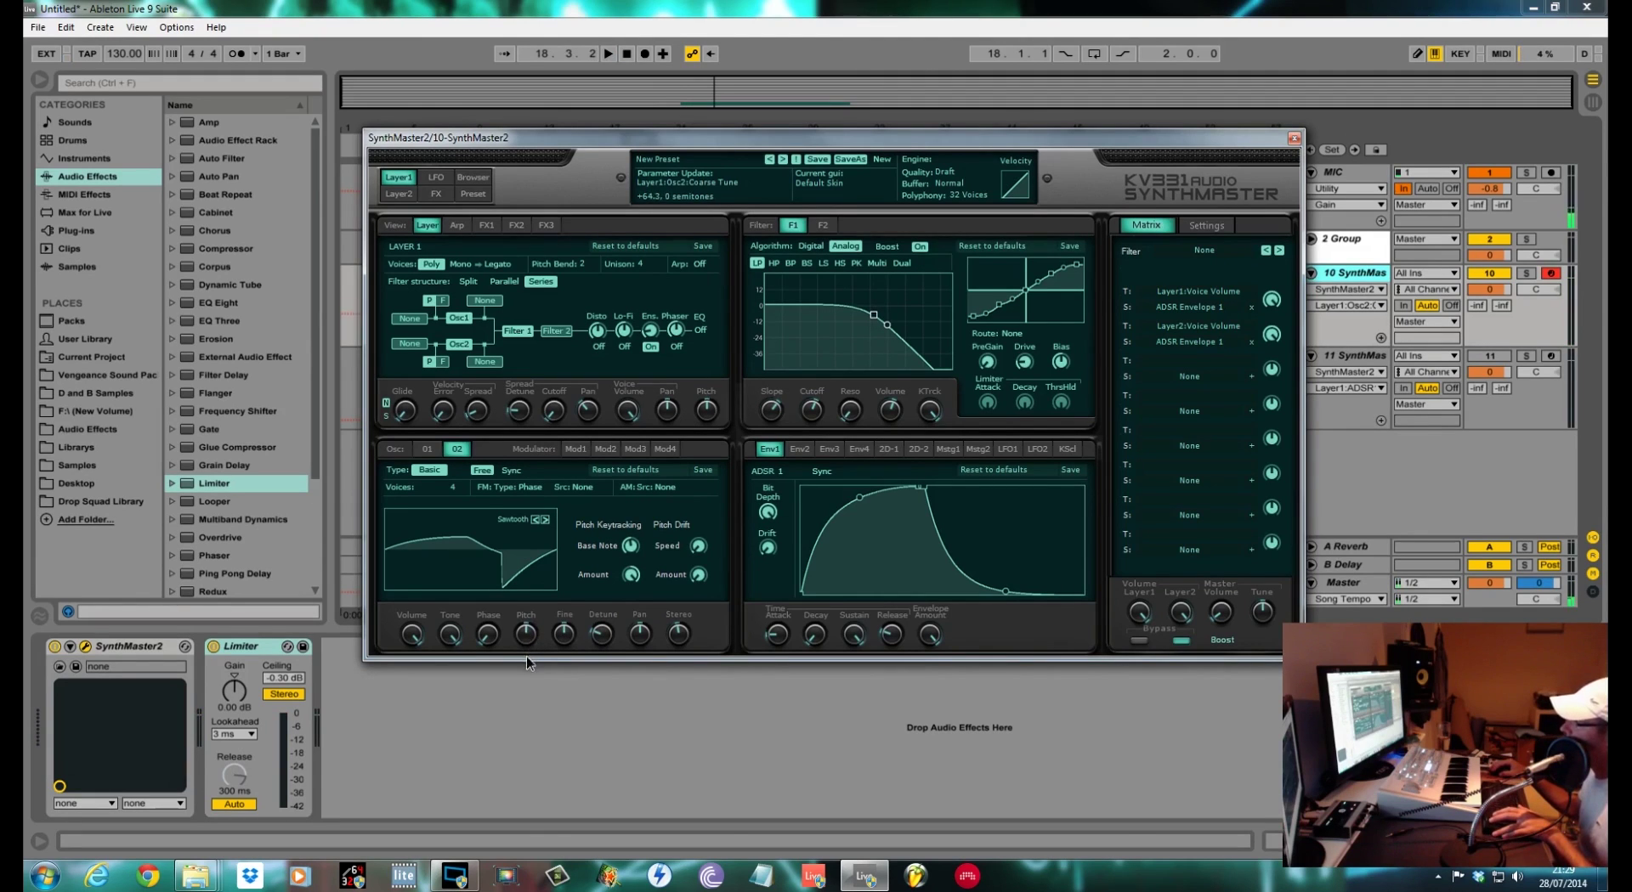
- Set oscillator 2's pitch to -11 semitones and turn off its sync
{"action": "left_click_drag", "start_coordinate": [523, 667], "coordinate": [522, 676]}
{"action": "key", "text": "space"}
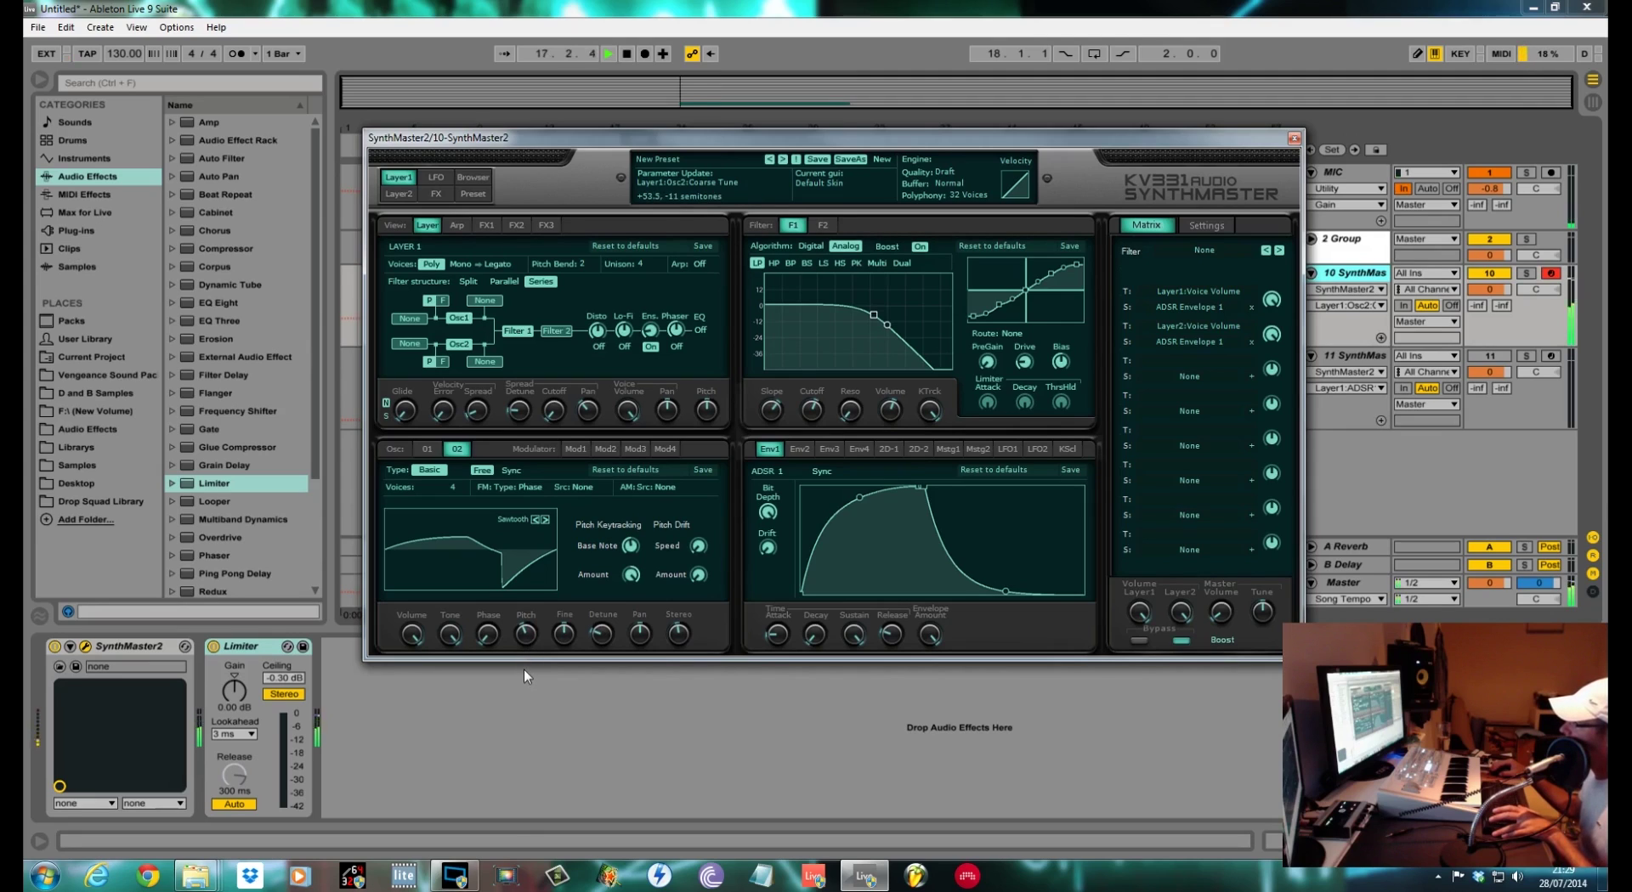
{"action": "left_click", "coordinate": [487, 634]}
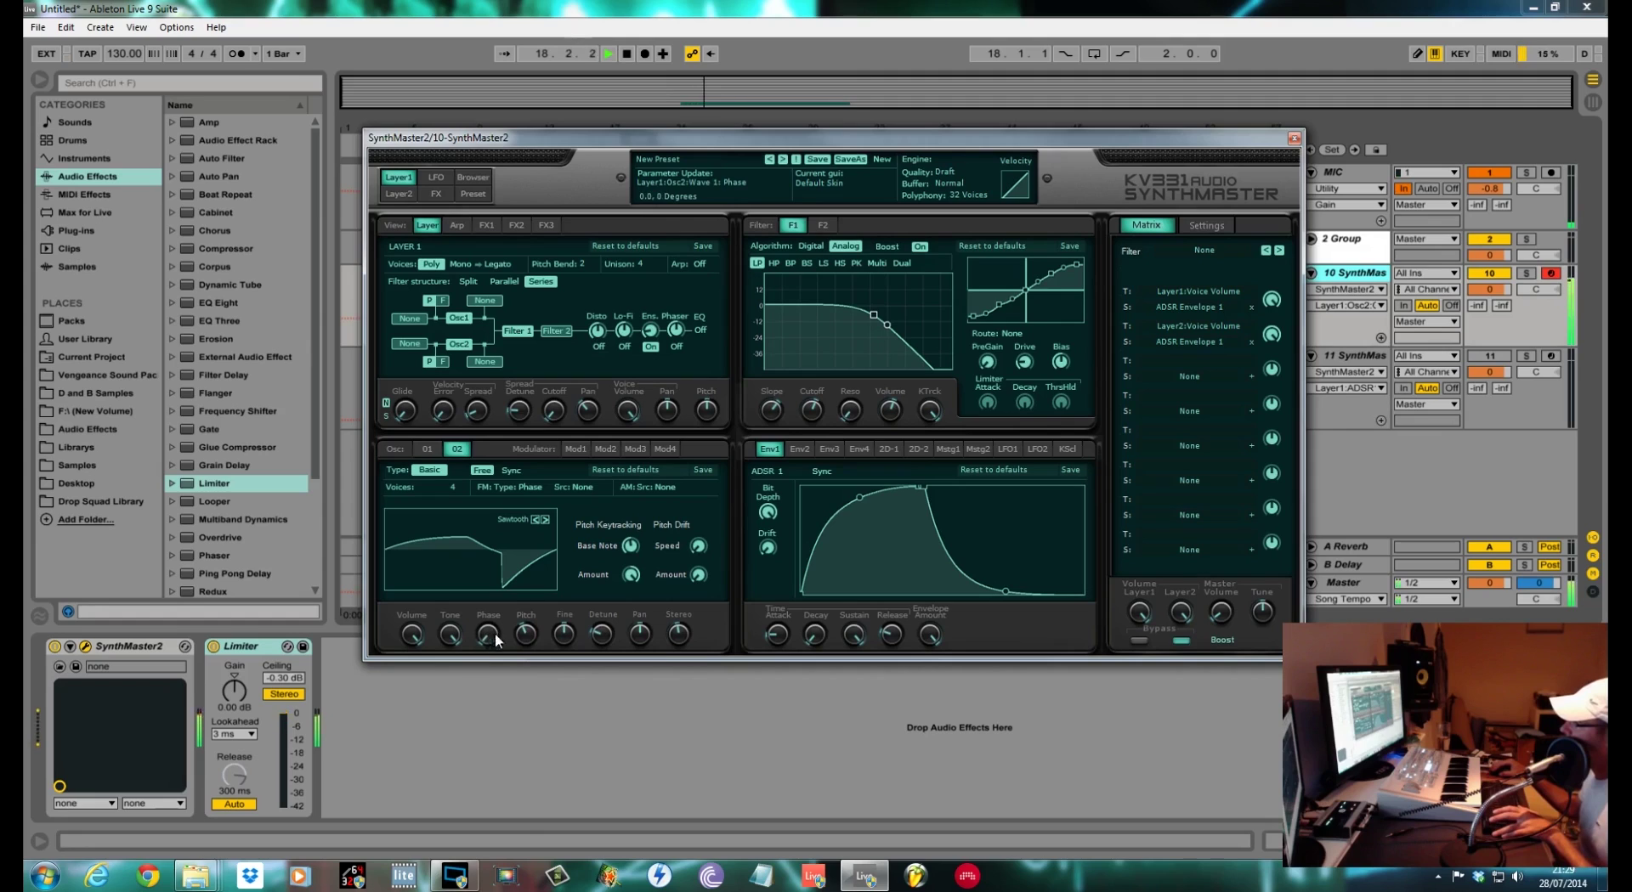
{"action": "left_click_drag", "start_coordinate": [525, 635], "coordinate": [607, 651]}
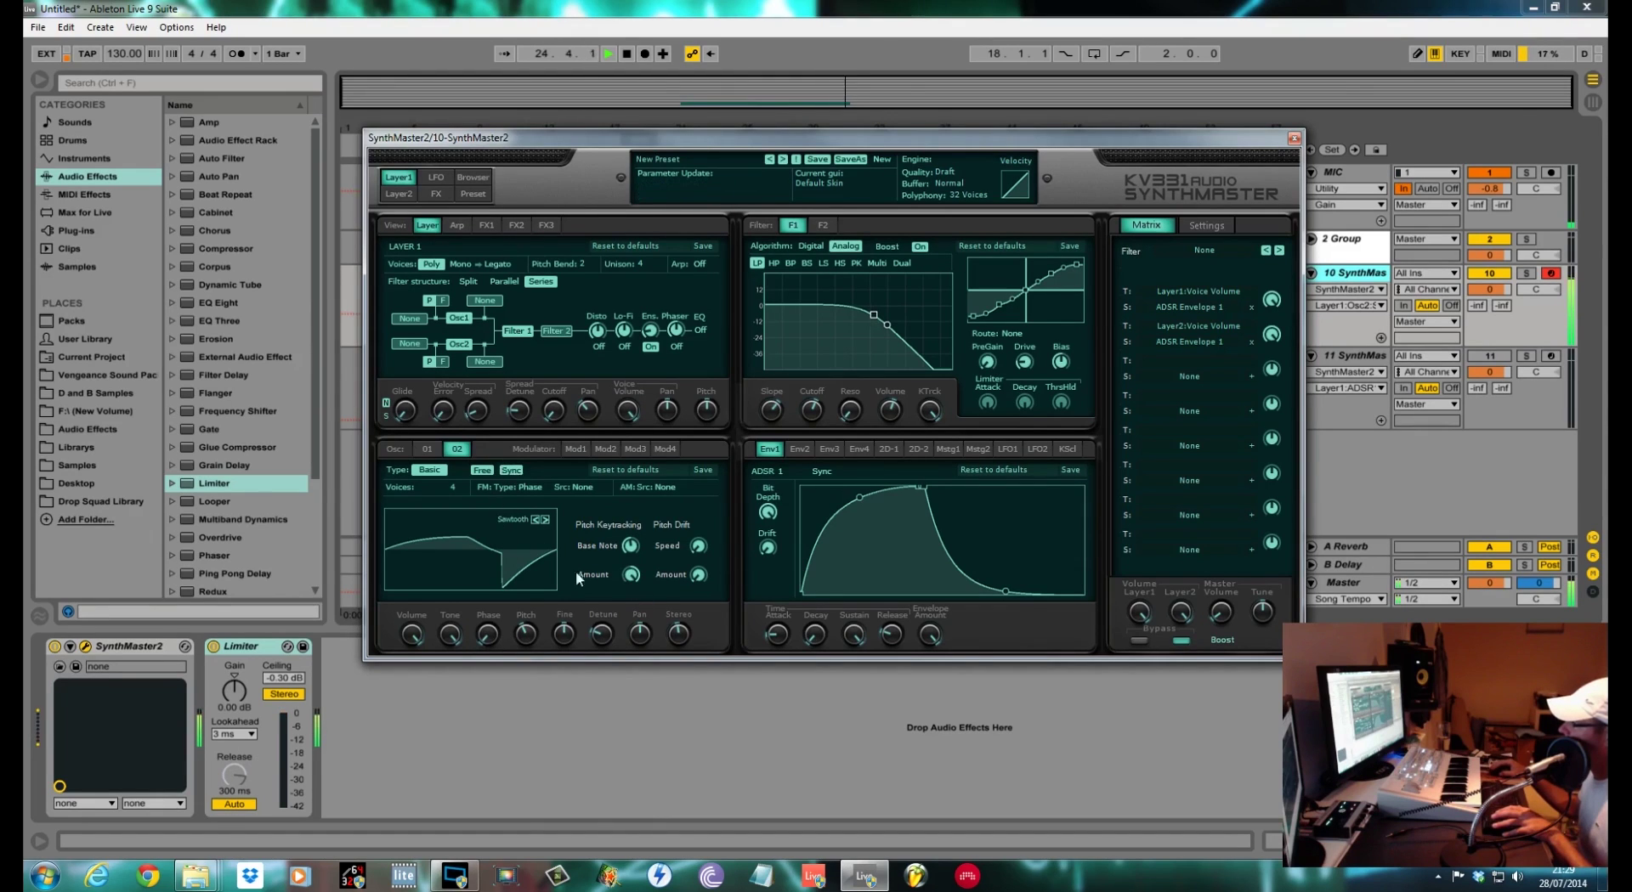
{"action": "left_click", "coordinate": [512, 470]}
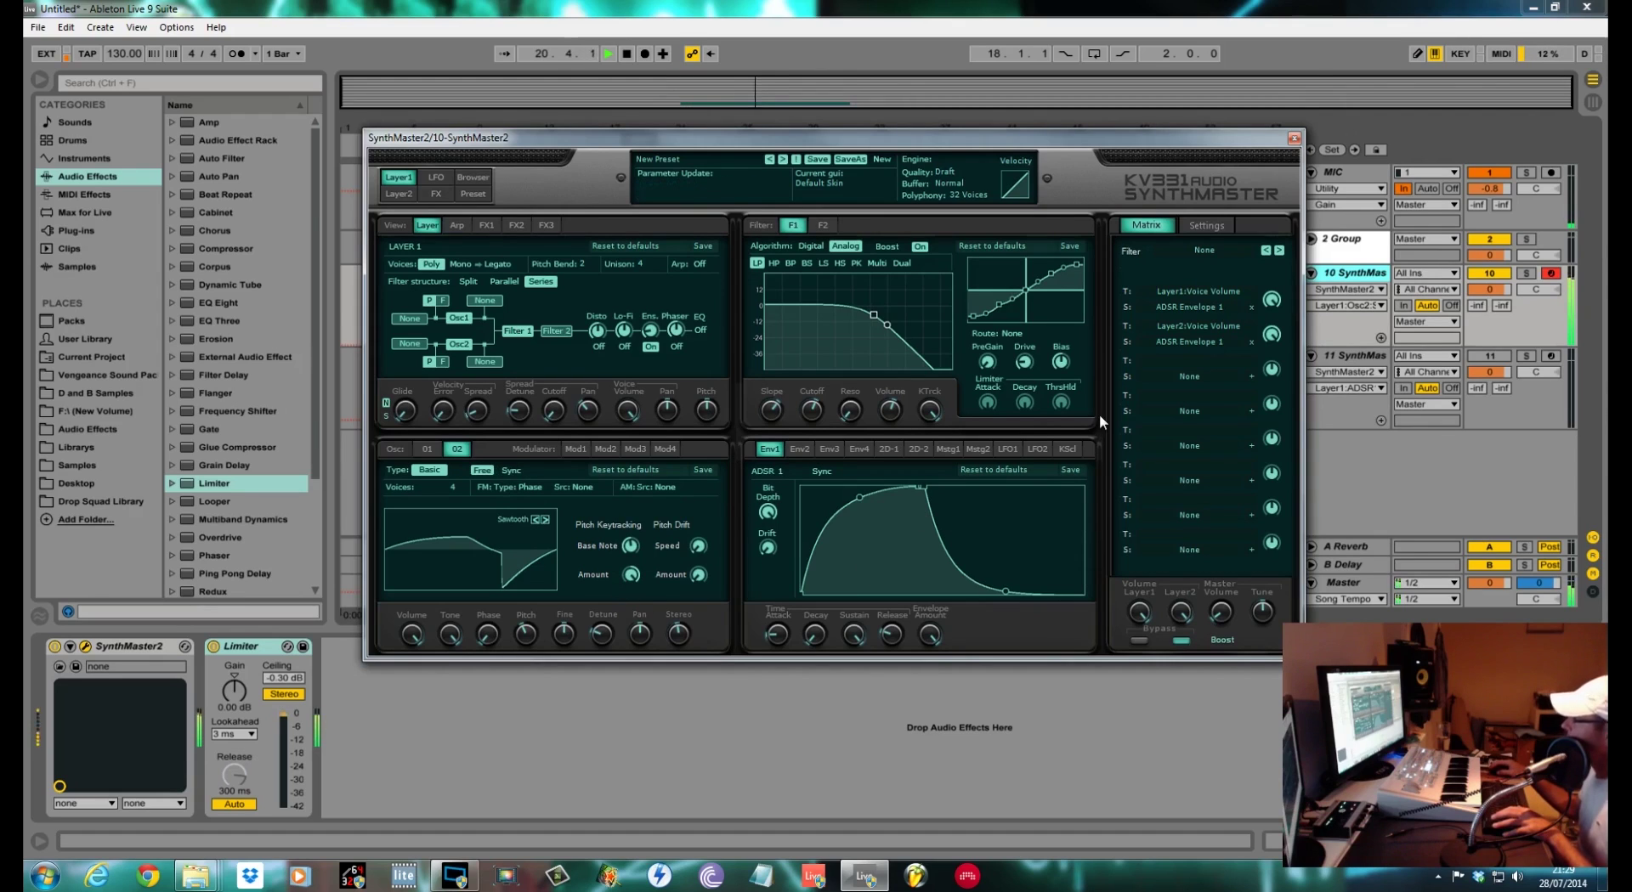
- Give Layer 1 a tune spread of +28.8, adjust velocity spread, and show Osc 01 again
{"action": "left_click", "coordinate": [525, 411]}
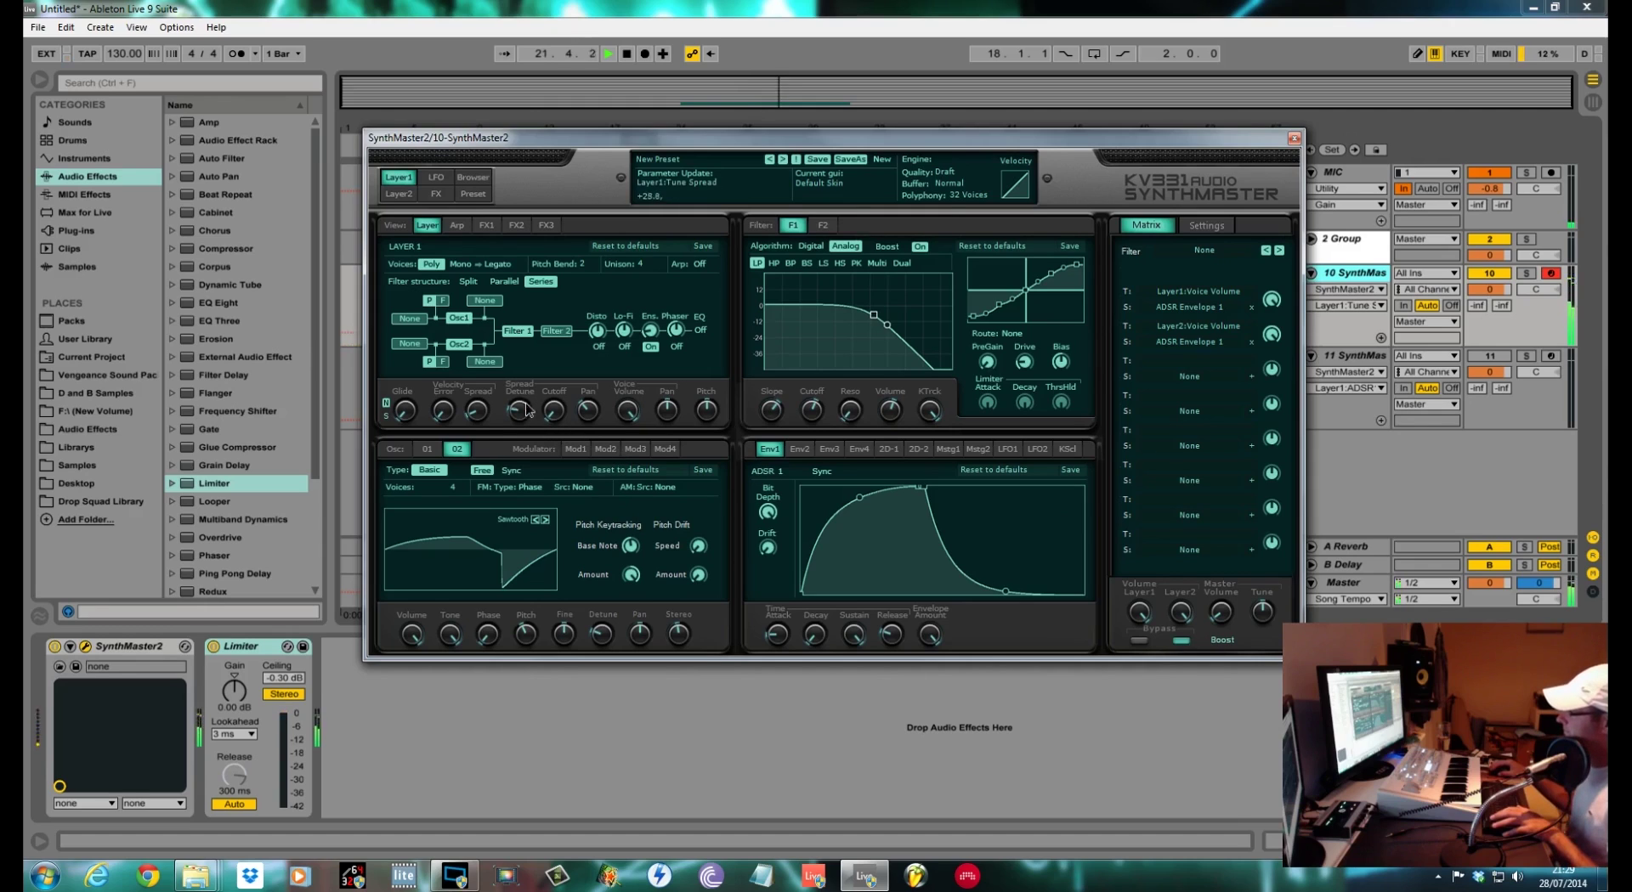
{"action": "left_click", "coordinate": [468, 414]}
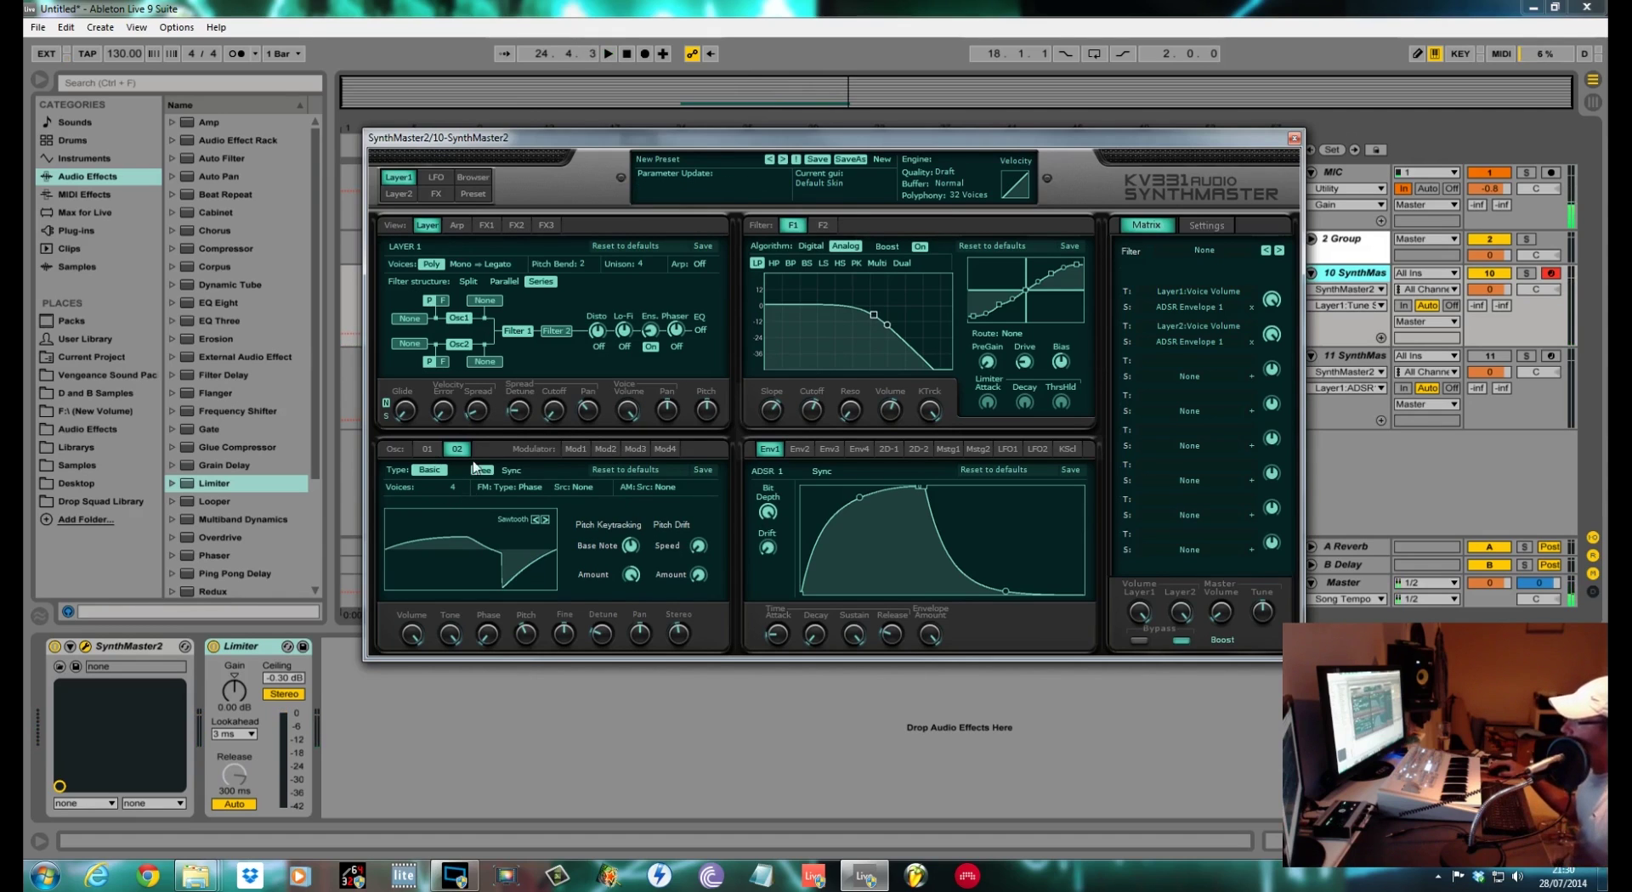
{"action": "left_click", "coordinate": [429, 449]}
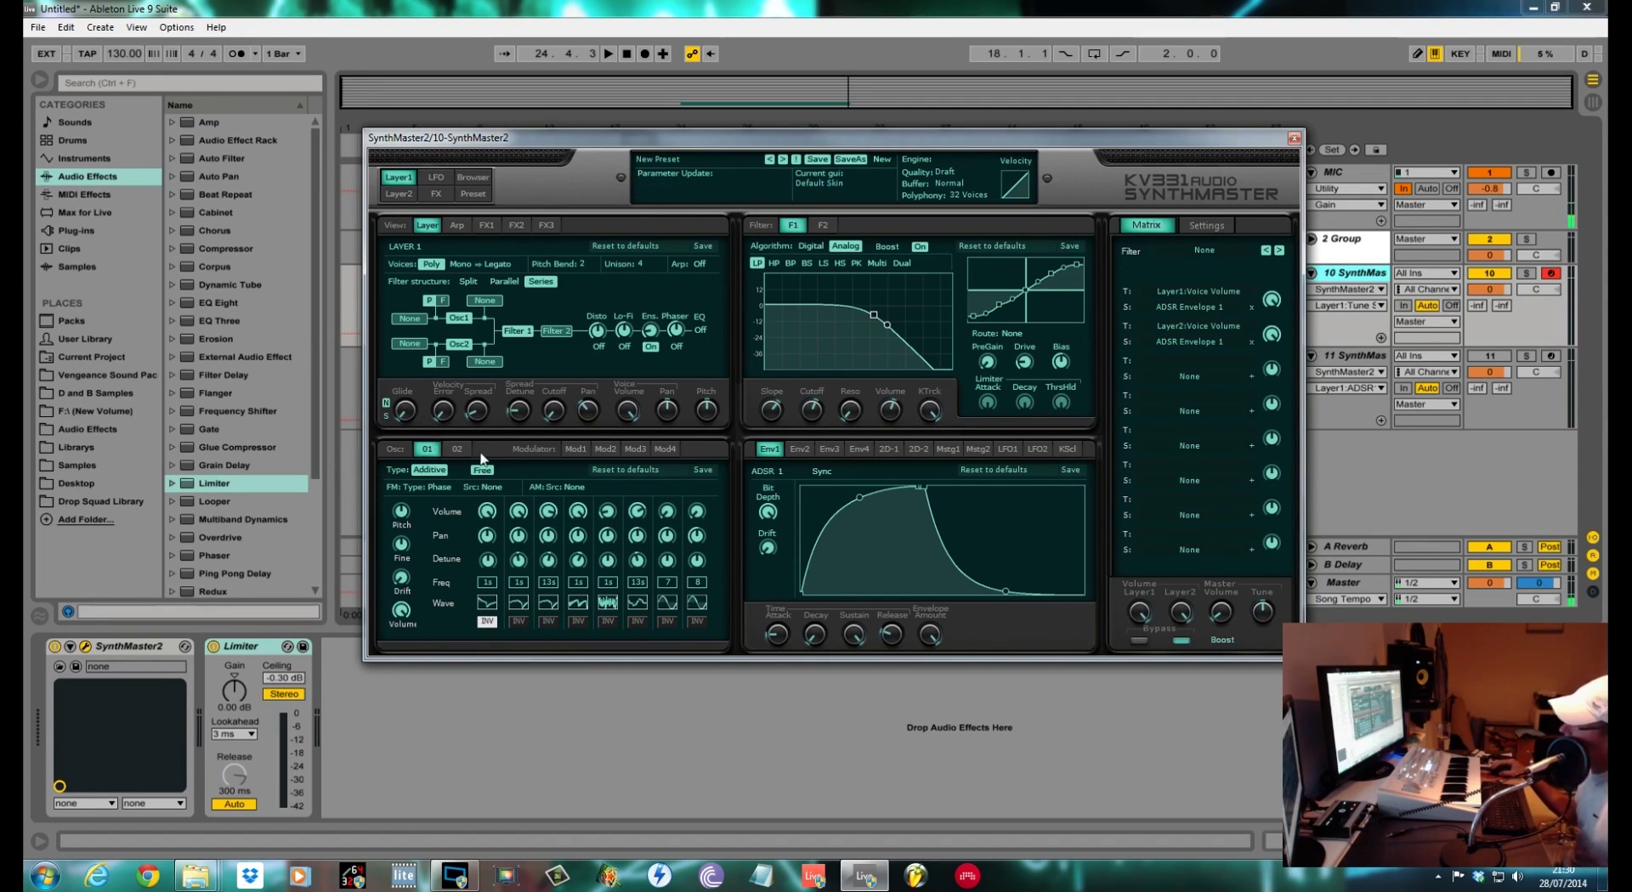
- Switch to Layer 2 and change its first oscillator type from Basic to Vector
{"action": "left_click", "coordinate": [402, 194]}
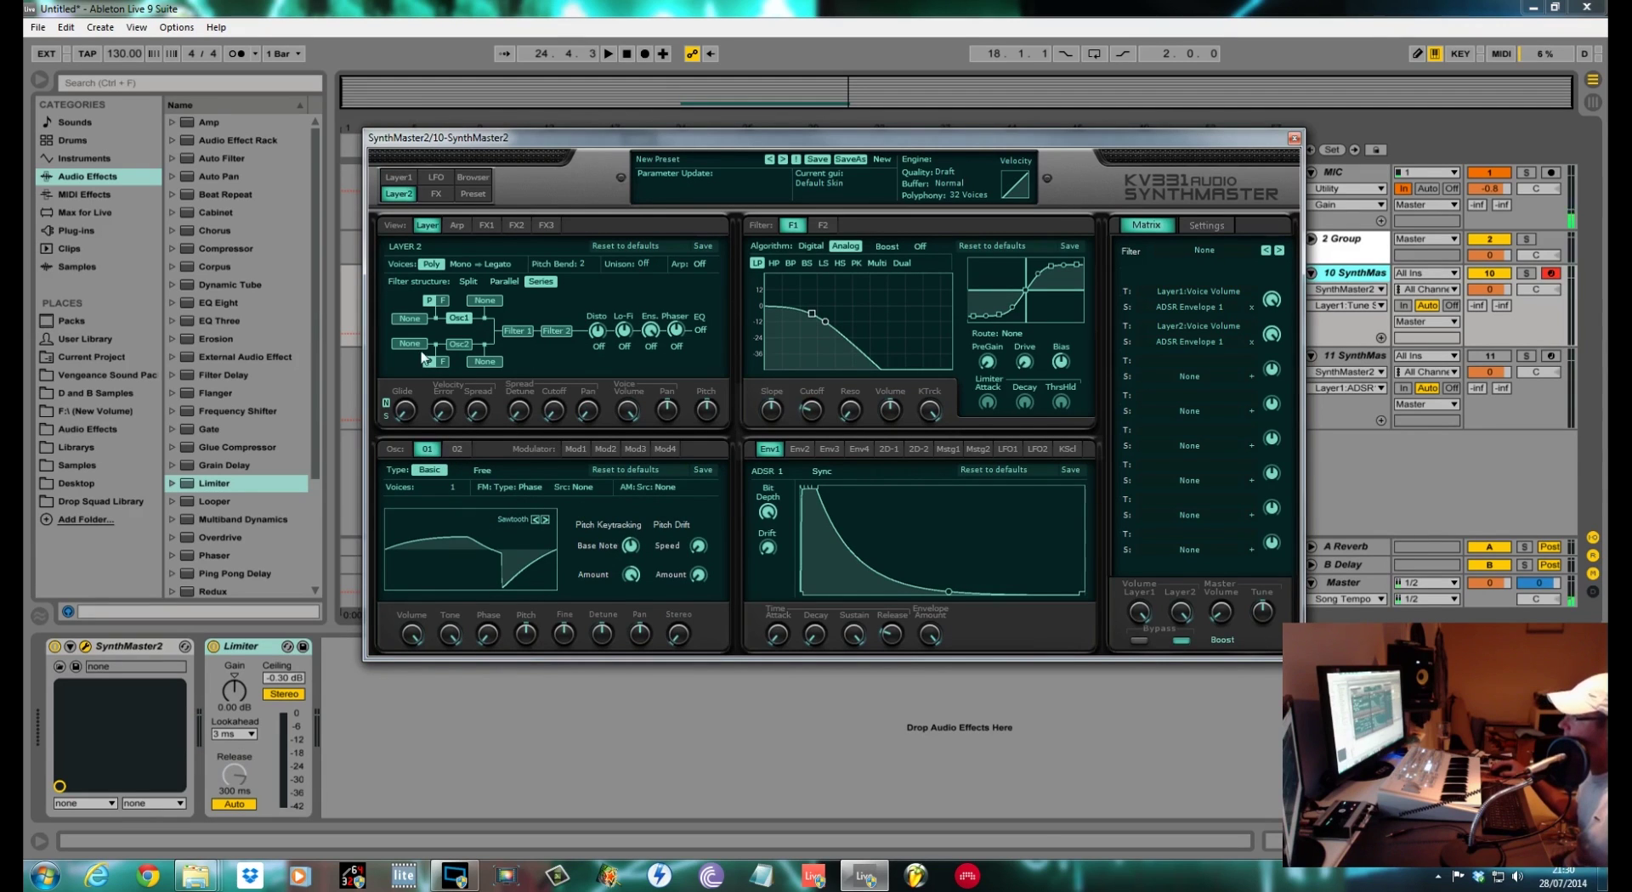
{"action": "mouse_move", "coordinate": [828, 144]}
{"action": "left_mouse_down"}
{"action": "mouse_move", "coordinate": [843, 142]}
{"action": "mouse_move", "coordinate": [785, 157]}
{"action": "mouse_move", "coordinate": [809, 122]}
{"action": "left_mouse_up"}
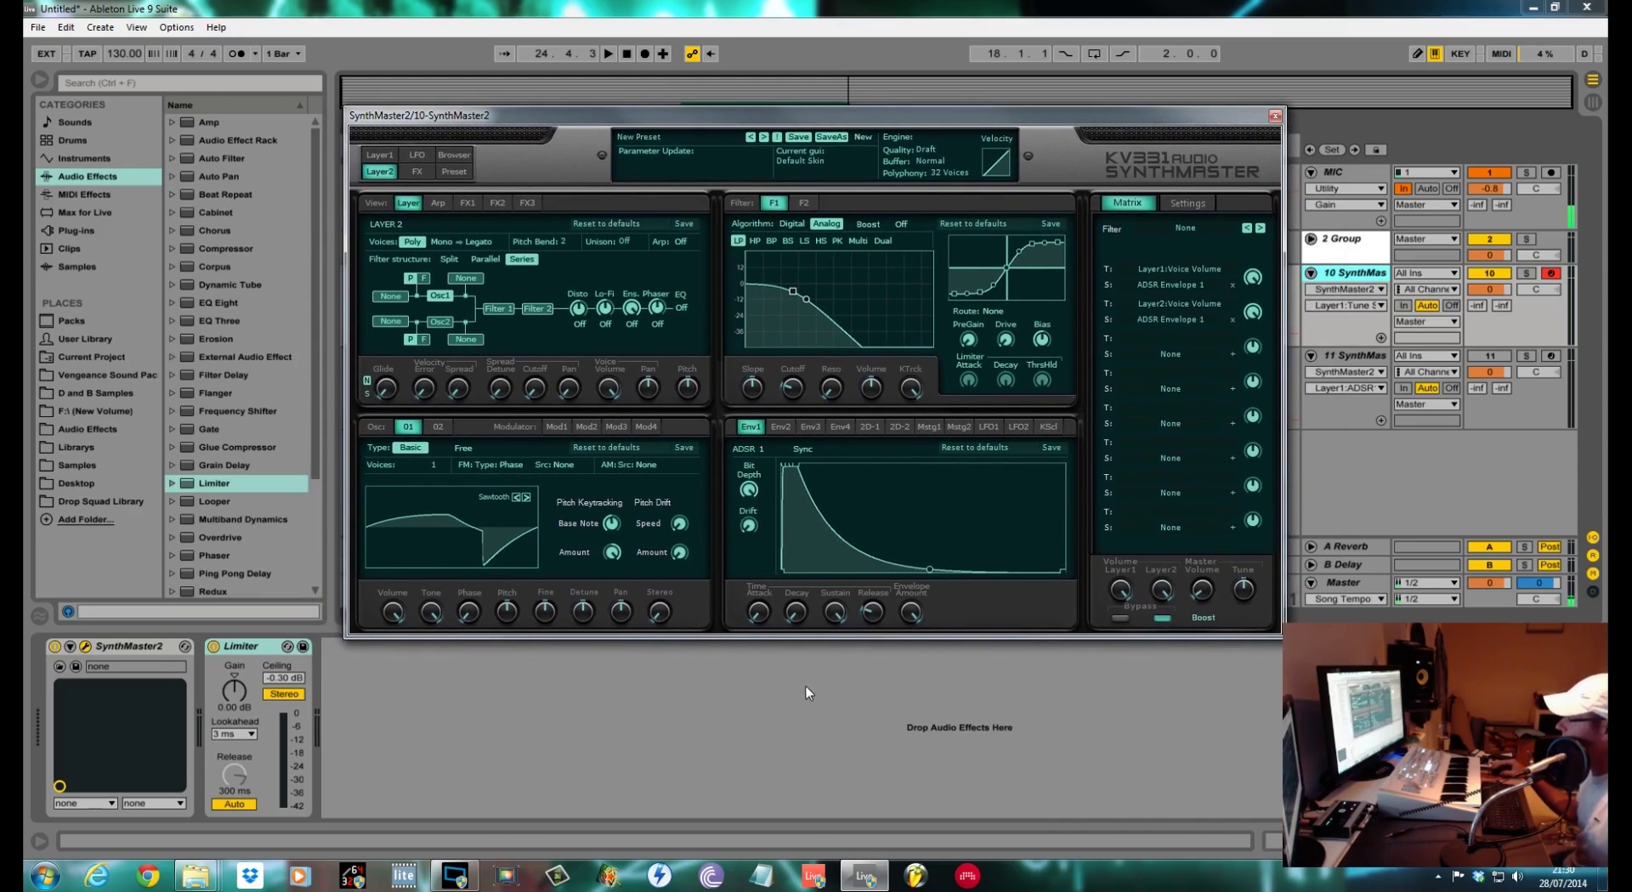
{"action": "left_click_drag", "start_coordinate": [565, 120], "coordinate": [571, 132]}
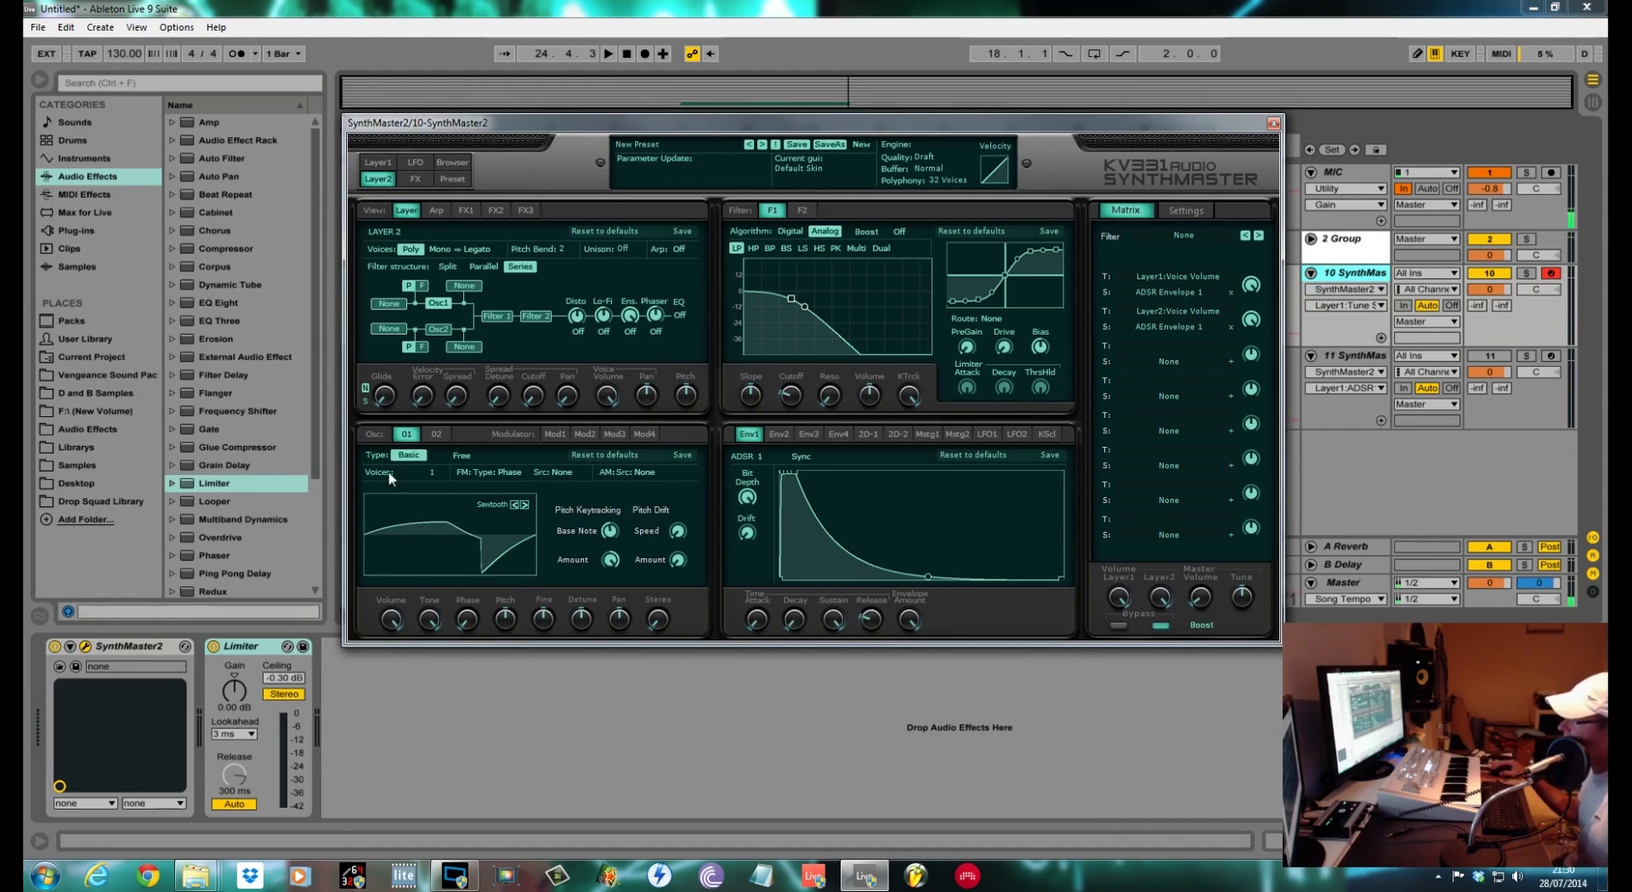
{"action": "left_click", "coordinate": [409, 454]}
{"action": "left_click", "coordinate": [432, 520]}
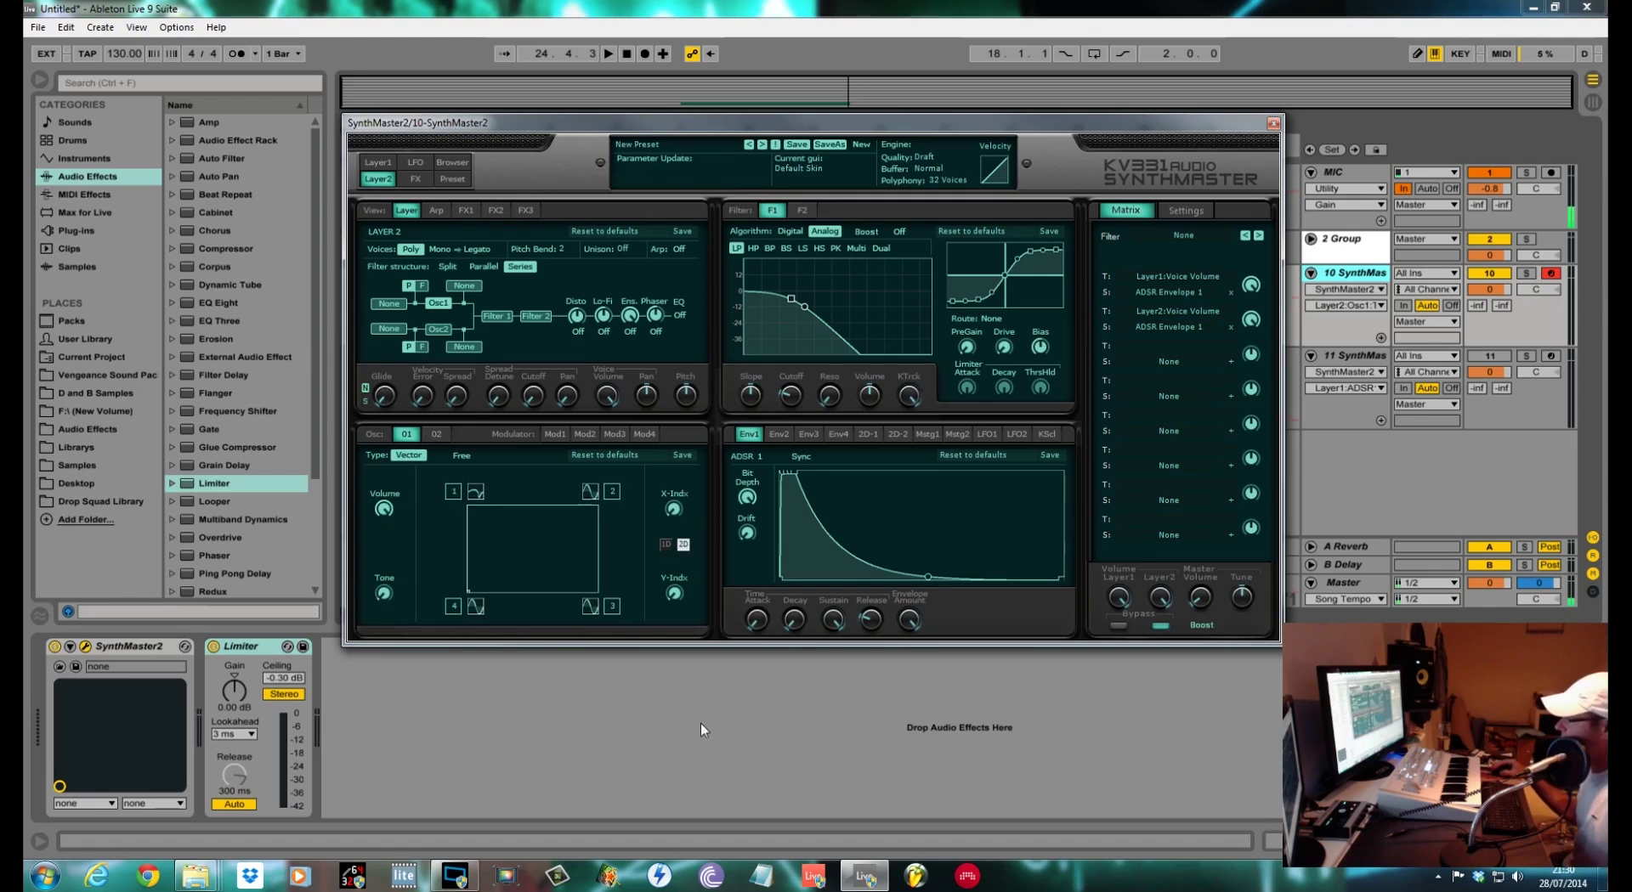
{"action": "mouse_move", "coordinate": [856, 126]}
{"action": "left_mouse_down"}
{"action": "mouse_move", "coordinate": [848, 141]}
{"action": "mouse_move", "coordinate": [863, 119]}
{"action": "left_mouse_up"}
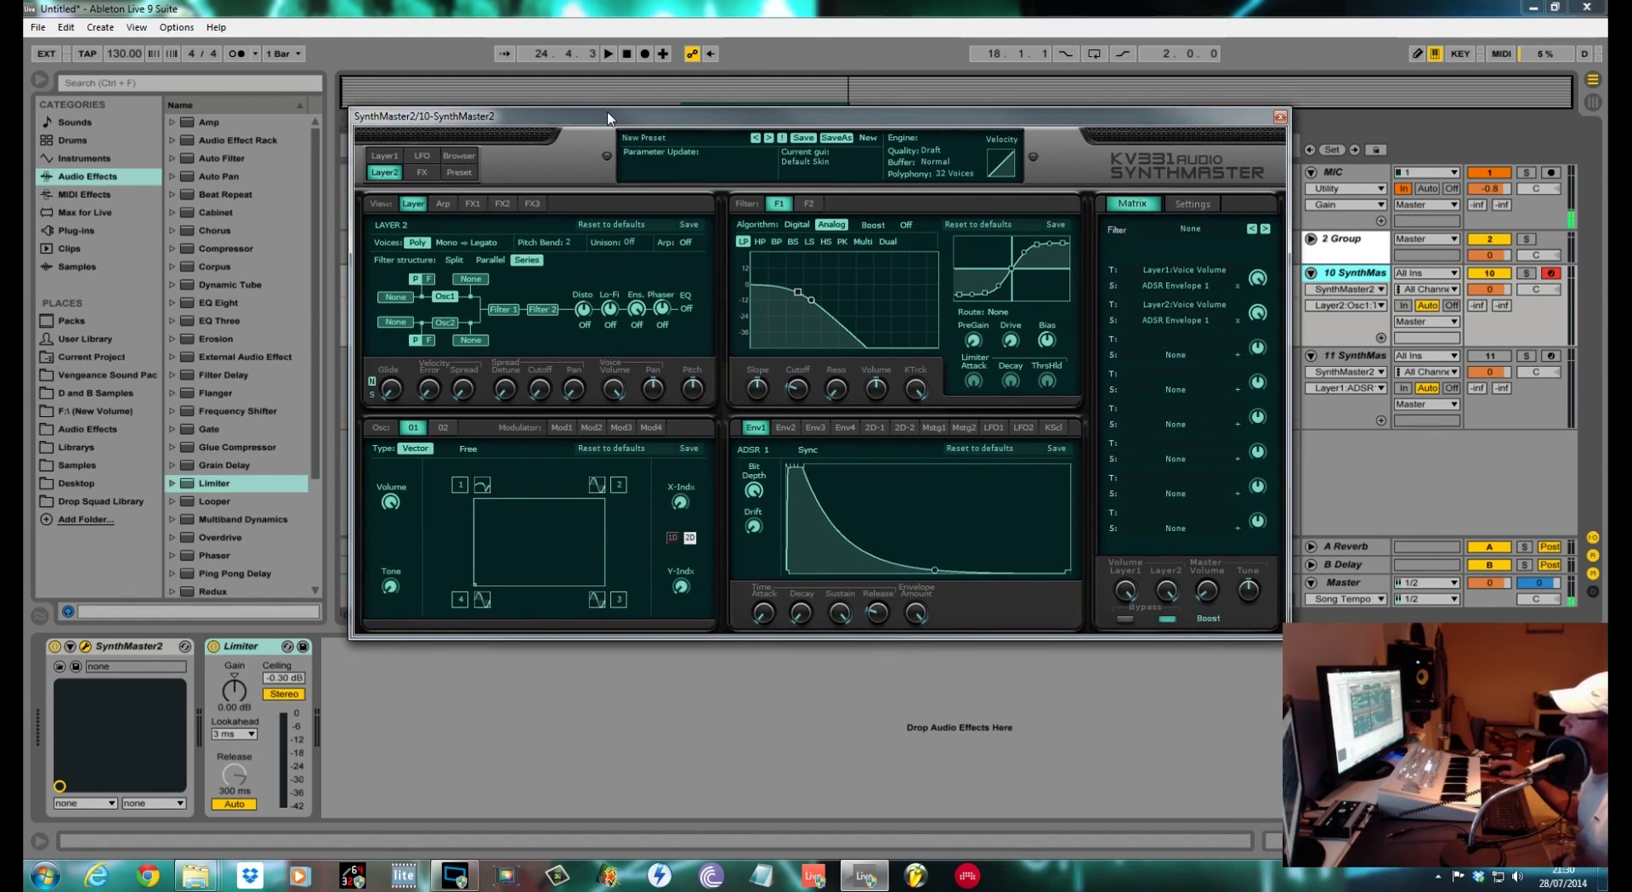